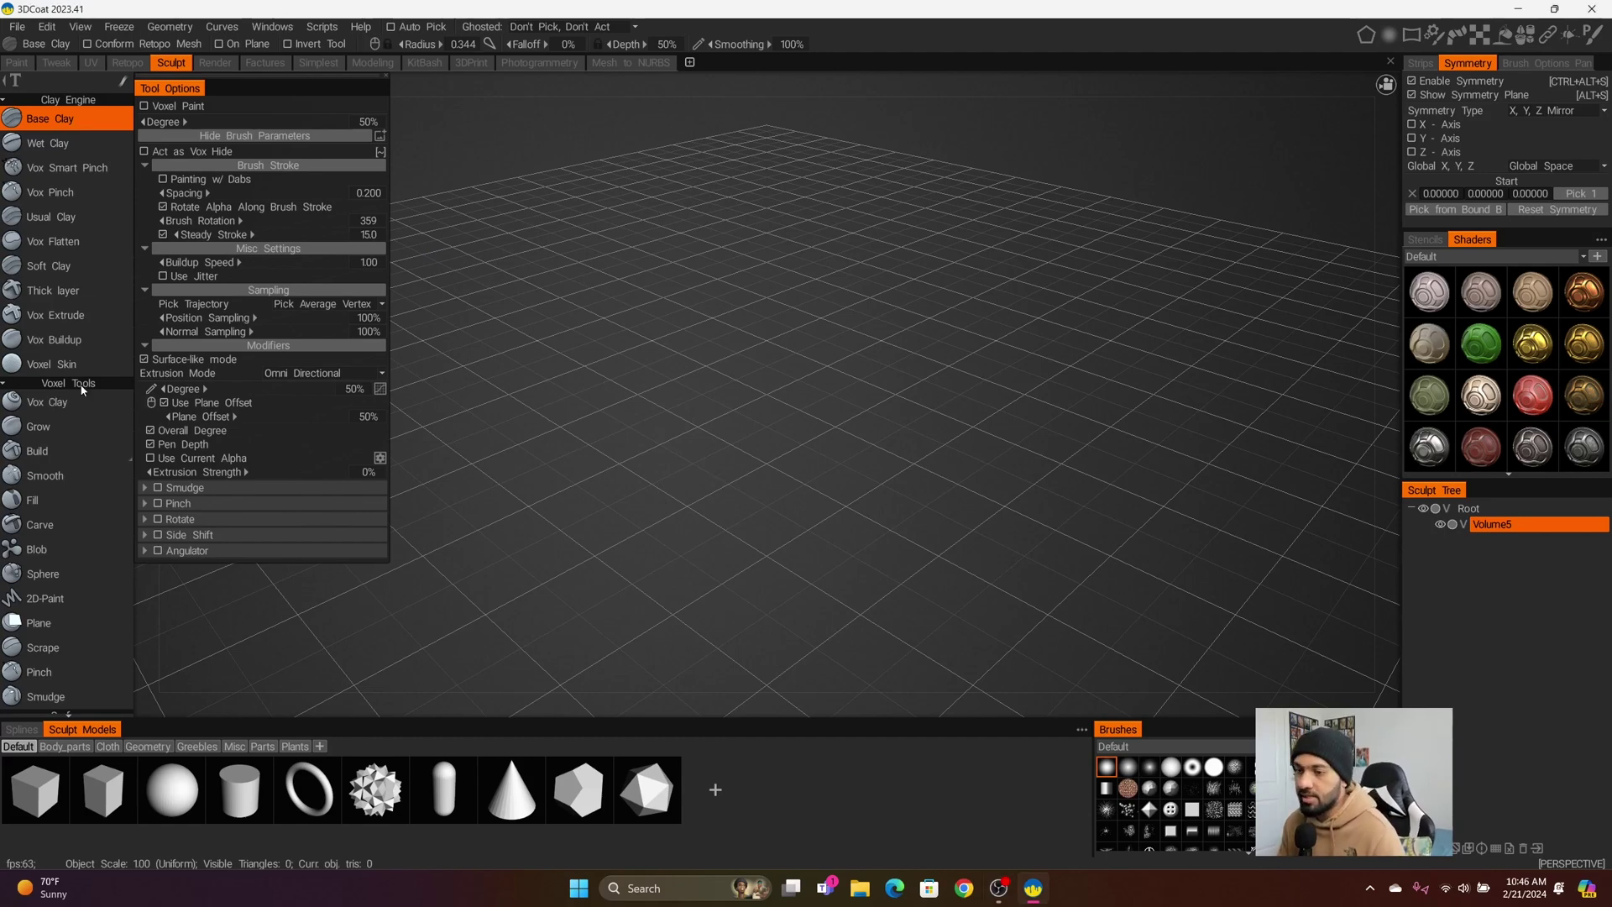
Activate the Tree Generator and create a new tree with the default parameters
scroll(57, 400, "down", 6)
scroll(53, 400, "down", 10)
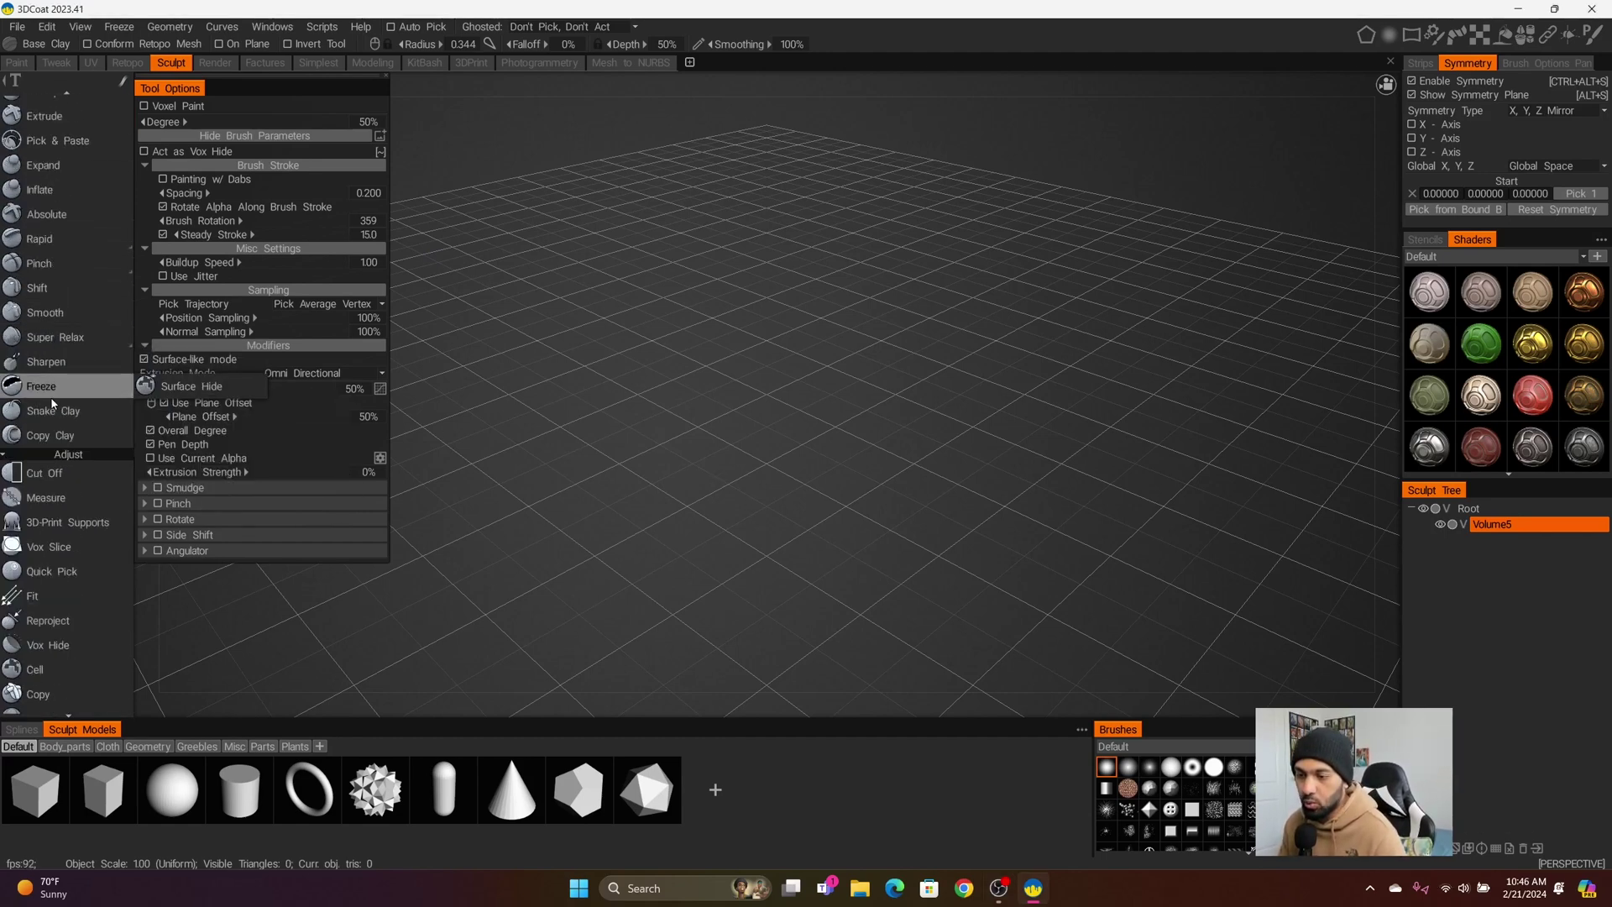
scroll(52, 404, "down", 5)
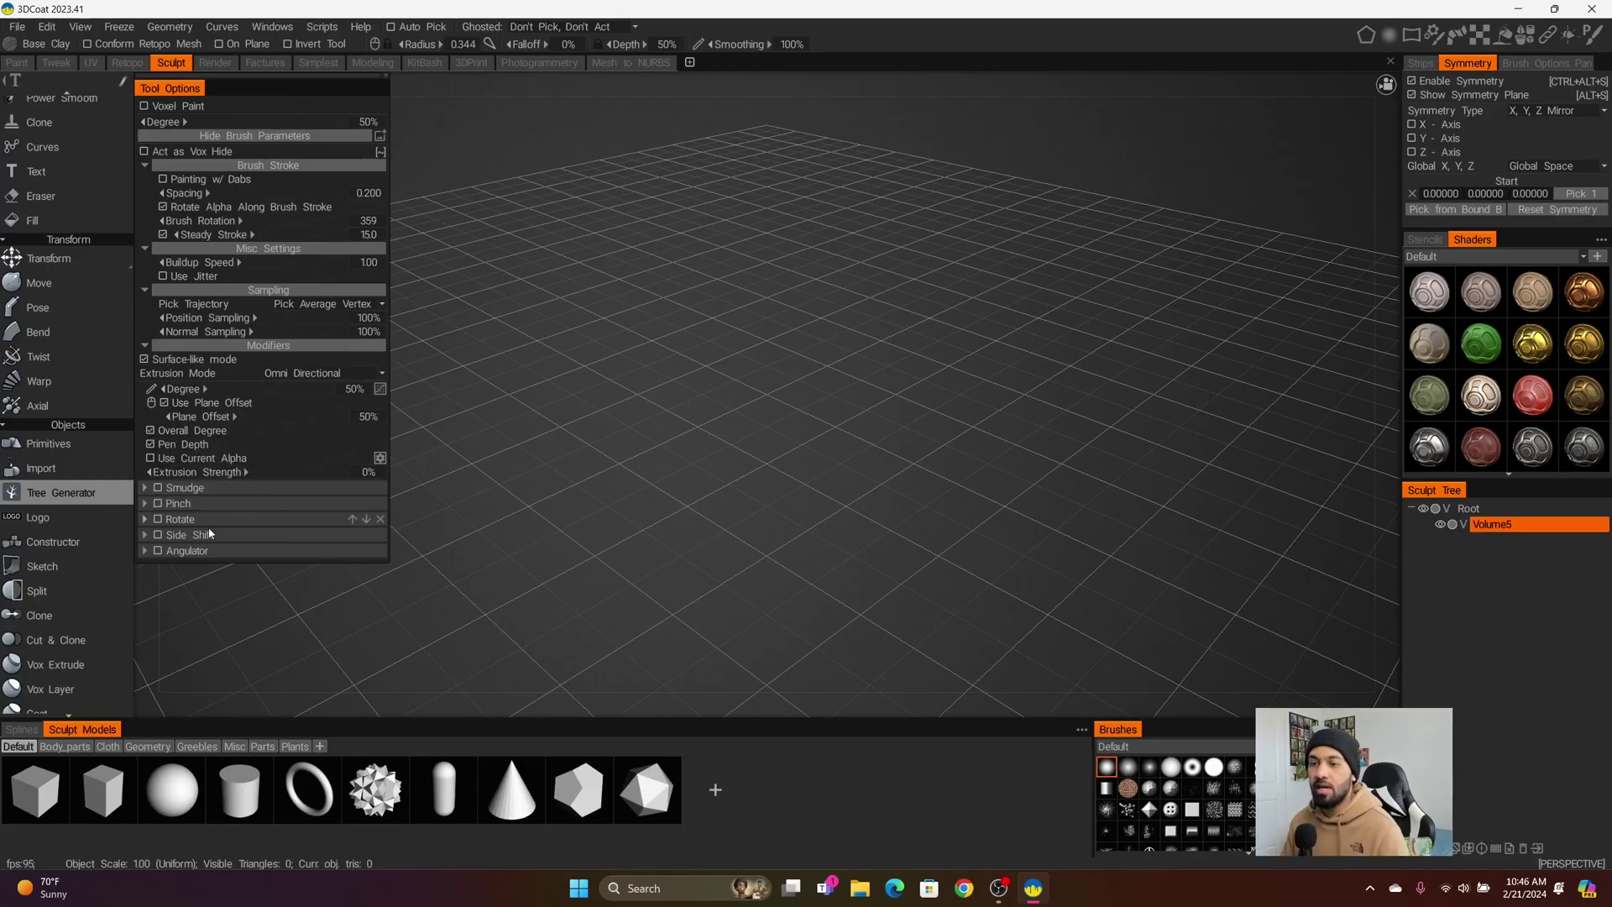
left_click(75, 501)
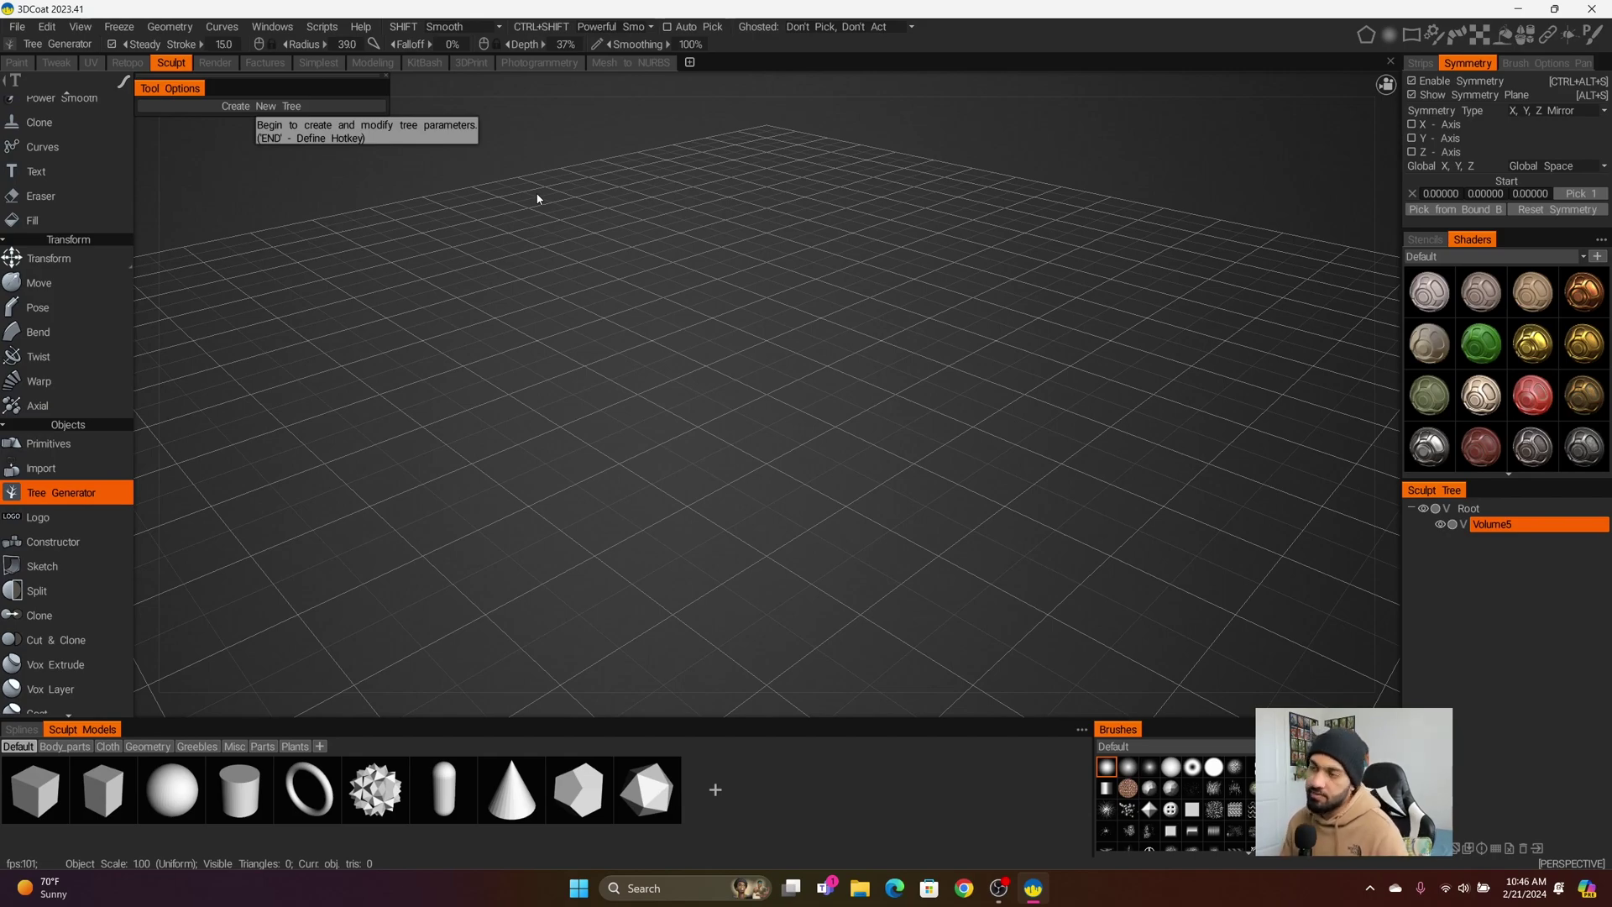
right_click_drag(1077, 481, 922, 447)
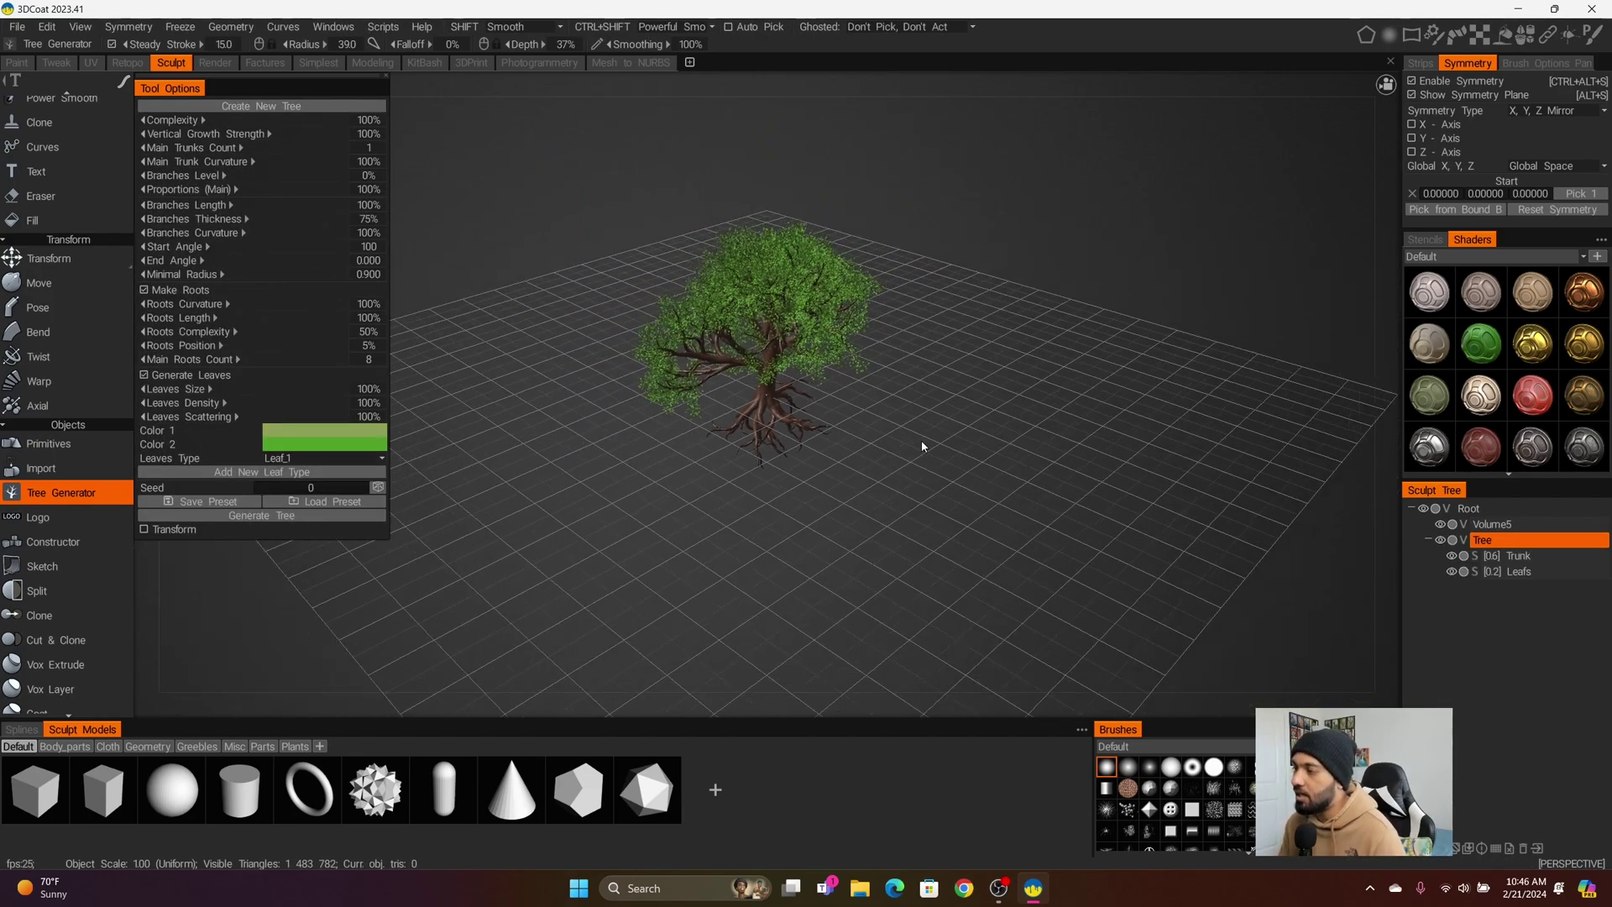
left_click_drag(922, 442, 780, 515)
scroll(734, 527, "up", 6)
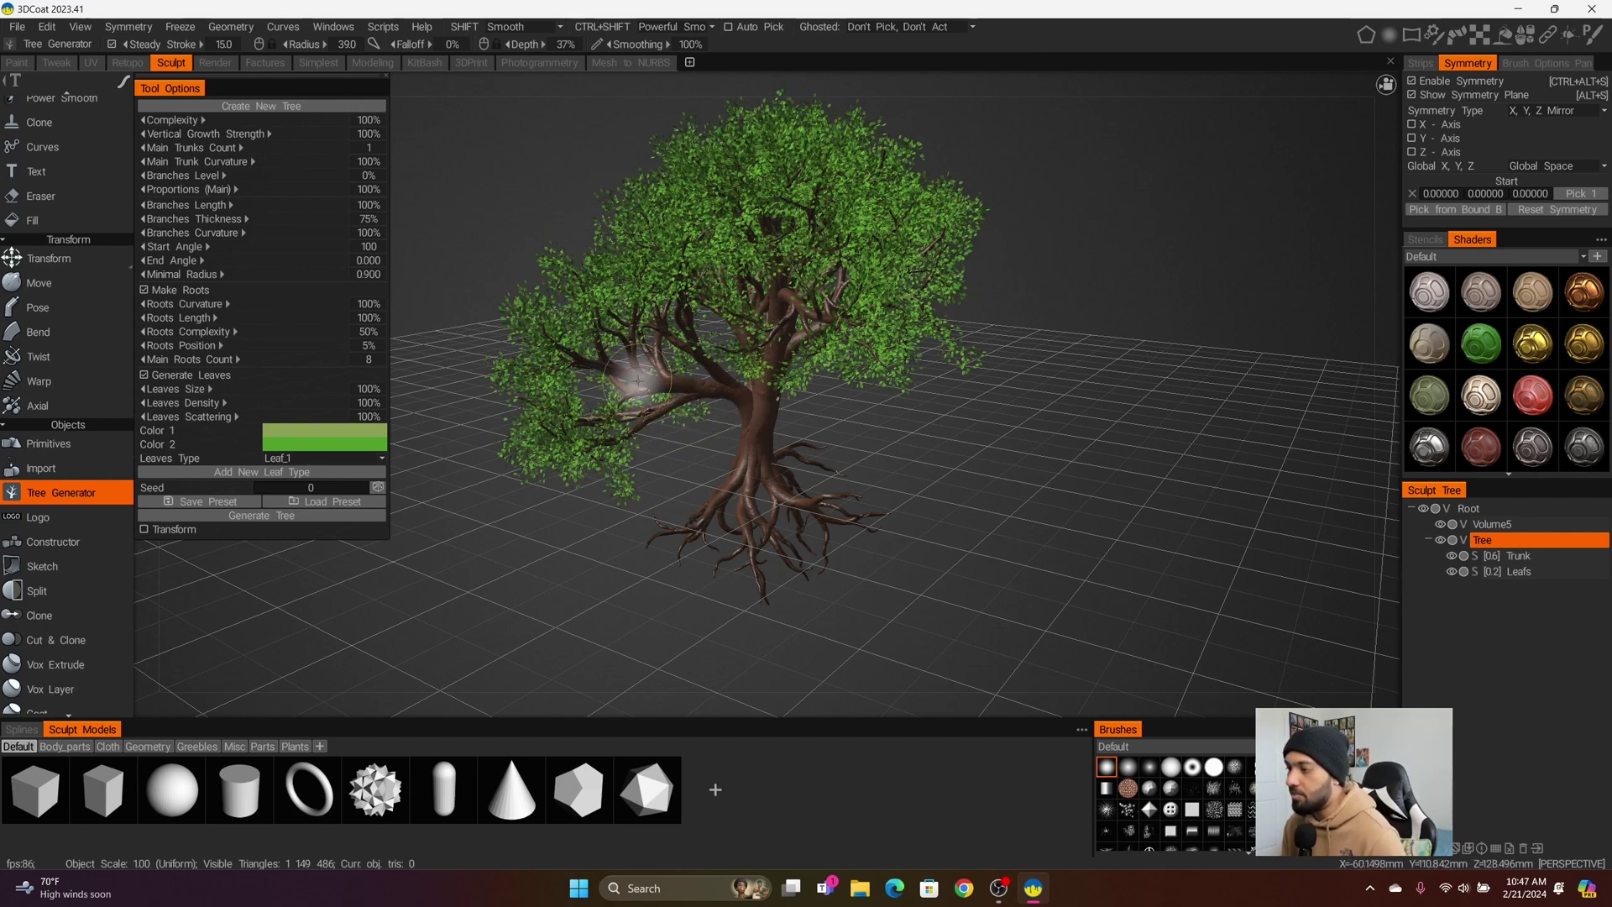
Set the tree's complexity to 40%
left_click(369, 123)
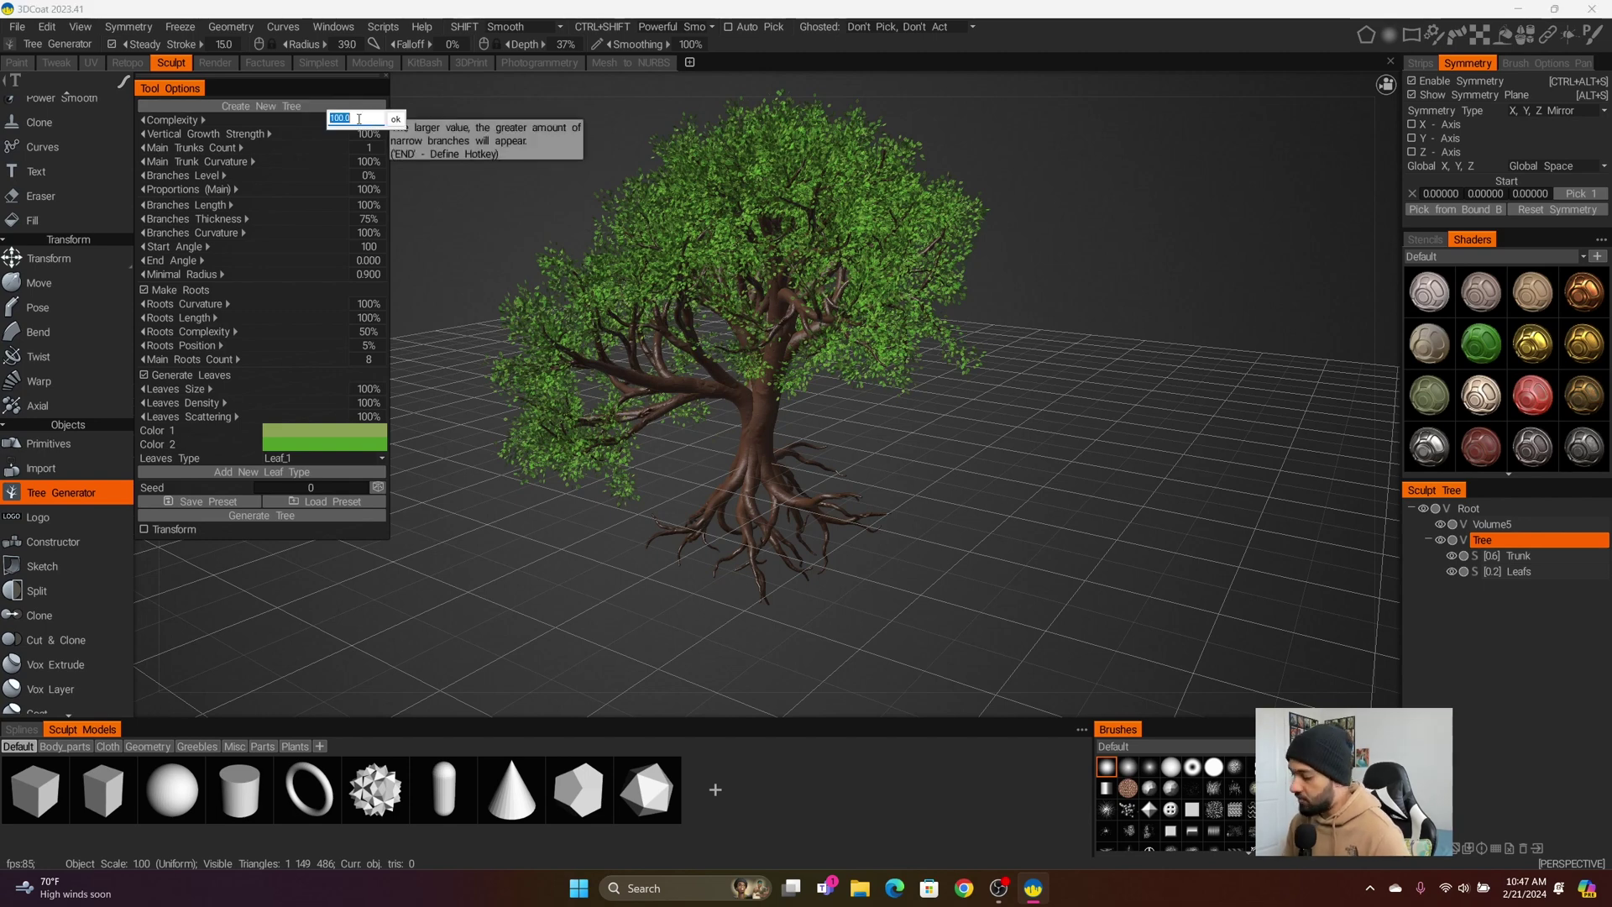
key("Return")
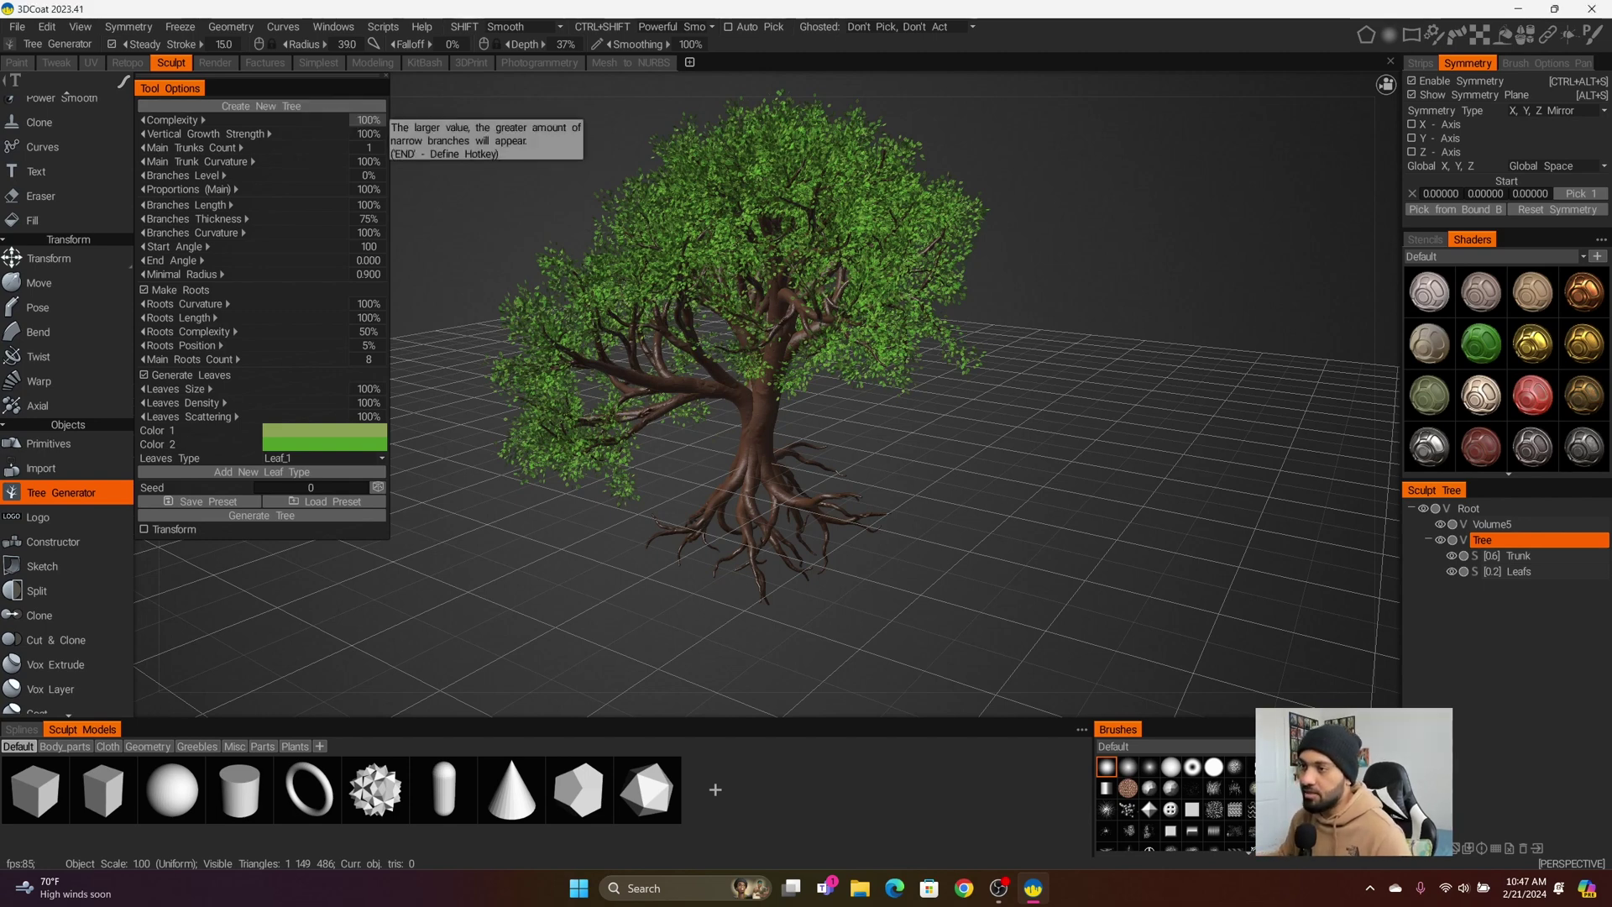
middle_click_drag(713, 193, 694, 312)
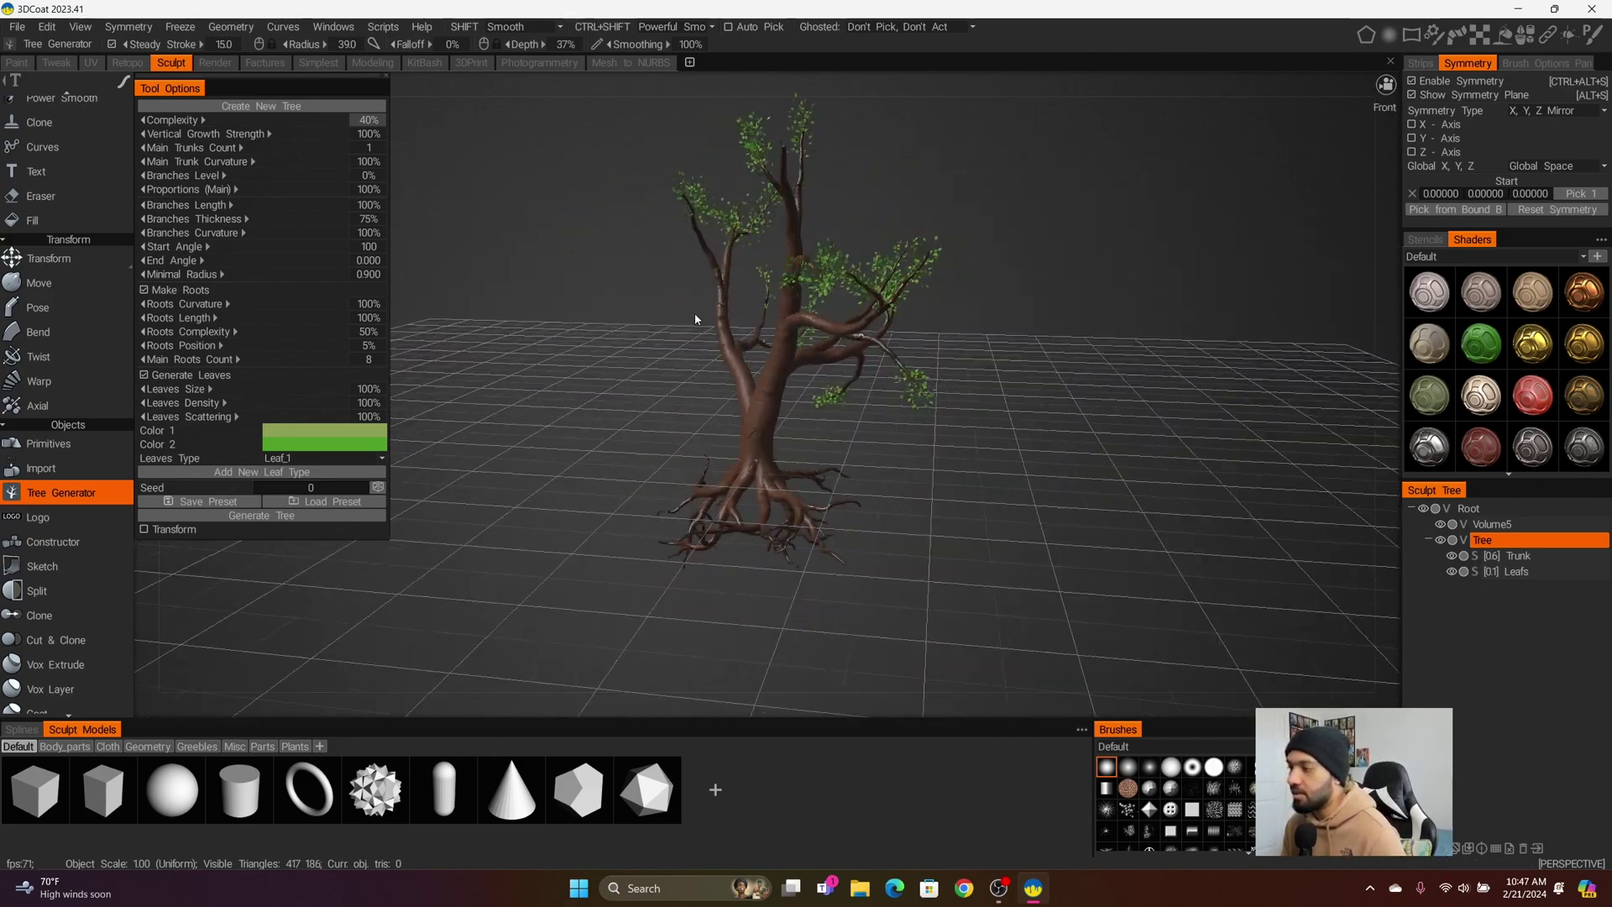
Set the tree's complexity to the low value of 1%
left_click(366, 120)
type("1")
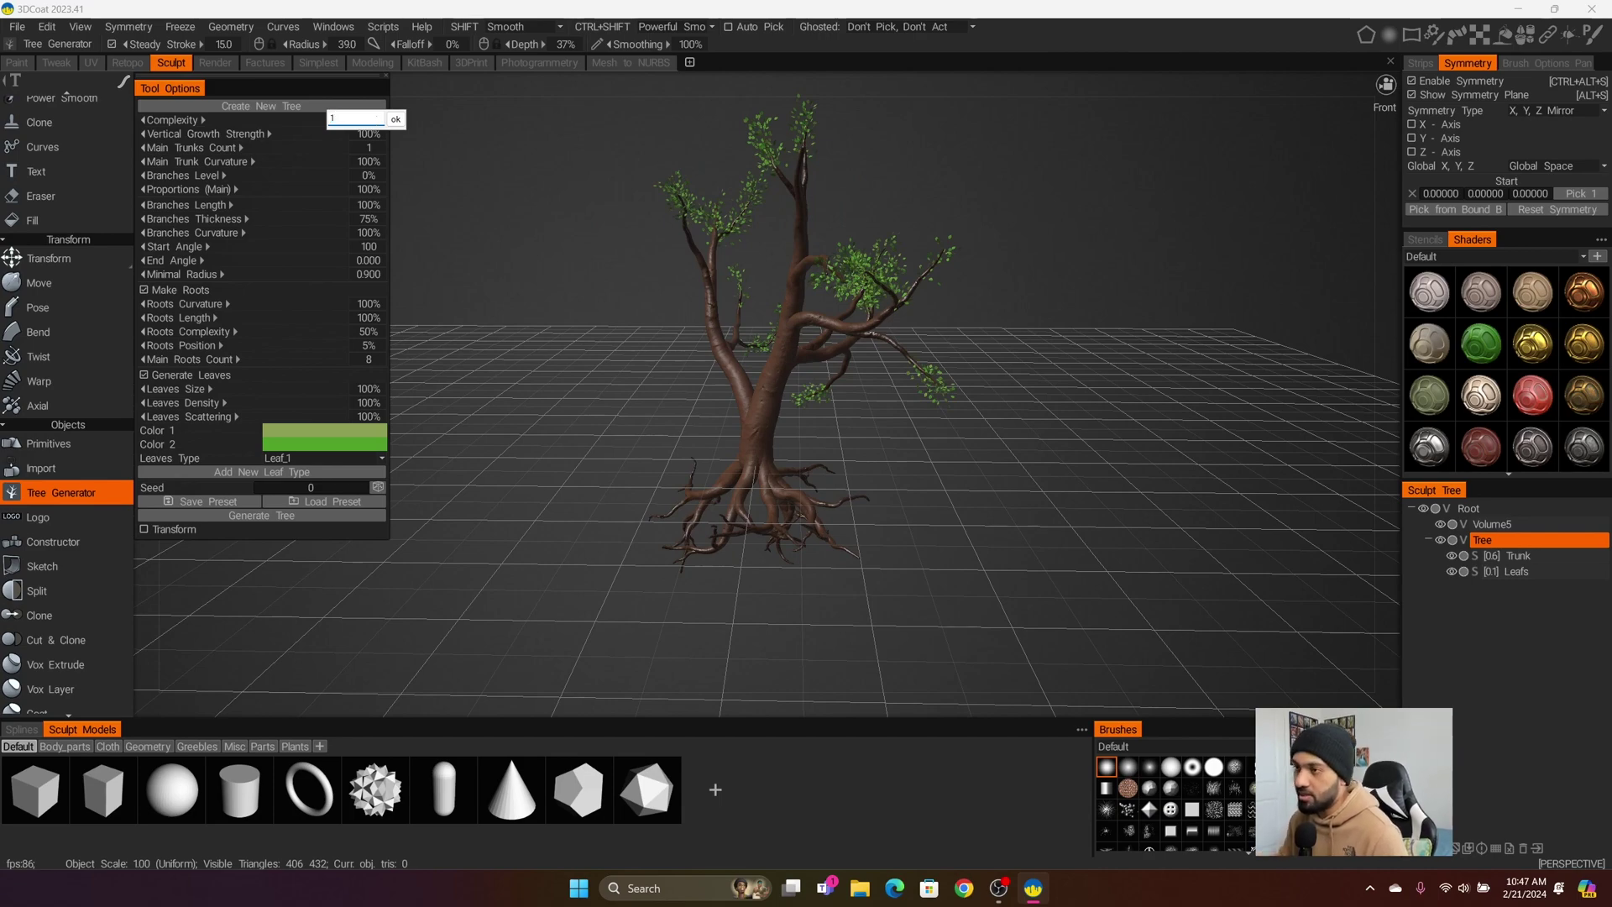
key("Return")
middle_click_drag(736, 366, 576, 283)
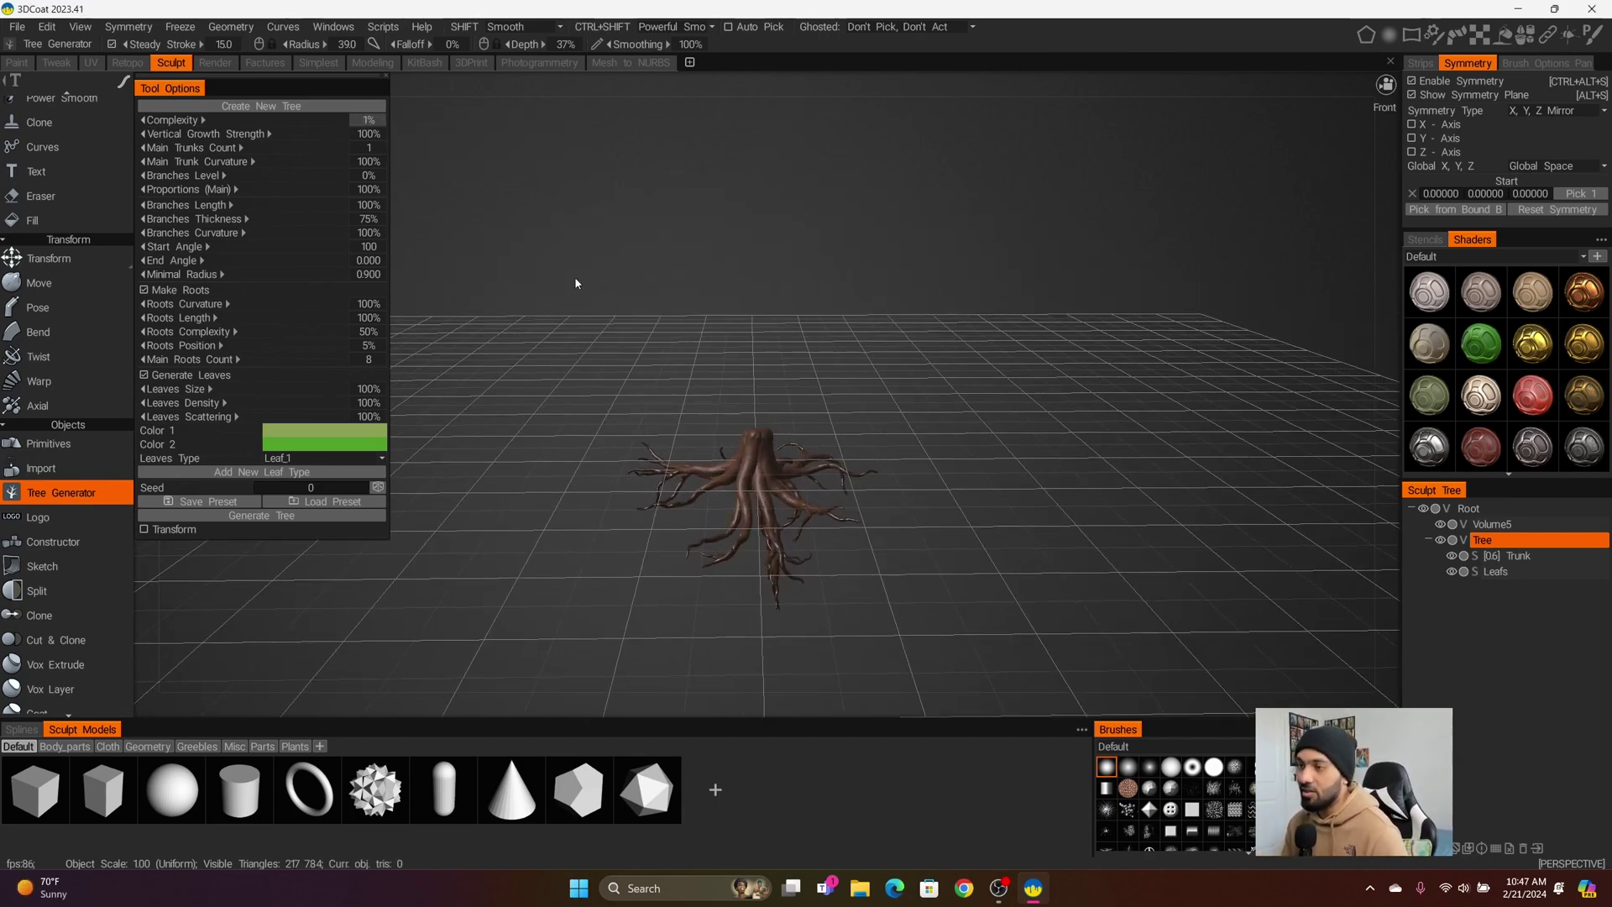
Set the tree's complexity to 200% and view the canopy from several sides
left_click(366, 120)
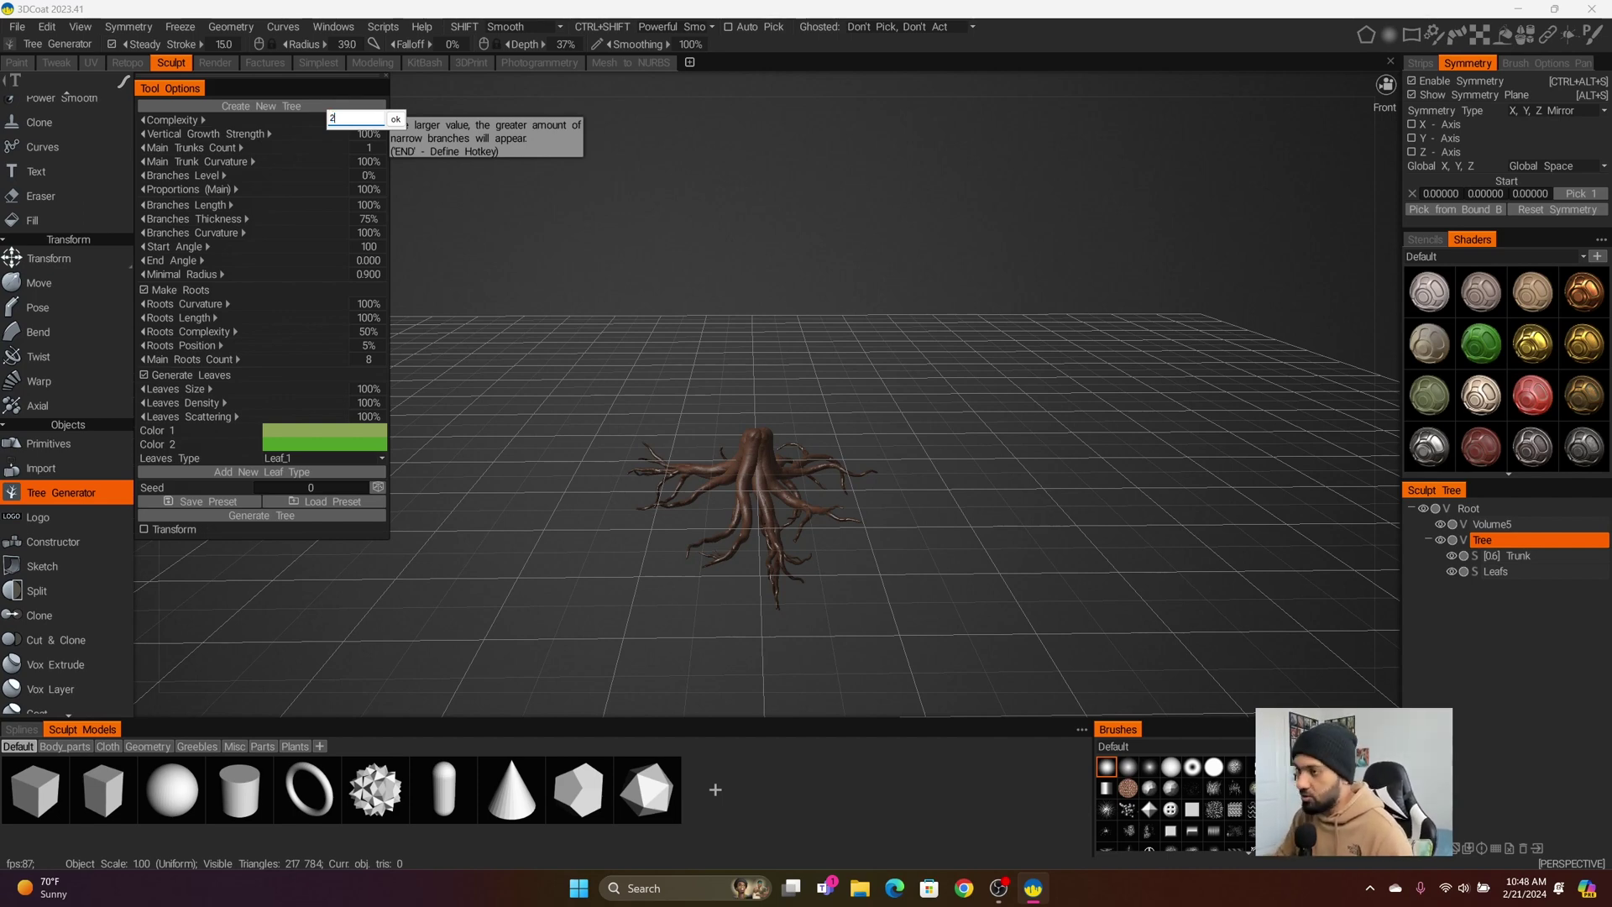
key("Return")
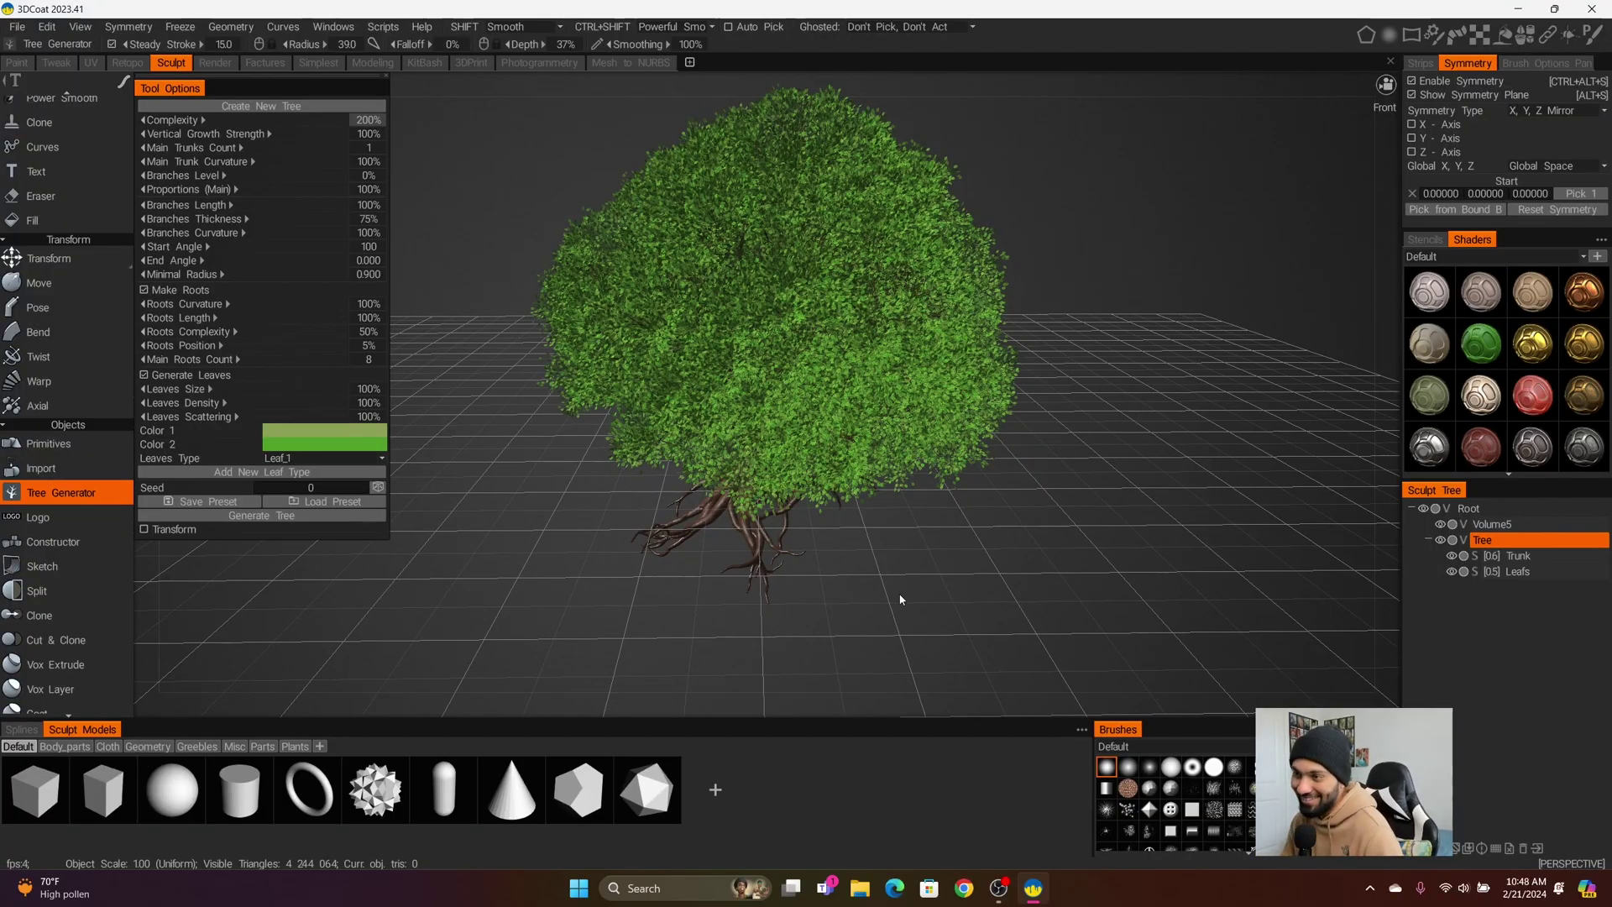
mouse_move(900, 599)
left_mouse_down()
mouse_move(1159, 481)
mouse_move(974, 576)
mouse_move(718, 611)
mouse_move(554, 602)
mouse_move(580, 538)
mouse_move(602, 529)
mouse_move(897, 599)
left_mouse_up()
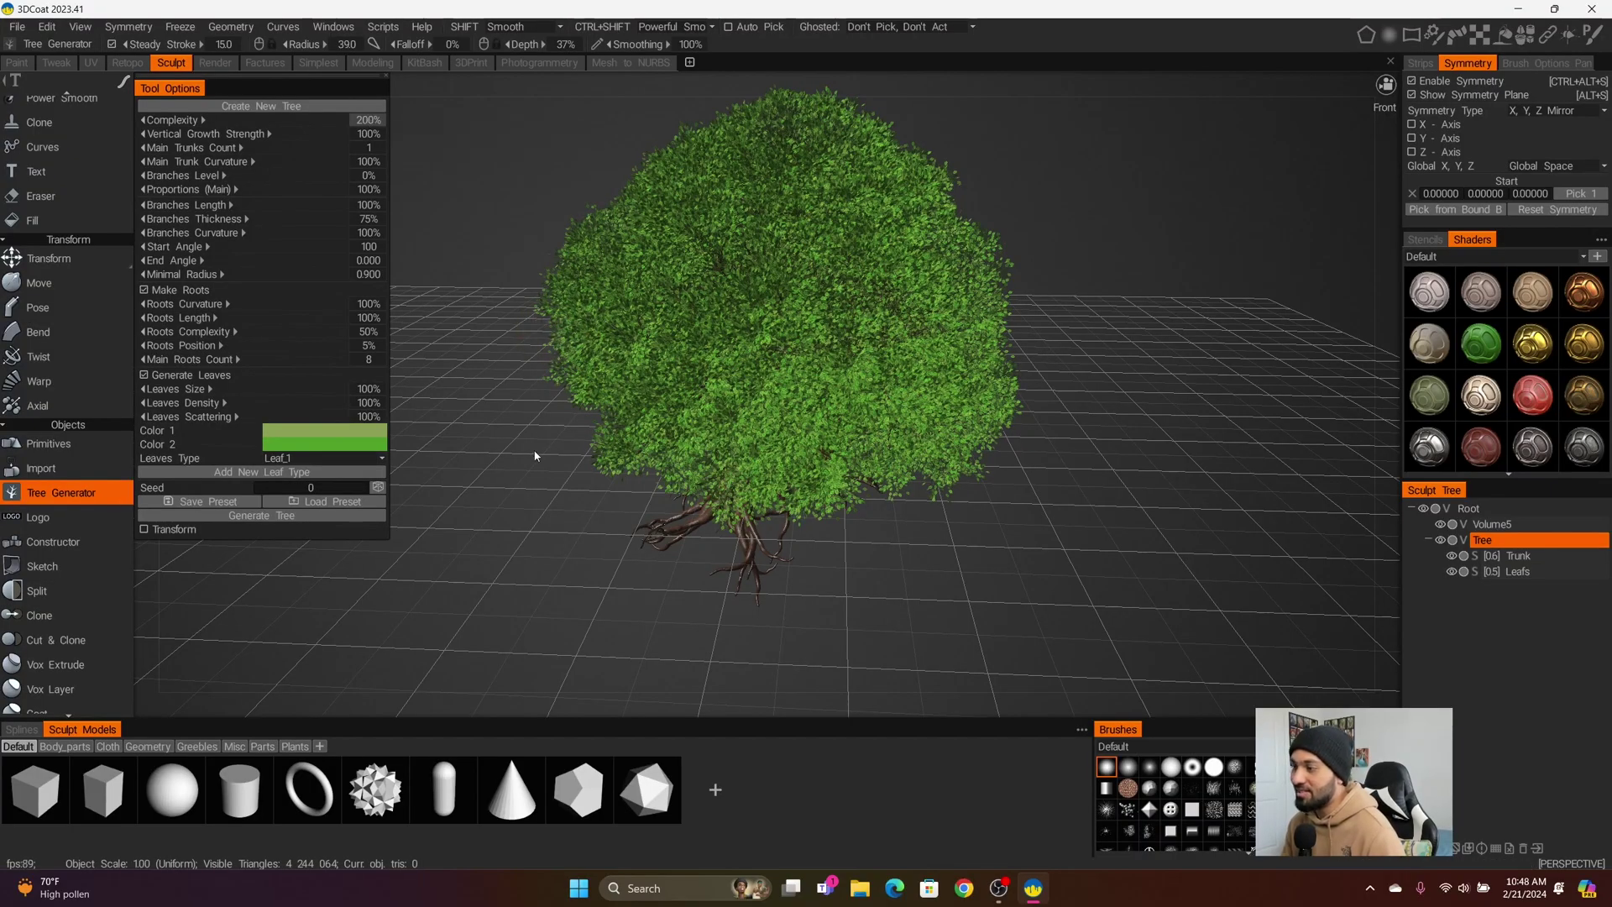
left_click_drag(535, 456, 969, 616)
mouse_move(969, 617)
right_mouse_down()
mouse_move(723, 491)
mouse_move(461, 417)
right_mouse_up()
mouse_move(903, 458)
right_mouse_down()
mouse_move(770, 538)
mouse_move(739, 509)
right_mouse_up()
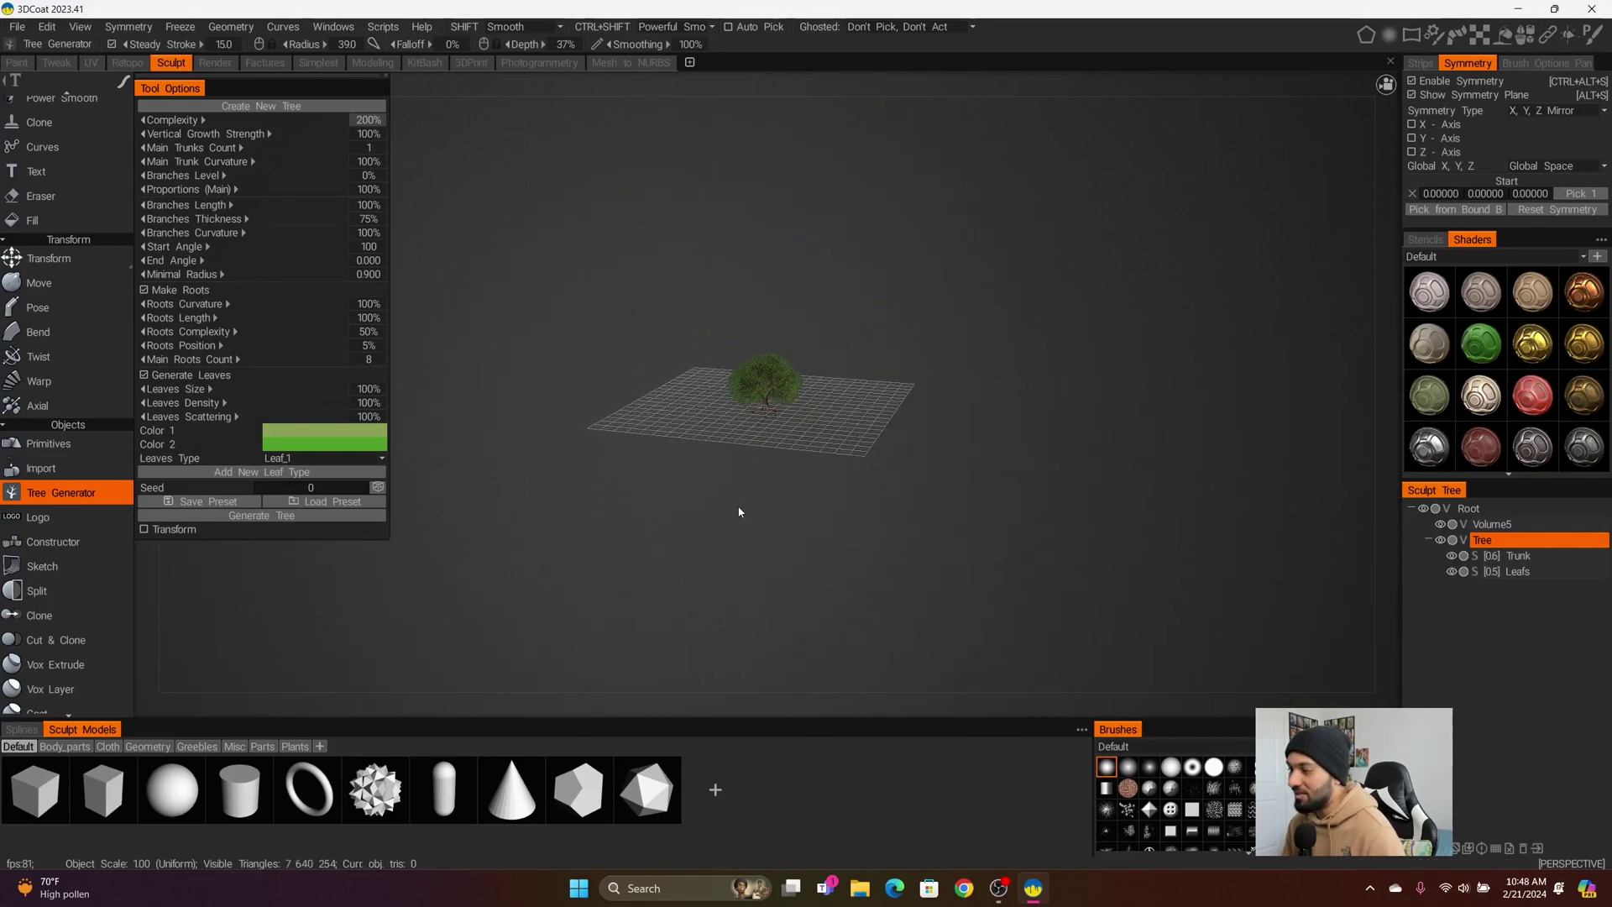
Turn off leaf generation for the tree and examine its bare branches up close
left_click_drag(739, 511, 1039, 546)
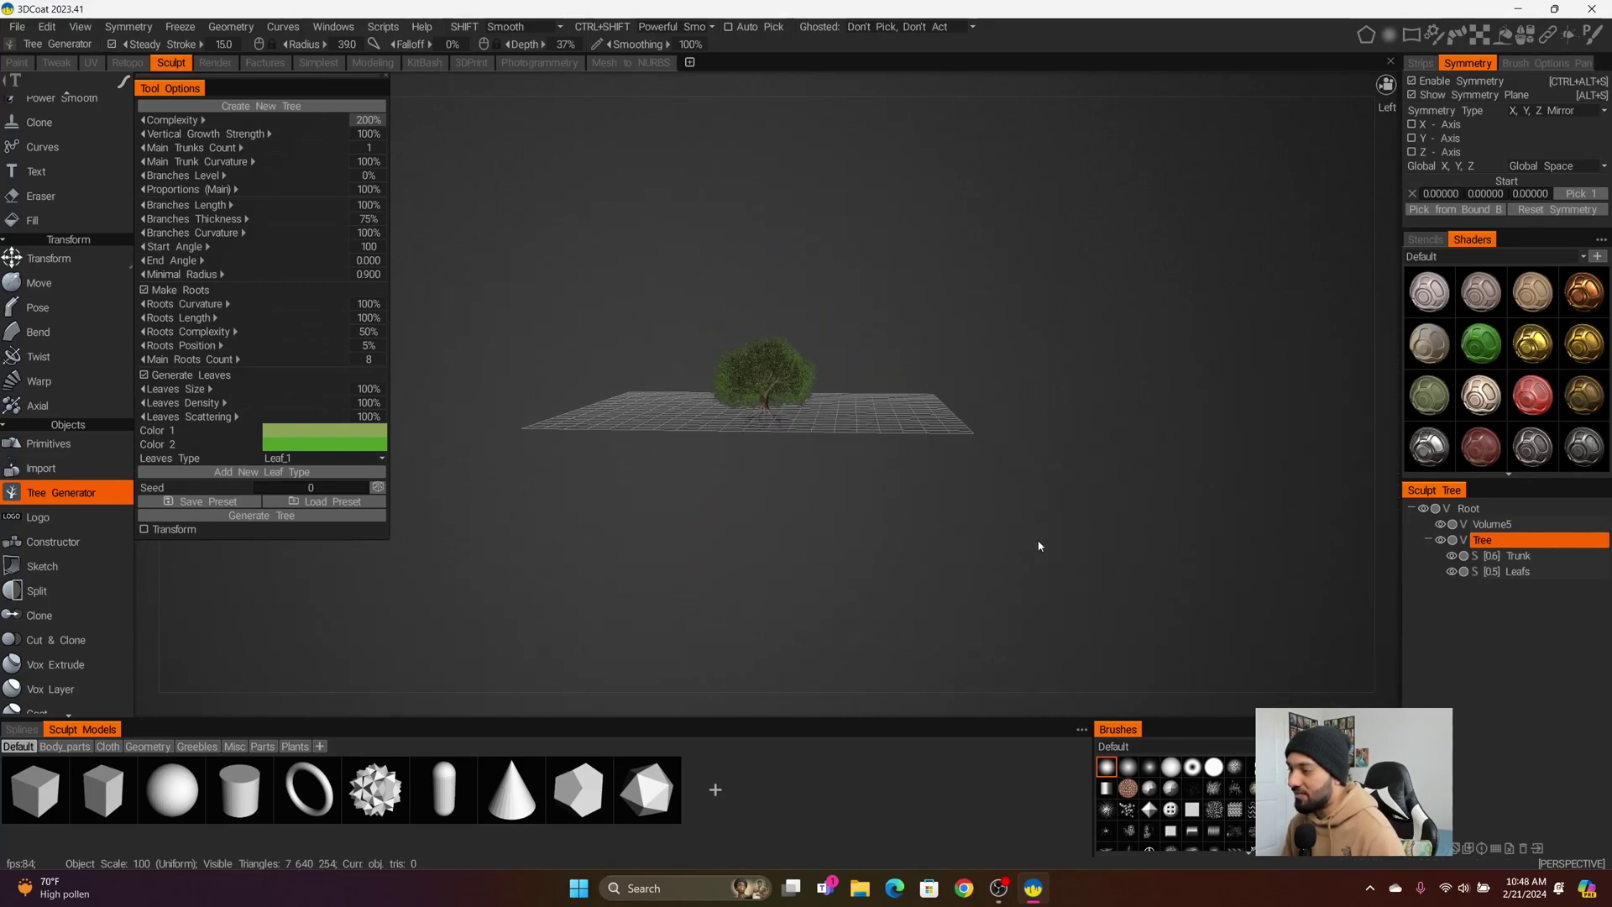
right_click_drag(1039, 546, 1100, 565)
right_click_drag(788, 457, 975, 536)
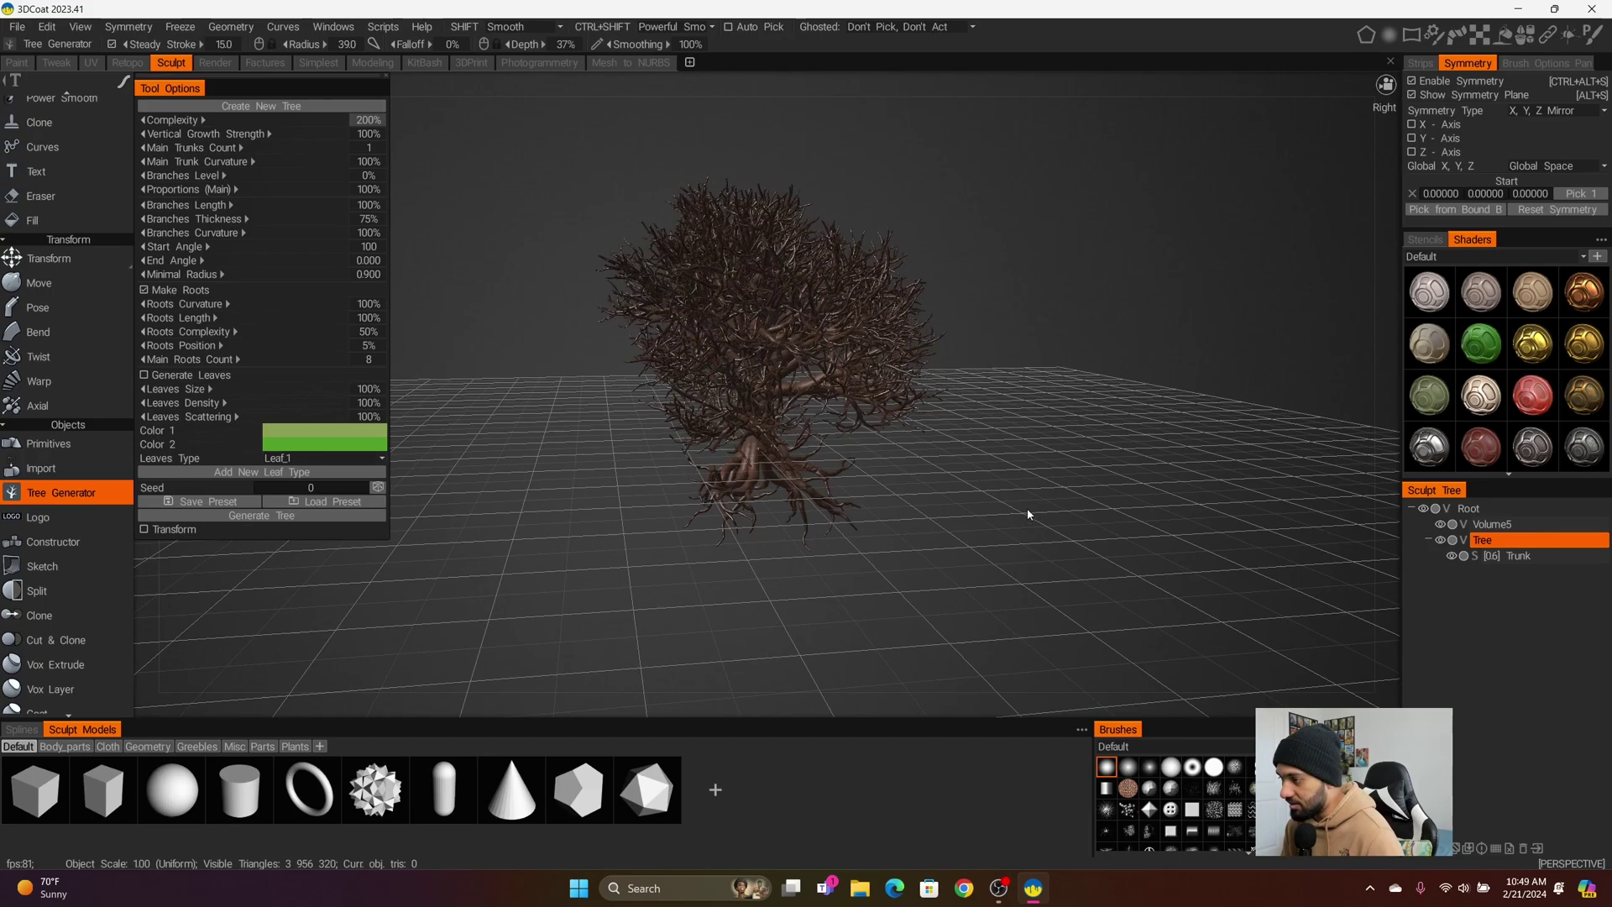
left_click_drag(1026, 507, 711, 374)
scroll(762, 487, "up", 3)
scroll(762, 488, "up", 5)
scroll(795, 497, "down", 7)
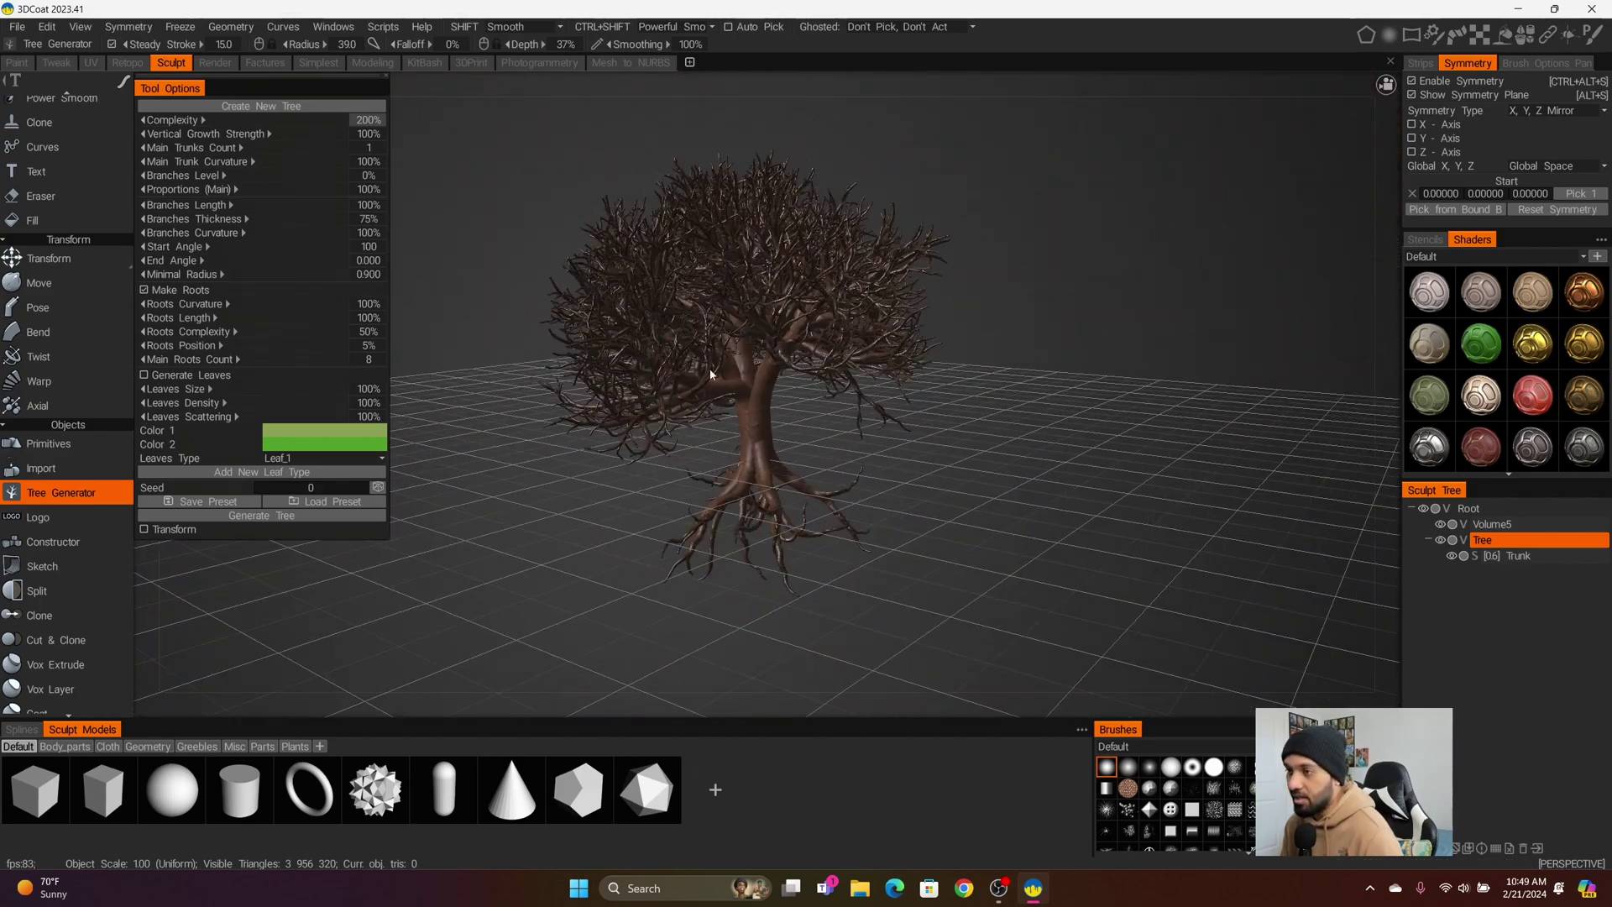
Set the tree's complexity to 100% and turn leaf generation back on
left_click(373, 120)
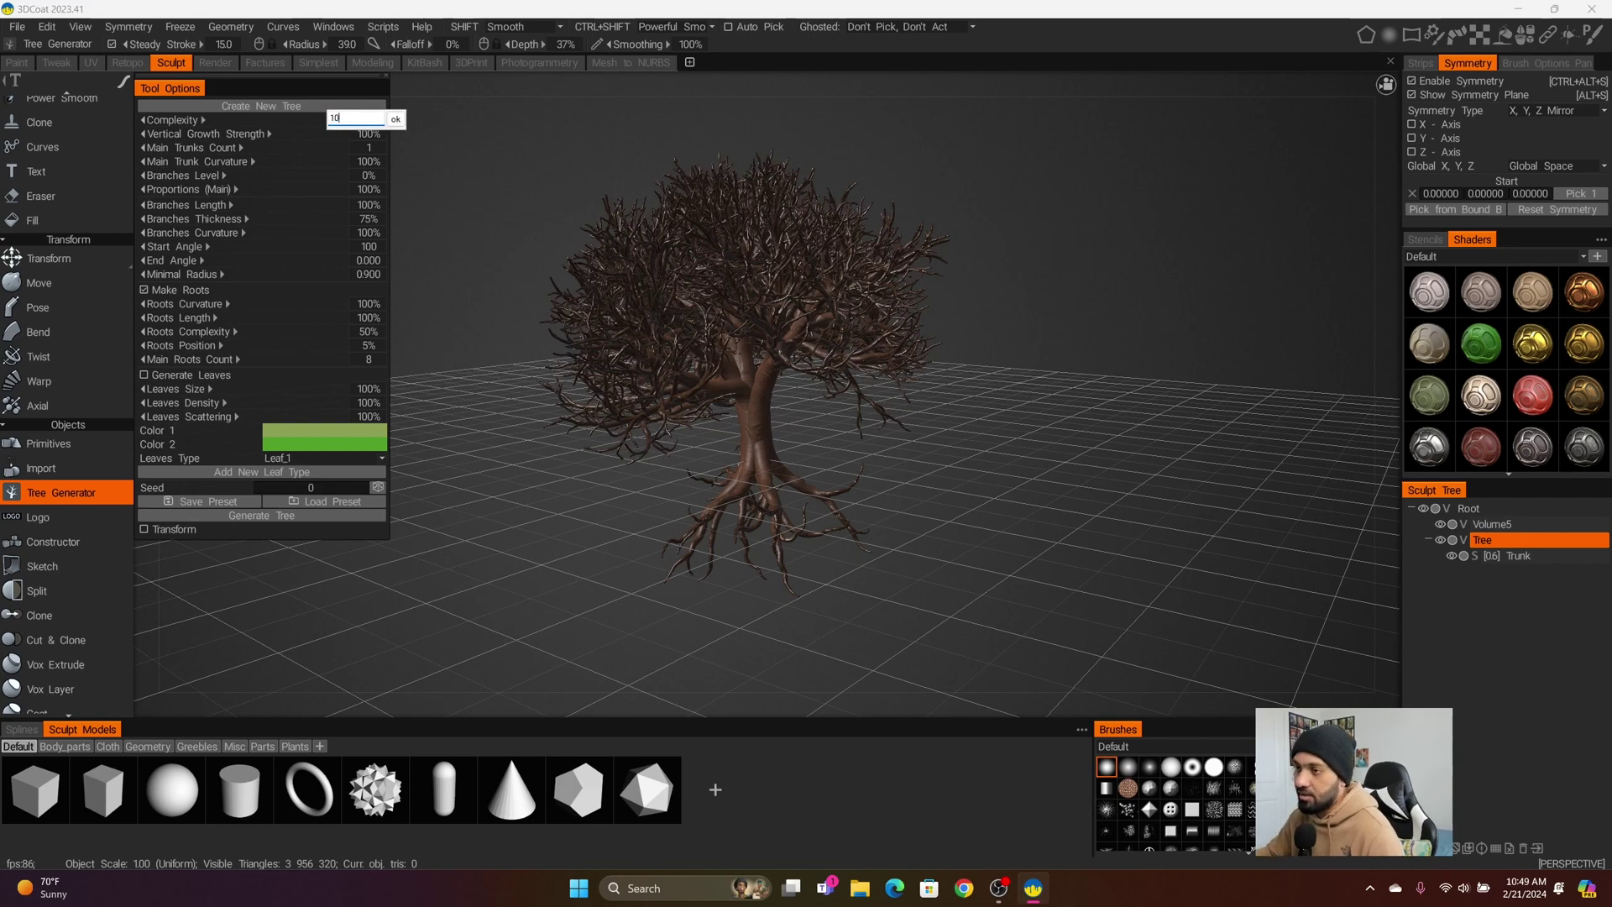
key("Return")
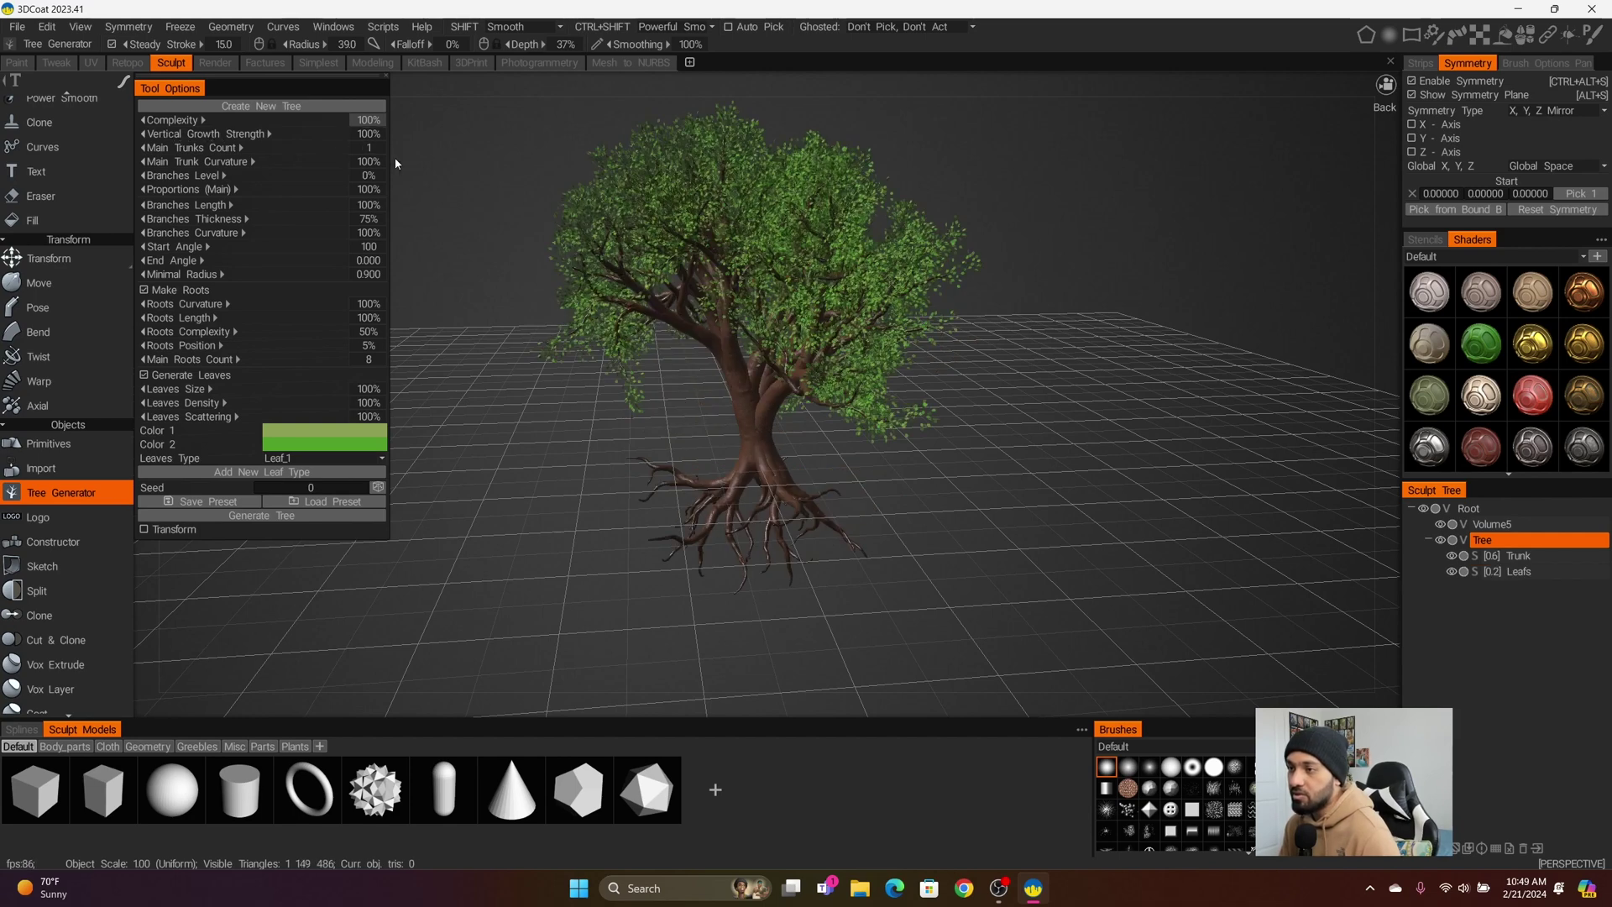
Try a vertical growth strength of 50% for the branches, and settle on 70%
left_click(377, 133)
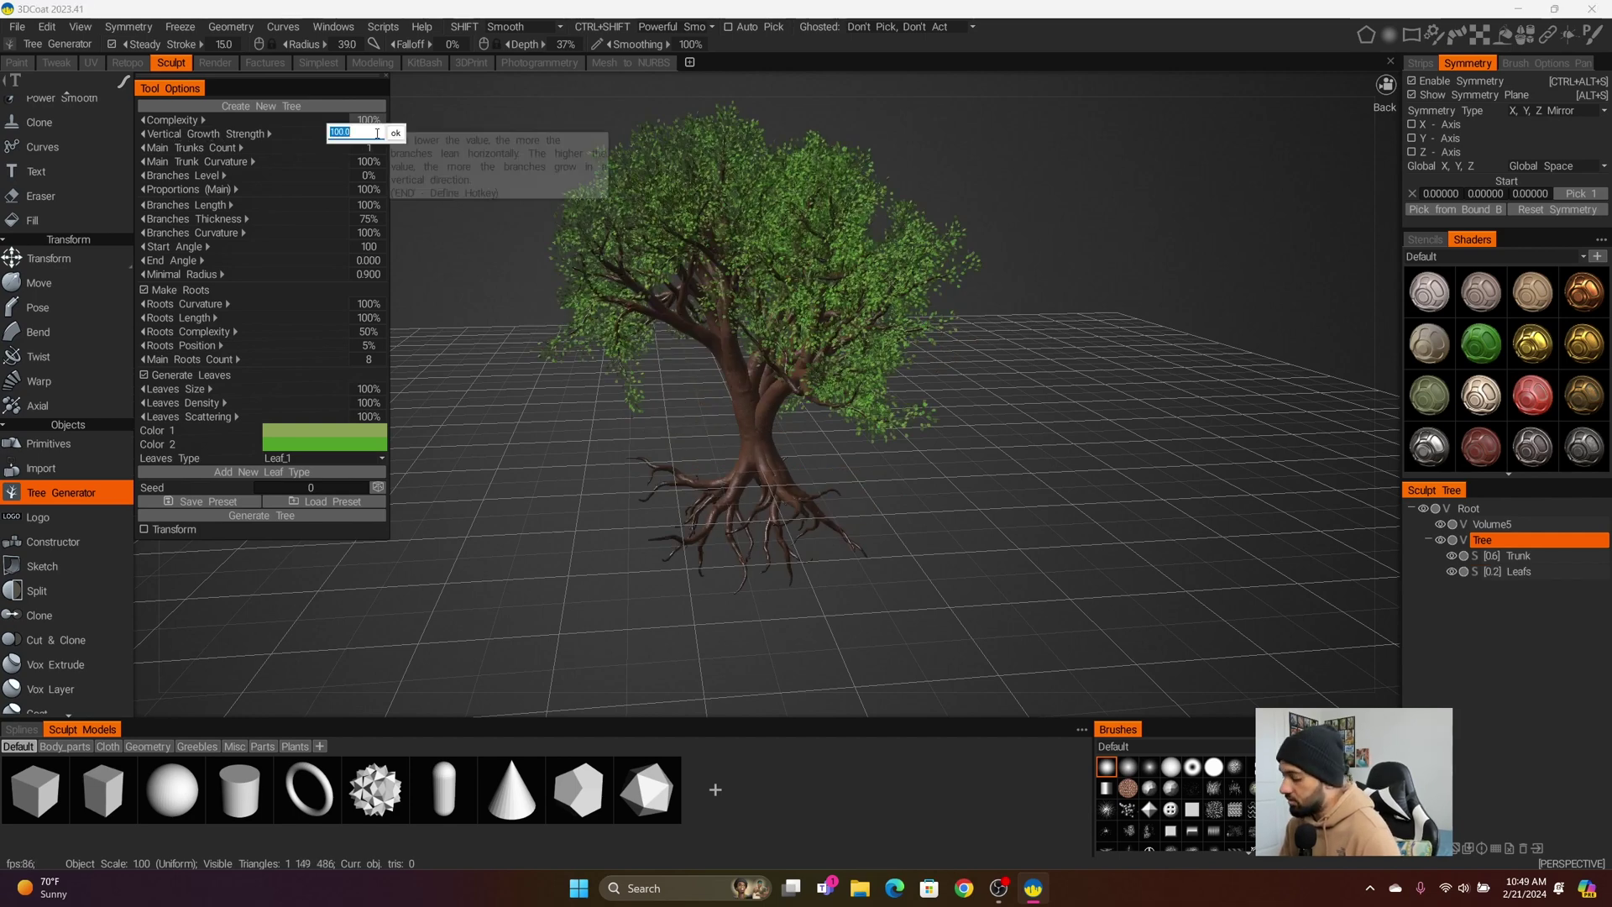
type("50")
key("Return")
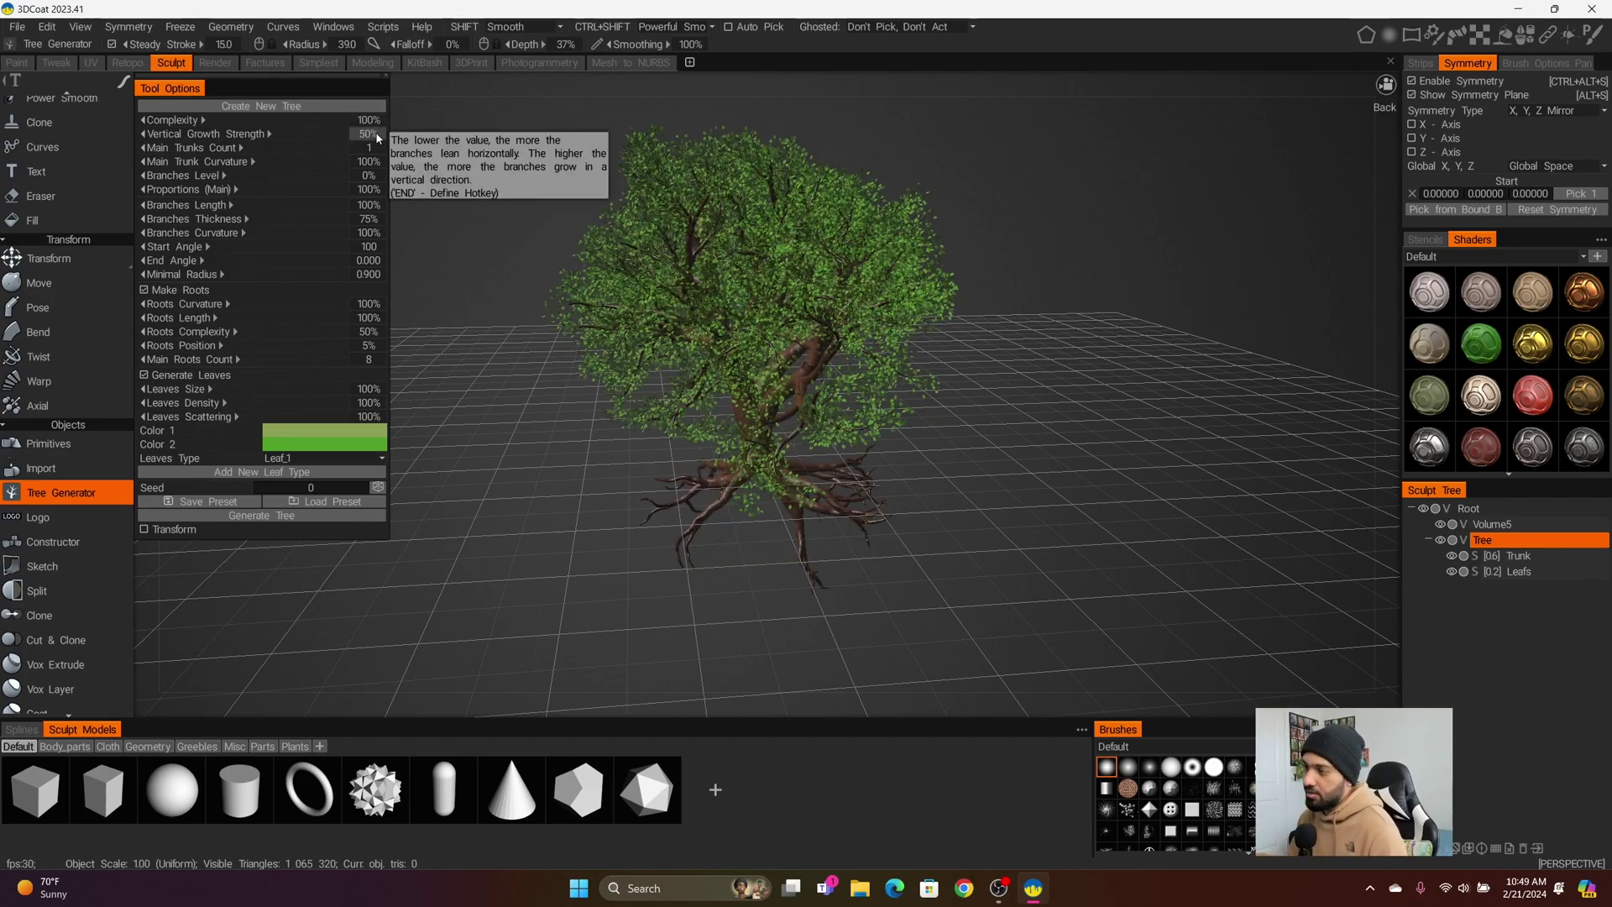
left_click_drag(1050, 382, 1126, 455)
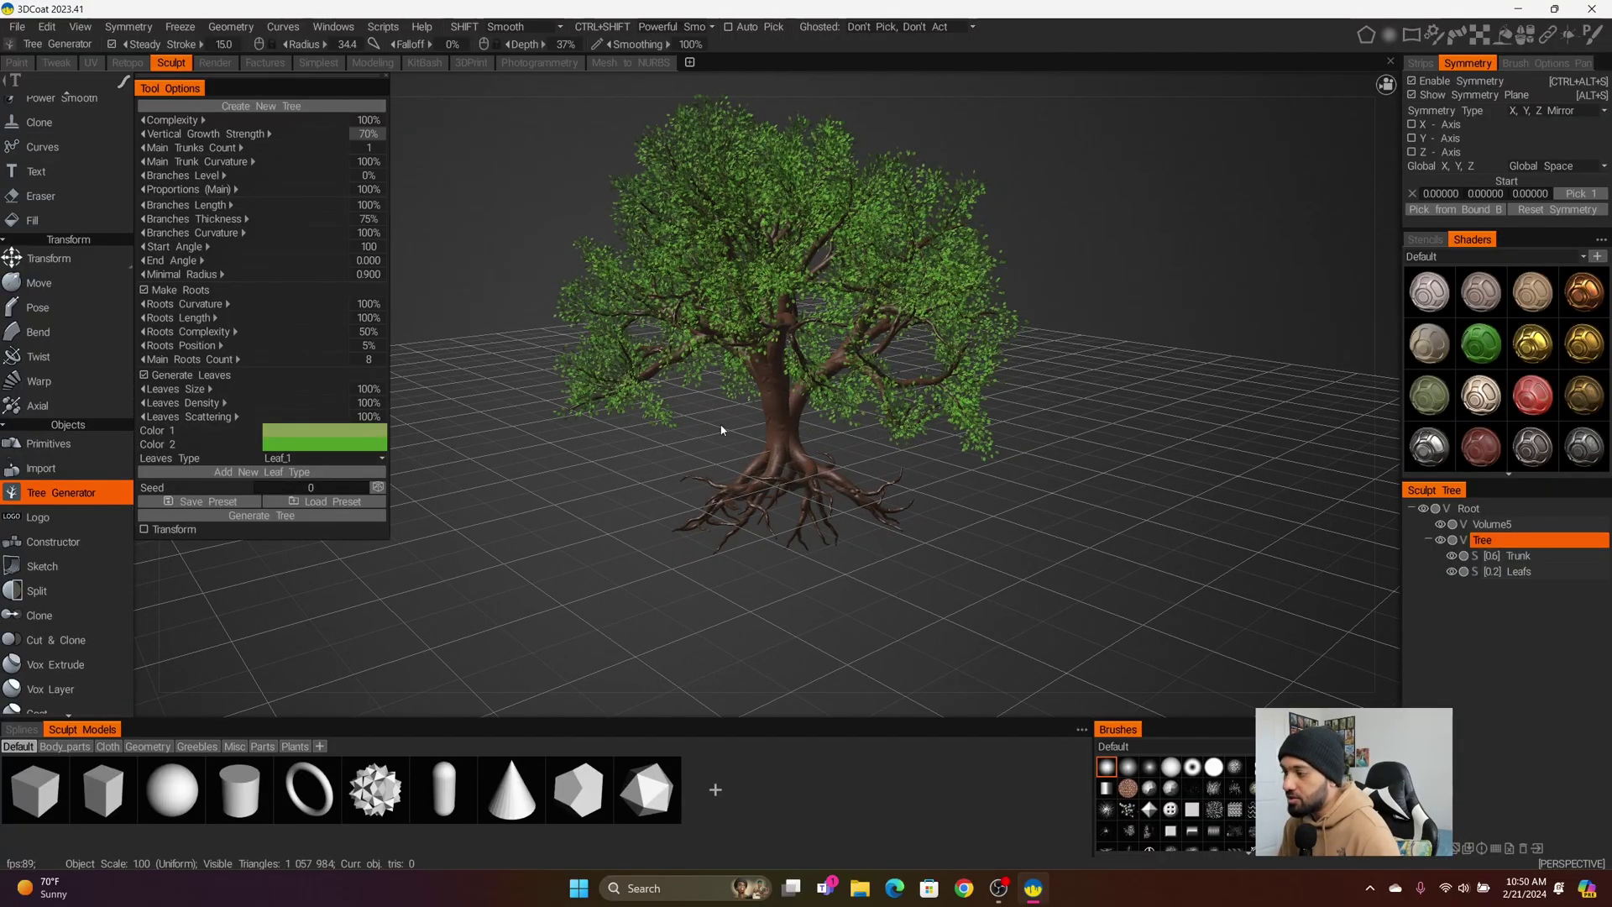
mouse_move(721, 430)
left_mouse_down()
mouse_move(612, 431)
mouse_move(619, 403)
mouse_move(870, 450)
mouse_move(979, 413)
mouse_move(820, 439)
mouse_move(785, 425)
mouse_move(847, 449)
mouse_move(720, 435)
left_mouse_up()
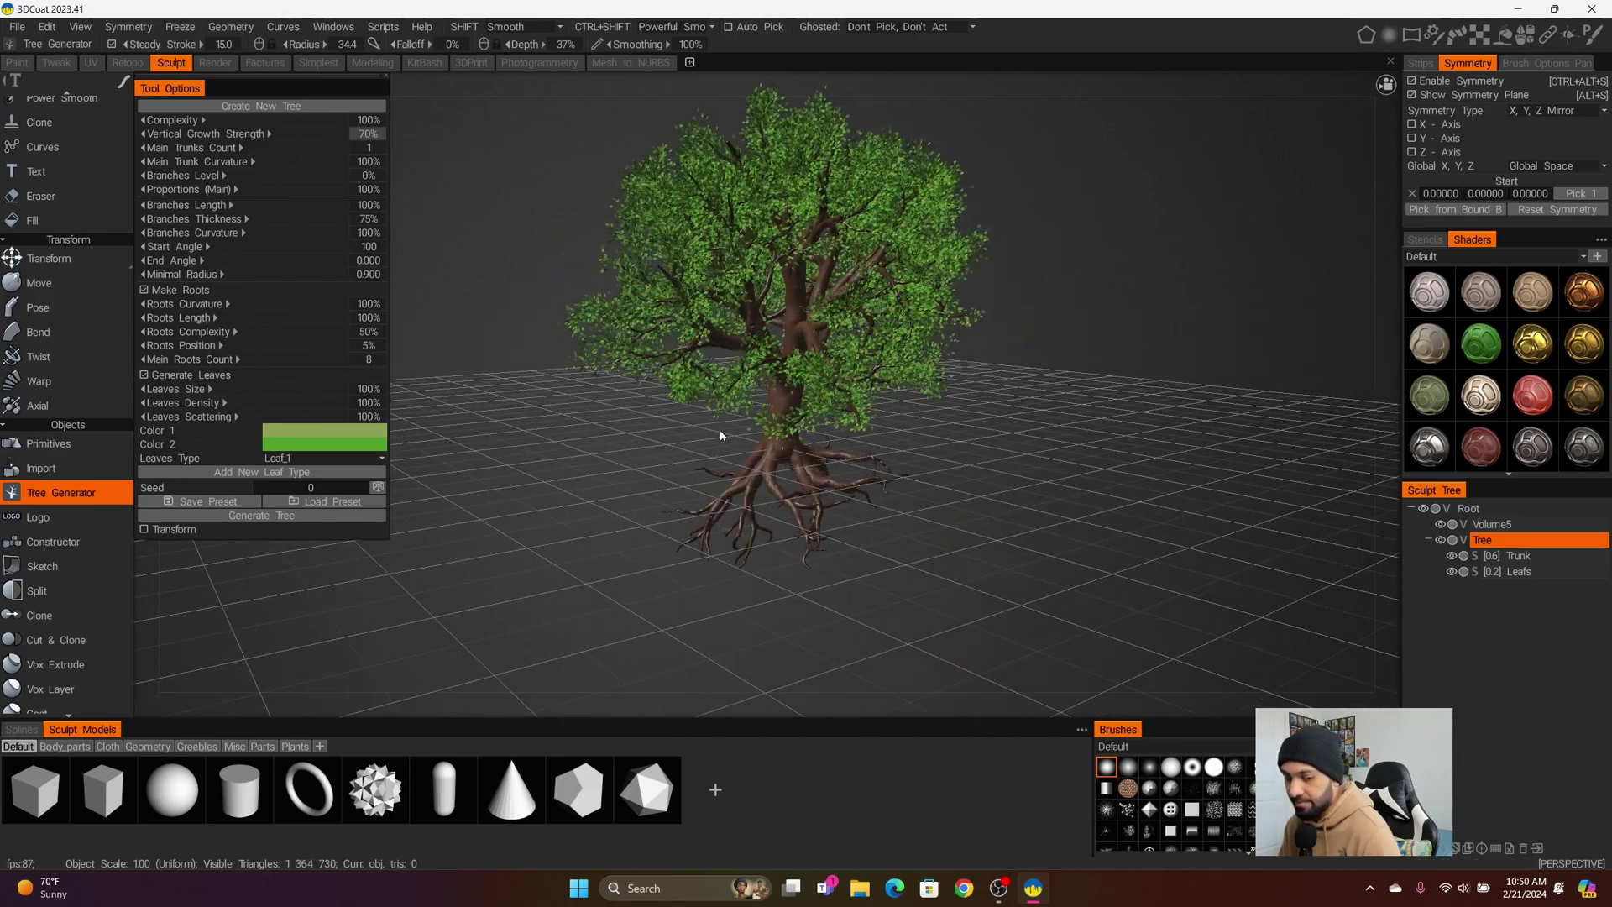
Set the tree's main trunks count to 2 and view the trunks from another side
double_click(375, 152)
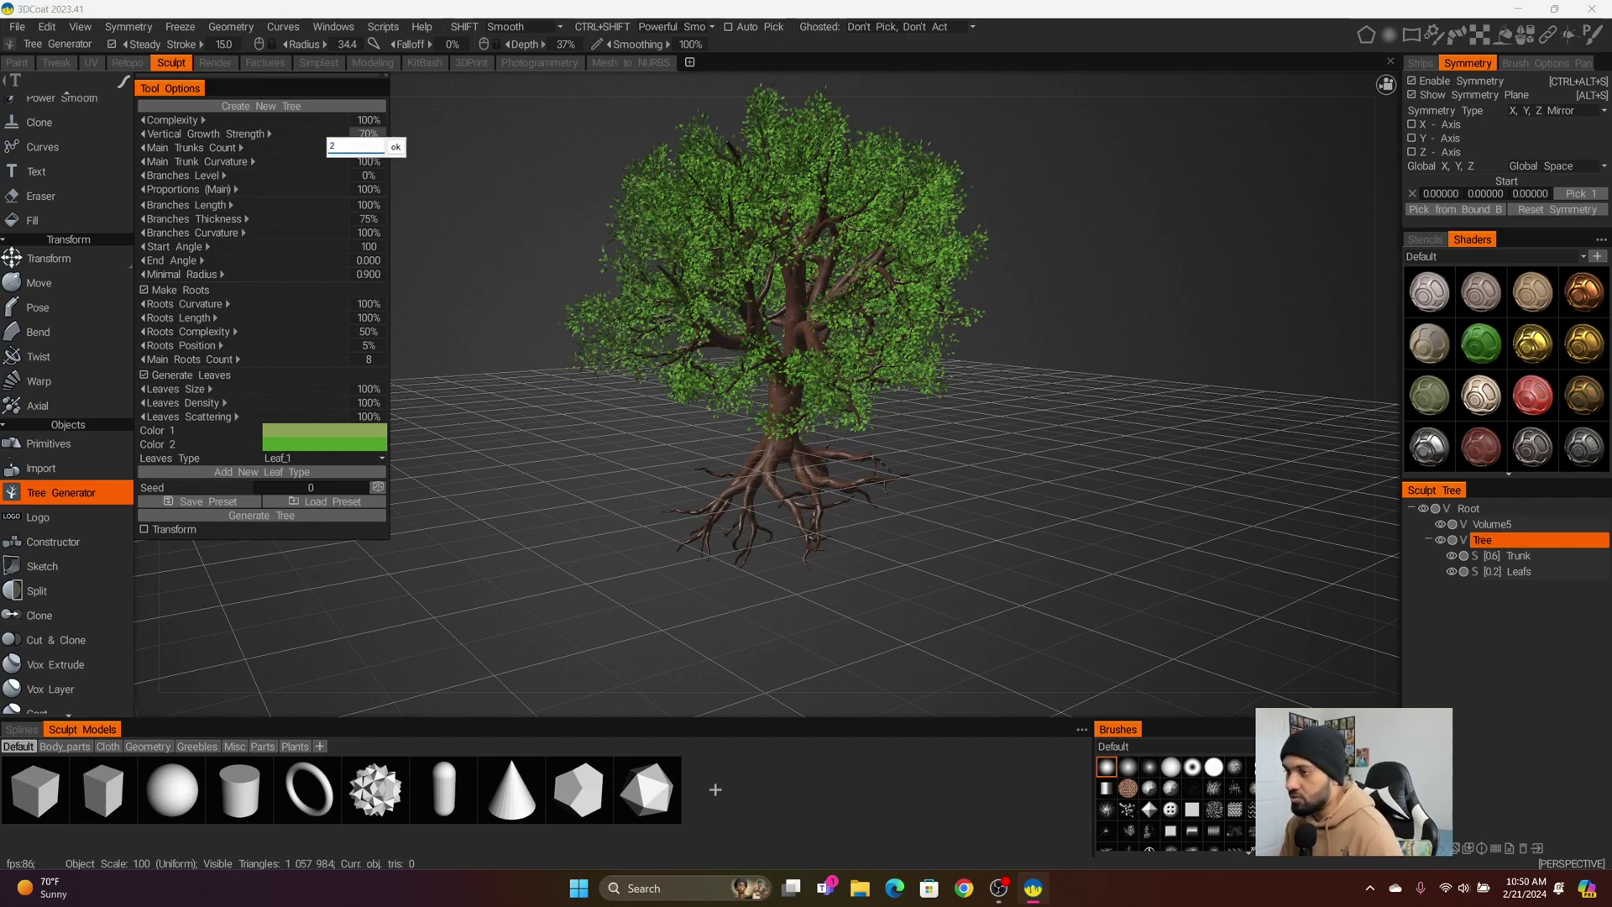
key("Return")
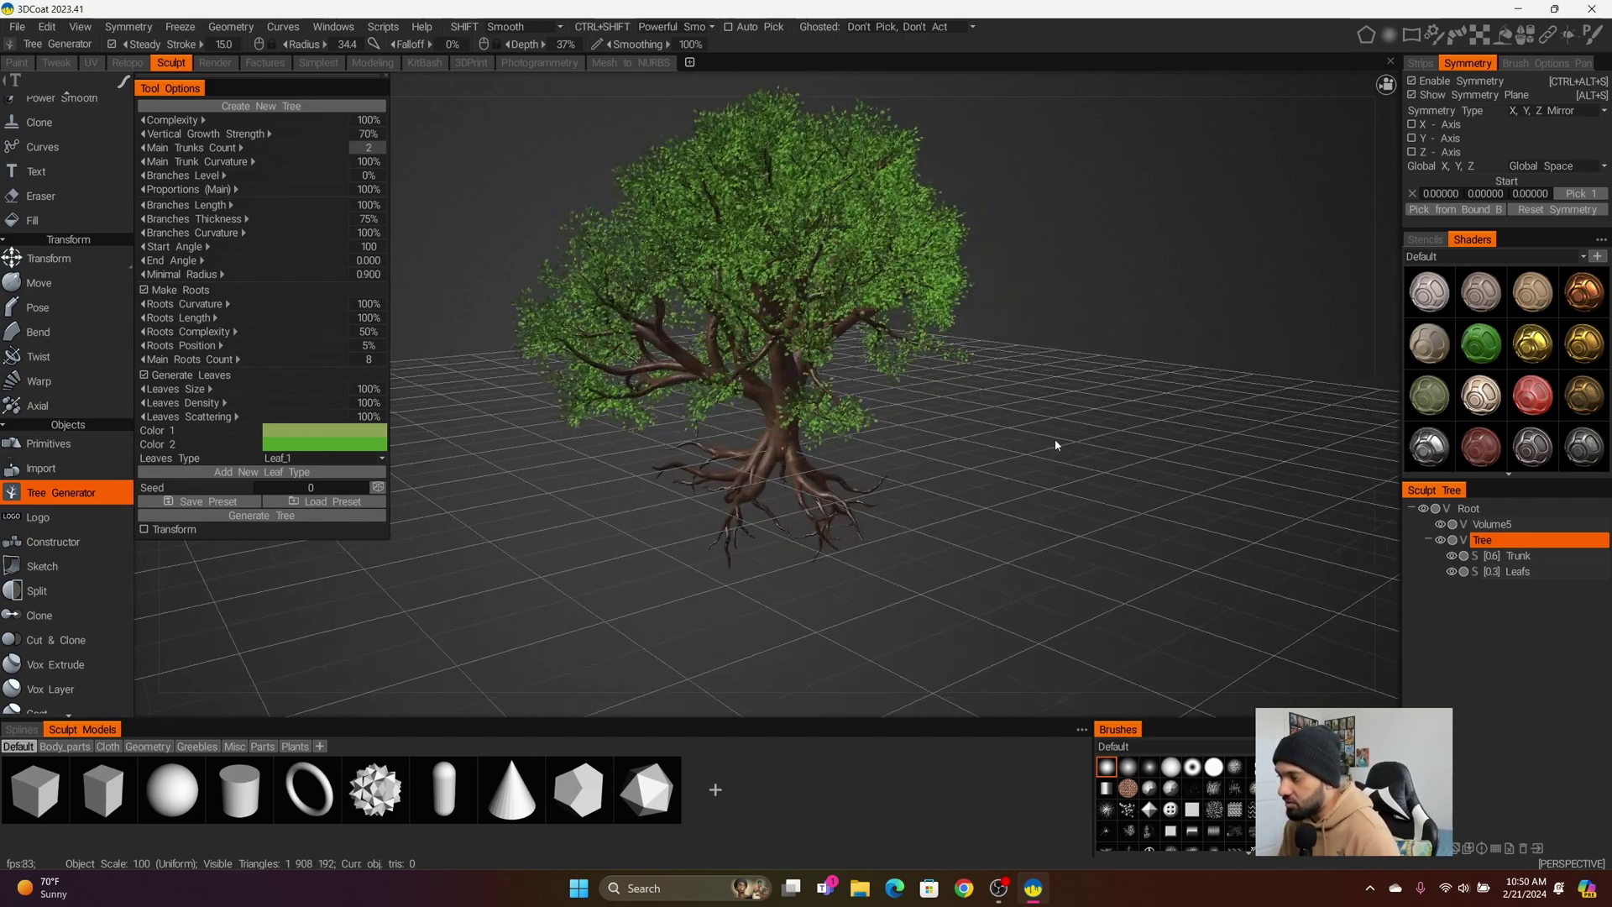
left_click_drag(1054, 439, 991, 516)
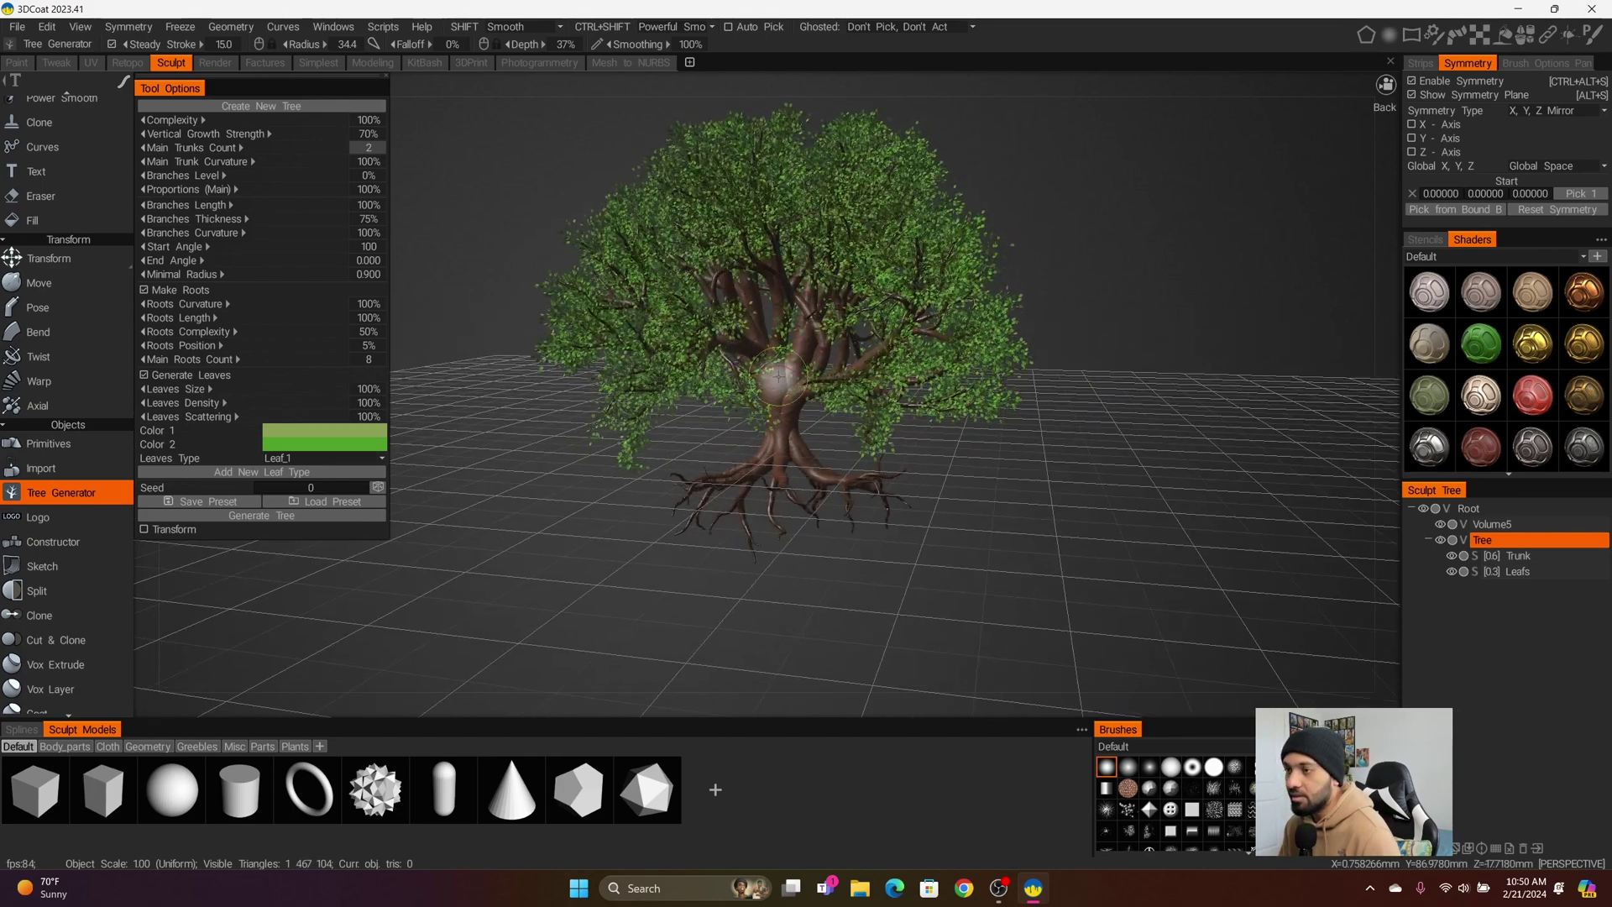
Raise the tree's main trunks count to 3
left_click(370, 149)
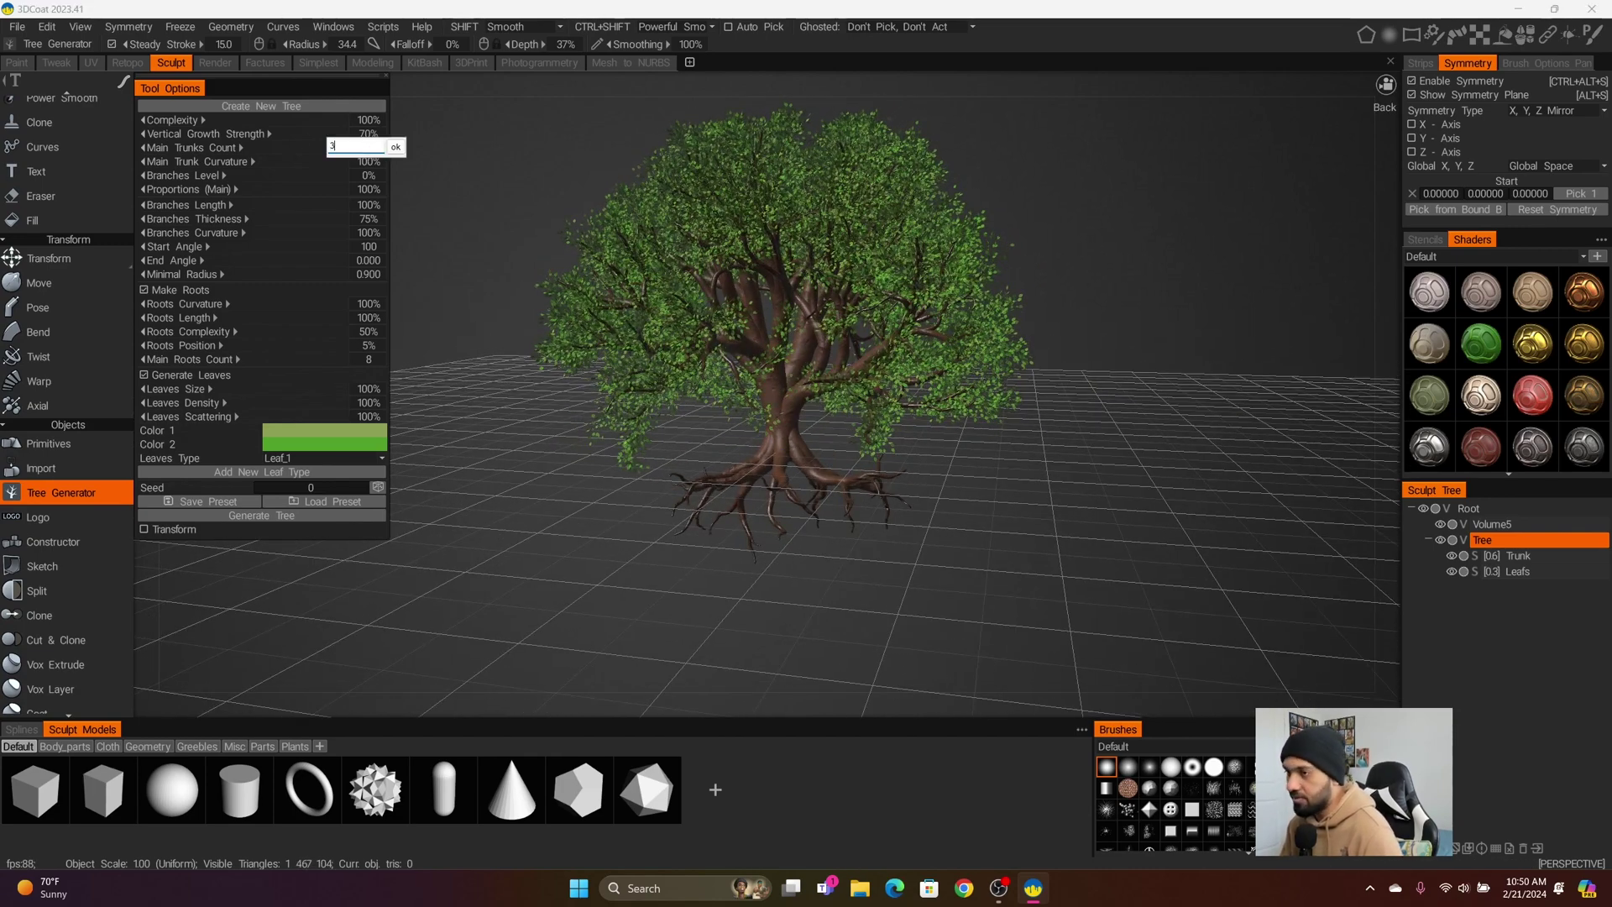
key("Escape")
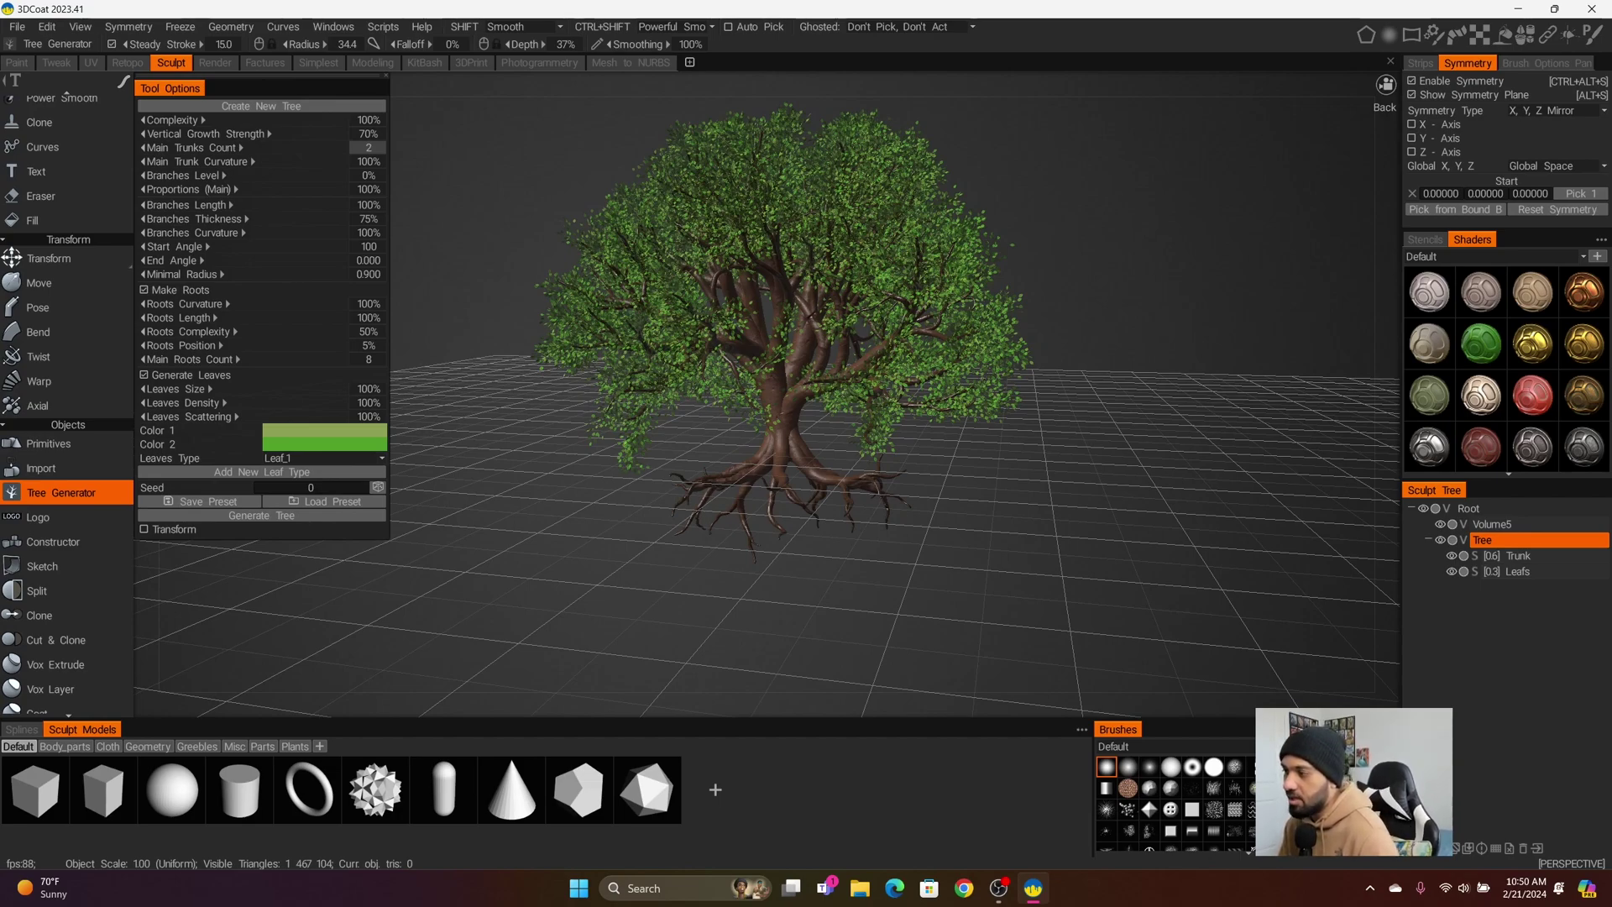
left_click(240, 148)
left_click_drag(877, 554, 843, 565)
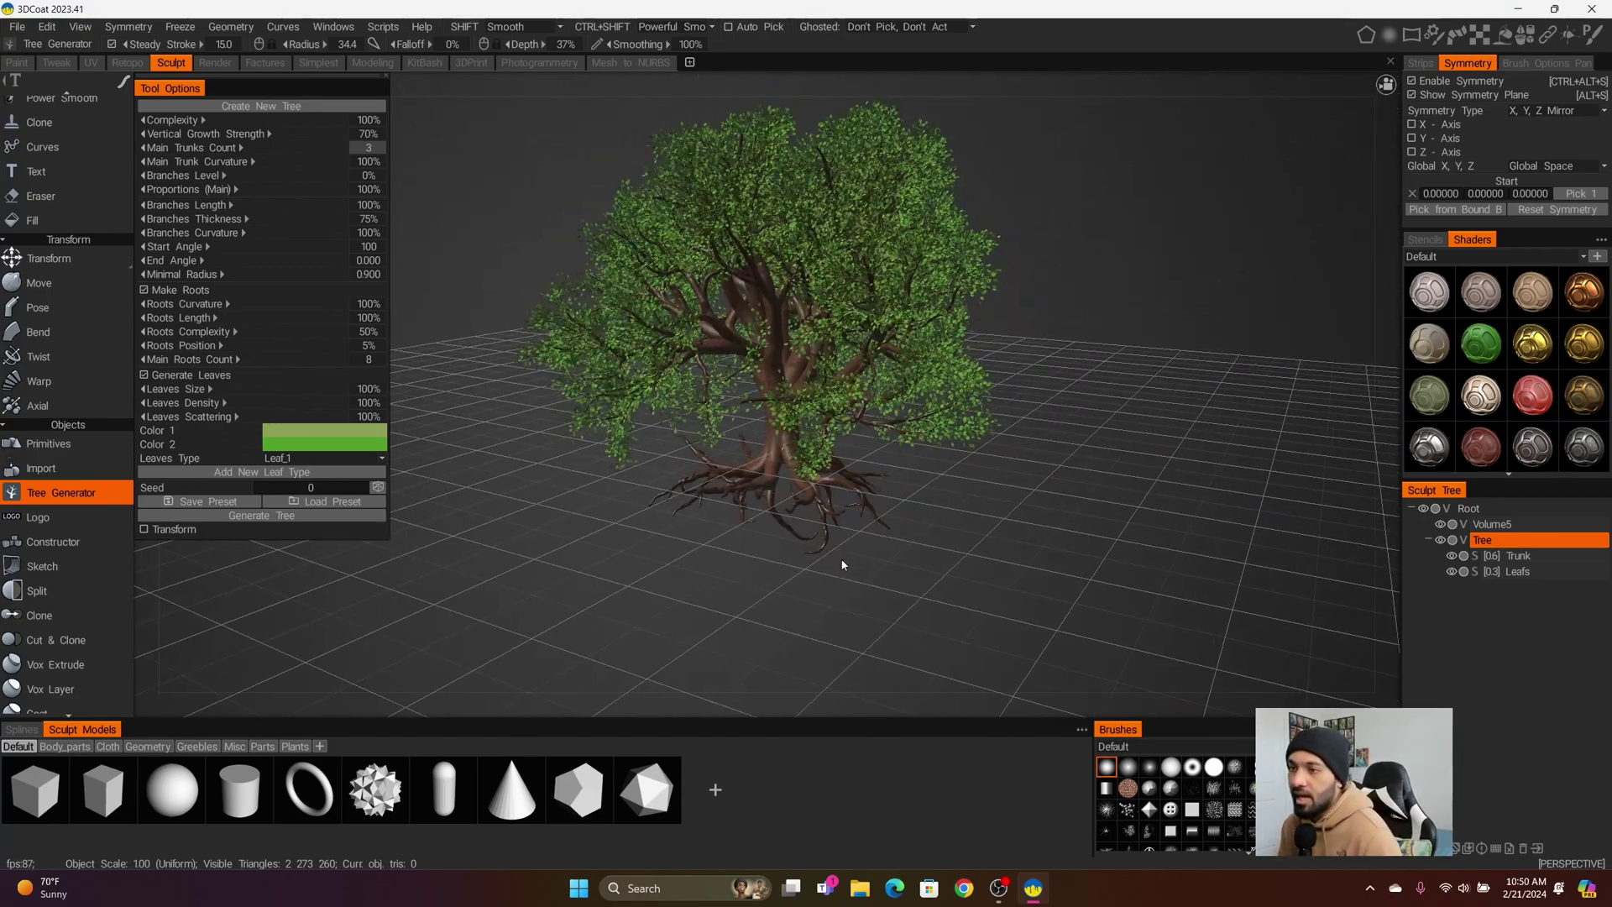
Set the main trunk curvature to 50% and view the straighter trunk
left_click(374, 163)
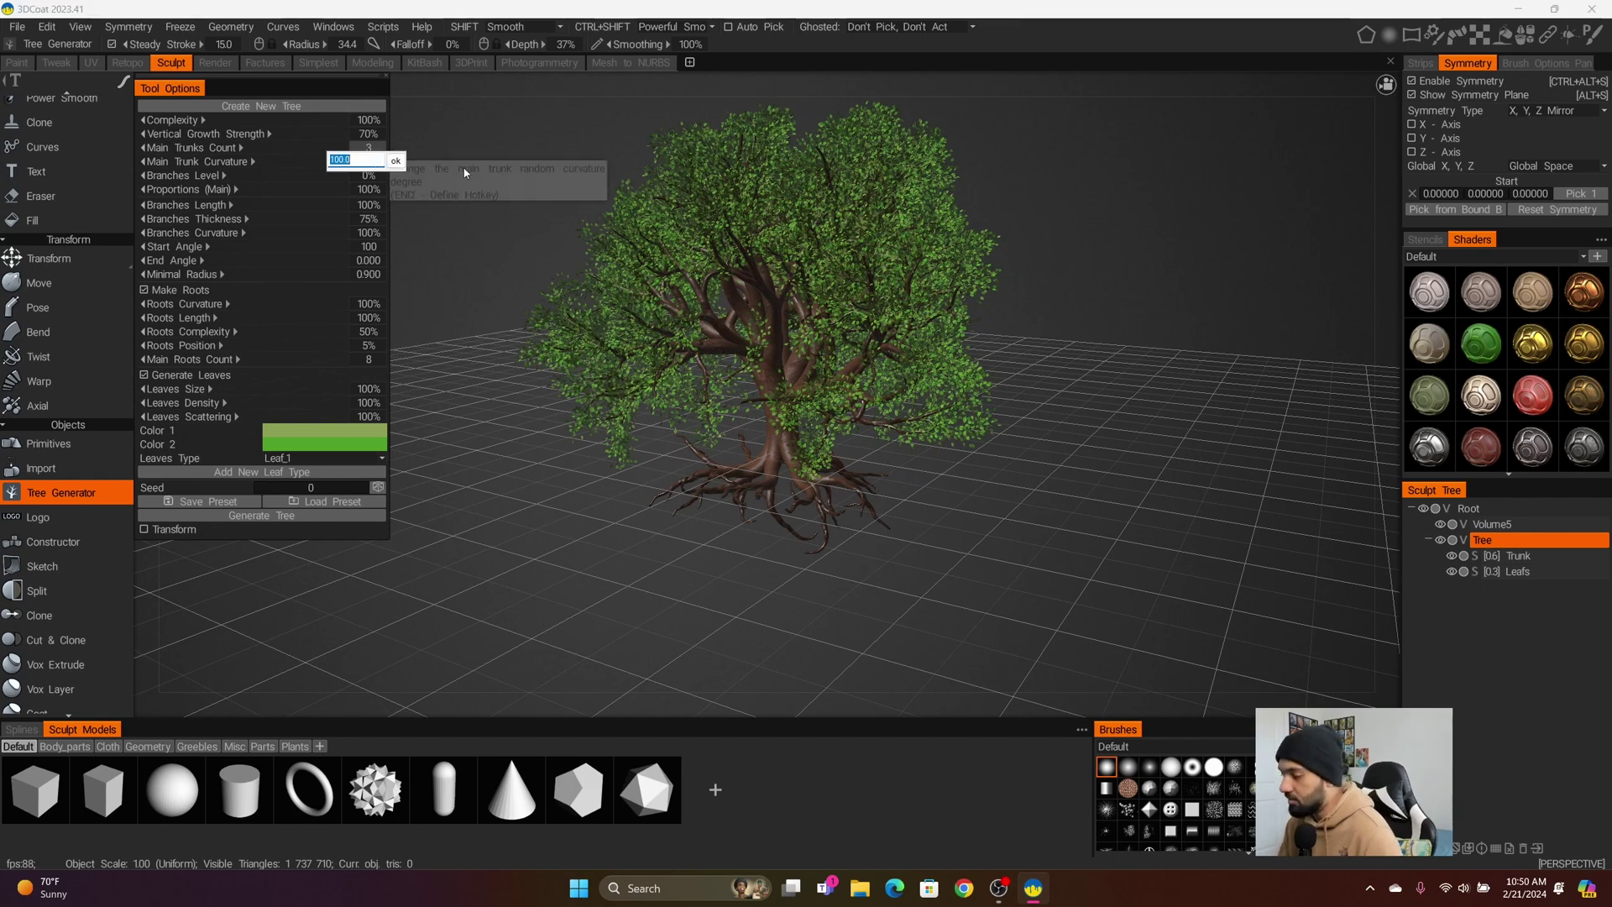
key("Return")
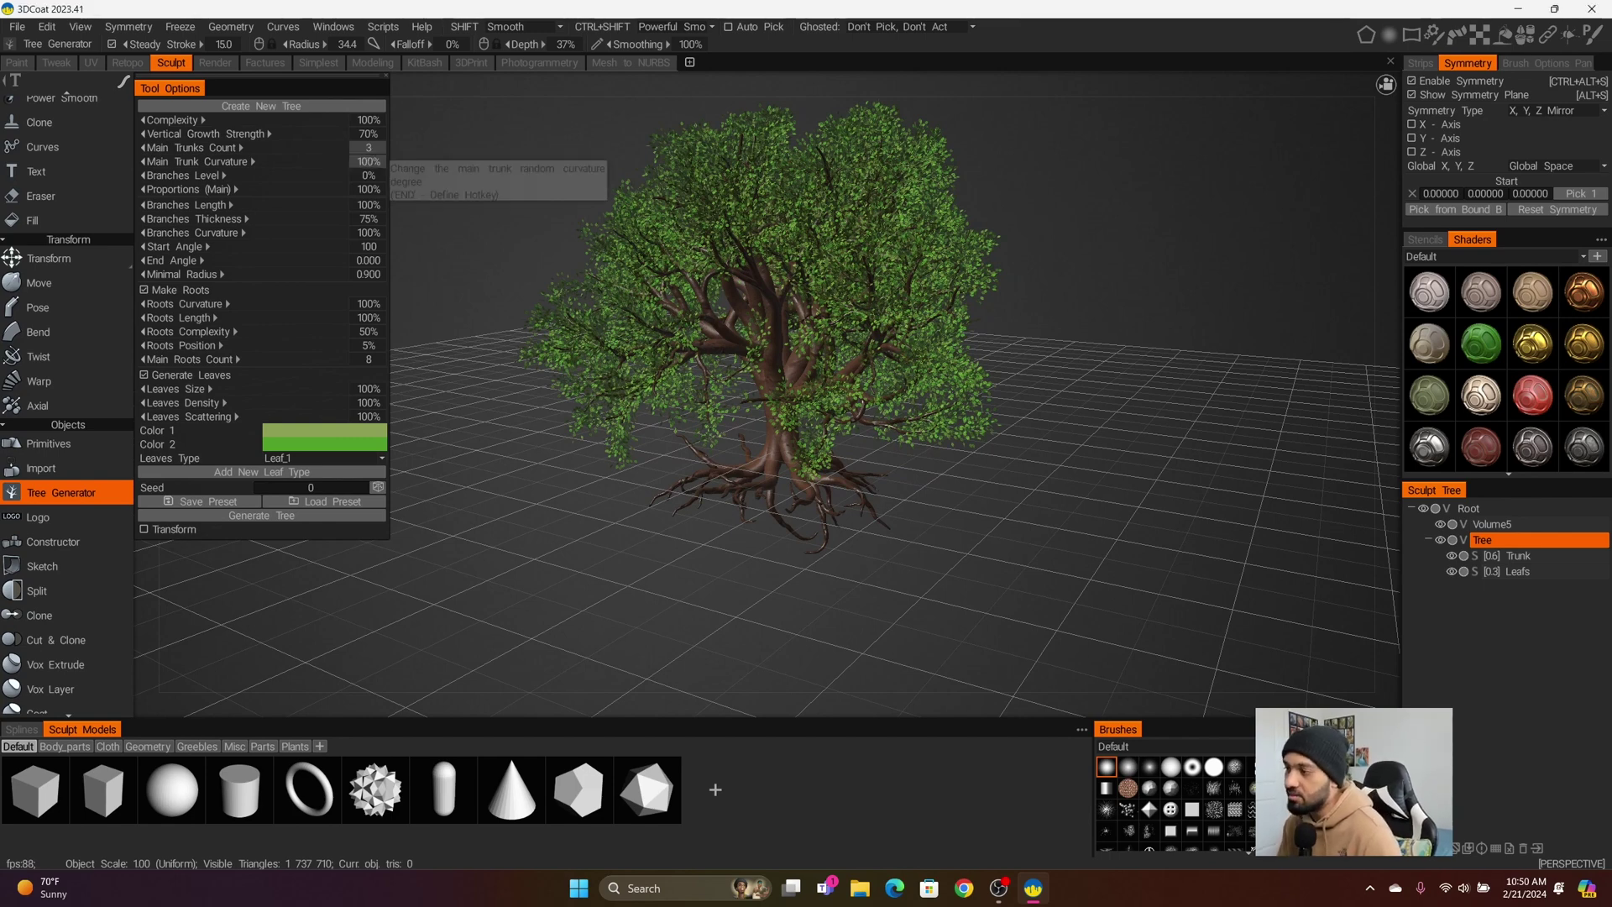
mouse_move(1000, 573)
left_mouse_down()
mouse_move(1165, 560)
mouse_move(731, 529)
mouse_move(1119, 511)
mouse_move(766, 536)
mouse_move(951, 575)
mouse_move(791, 516)
mouse_move(997, 477)
mouse_move(727, 476)
mouse_move(724, 364)
left_mouse_up()
scroll(951, 574, "down", 5)
Switch the viewport to orthographic projection and hide the grid for a clear view of the trunk
key("KP_5")
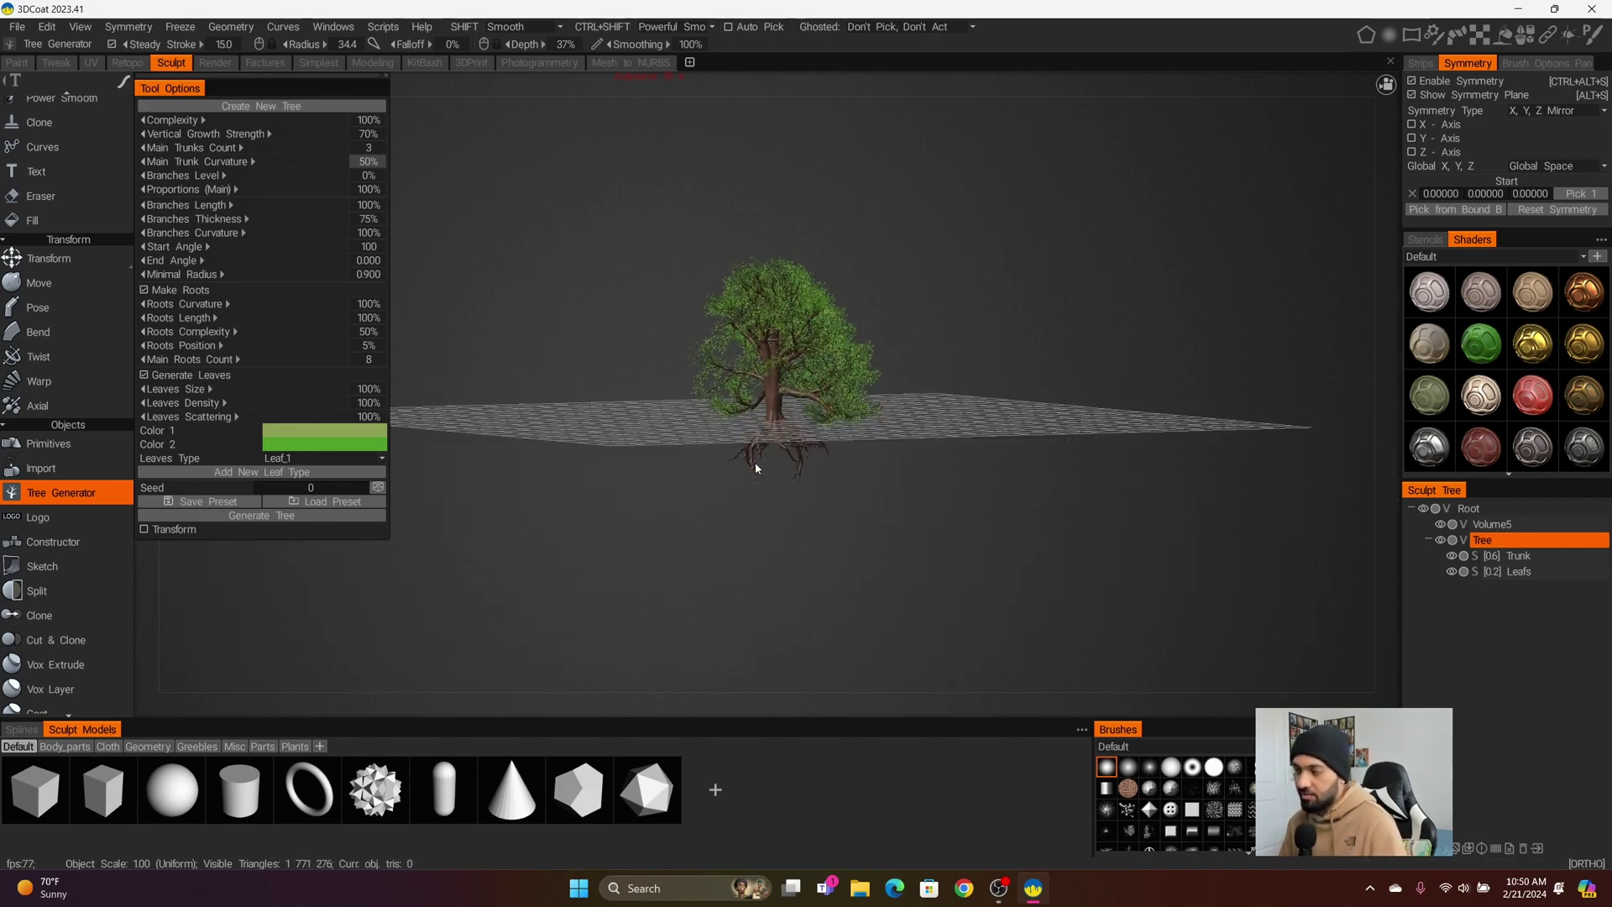
key("x")
left_click_drag(755, 463, 663, 456)
scroll(909, 499, "up", 8)
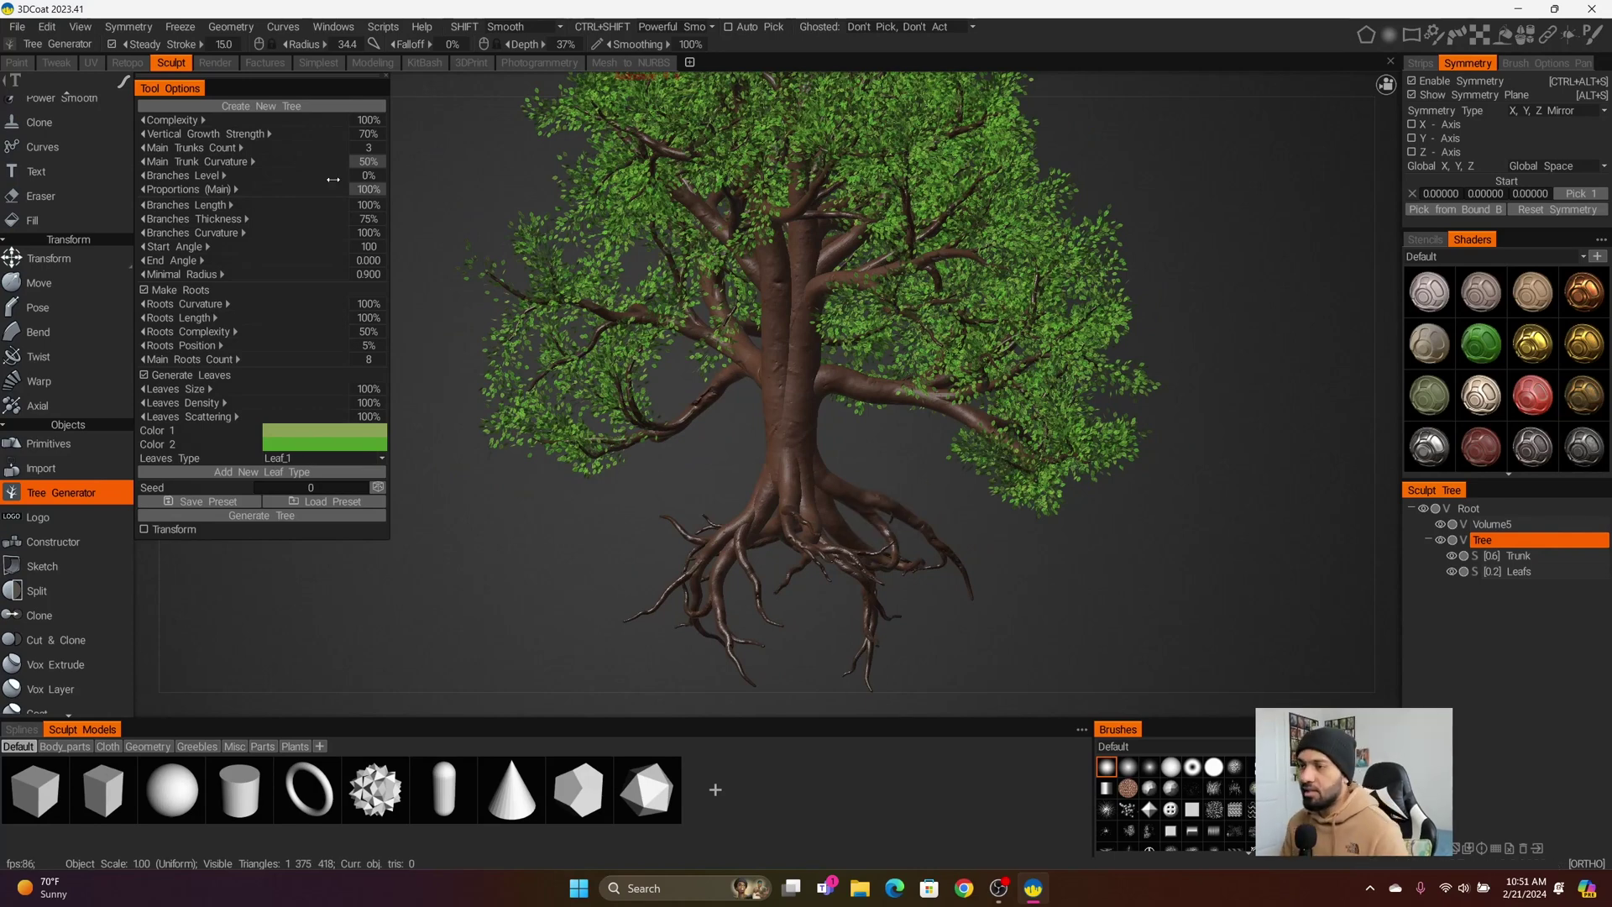
Set the main trunk curvature to 100%
left_click(368, 162)
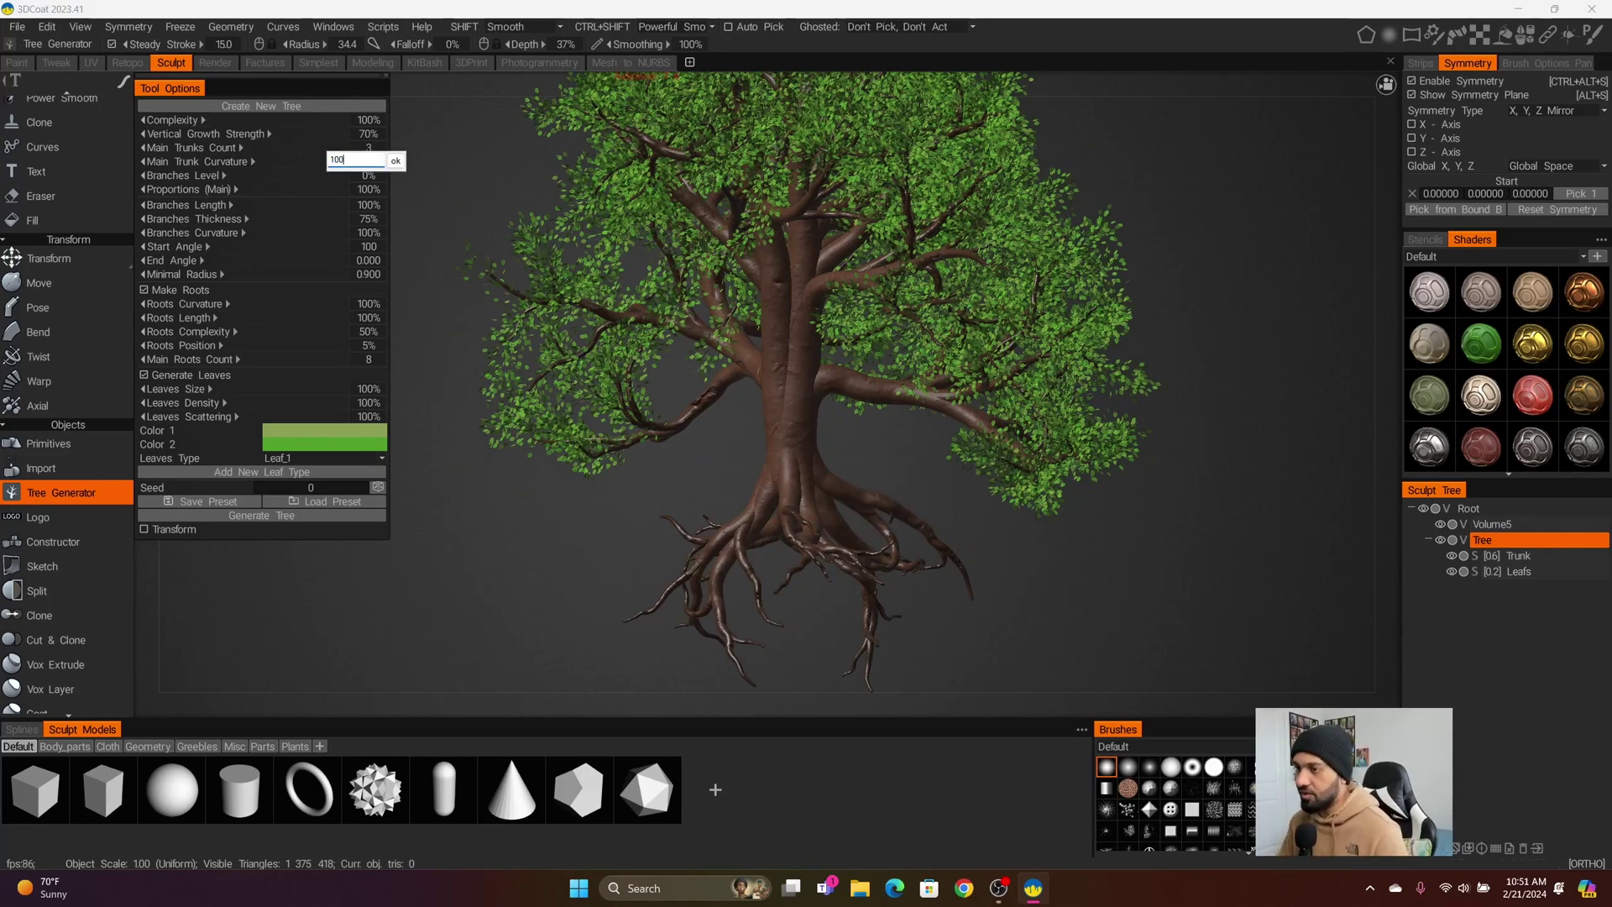
type("100")
key("Return")
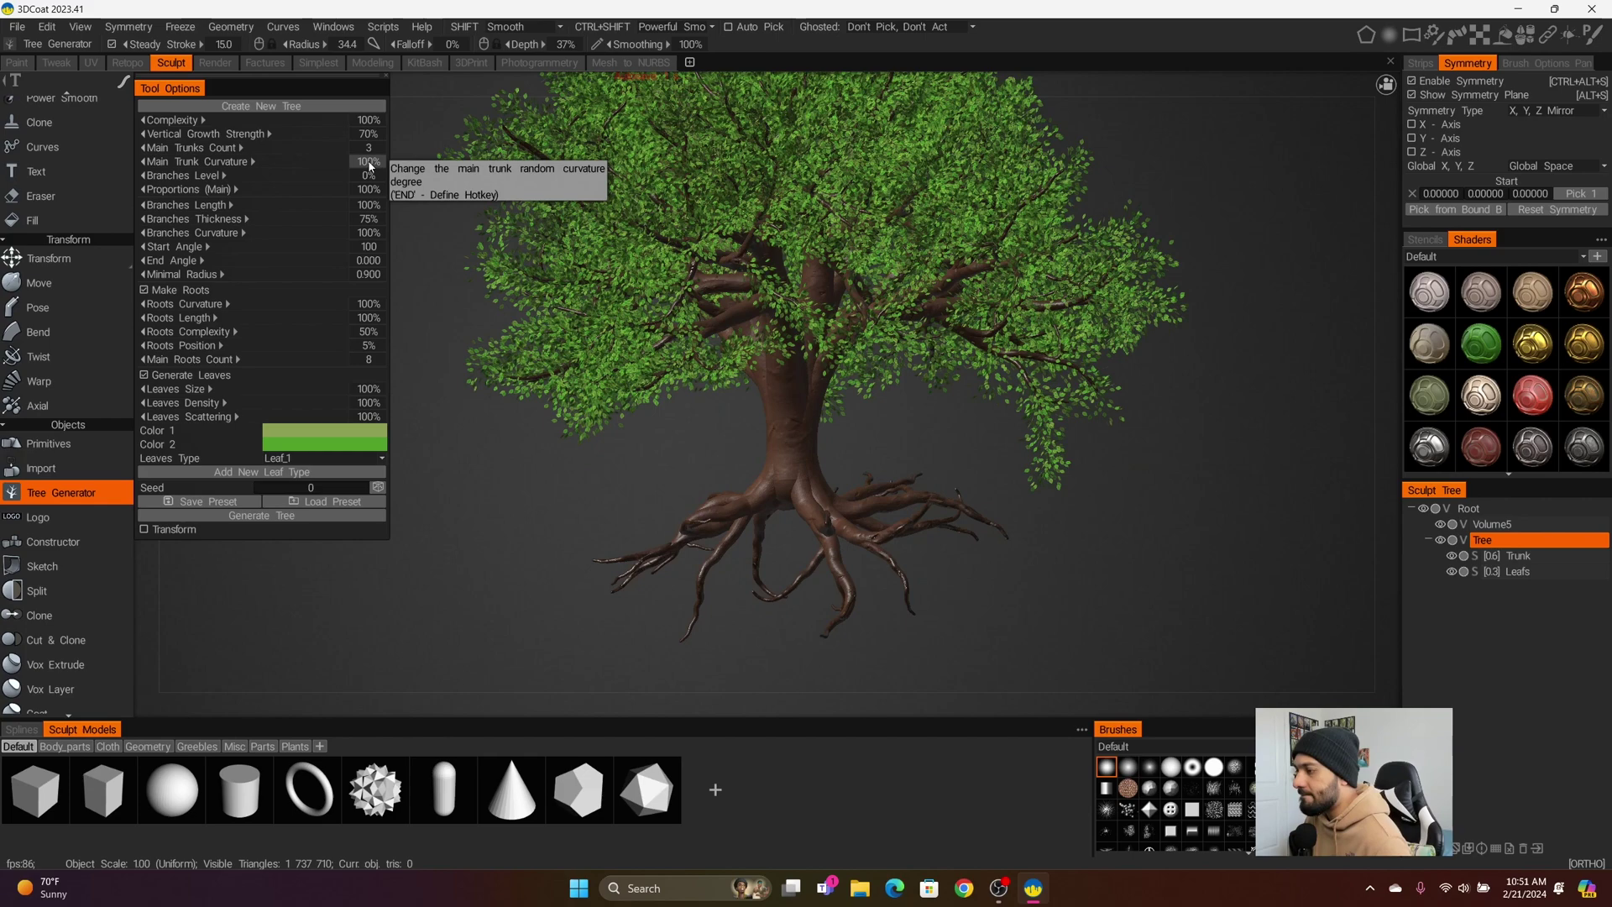
Set the branches level to 50% and view where the crown starts from both sides of the tree
scroll(1000, 566, "down", 5)
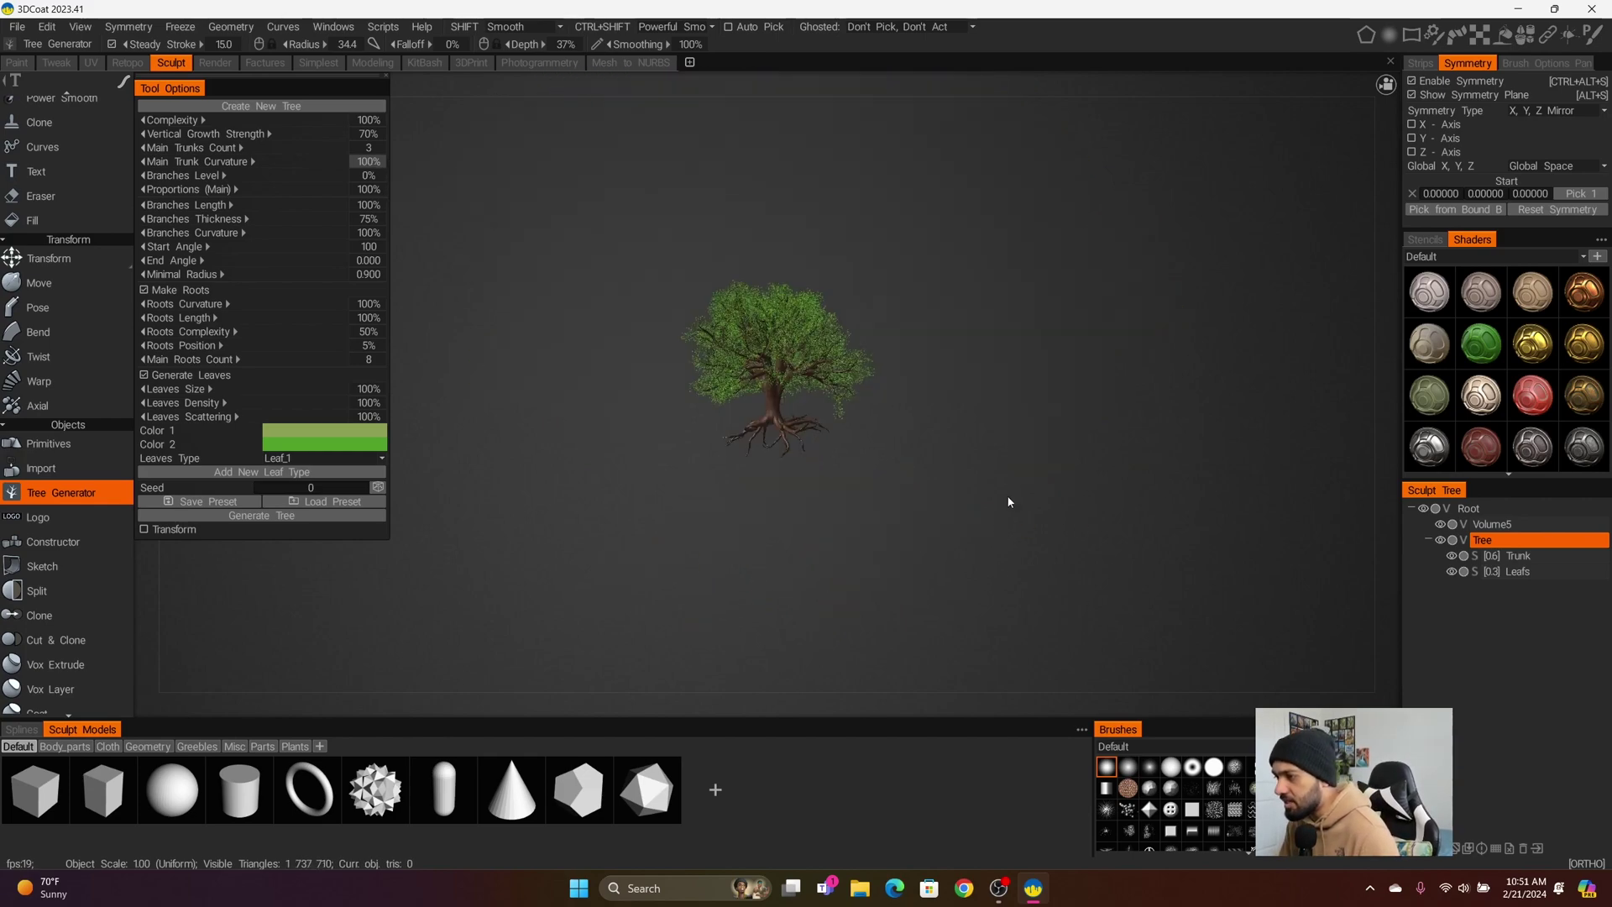
scroll(1020, 533, "up", 3)
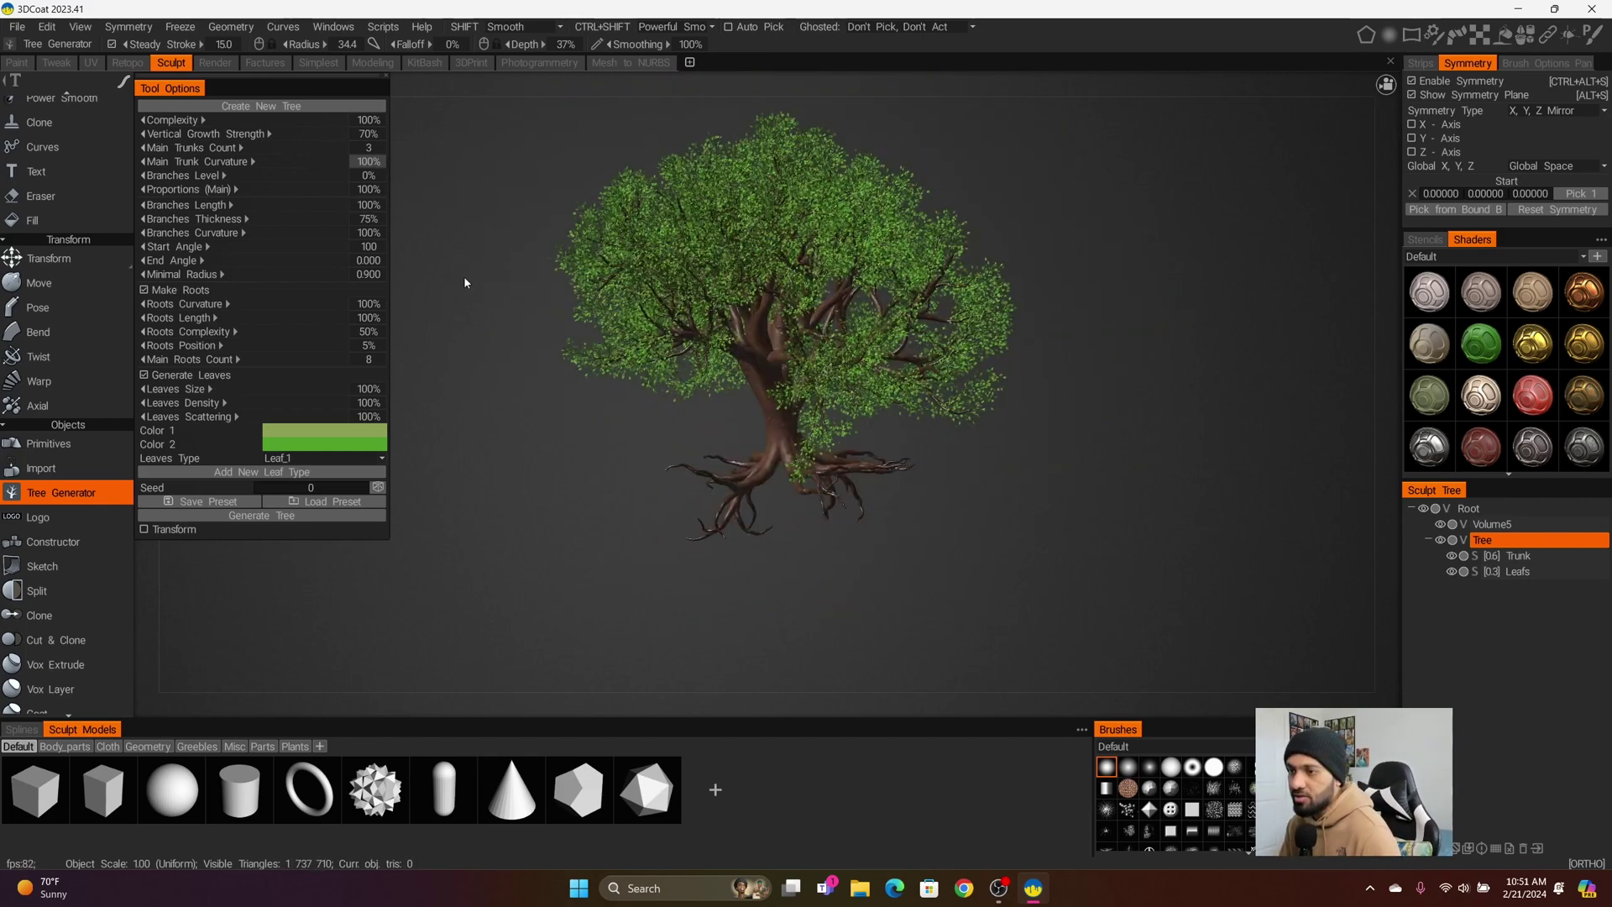
double_click(362, 176)
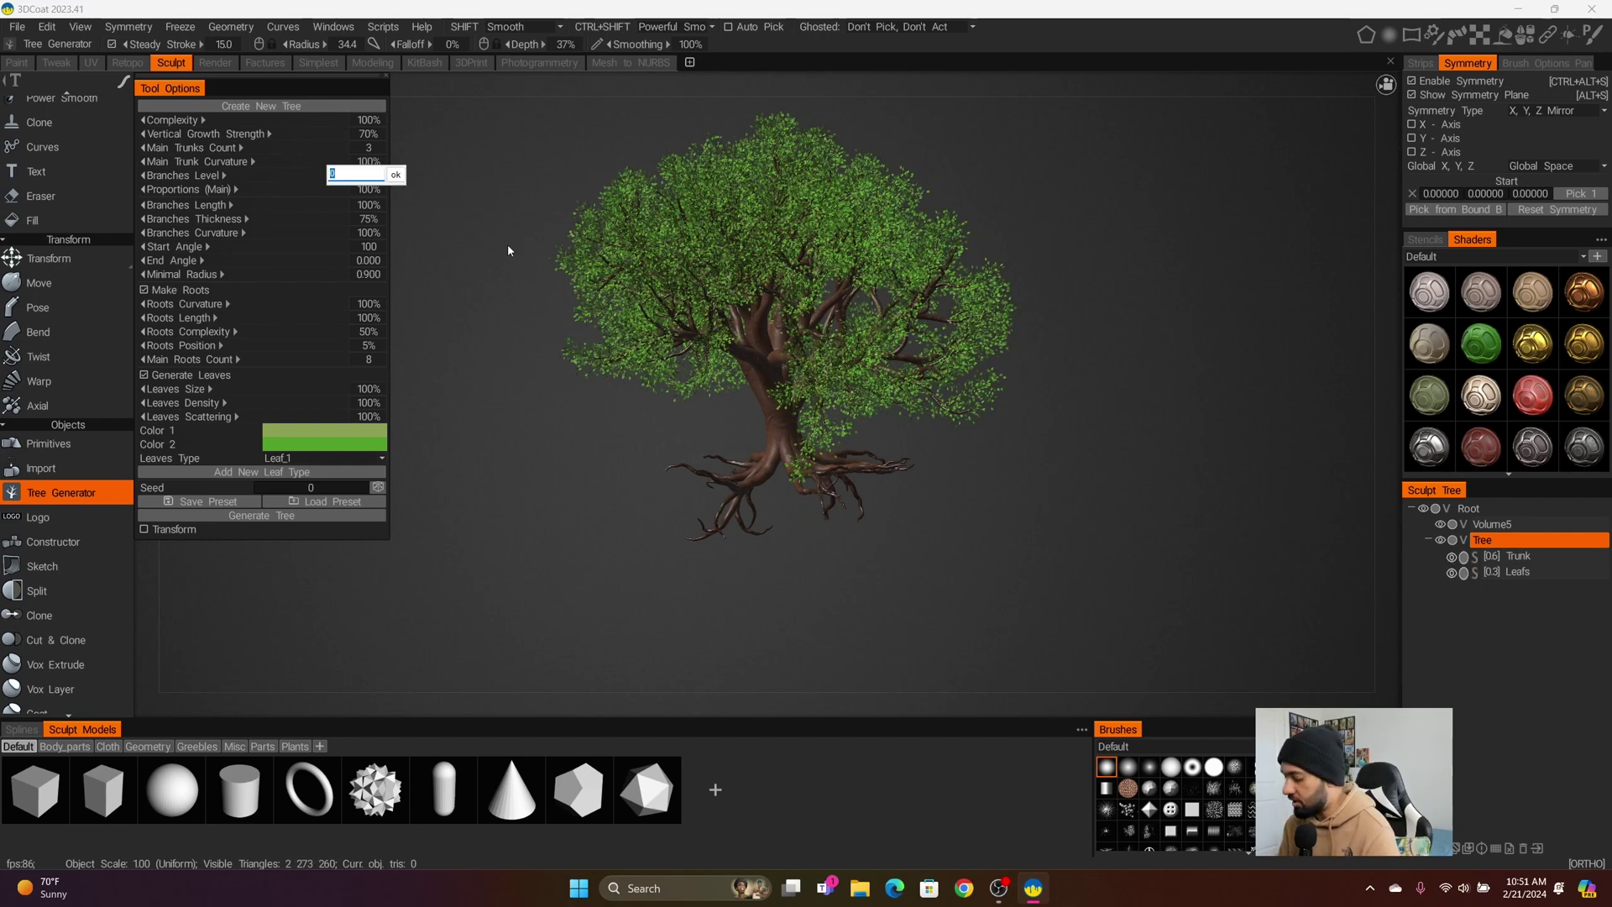
type("50")
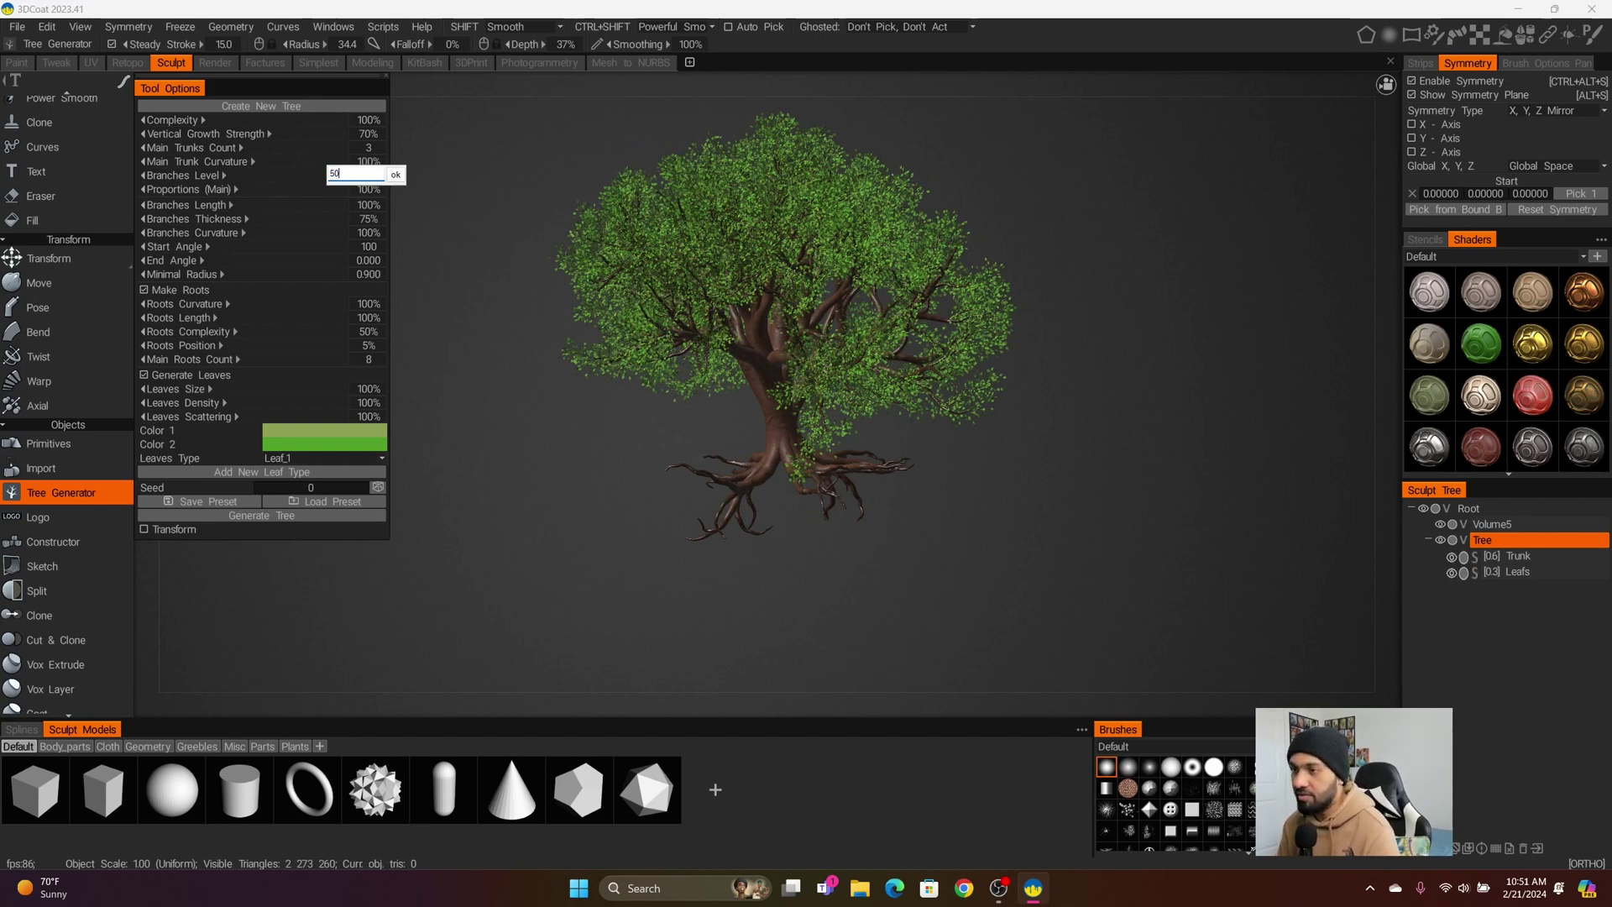
key("Return")
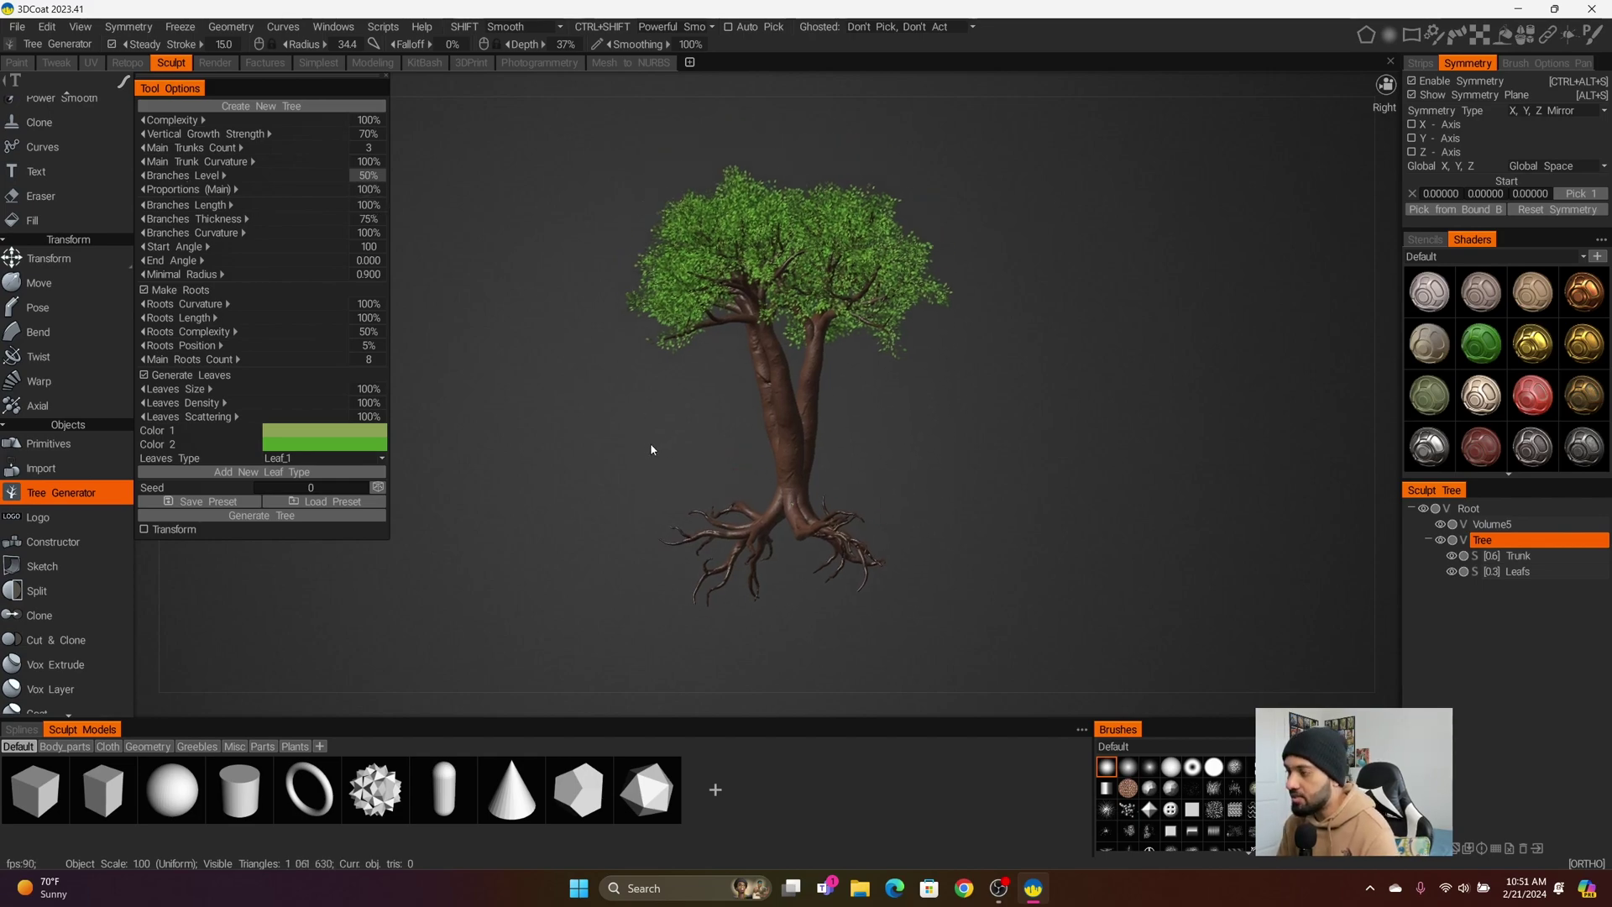
right_click_drag(651, 444, 754, 461)
left_click_drag(651, 445, 985, 424)
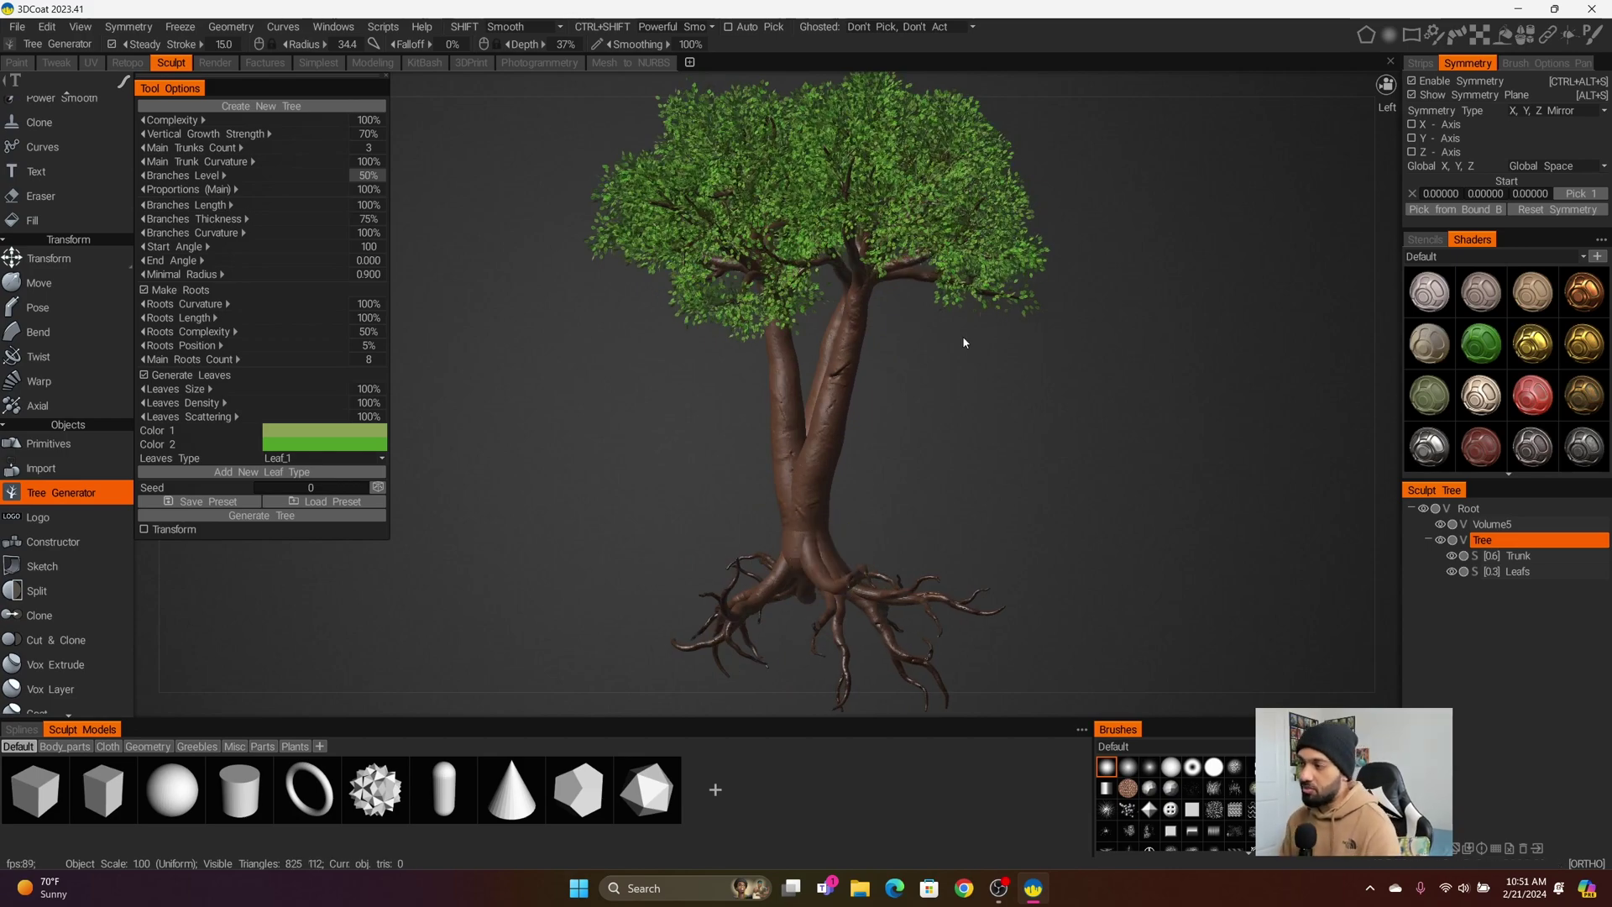
Set the branches level to 10%
left_click_drag(963, 339, 710, 376)
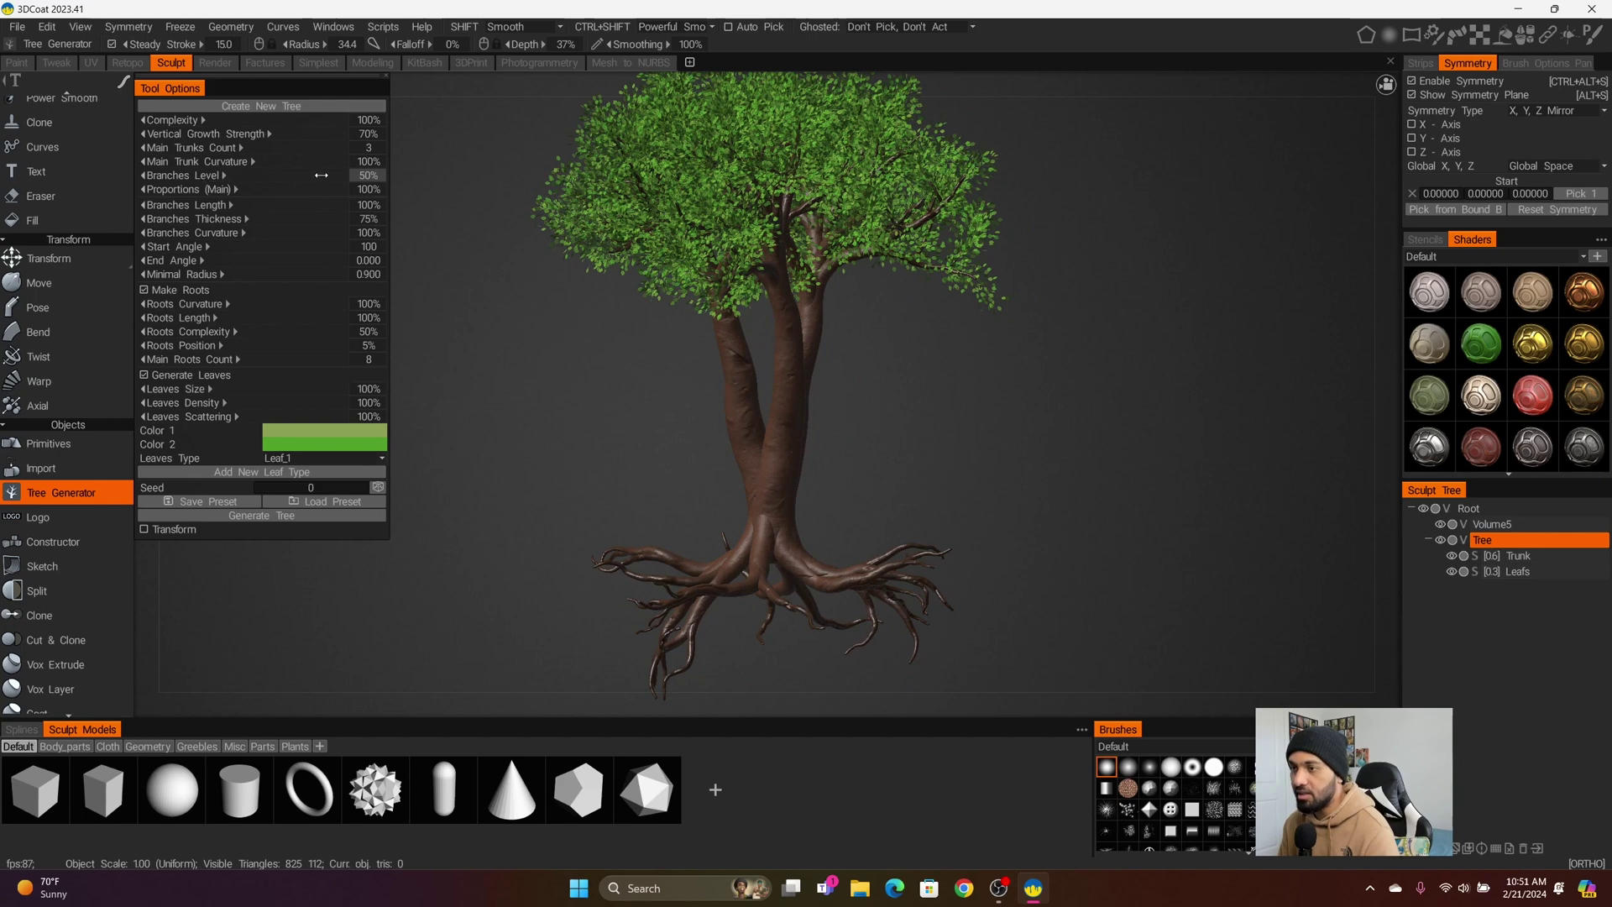
left_click(374, 180)
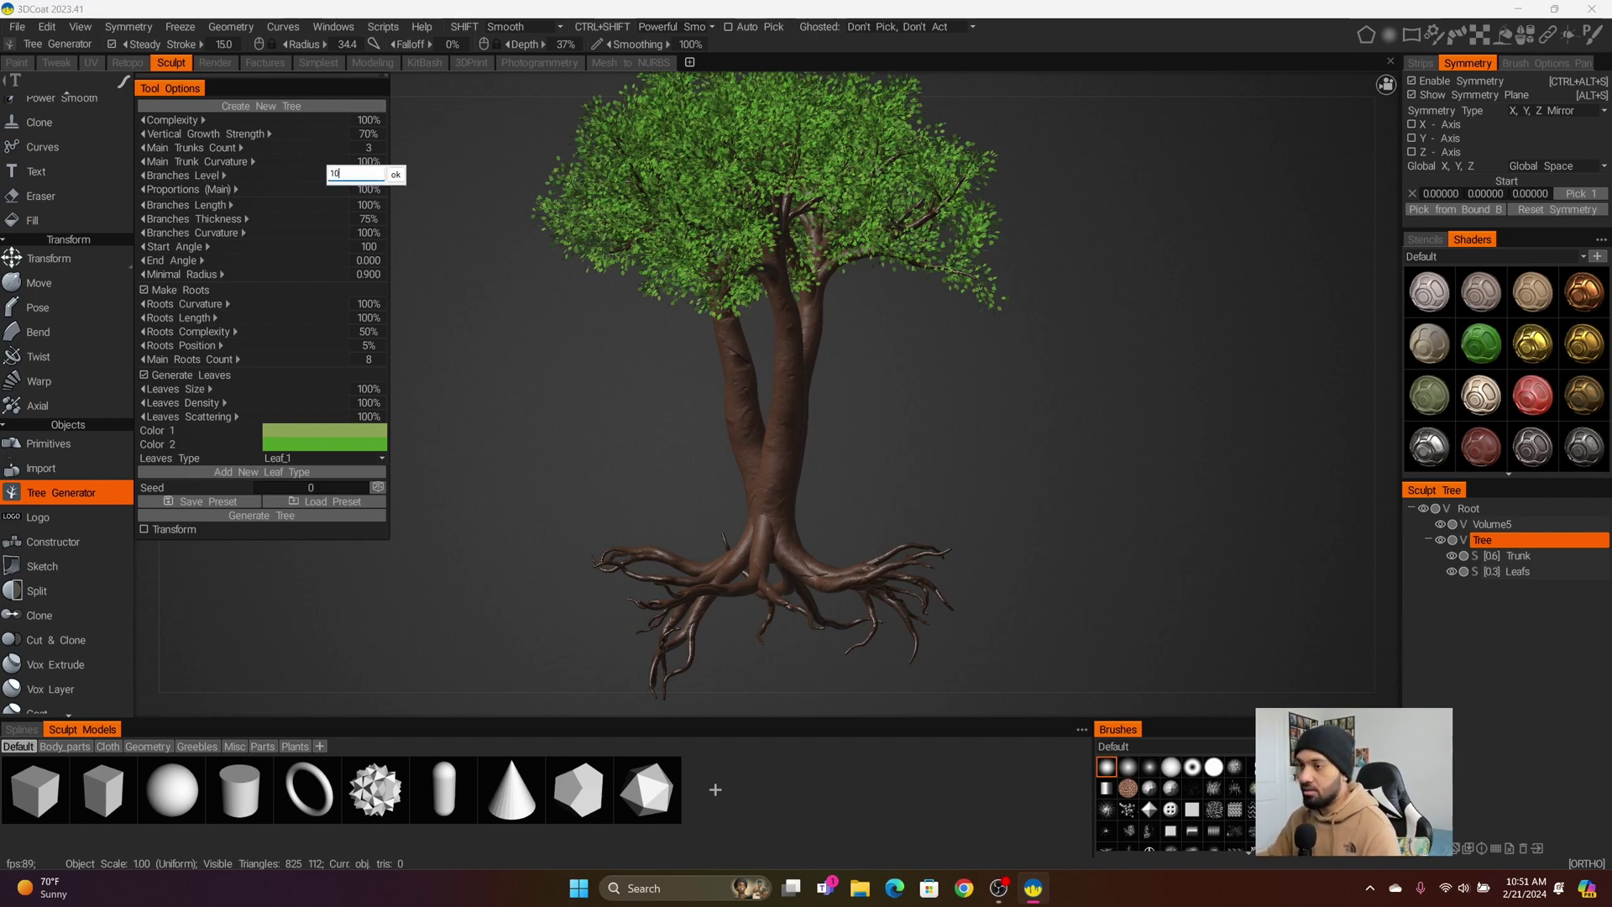
key("Return")
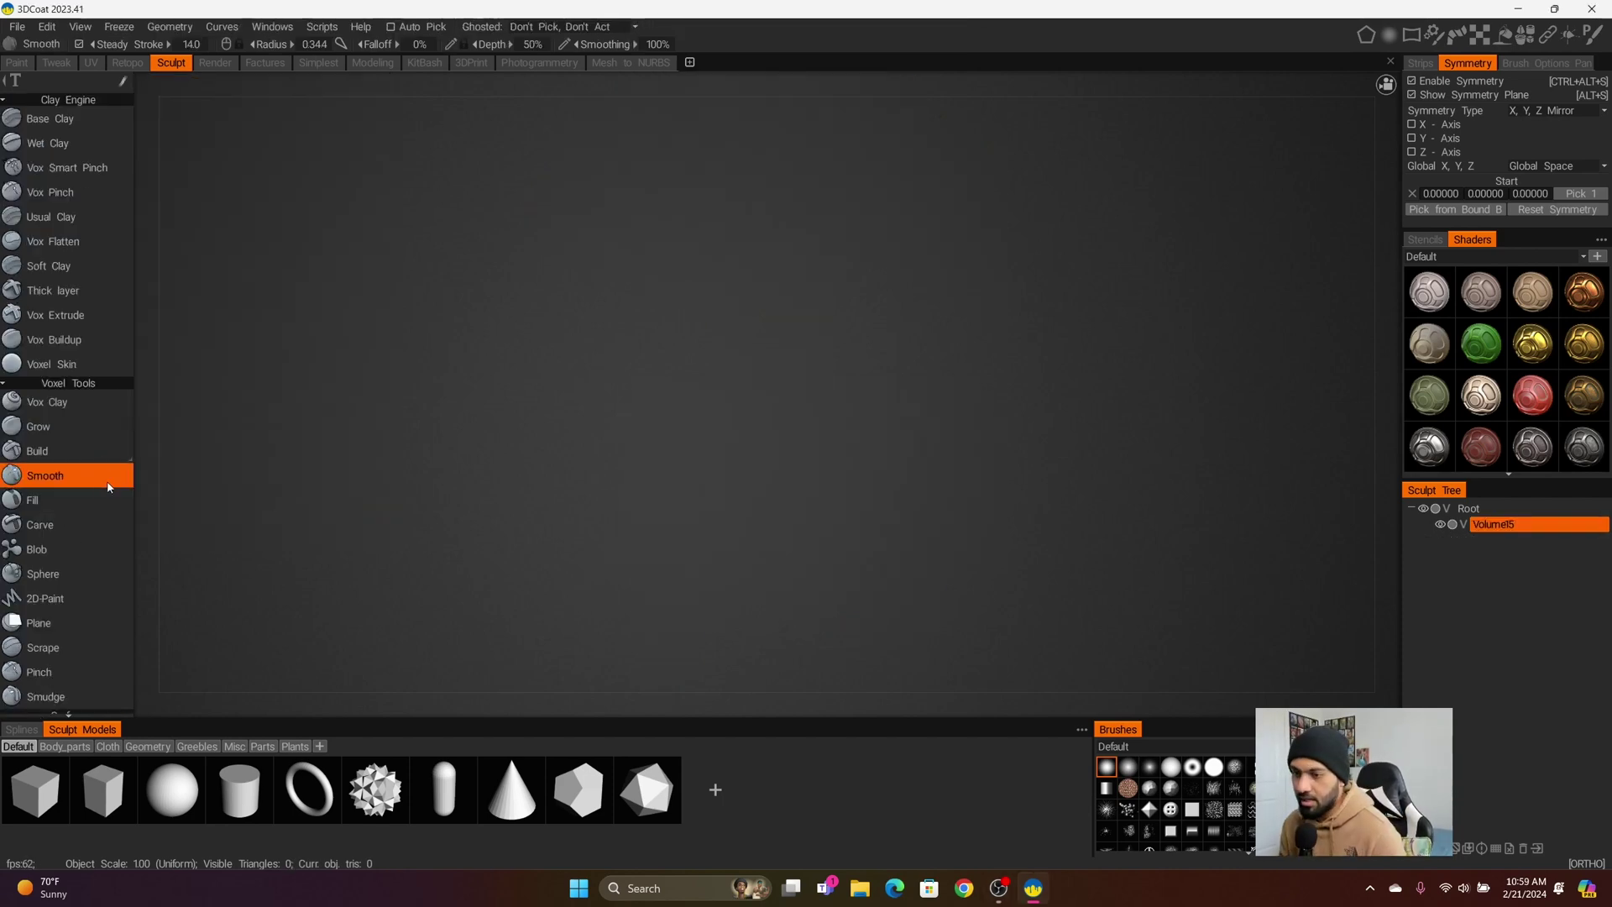
Start the Tree Generator in the empty scene to create a leafless tree and view its branches from several sides
scroll(100, 486, "down", 3)
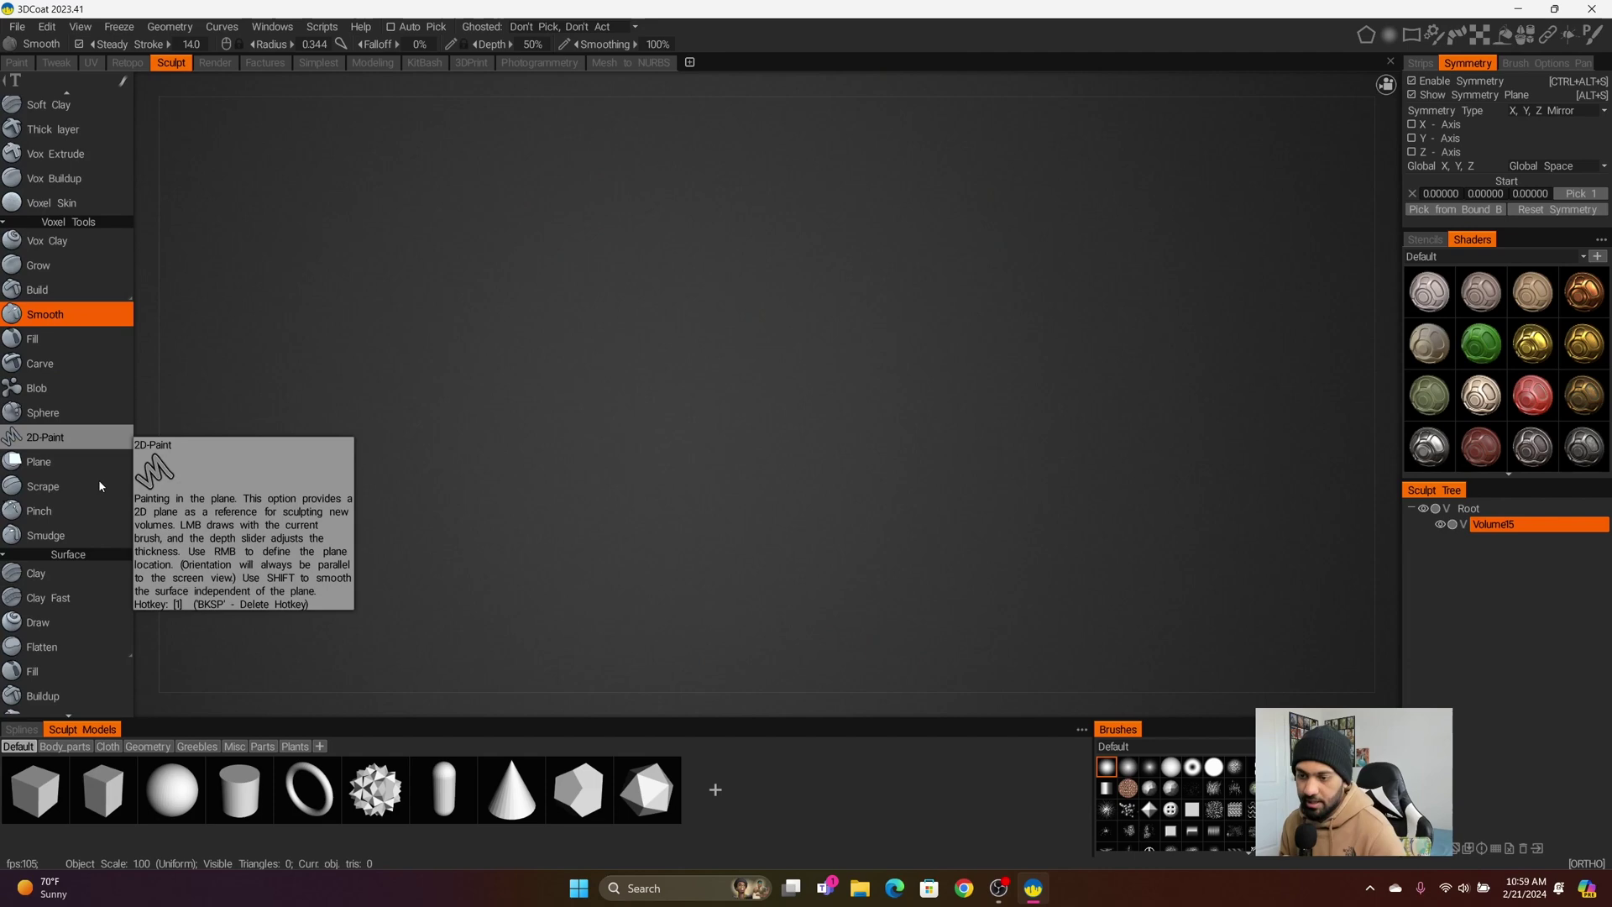
scroll(94, 482, "down", 10)
left_click(91, 492)
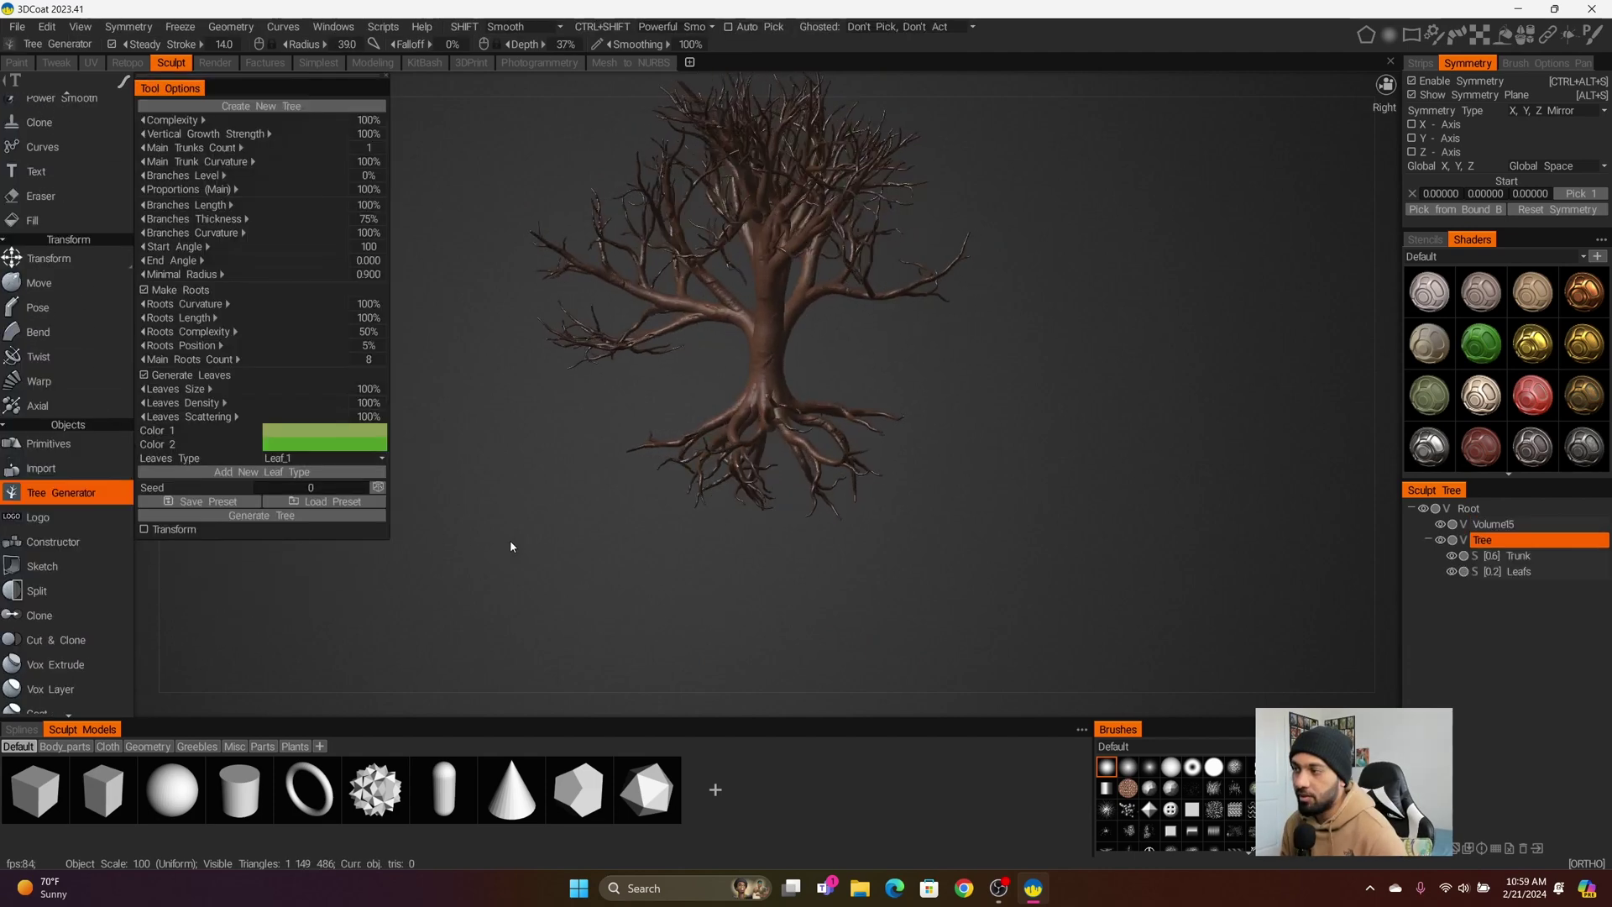
left_click_drag(510, 547, 661, 551)
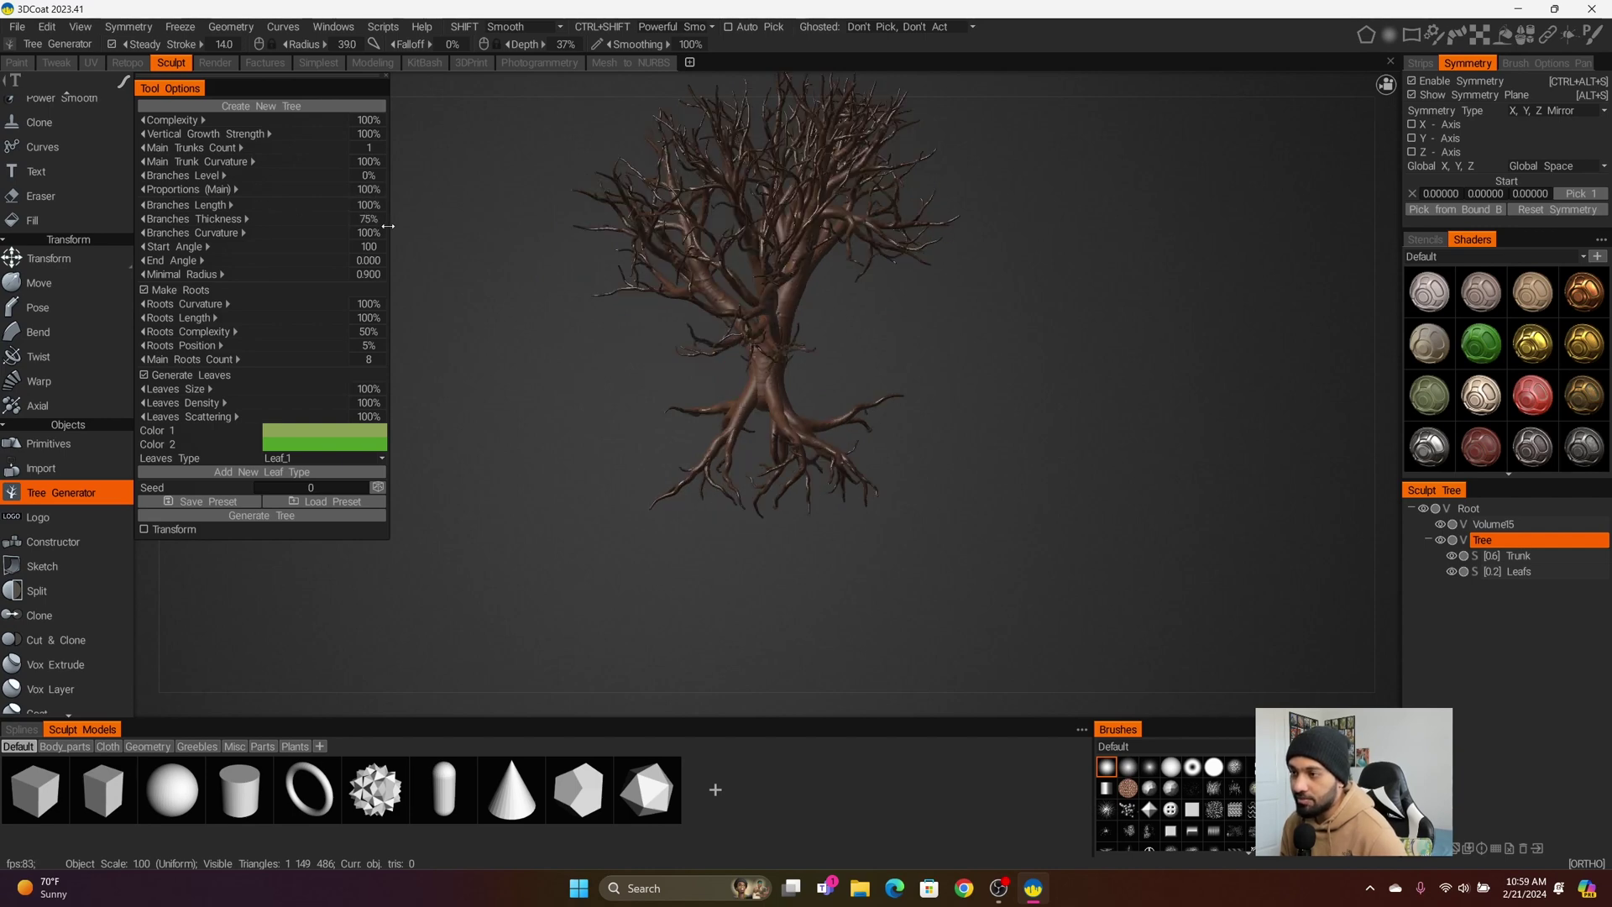
left_click_drag(538, 361, 669, 424)
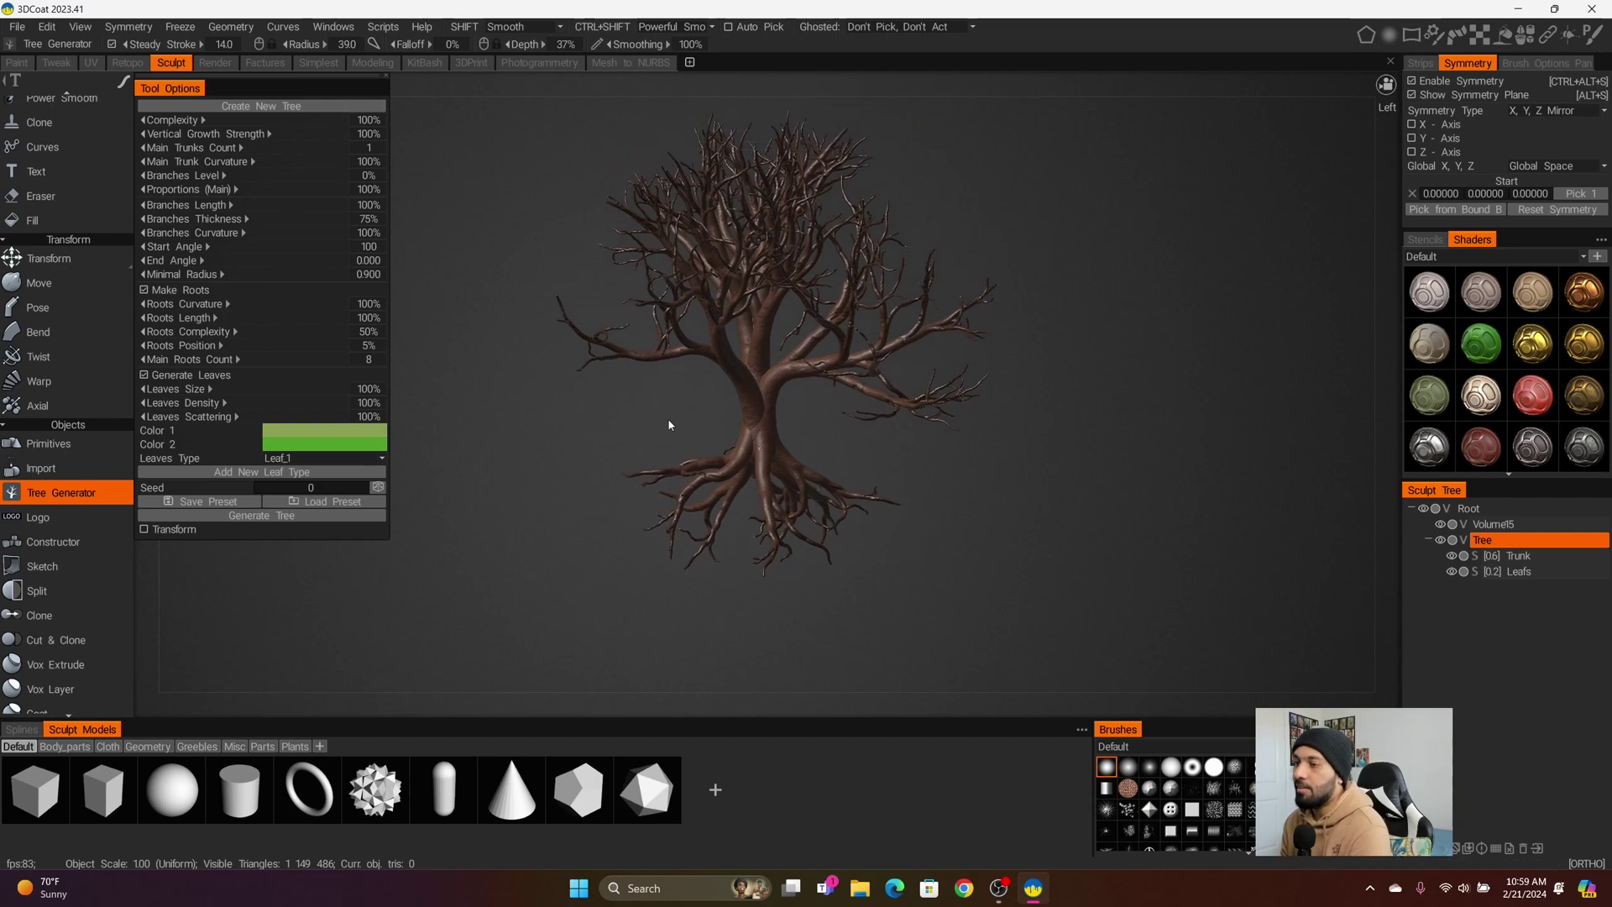
Set the branches length to 50% and view the shortened branches
left_click(374, 205)
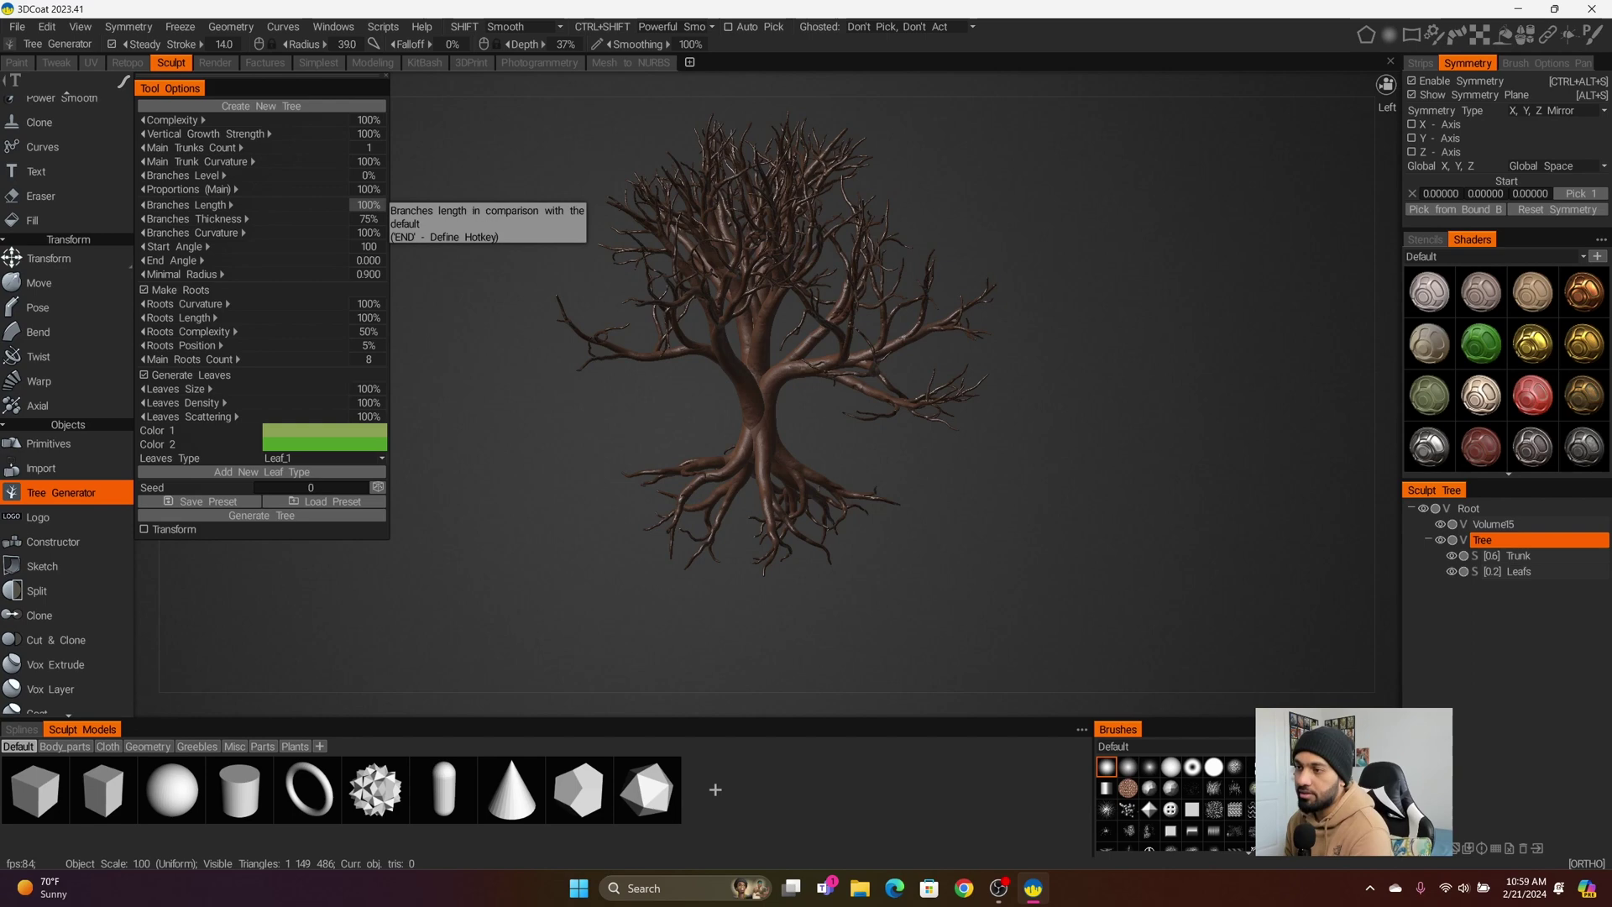
type("50")
key("Return")
left_click_drag(591, 466, 479, 323)
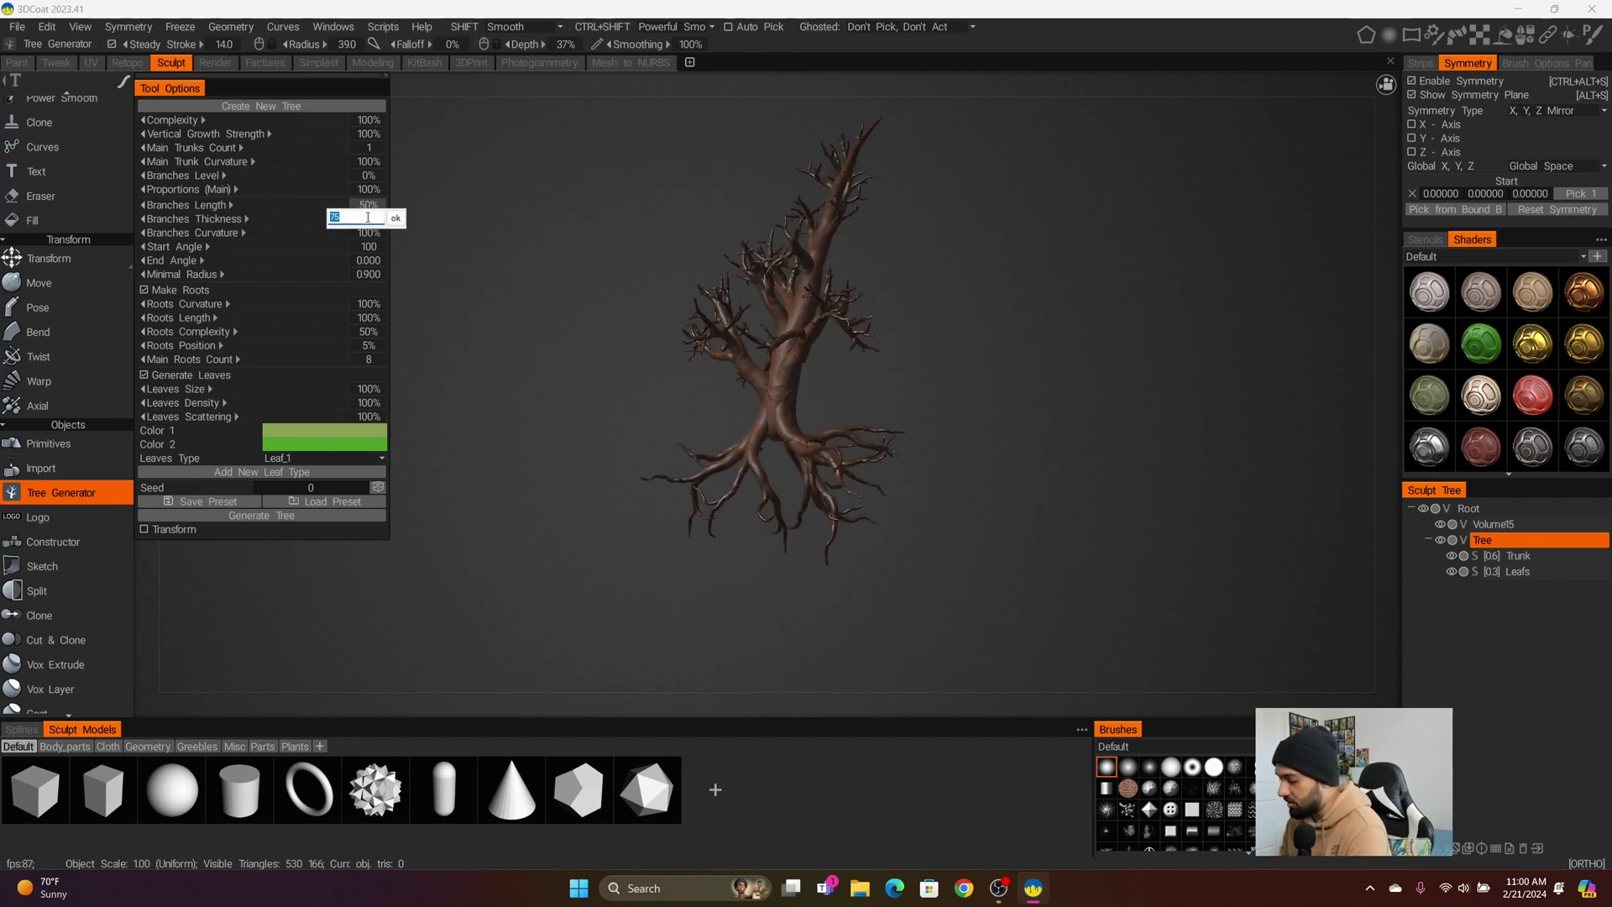
Set the branches thickness to 25% and view the tree from another side
left_click_drag(368, 219, 367, 221)
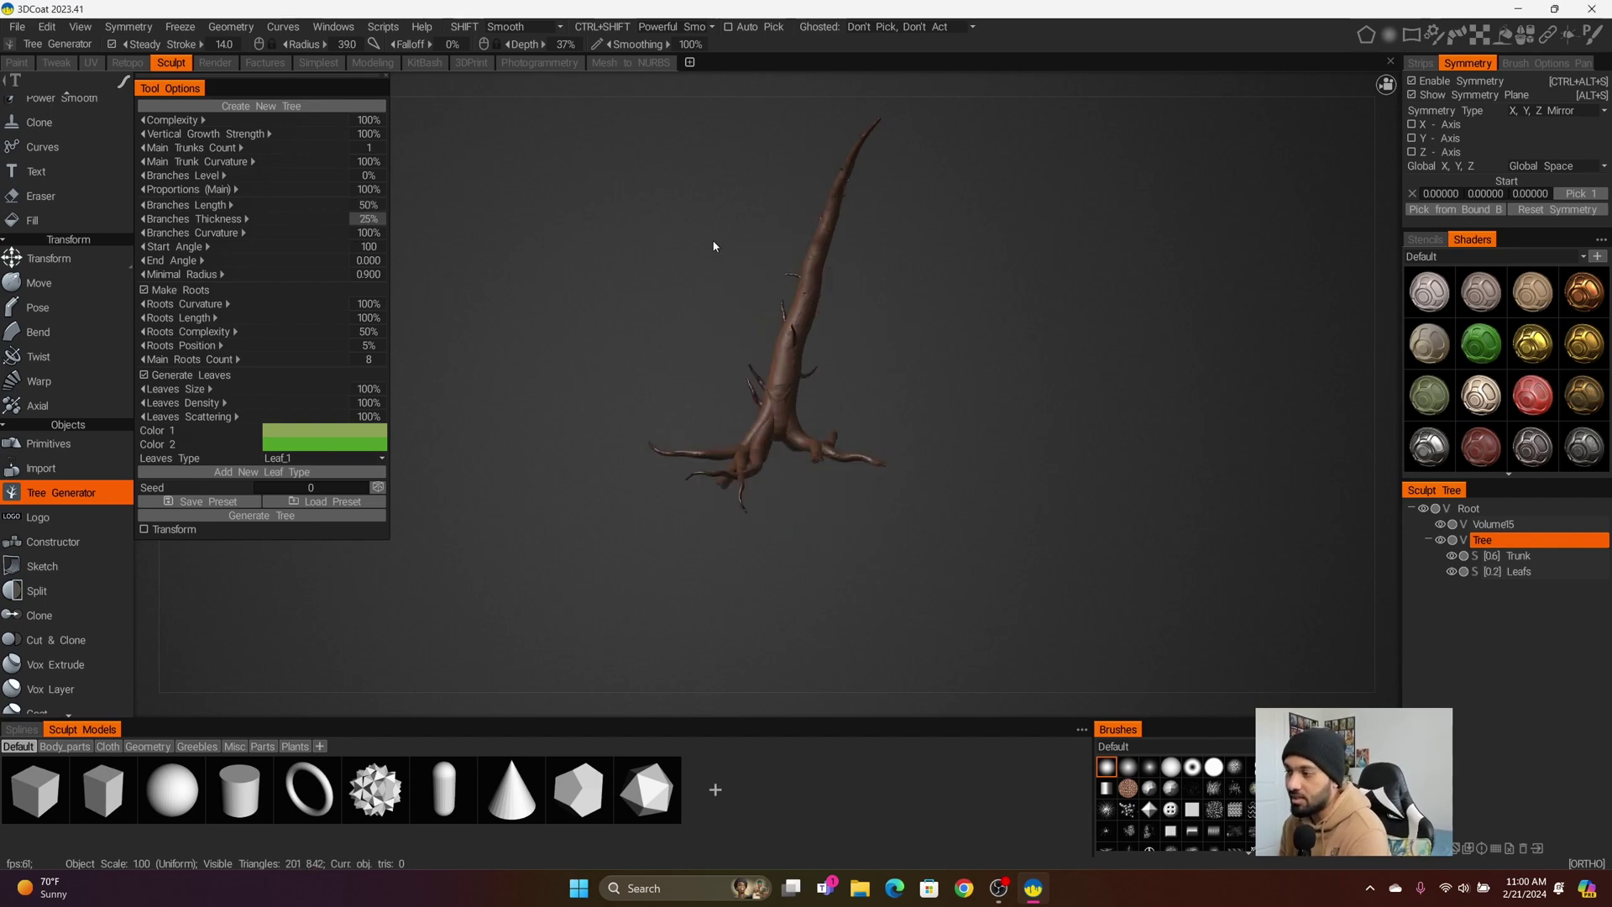
left_click_drag(714, 245, 976, 303)
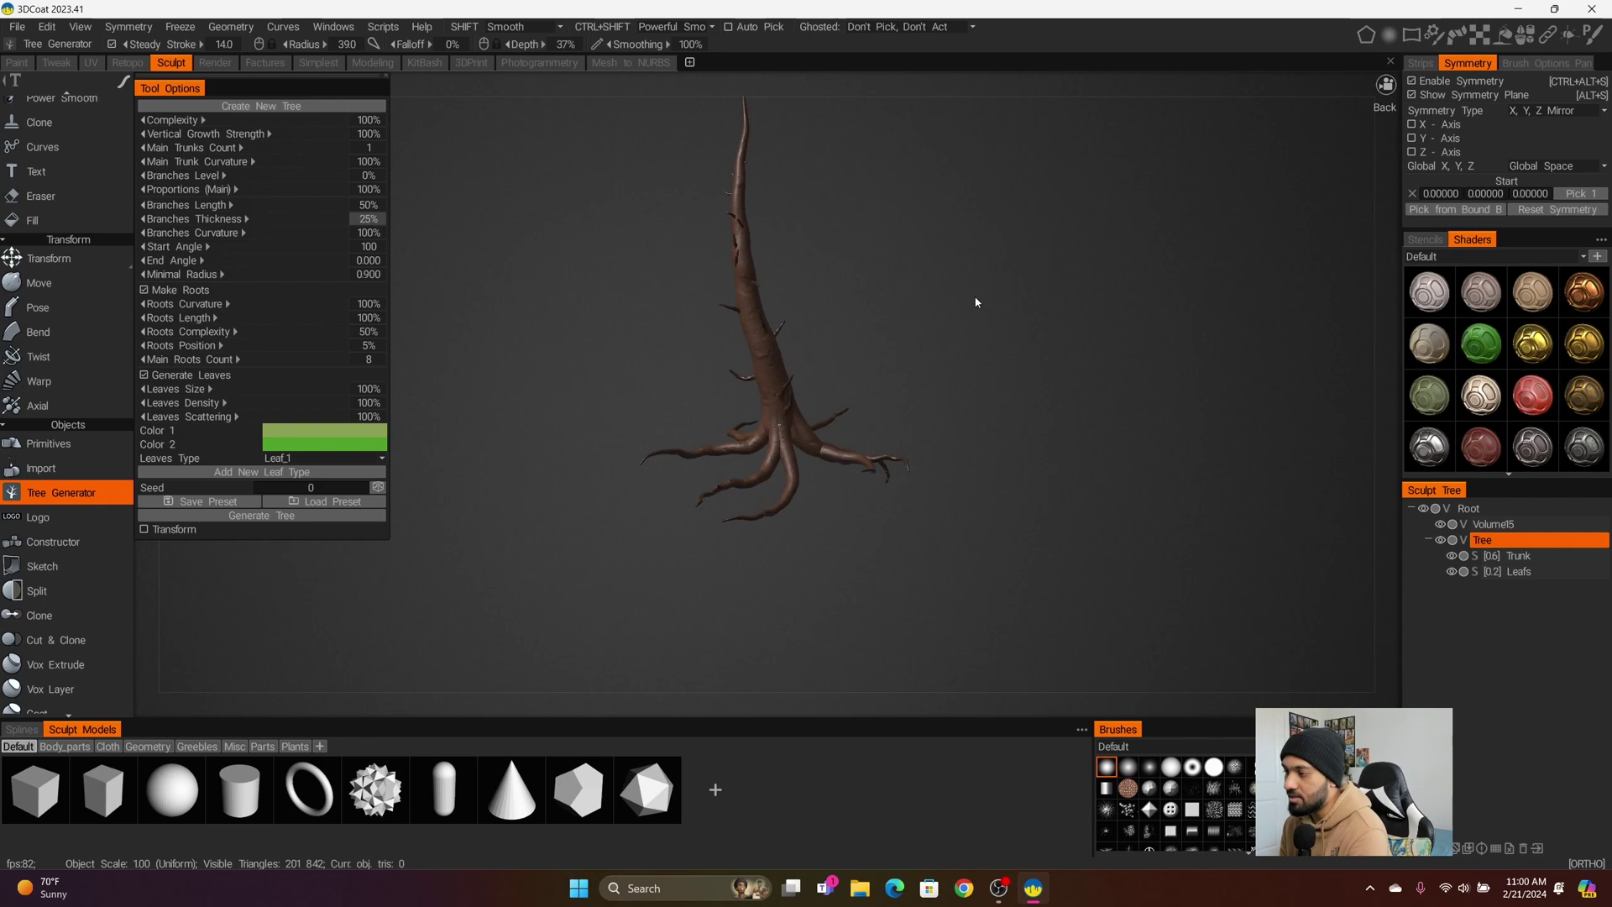
left_click_drag(976, 302, 941, 290)
Set the branches thickness to 75% and view the regenerated tree all around
left_click(368, 219)
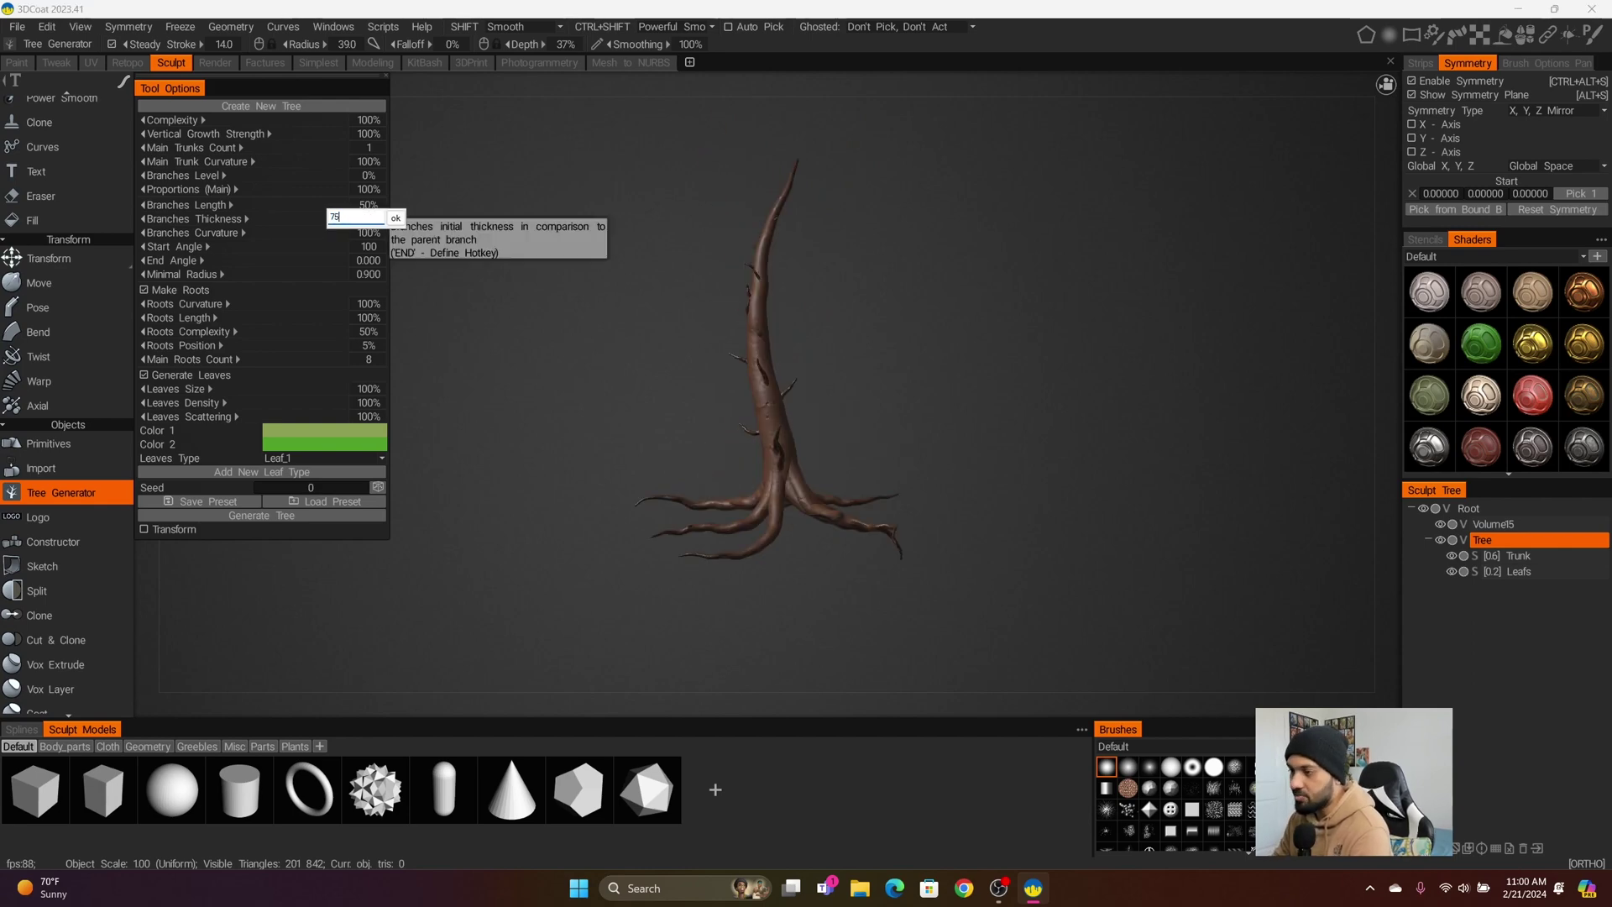
key("Escape")
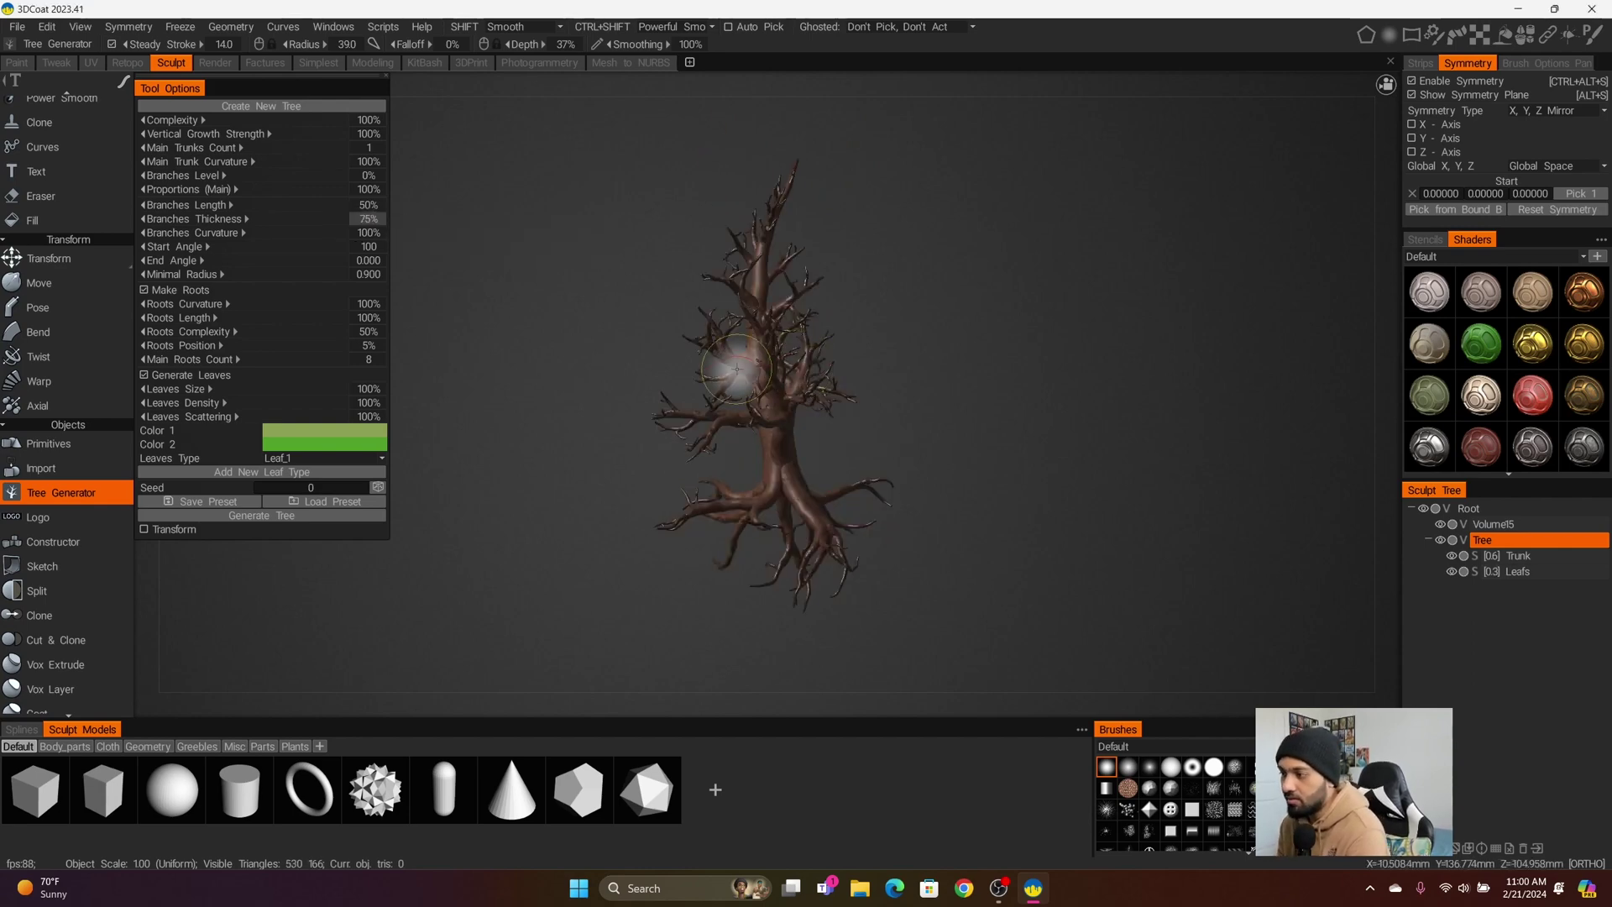
left_click_drag(601, 352, 948, 330)
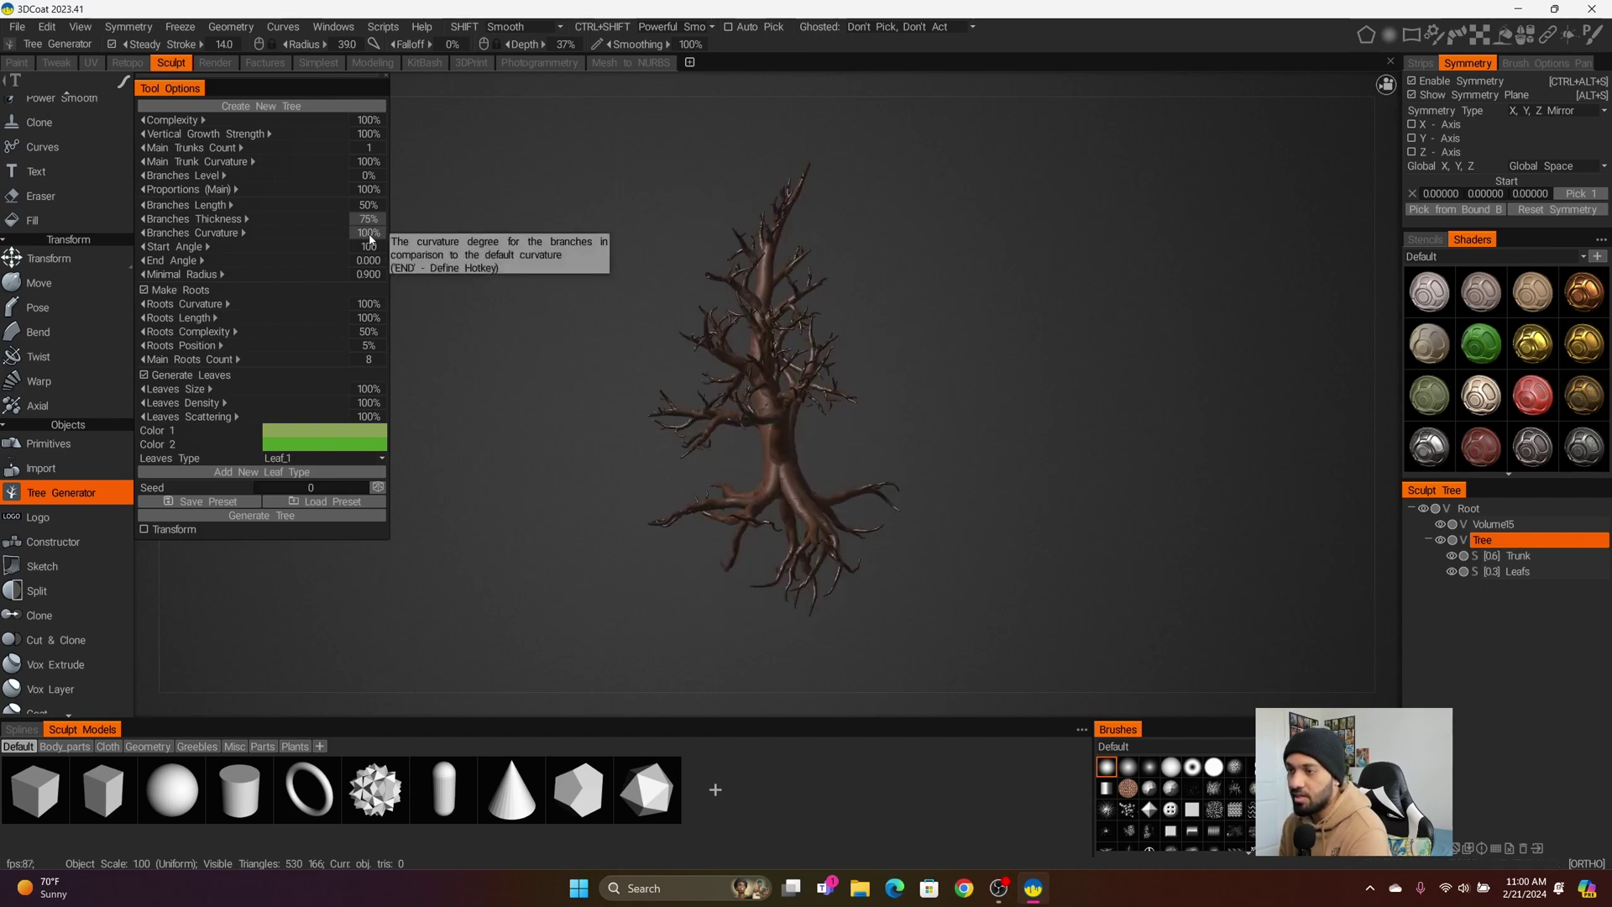
Set the branches curvature to 50% and view the branches from another side
left_click(370, 236)
type("50")
key("Return")
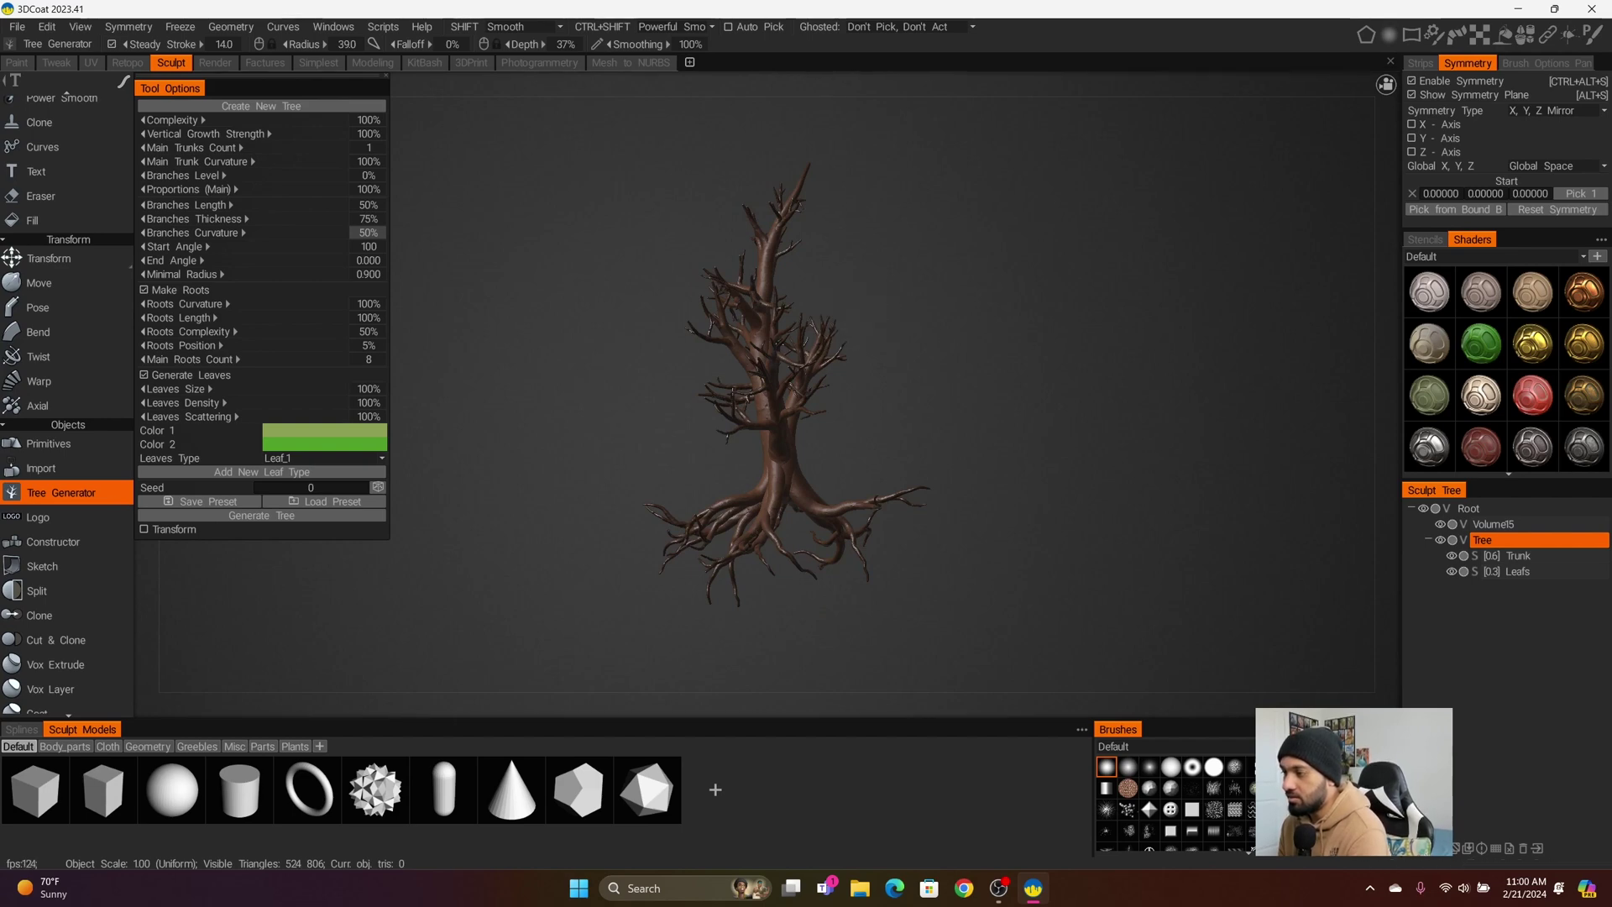
left_click_drag(631, 386, 367, 234)
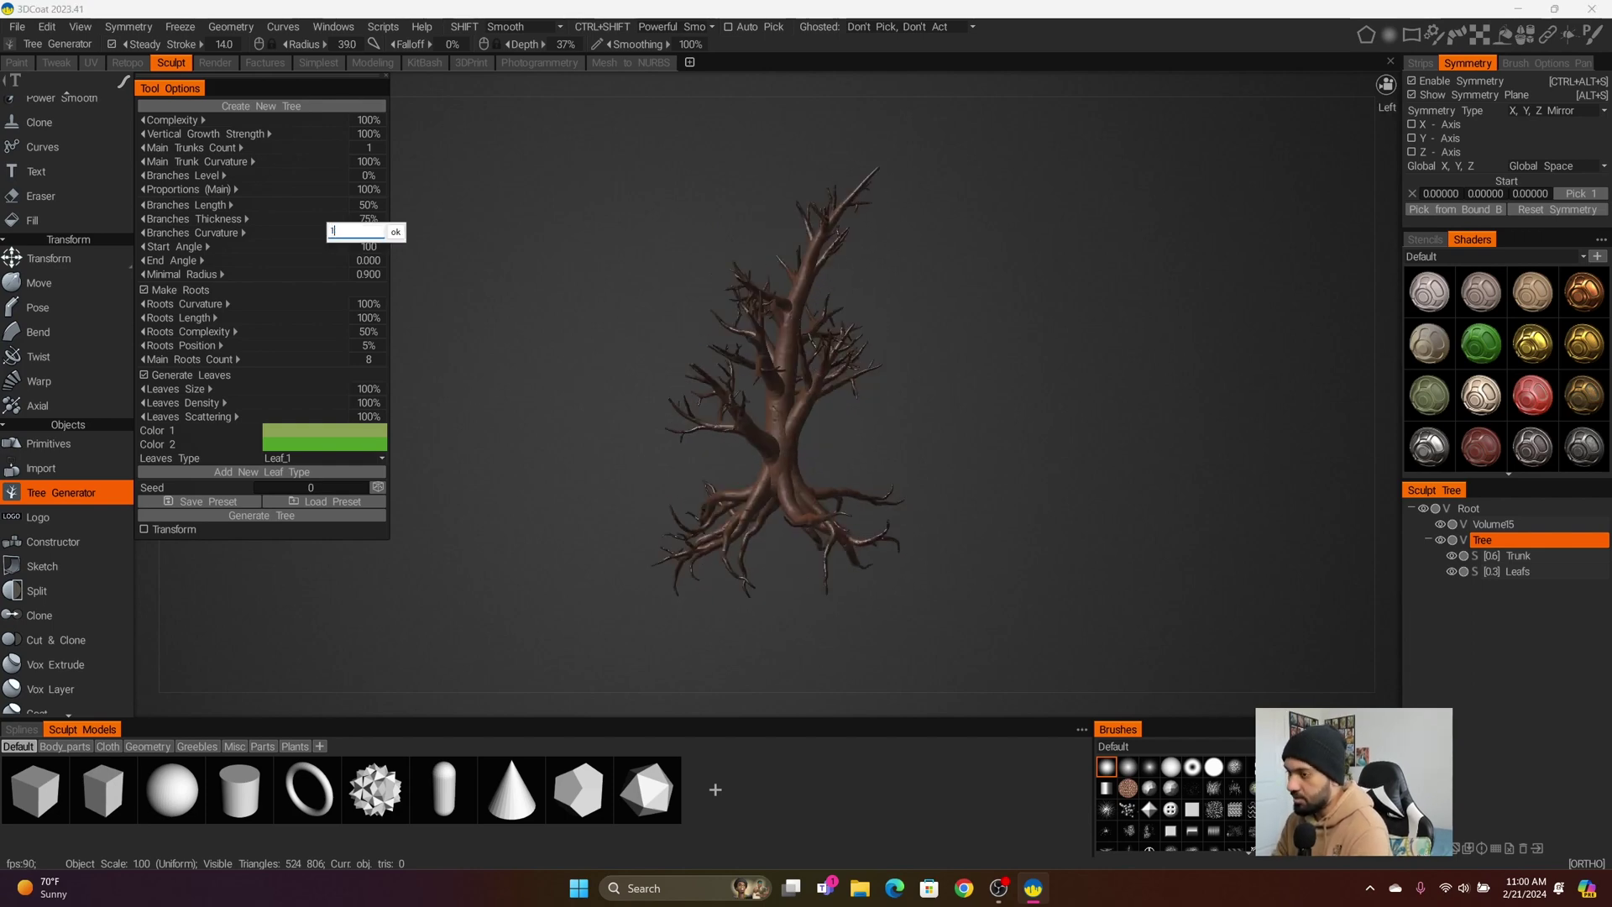
Enter another branches curvature value and examine the branches up close and from several sides
key("Return")
left_click_drag(900, 297, 589, 311)
scroll(878, 400, "up", 5)
scroll(907, 411, "down", 5)
left_click_drag(906, 411, 997, 374)
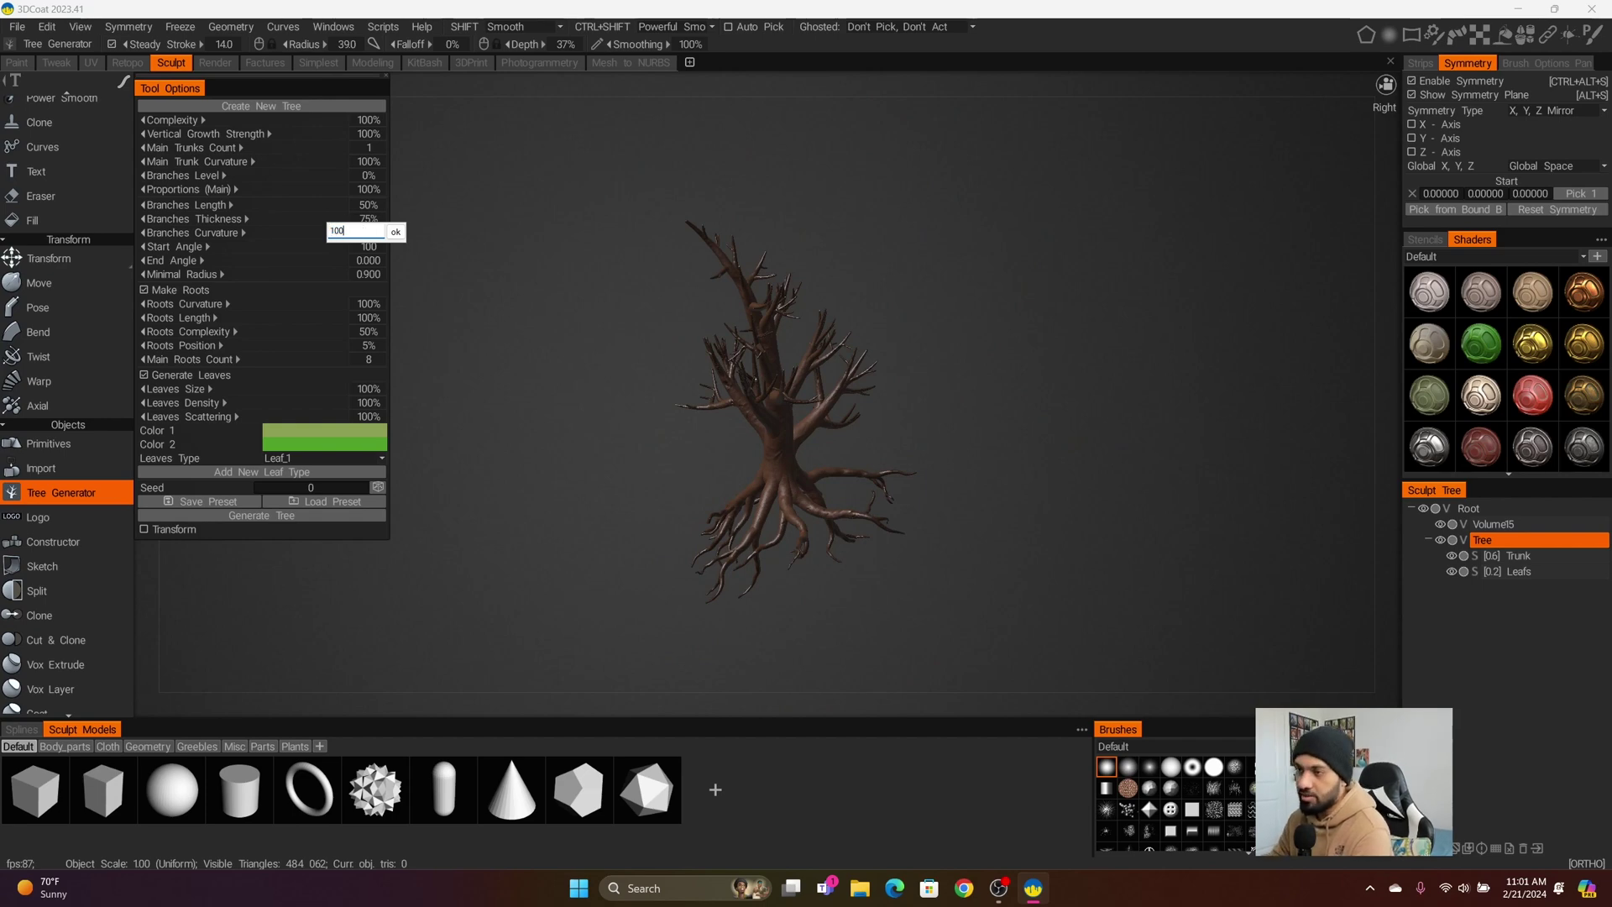
Set the branches curvature to 100% and view the tree
key("Return")
left_click_drag(853, 349, 731, 306)
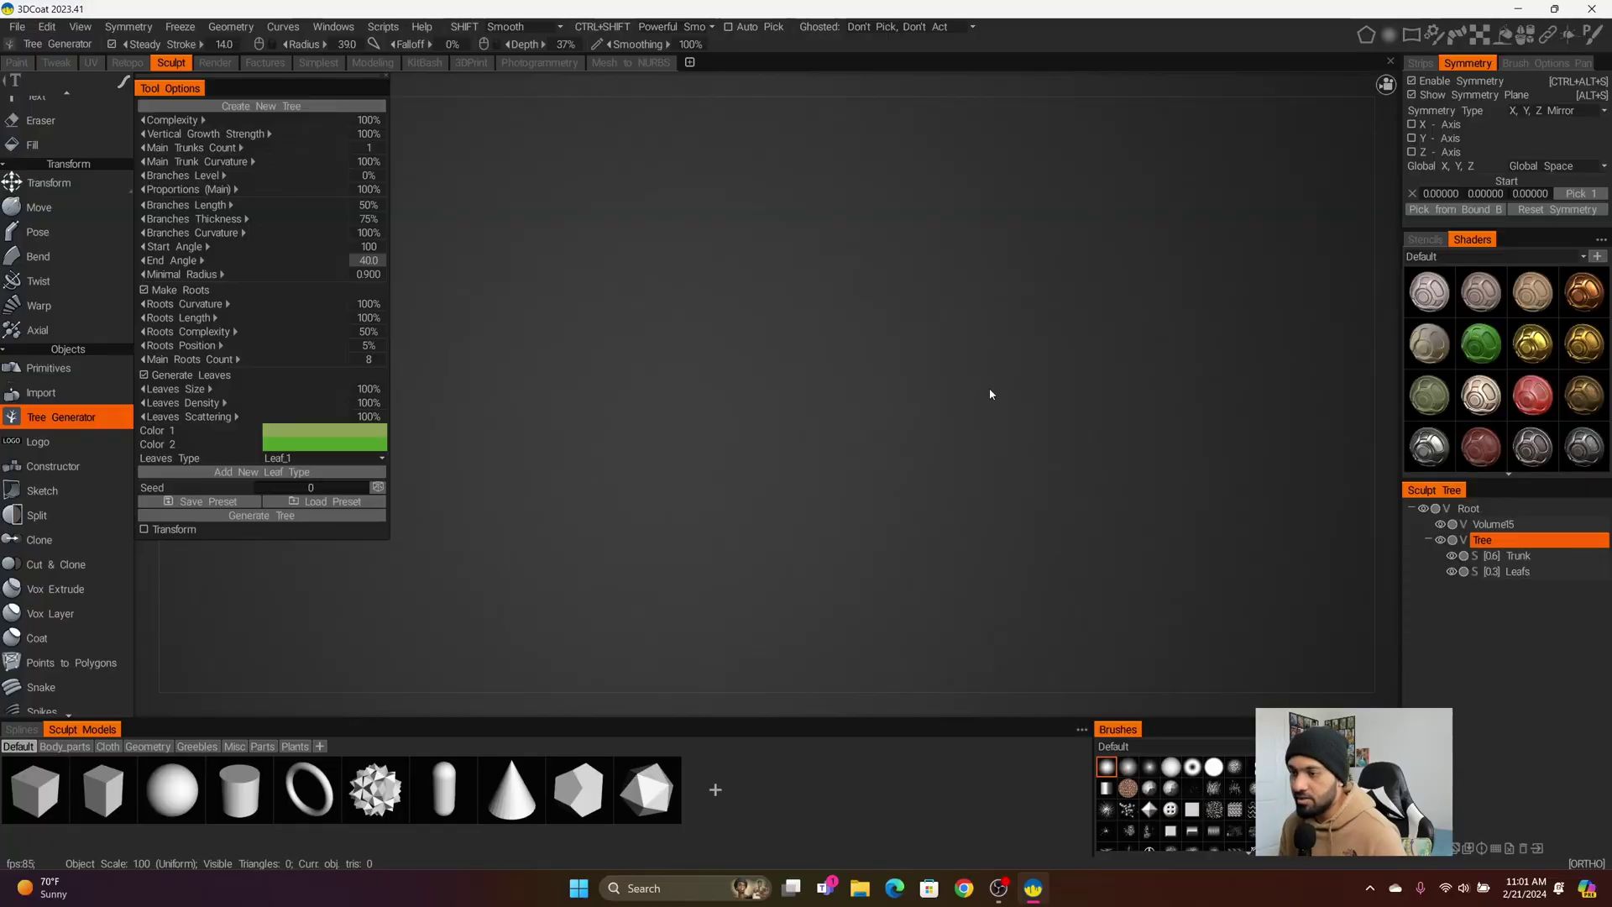
Set the branches' end angle to 40, generate the final tree, and view it from different sides
key("Return")
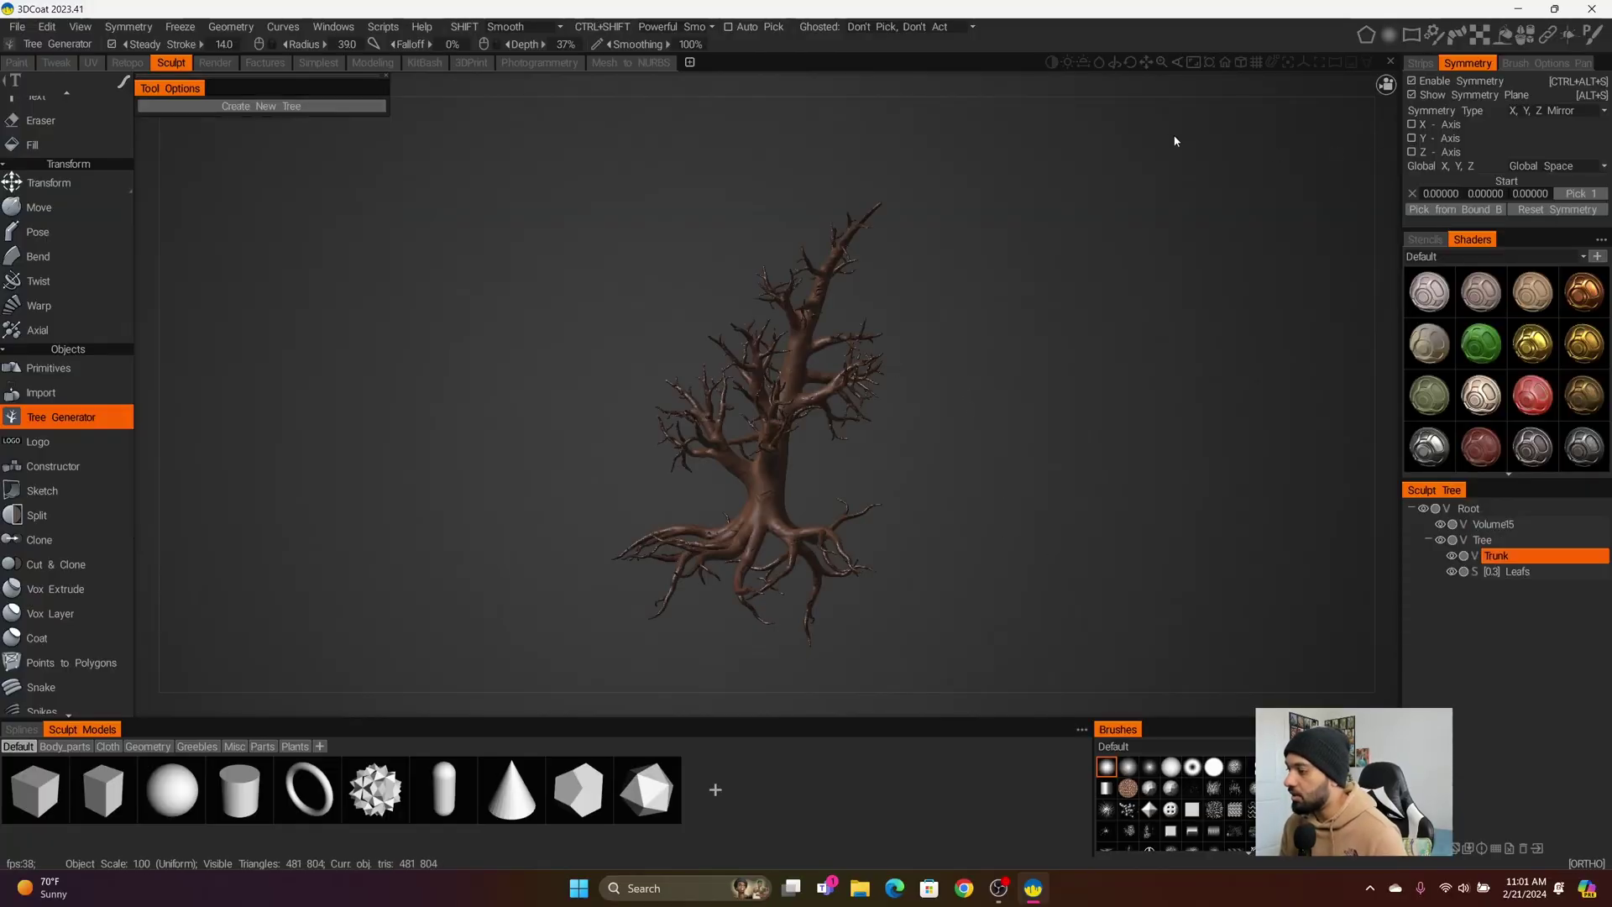
left_click_drag(520, 300, 640, 318)
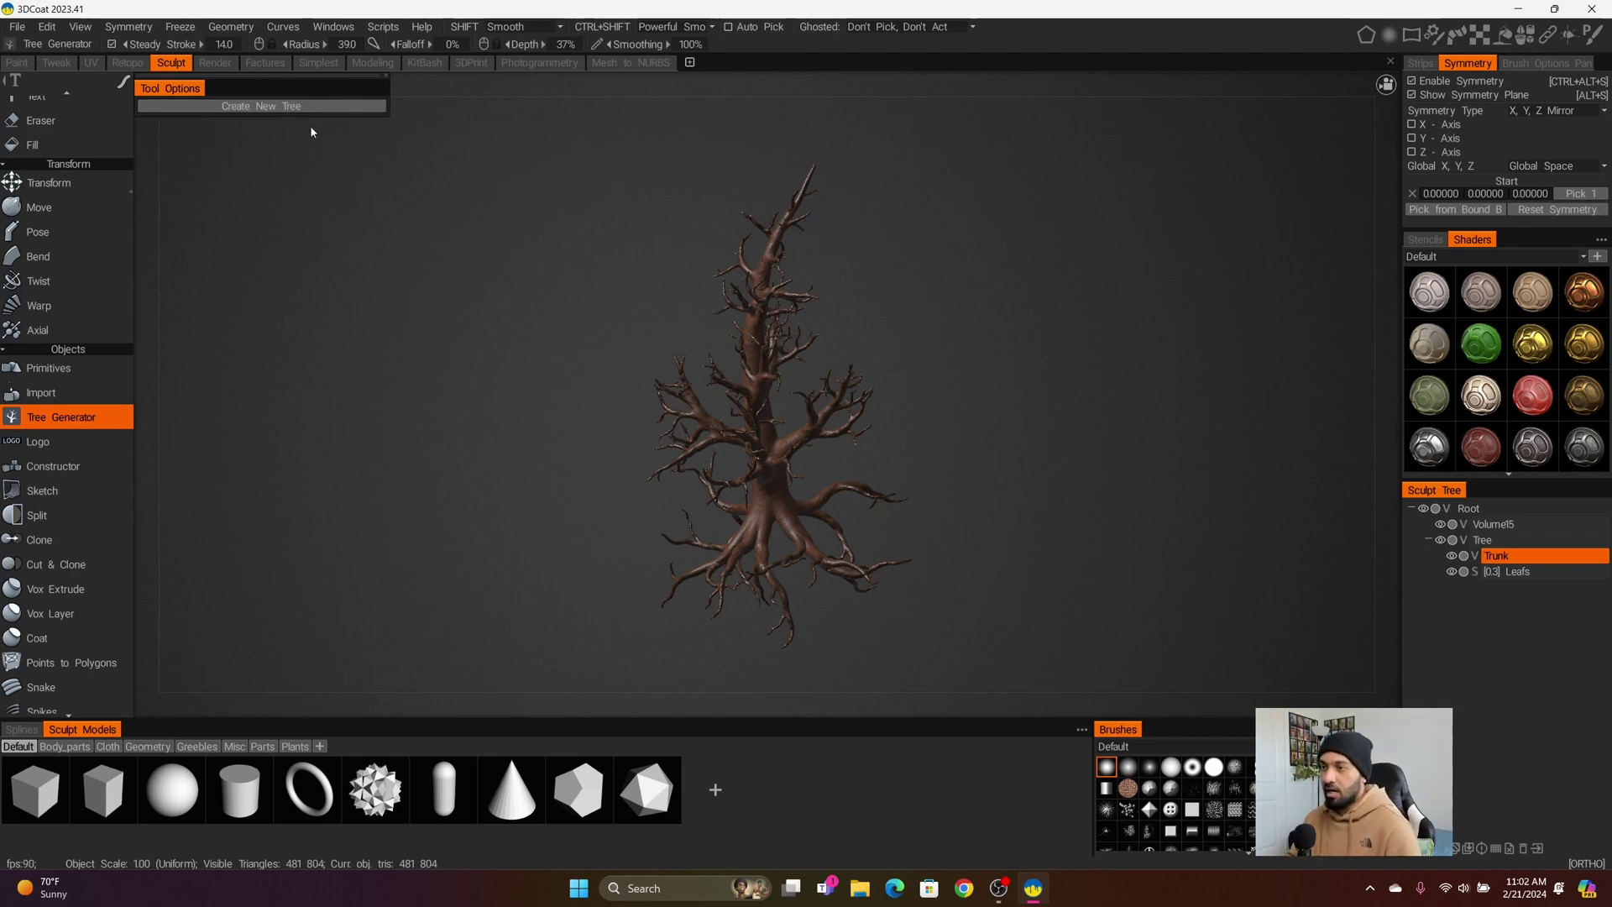
left_click_drag(504, 386, 499, 324)
Create a new tree with the current parameters and view it from an angle
left_click(292, 106)
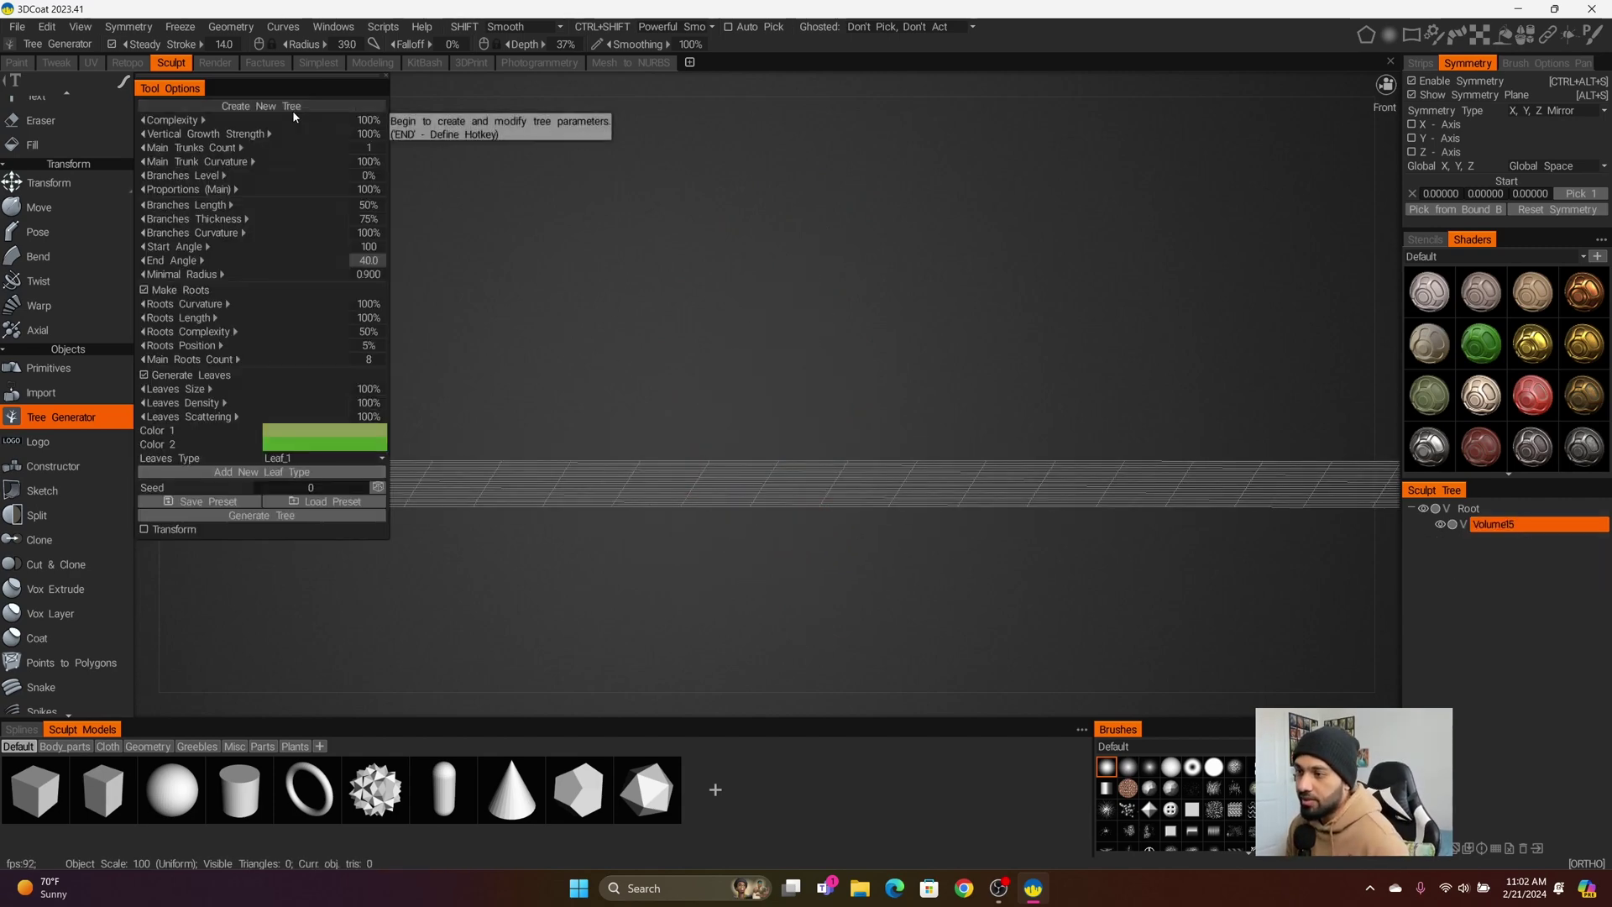
left_click_drag(604, 437, 634, 495)
scroll(647, 446, "up", 1)
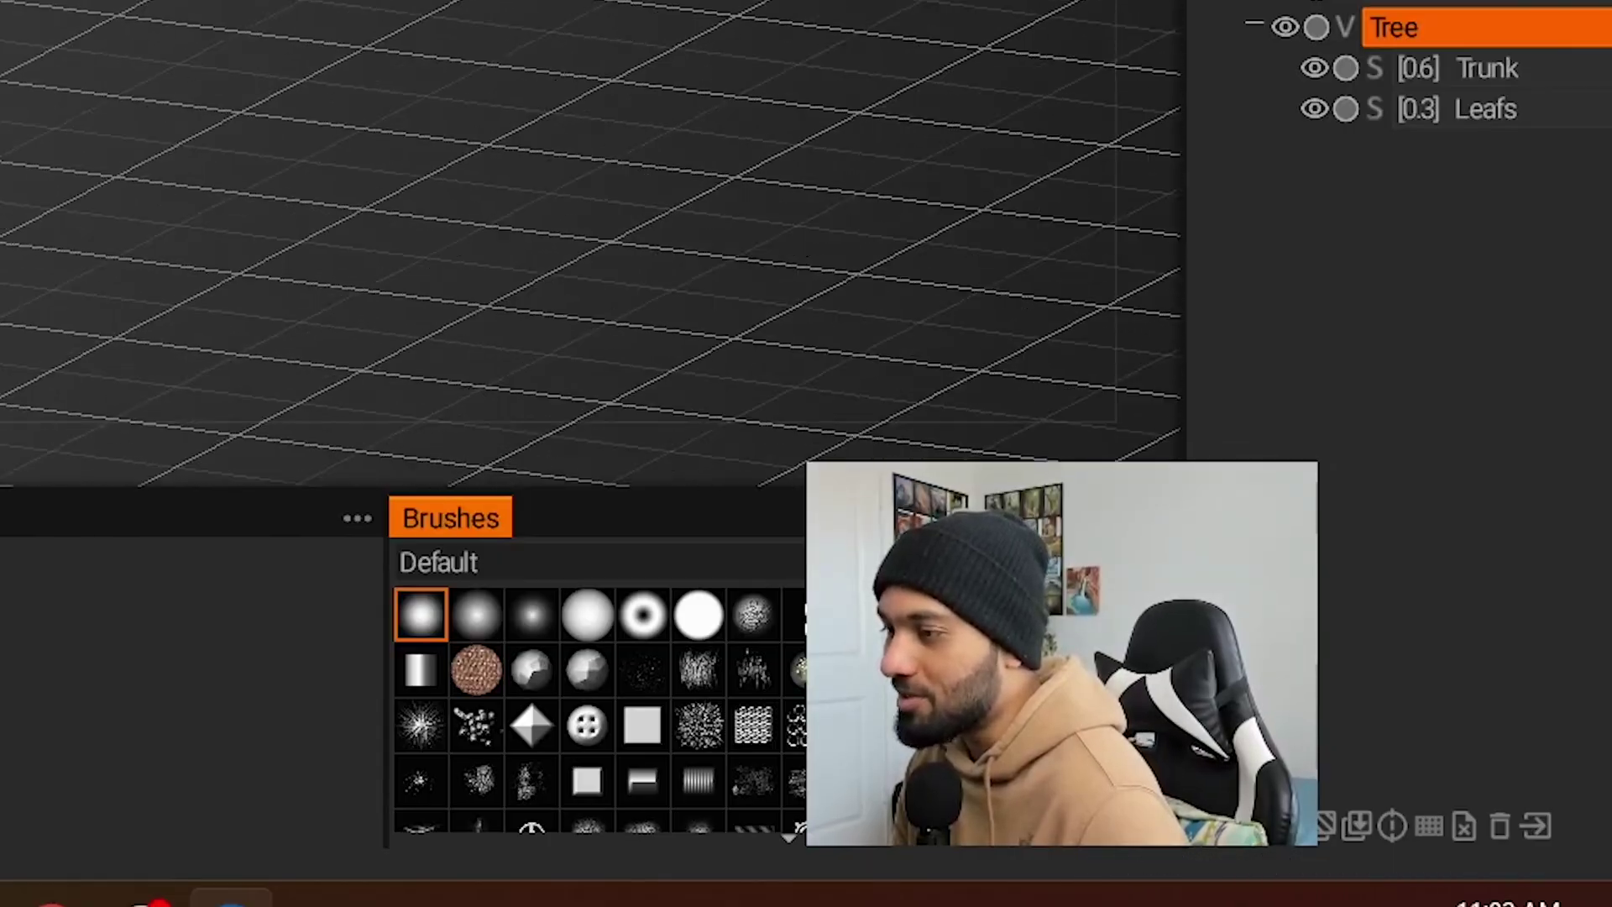
left_click_drag(978, 412, 846, 423)
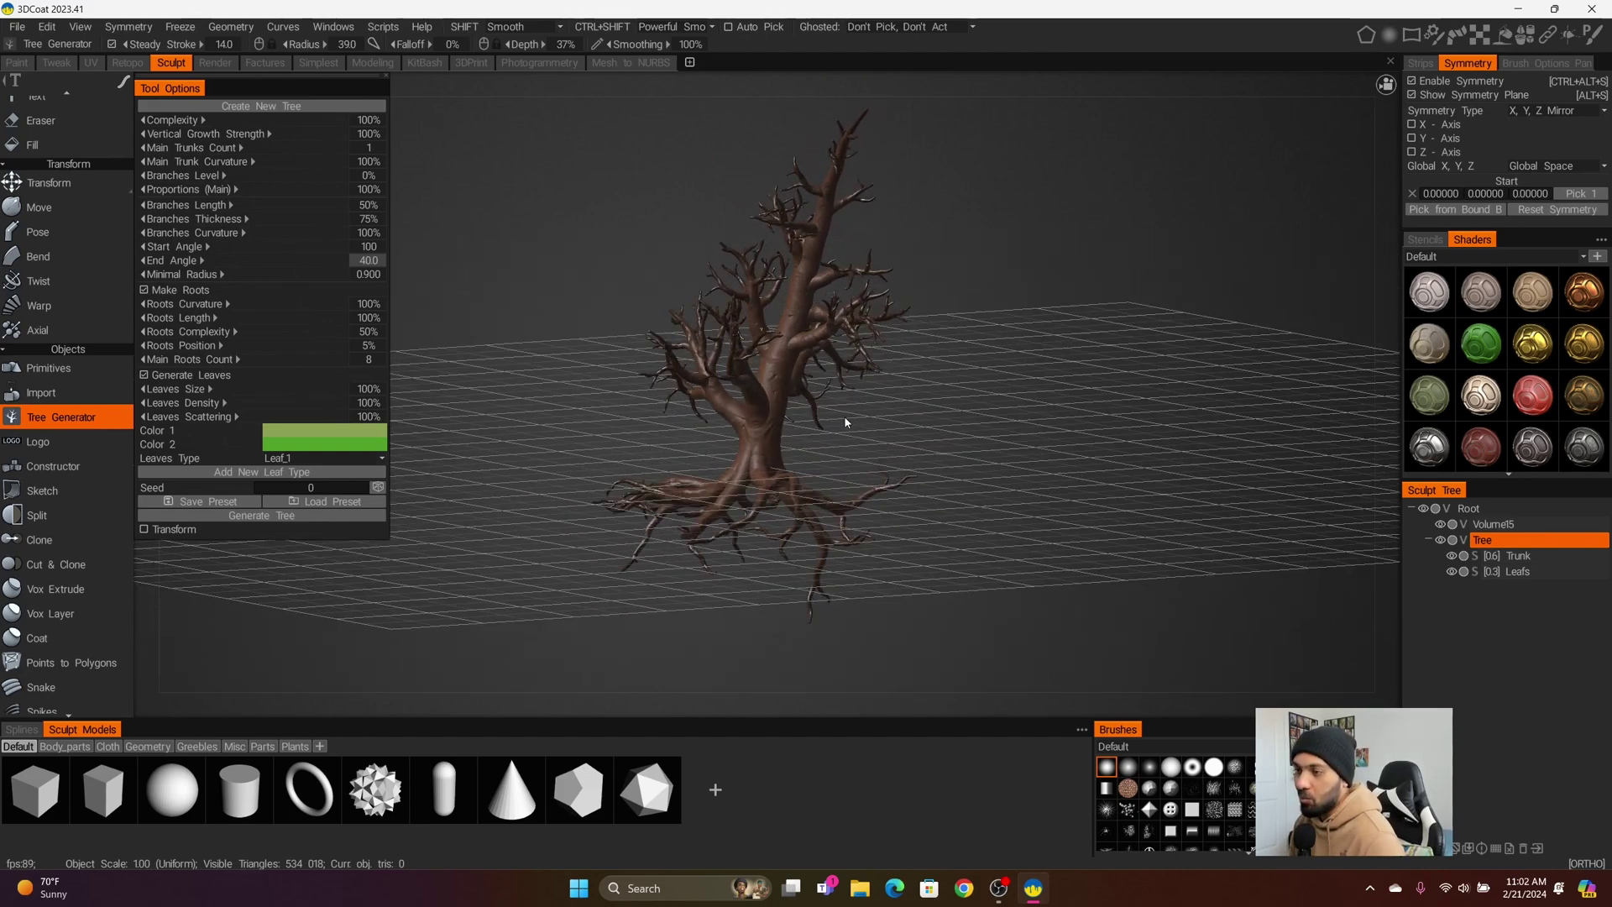
Set the minimal radius of the branch ends to 1.00 and view the thicker tips
left_click(371, 274)
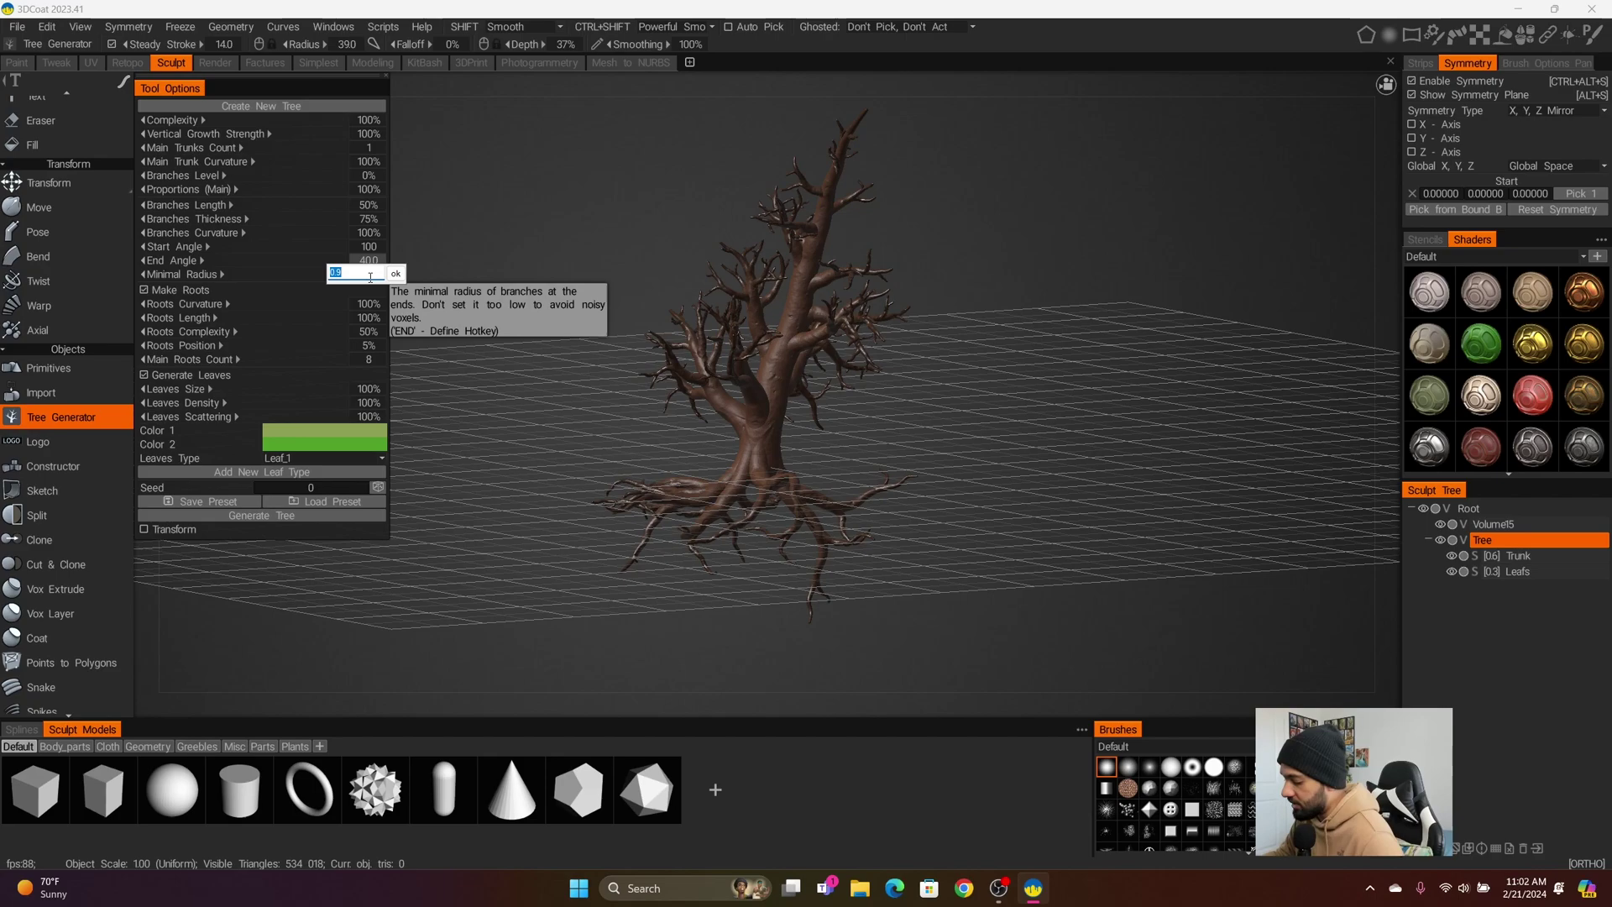
key("Return")
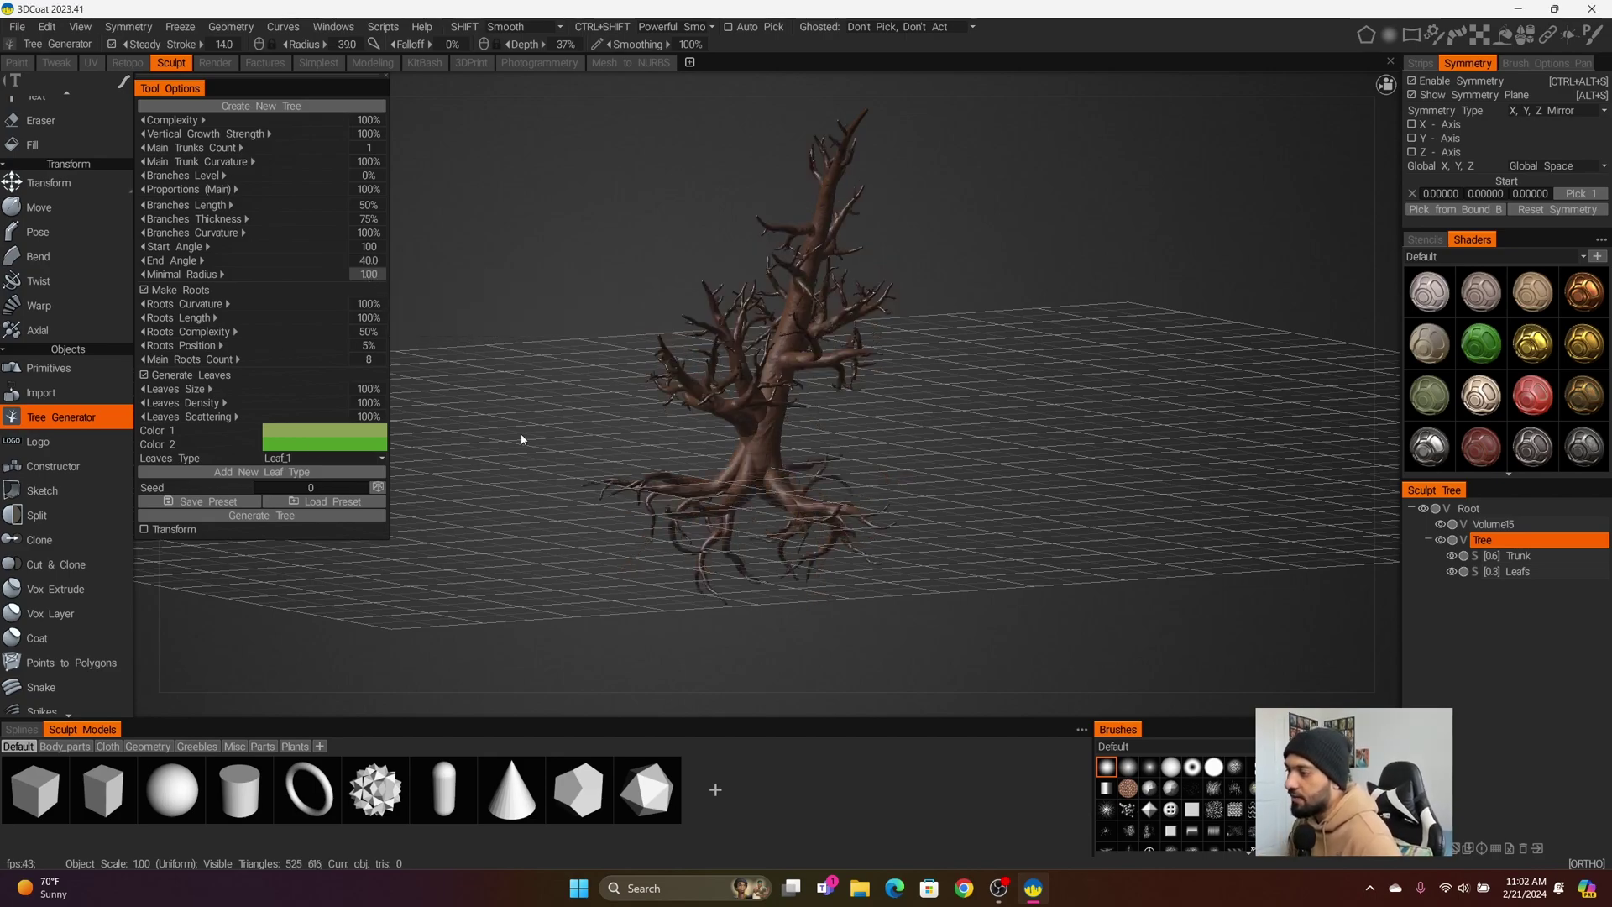
left_click_drag(521, 438, 555, 403)
left_click_drag(424, 295, 669, 476)
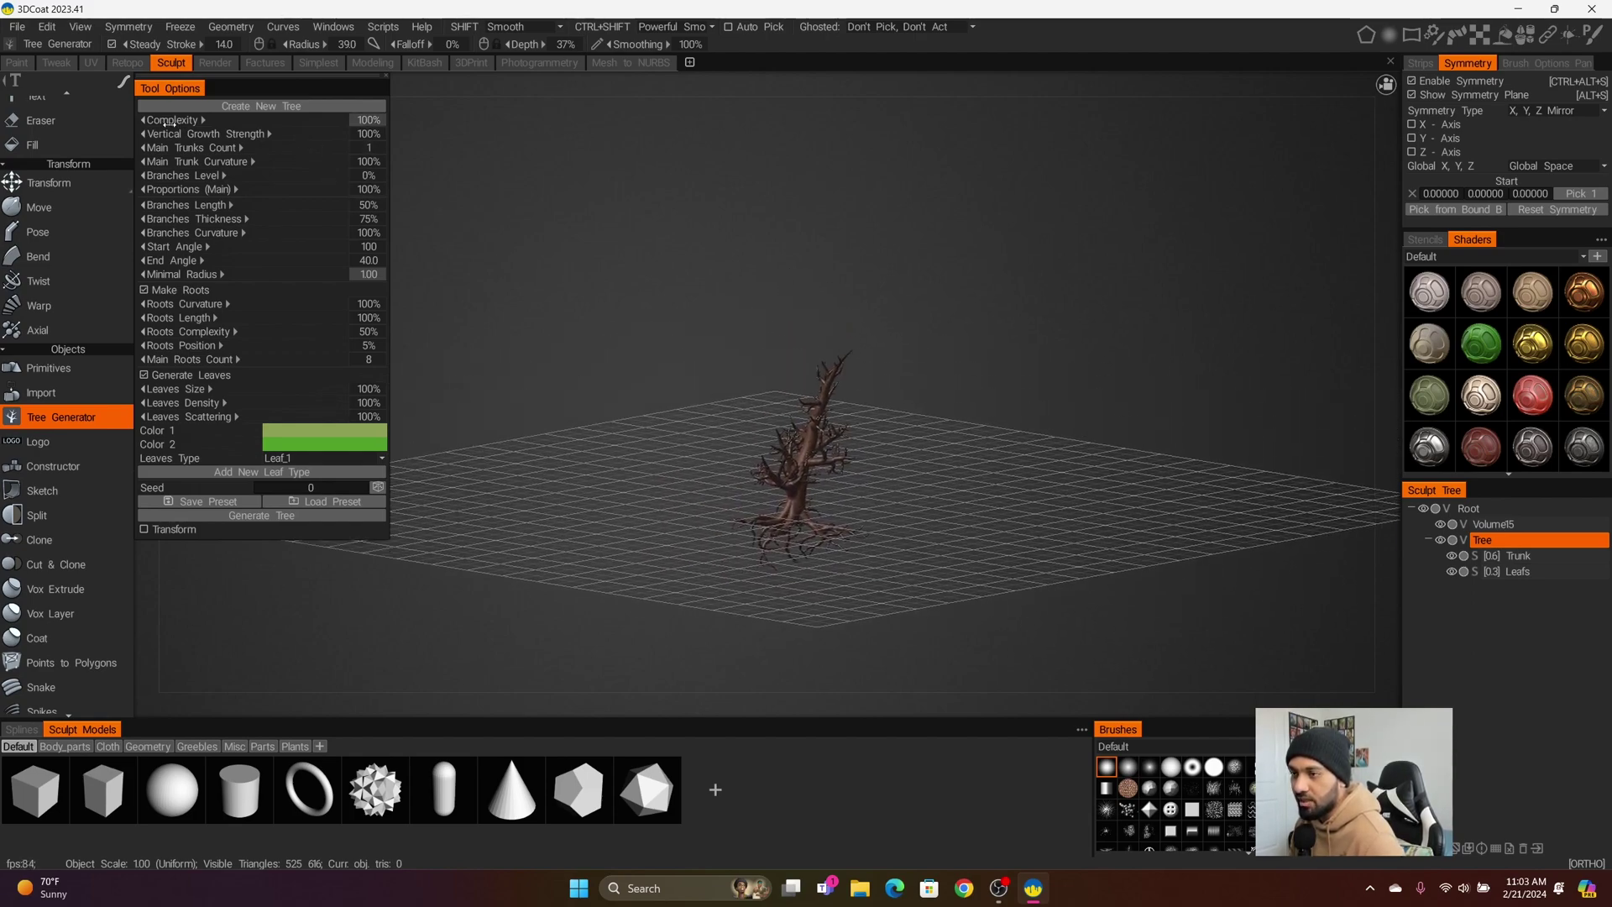
Set the branches length to 100% and view the fuller tree crown from several angles
scroll(713, 433, "up", 5)
left_click_drag(713, 434, 613, 437)
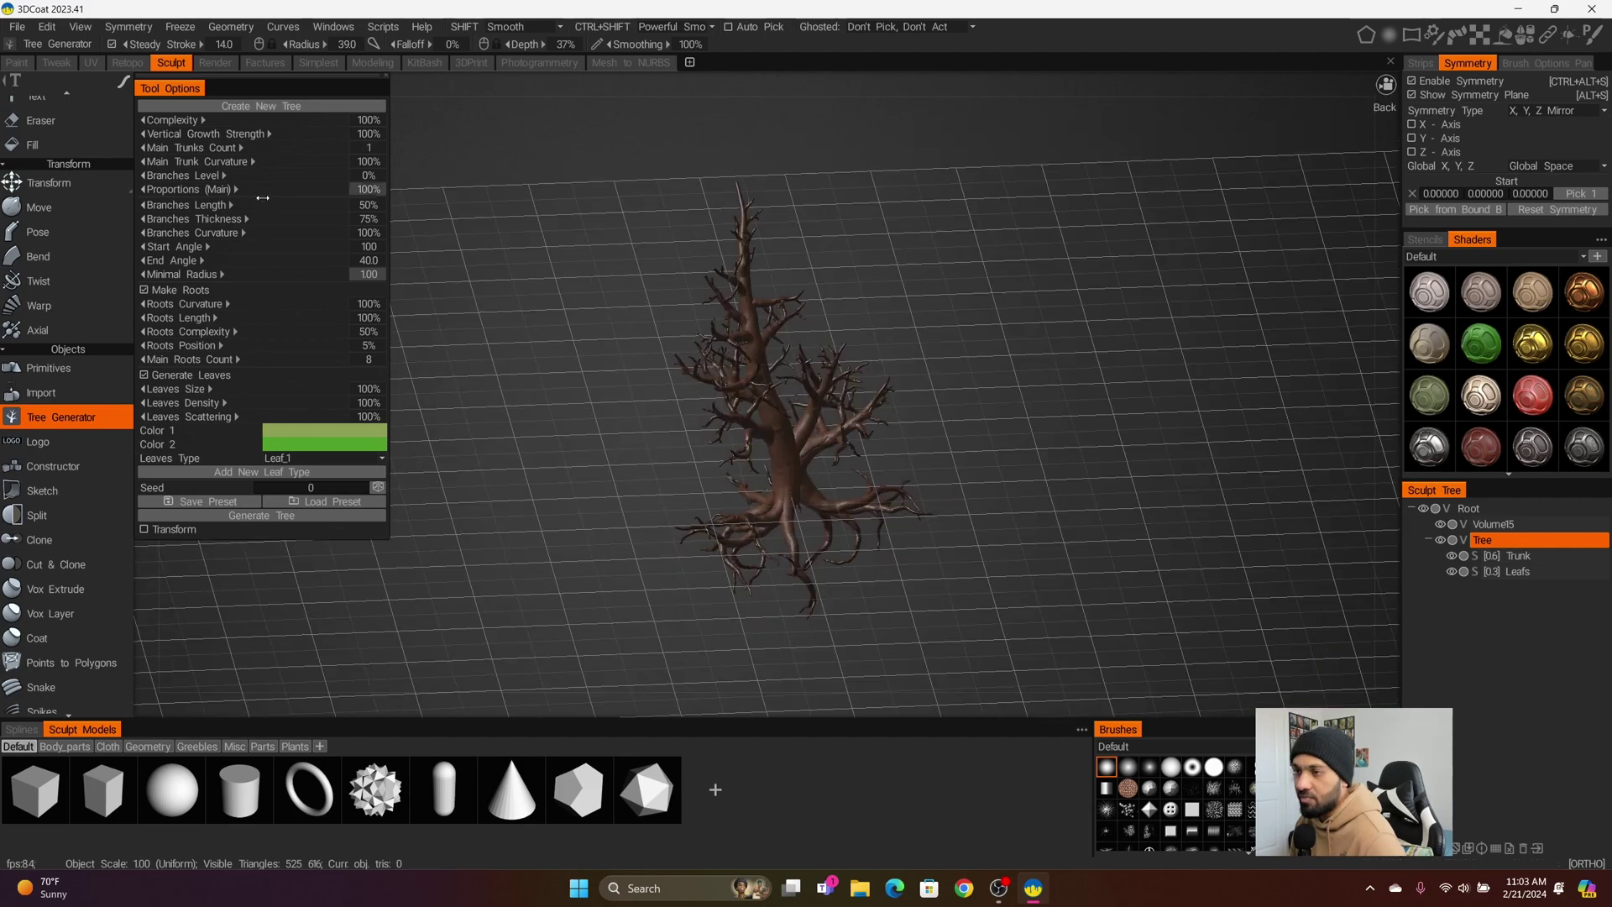
mouse_move(705, 467)
left_mouse_down()
mouse_move(648, 465)
mouse_move(692, 475)
left_mouse_up()
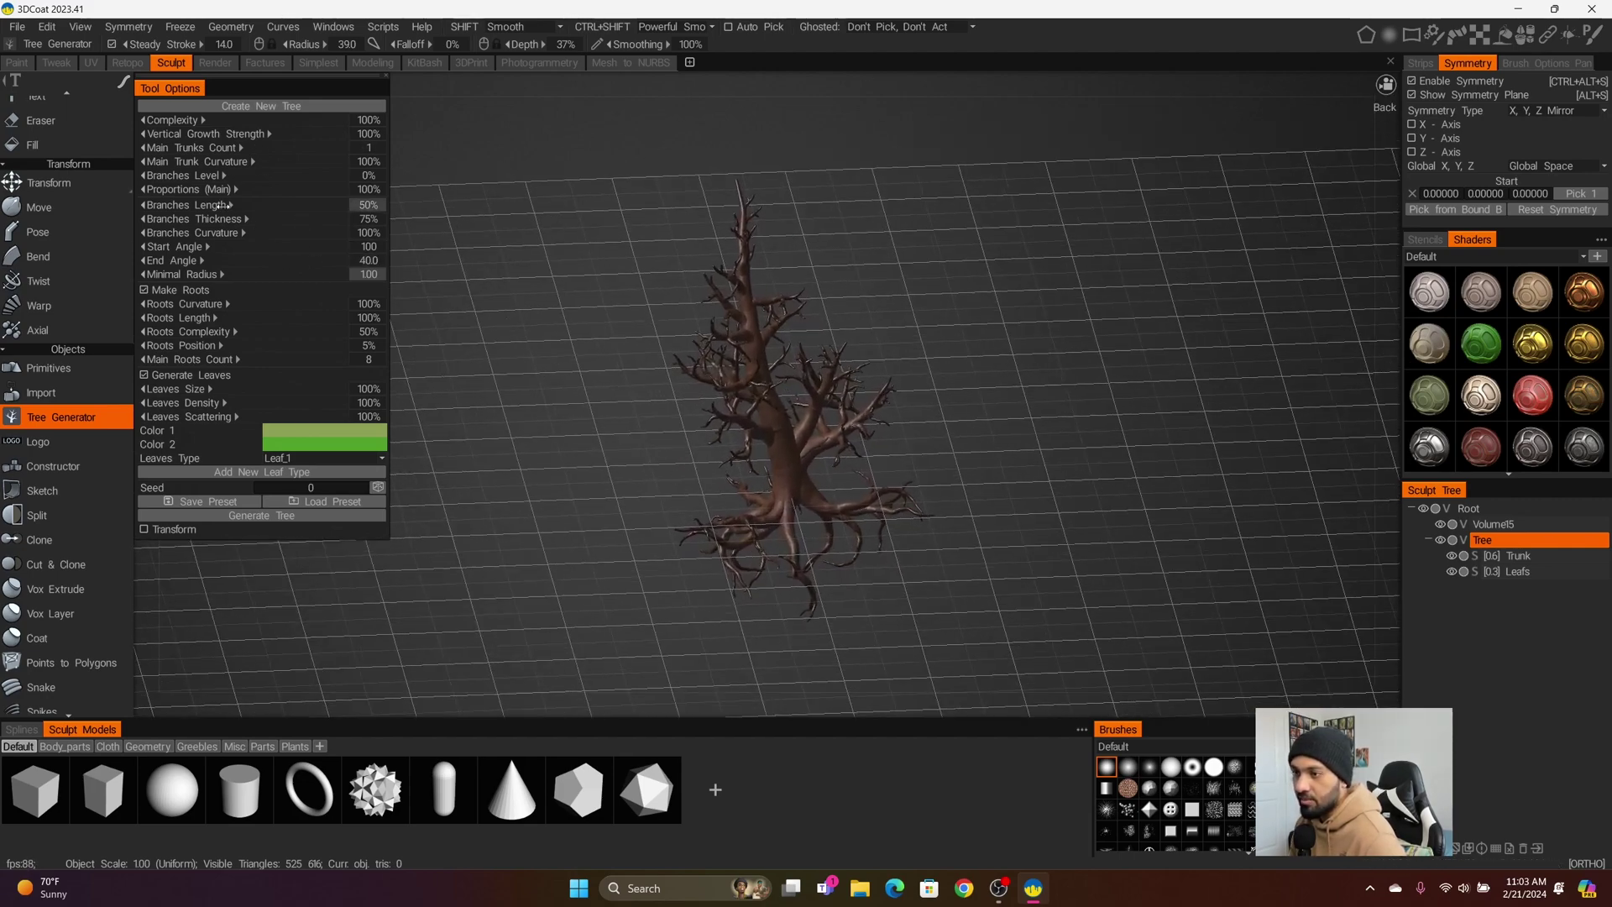
left_click(378, 208)
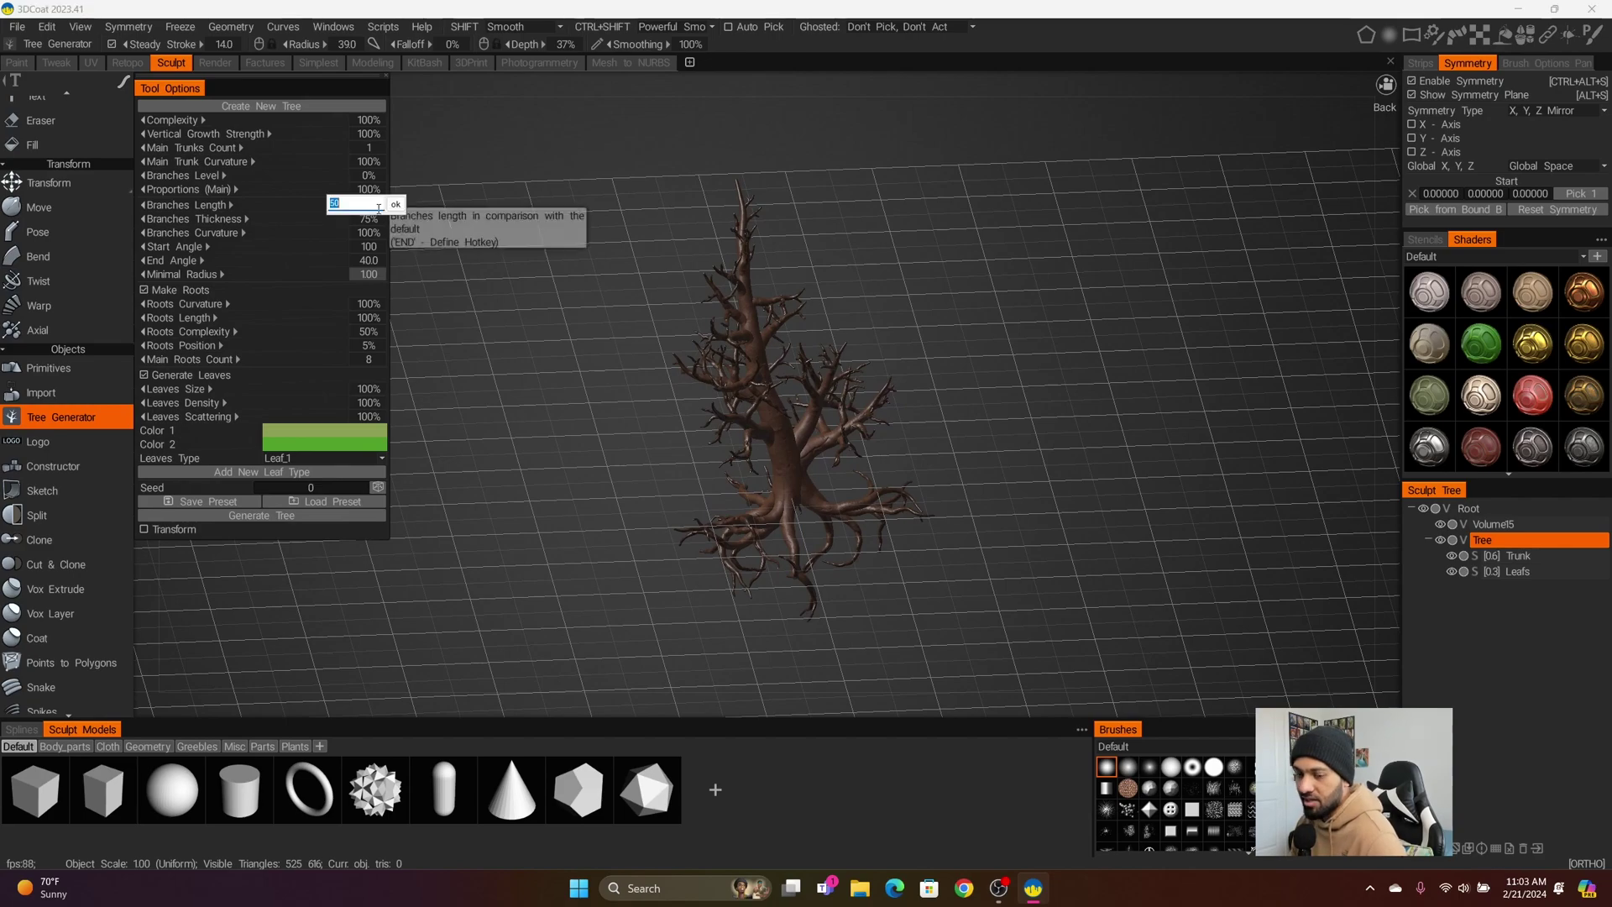
type("100")
key("Return")
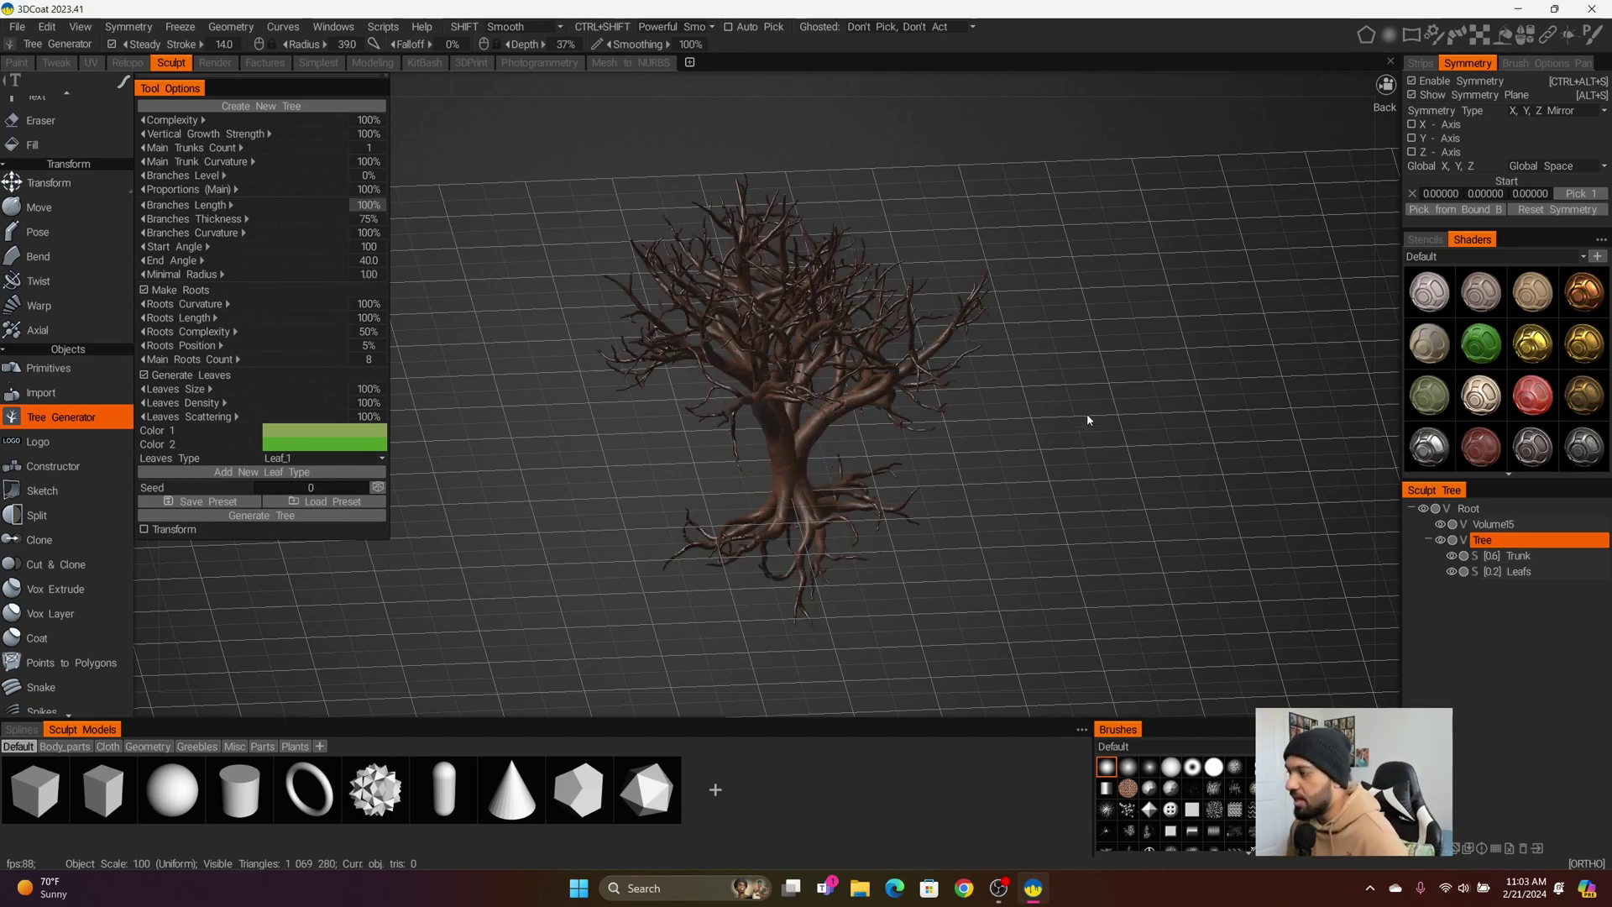
left_click_drag(1086, 418, 579, 390)
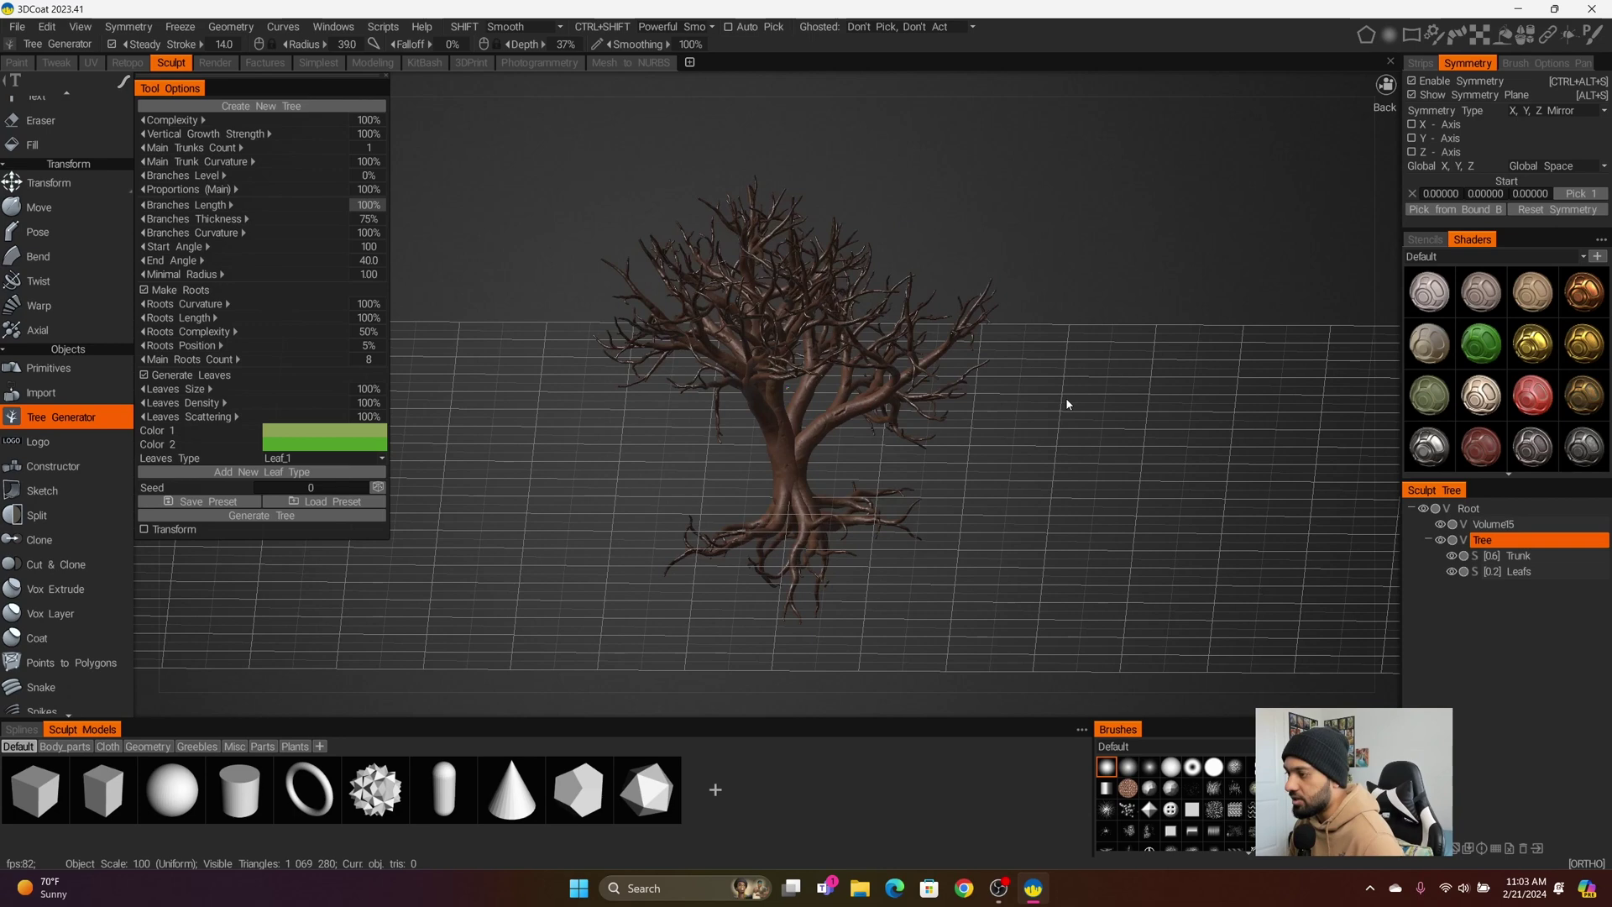
left_click_drag(1067, 399, 1042, 382)
Set the branches length to 15% and inspect the short branches on the trunk up close
left_click(368, 205)
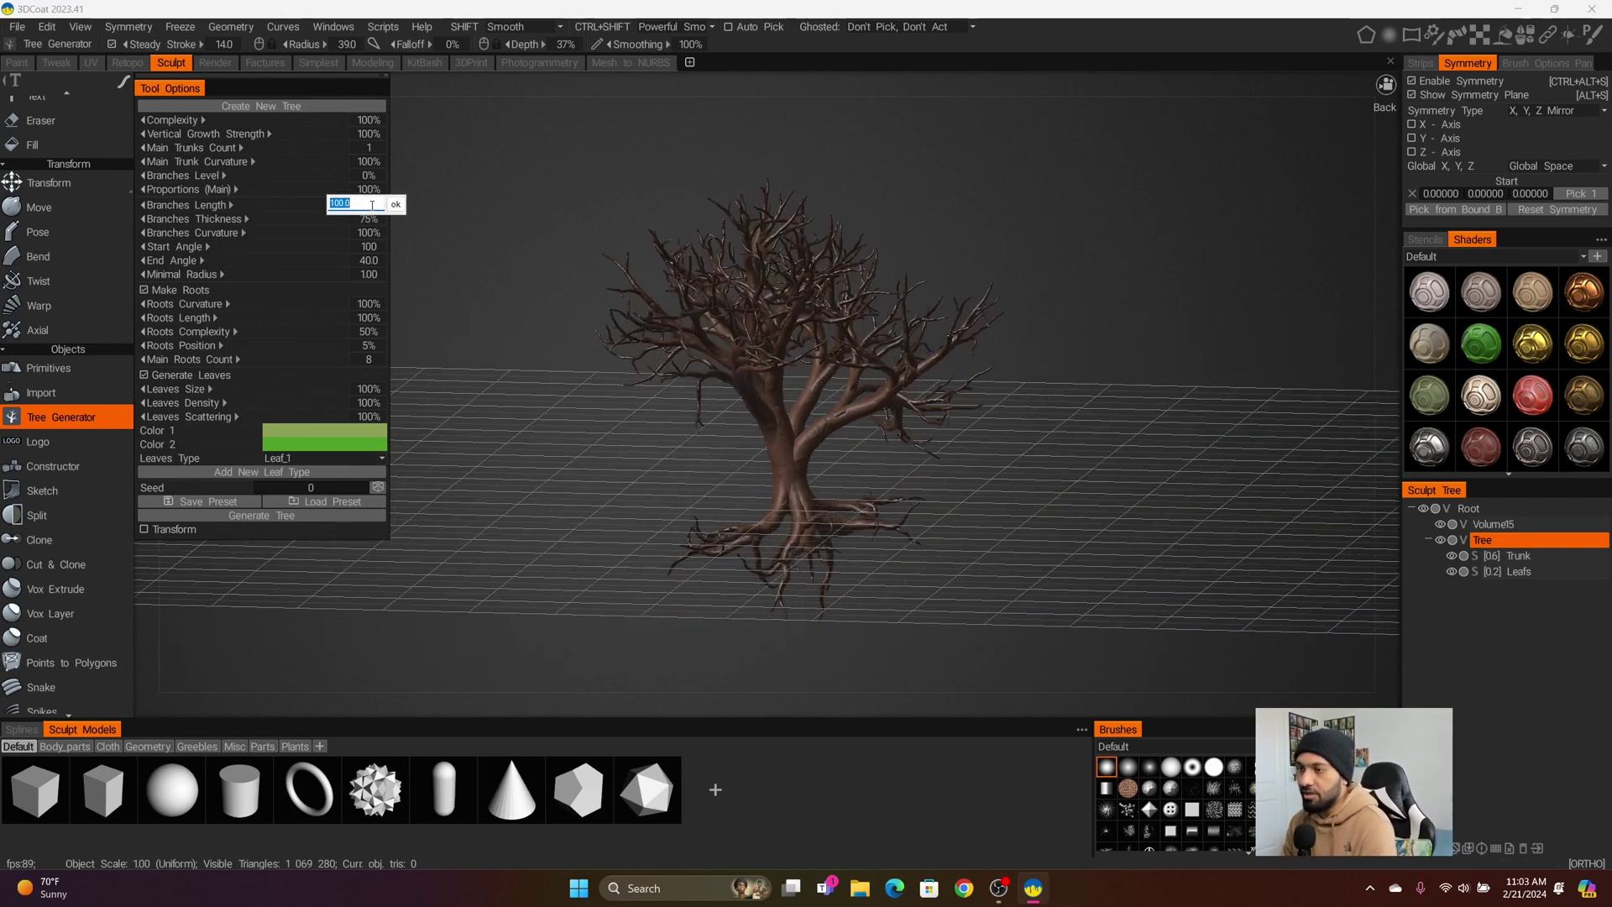
key("Return")
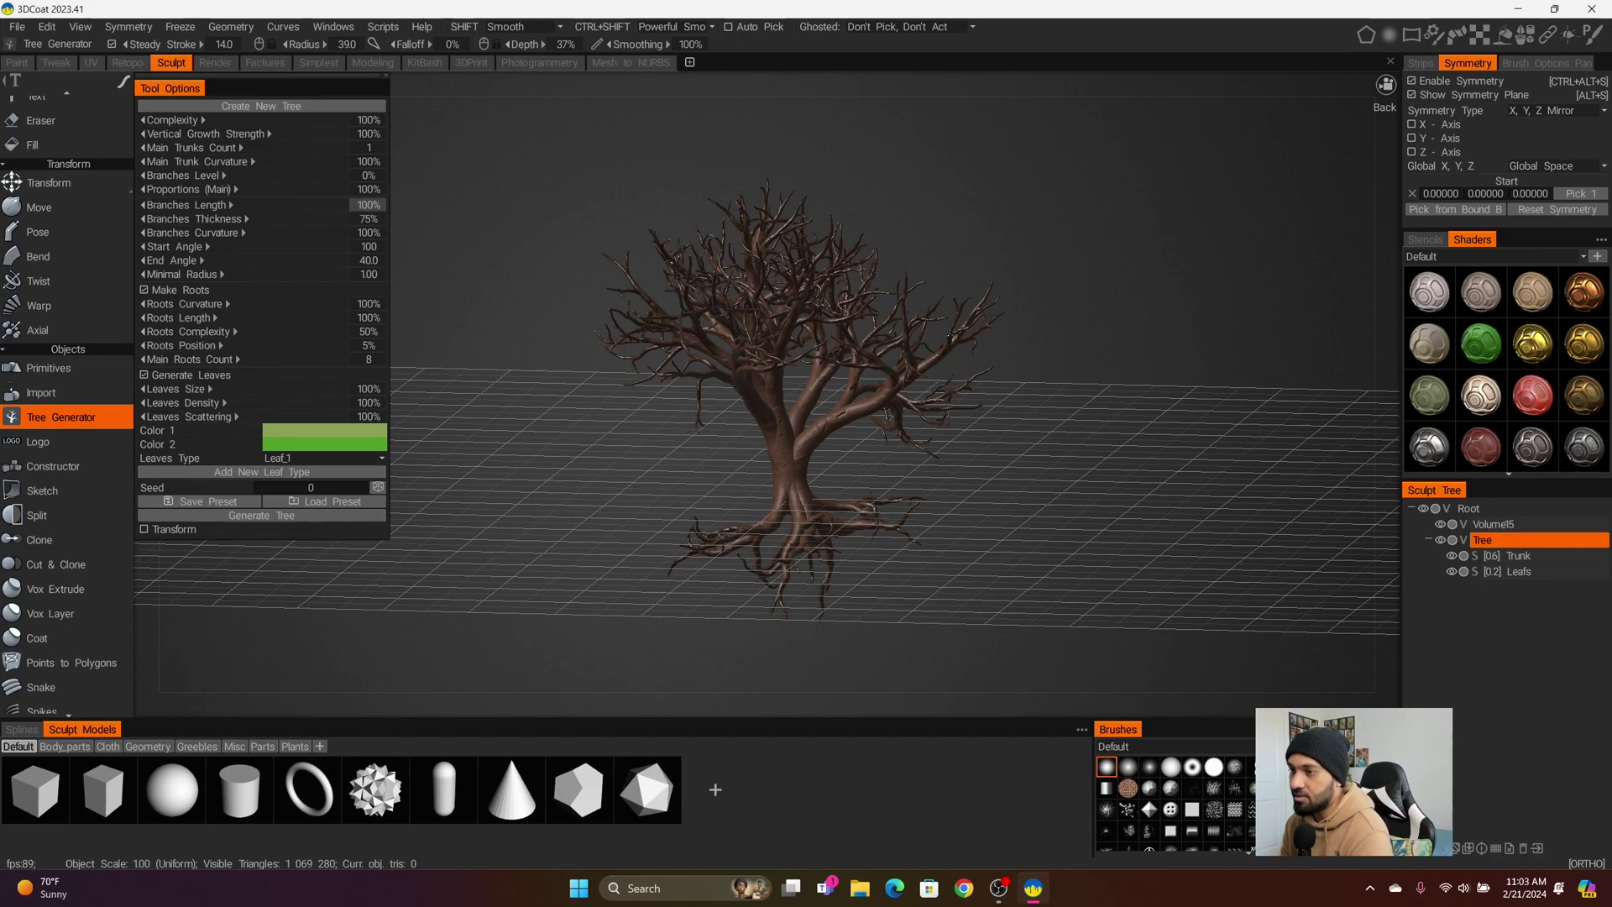
left_click_drag(561, 306, 659, 310)
scroll(901, 361, "up", 6)
middle_click_drag(927, 254, 964, 491)
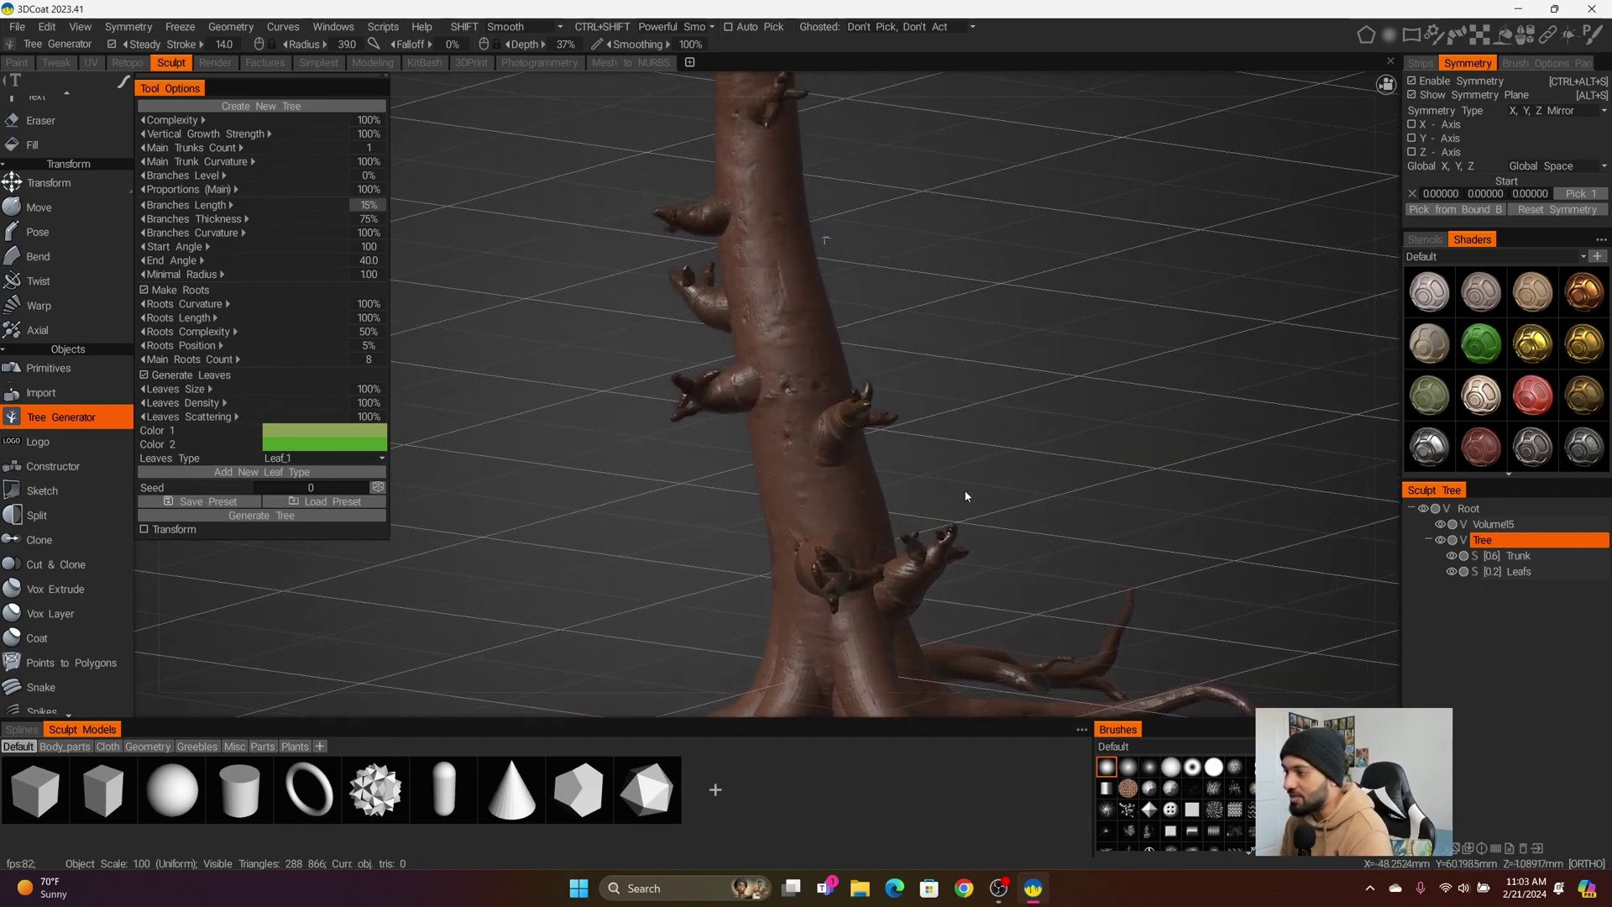
left_click_drag(682, 505, 546, 481)
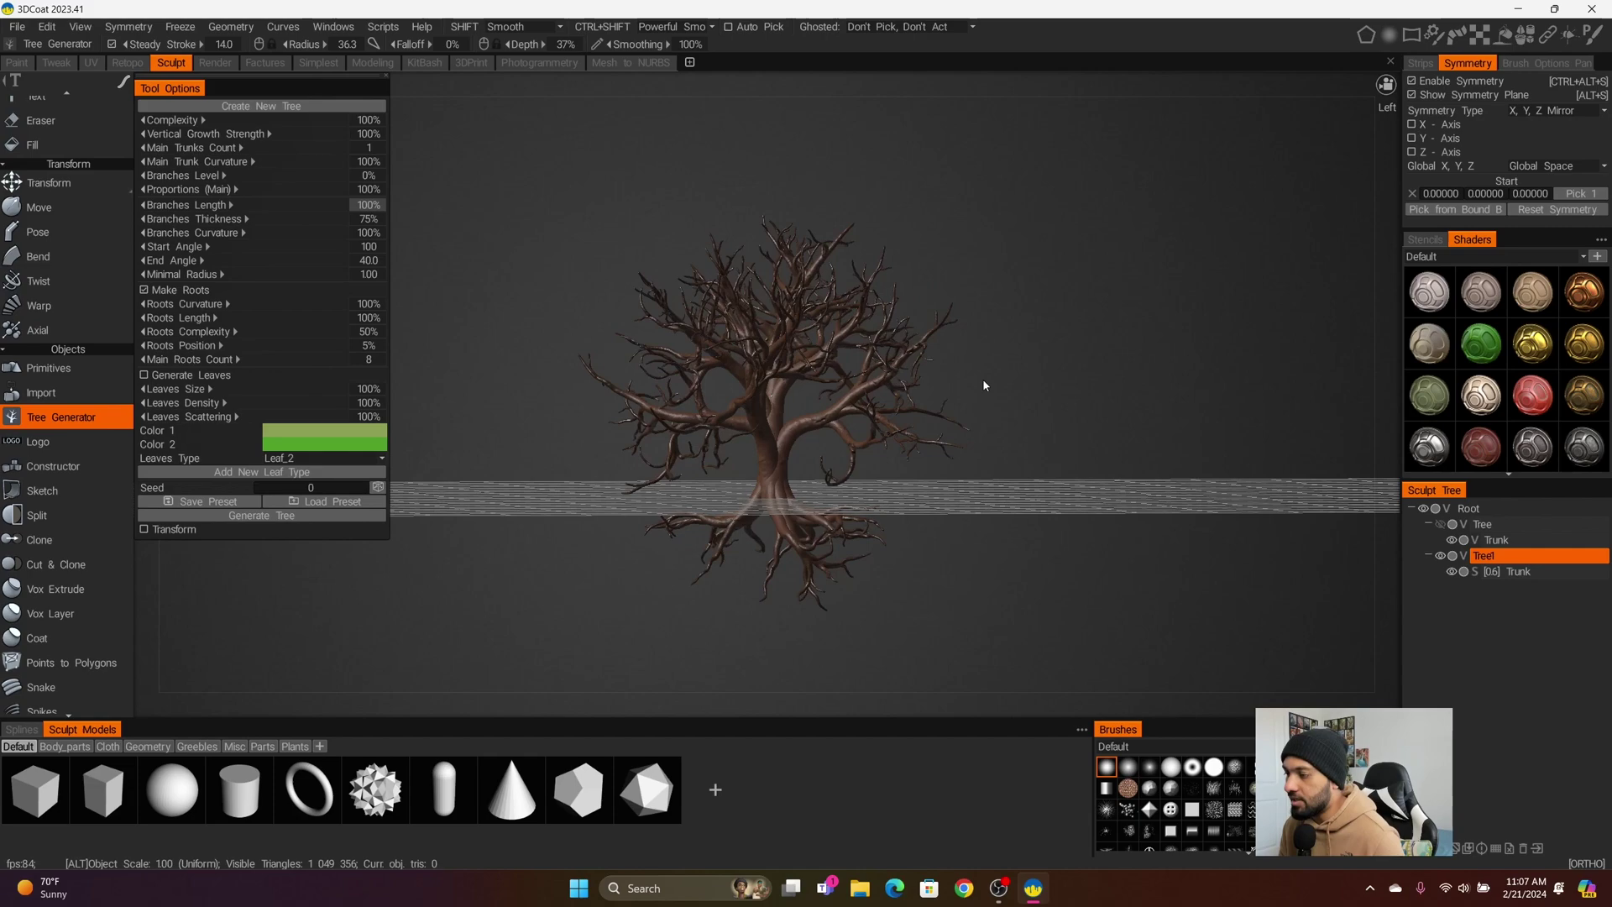
Turn off root generation, view the tree without roots, and turn the roots back on
left_click(143, 290)
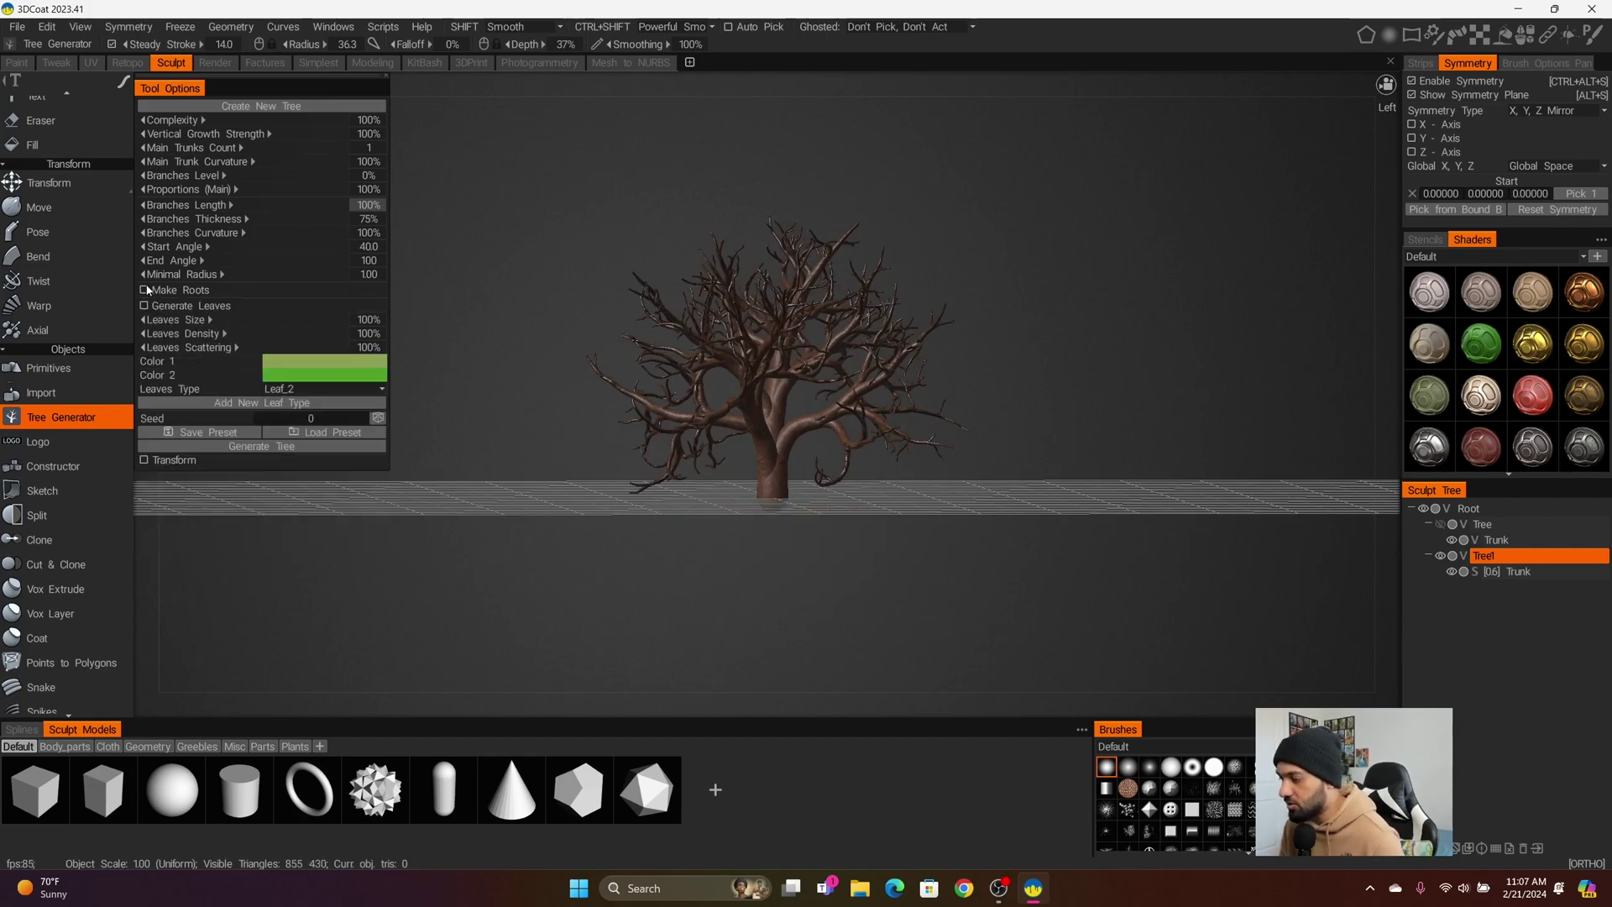
left_click_drag(677, 522, 828, 585)
scroll(828, 585, "up", 3)
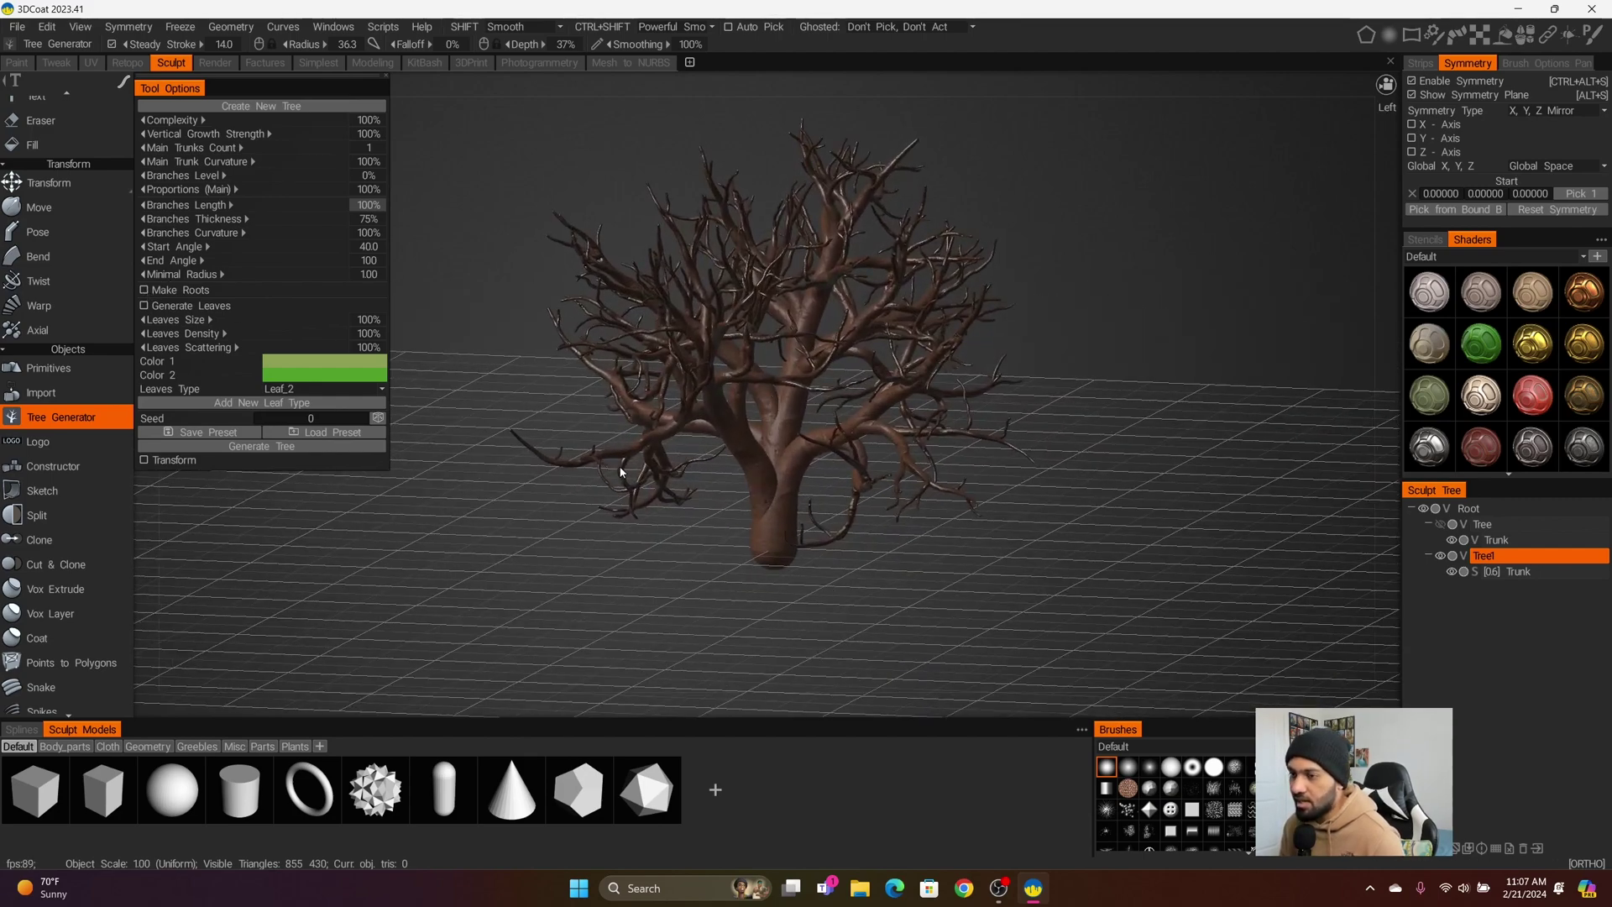
key("ctrl+z")
left_click_drag(561, 609, 520, 587)
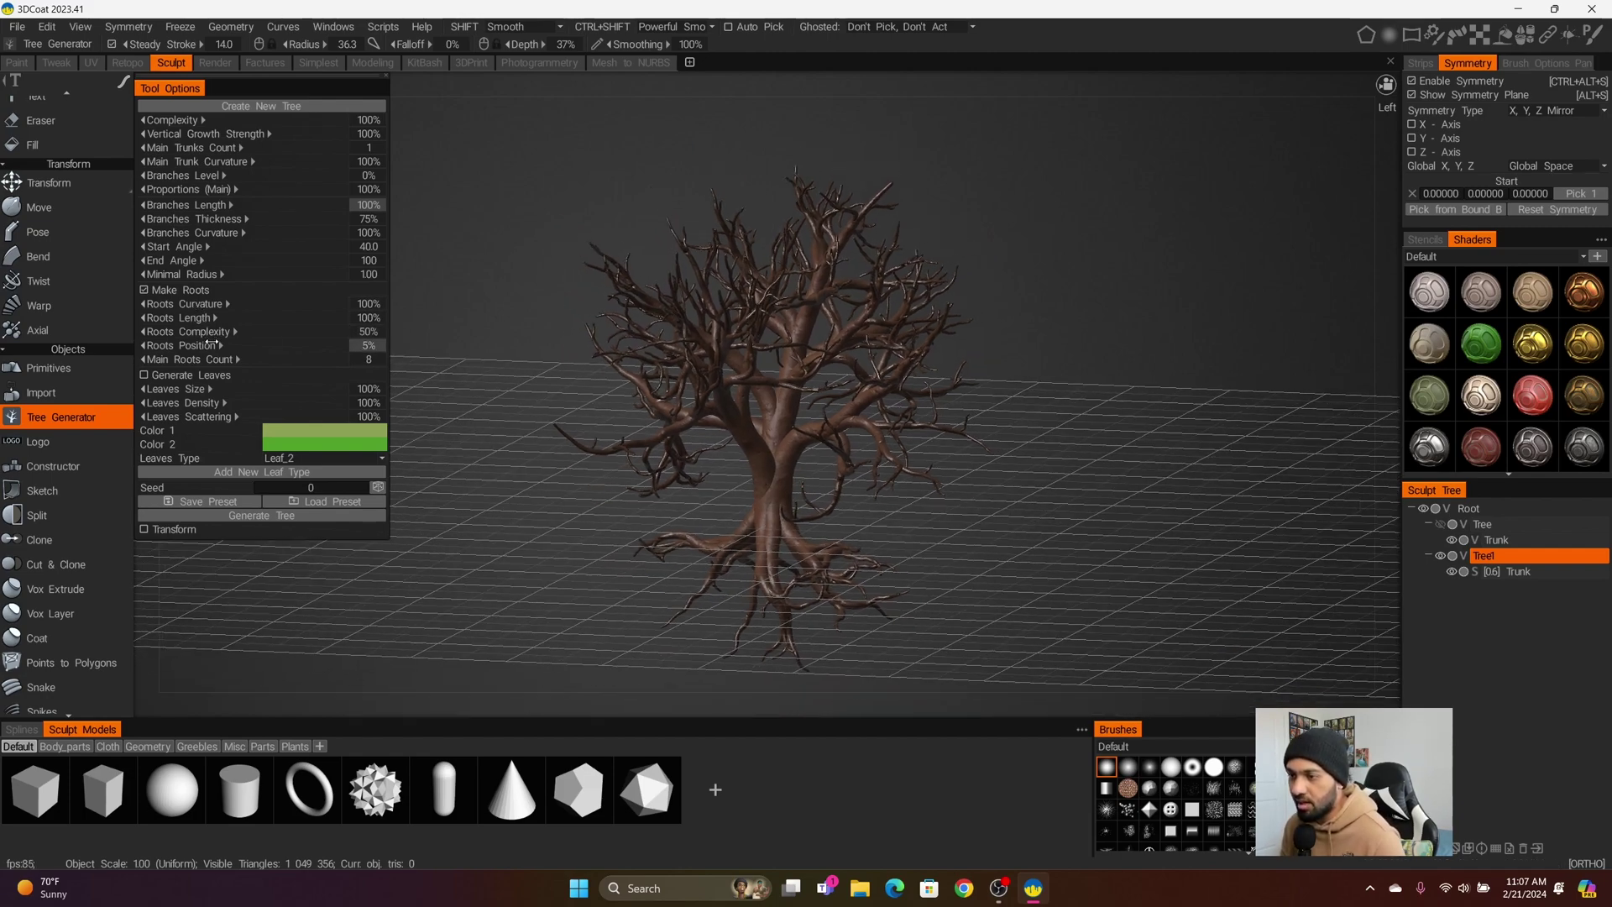
Set the roots curvature to 15% and view the straighter roots up close
mouse_move(623, 561)
left_mouse_down()
mouse_move(598, 546)
mouse_move(648, 545)
left_mouse_up()
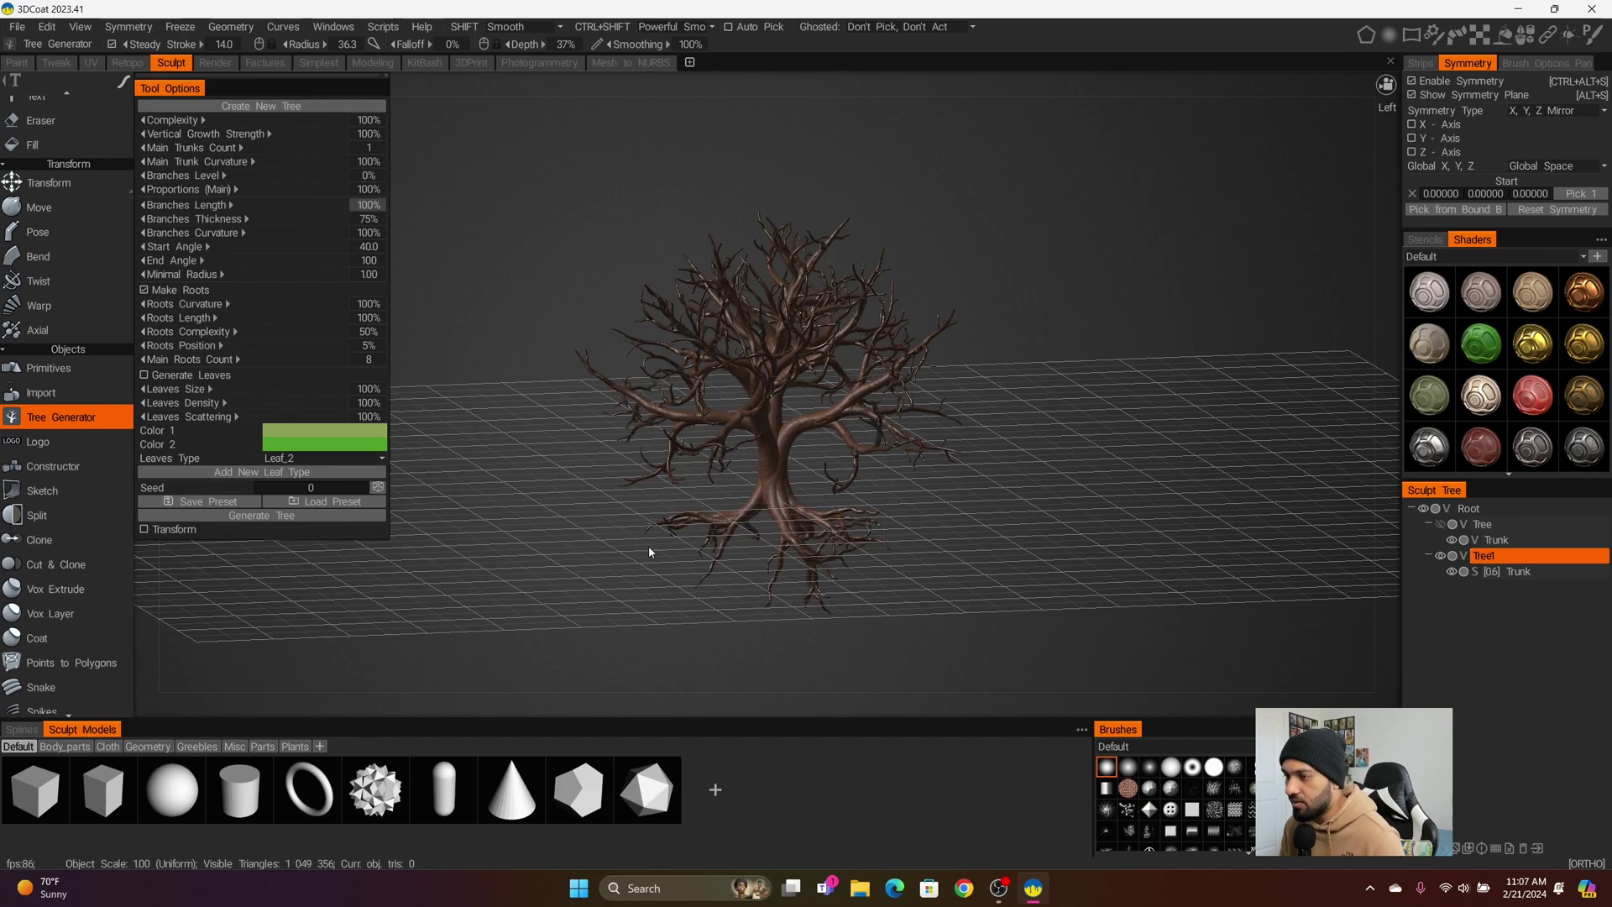
left_click(370, 306)
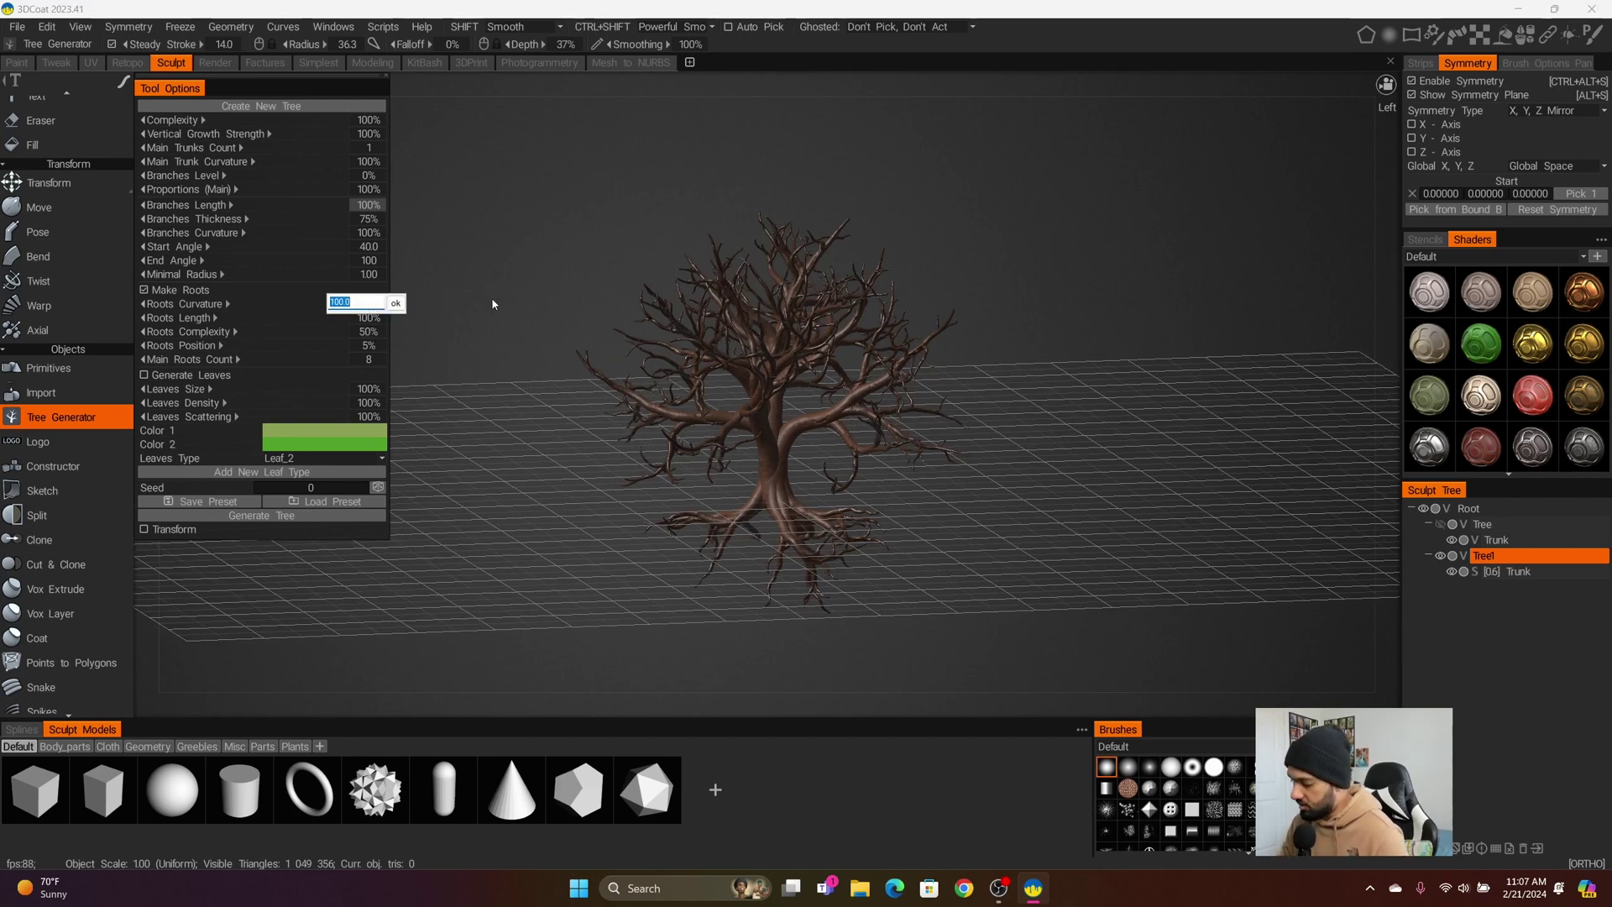
type("50")
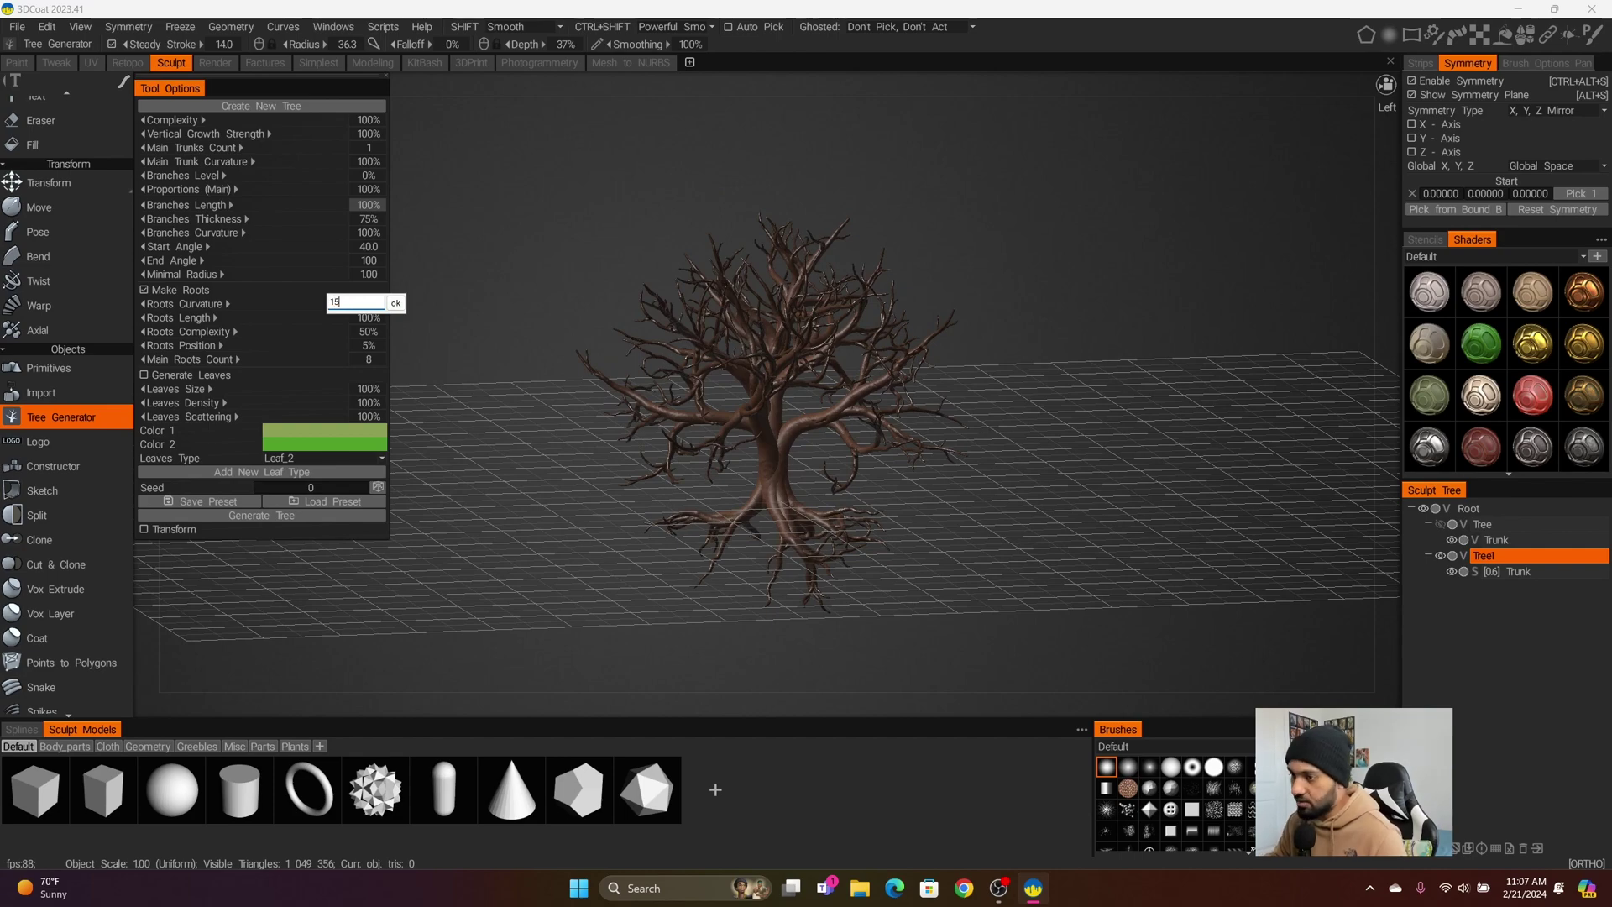
key("Return")
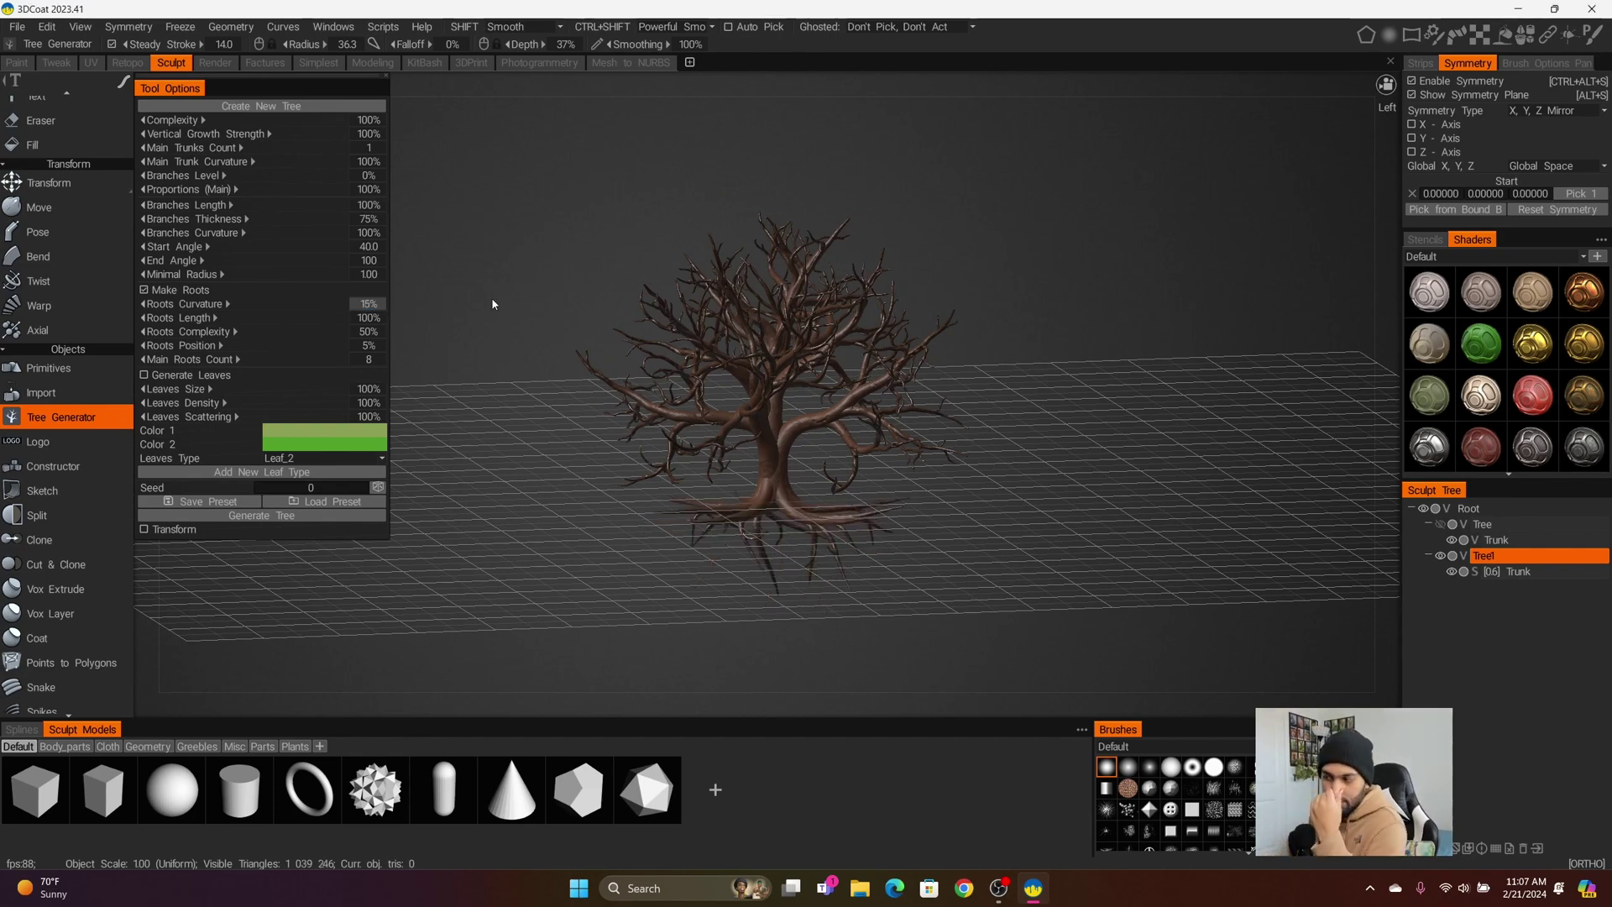
mouse_move(838, 581)
right_mouse_down()
mouse_move(838, 629)
mouse_move(945, 656)
right_mouse_up()
middle_click_drag(1080, 569, 1065, 406)
left_click_drag(1065, 406, 806, 521)
Set the roots curvature to 100% and view the more twisted roots
left_click(375, 305)
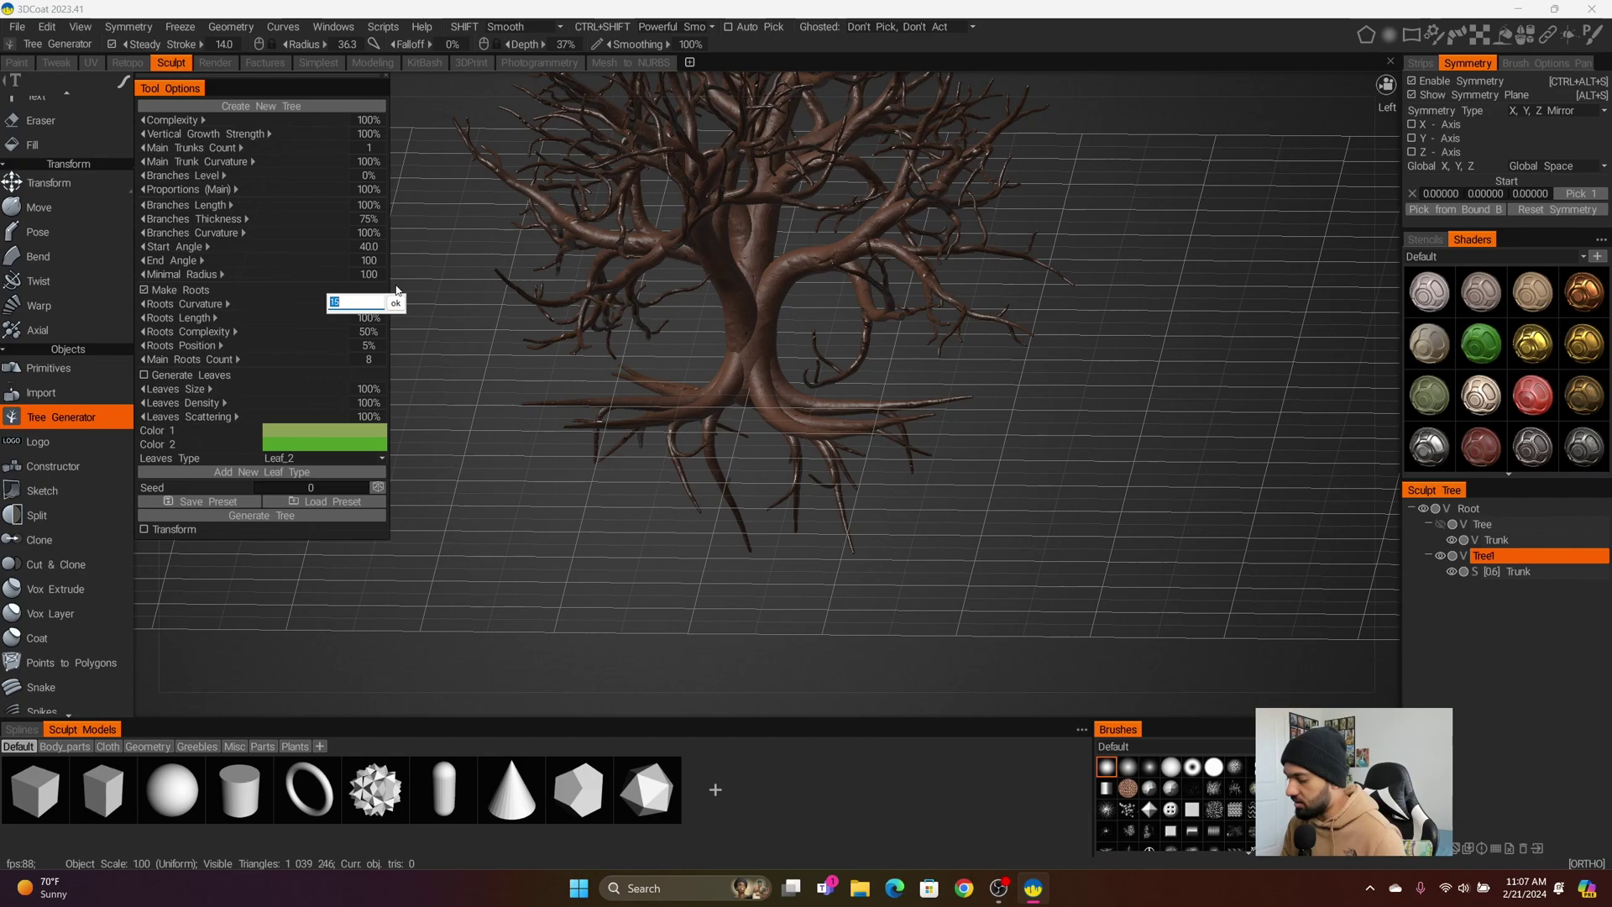
key("Escape")
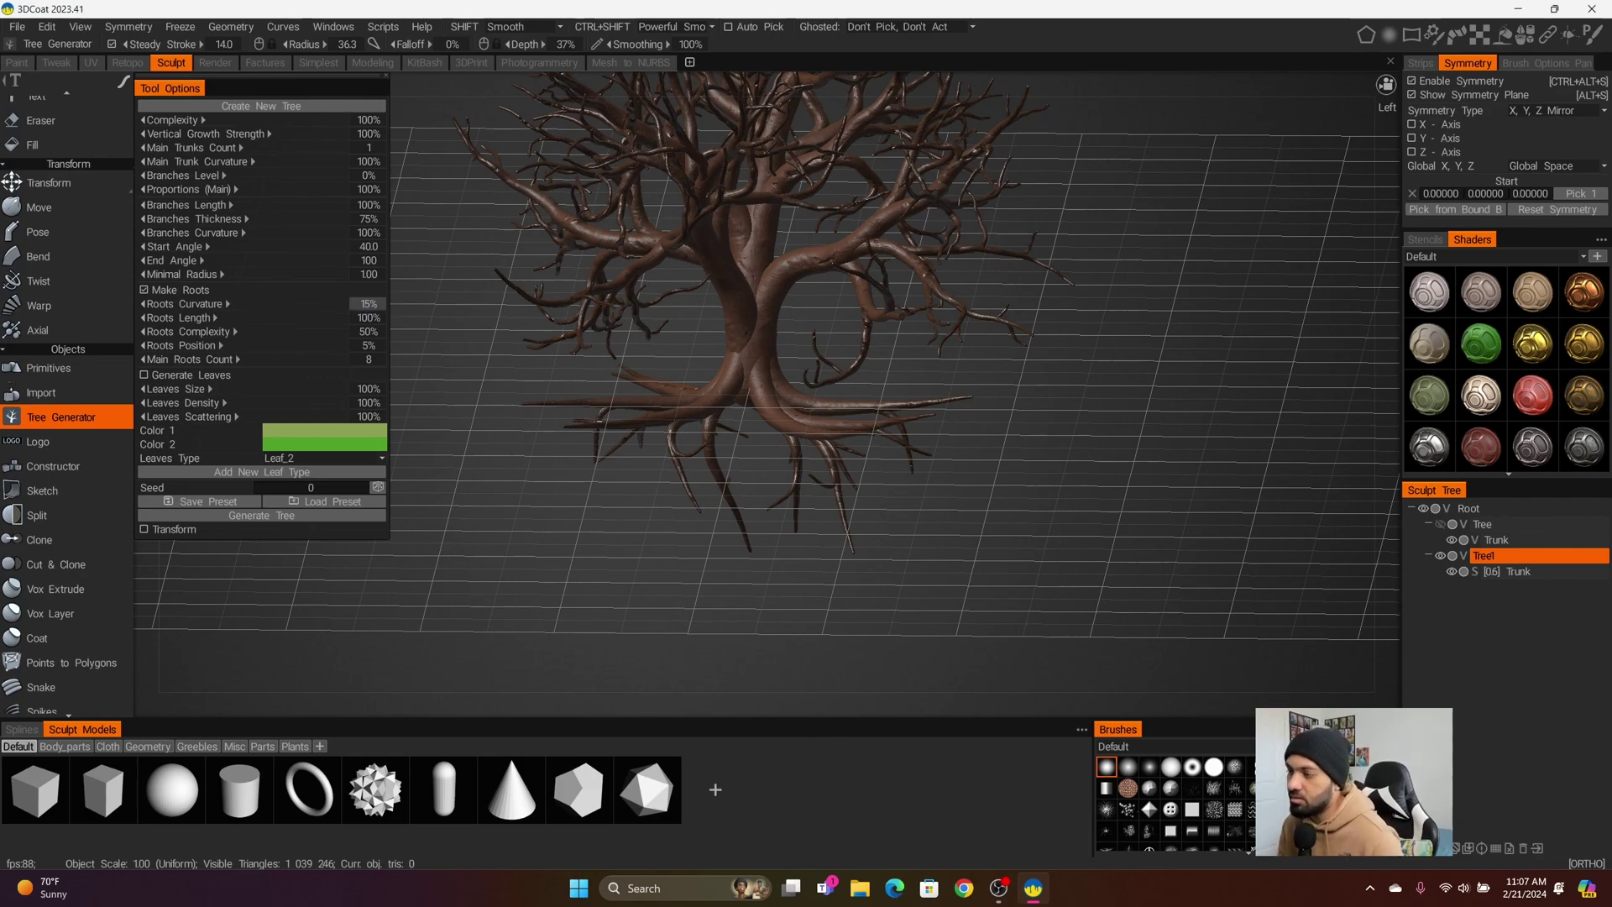
left_click_drag(907, 566, 957, 579)
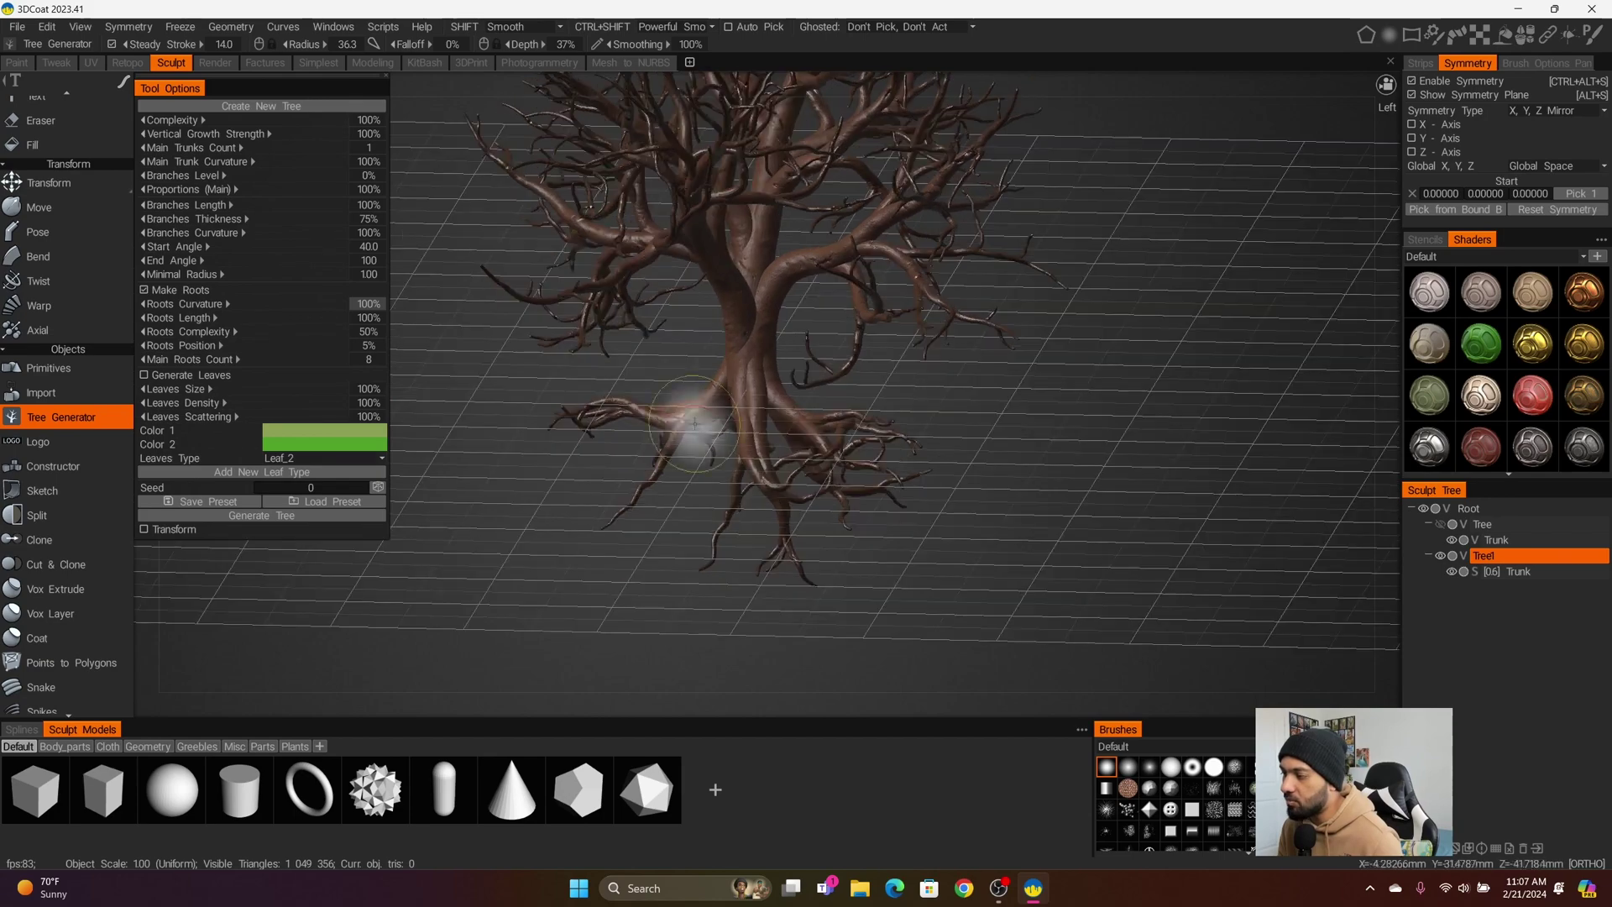
right_click_drag(999, 585, 853, 526)
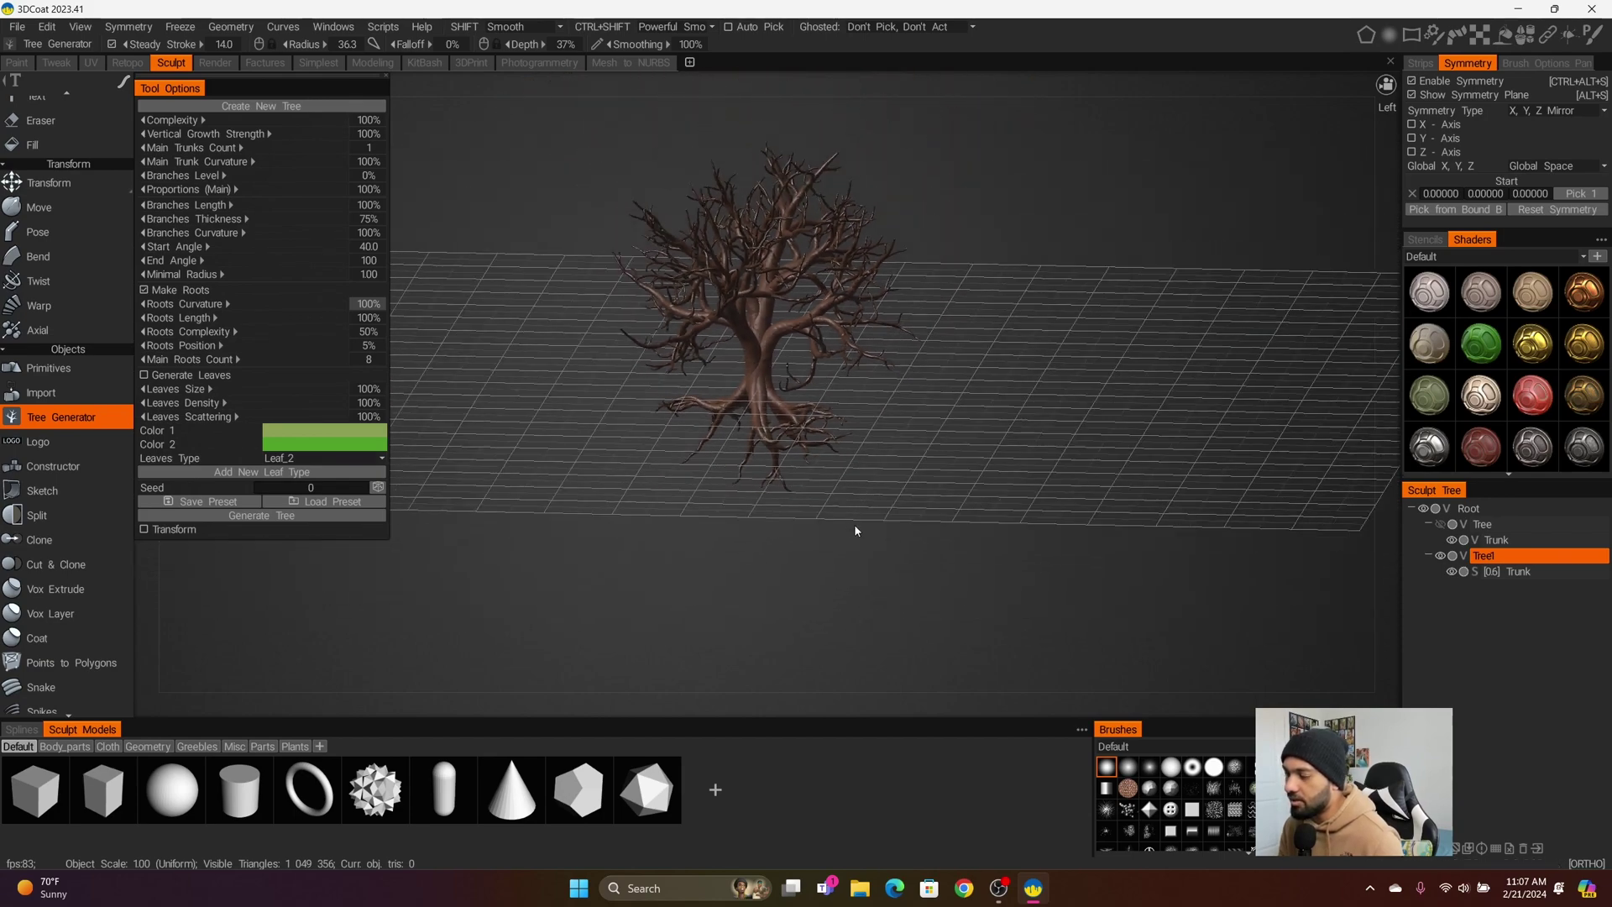
Set the roots complexity to 100% and examine the dense root branching up close
left_click_drag(854, 525, 736, 525)
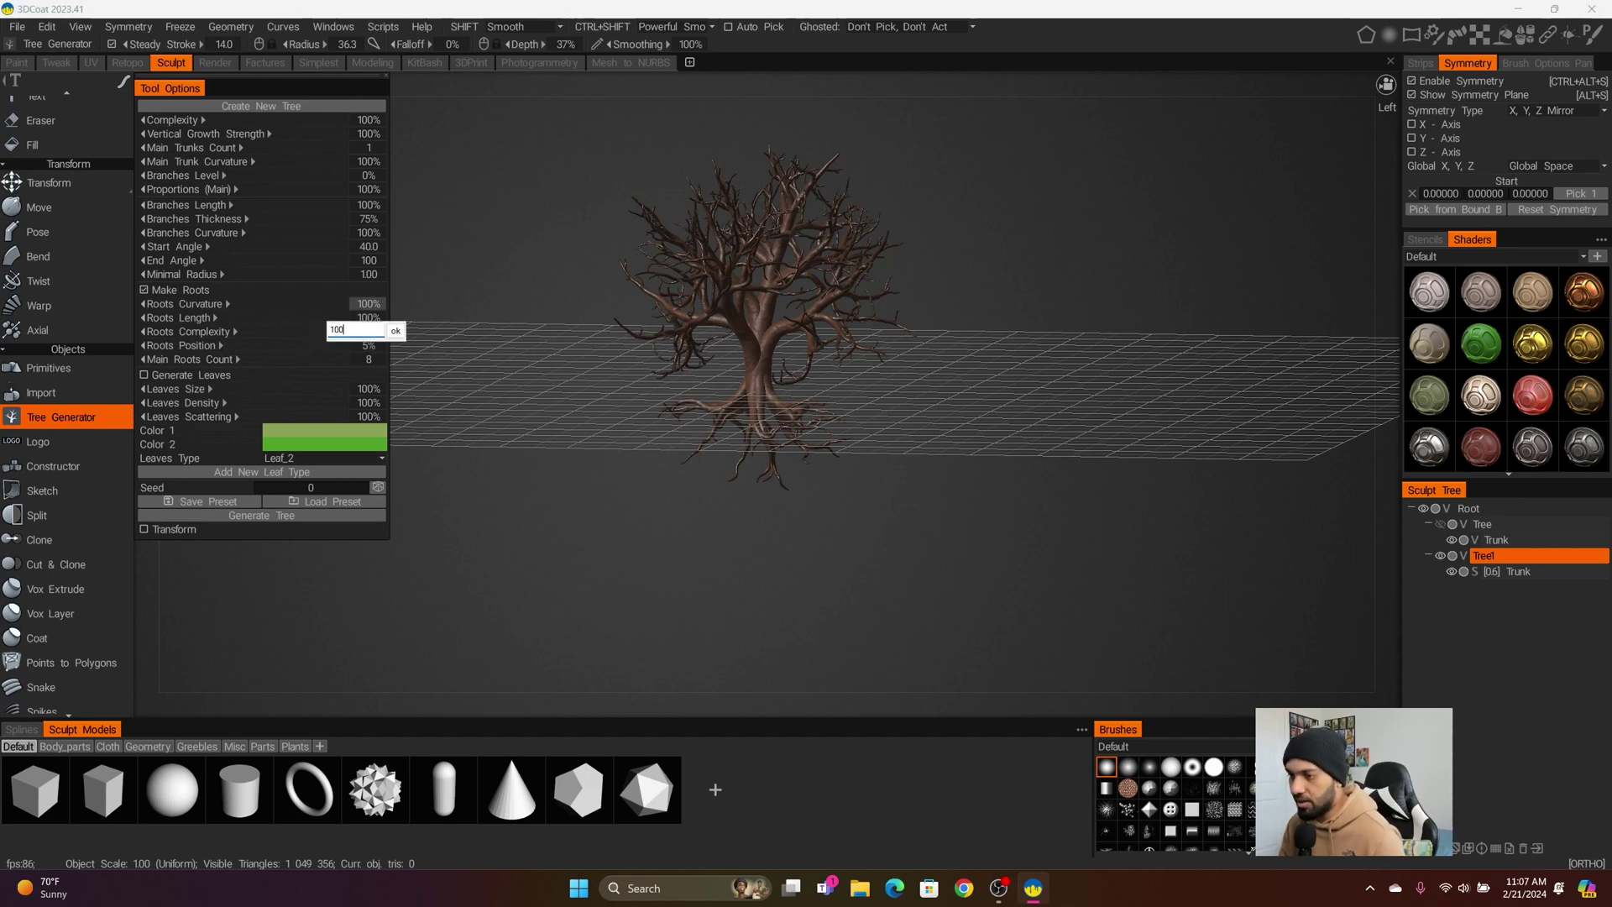
key("Return")
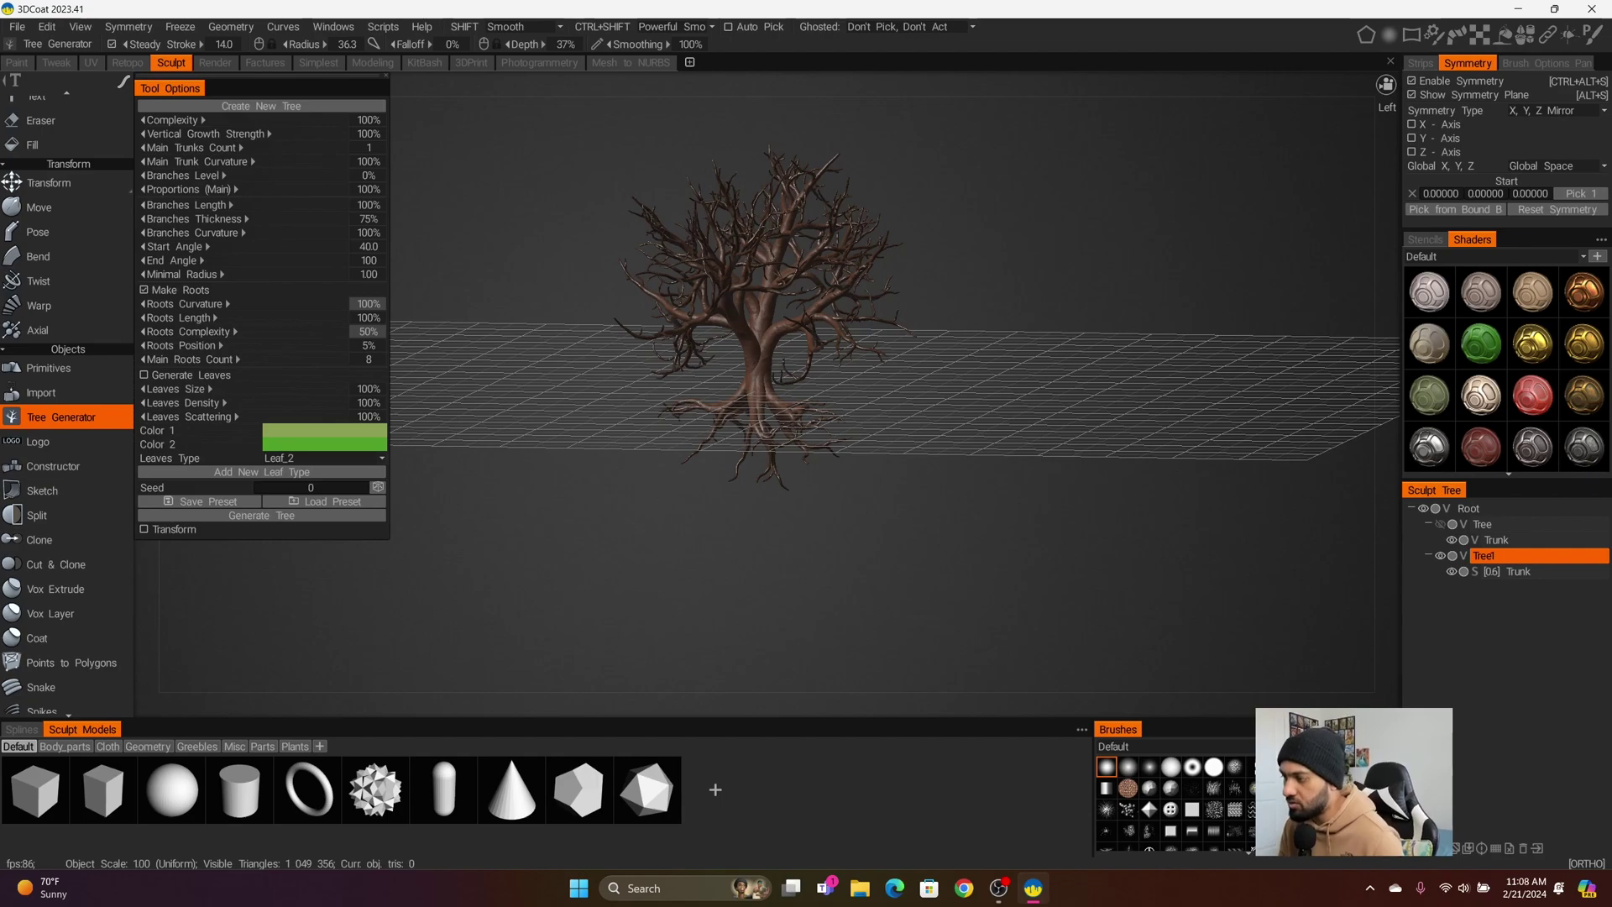
left_click_drag(870, 554, 387, 361)
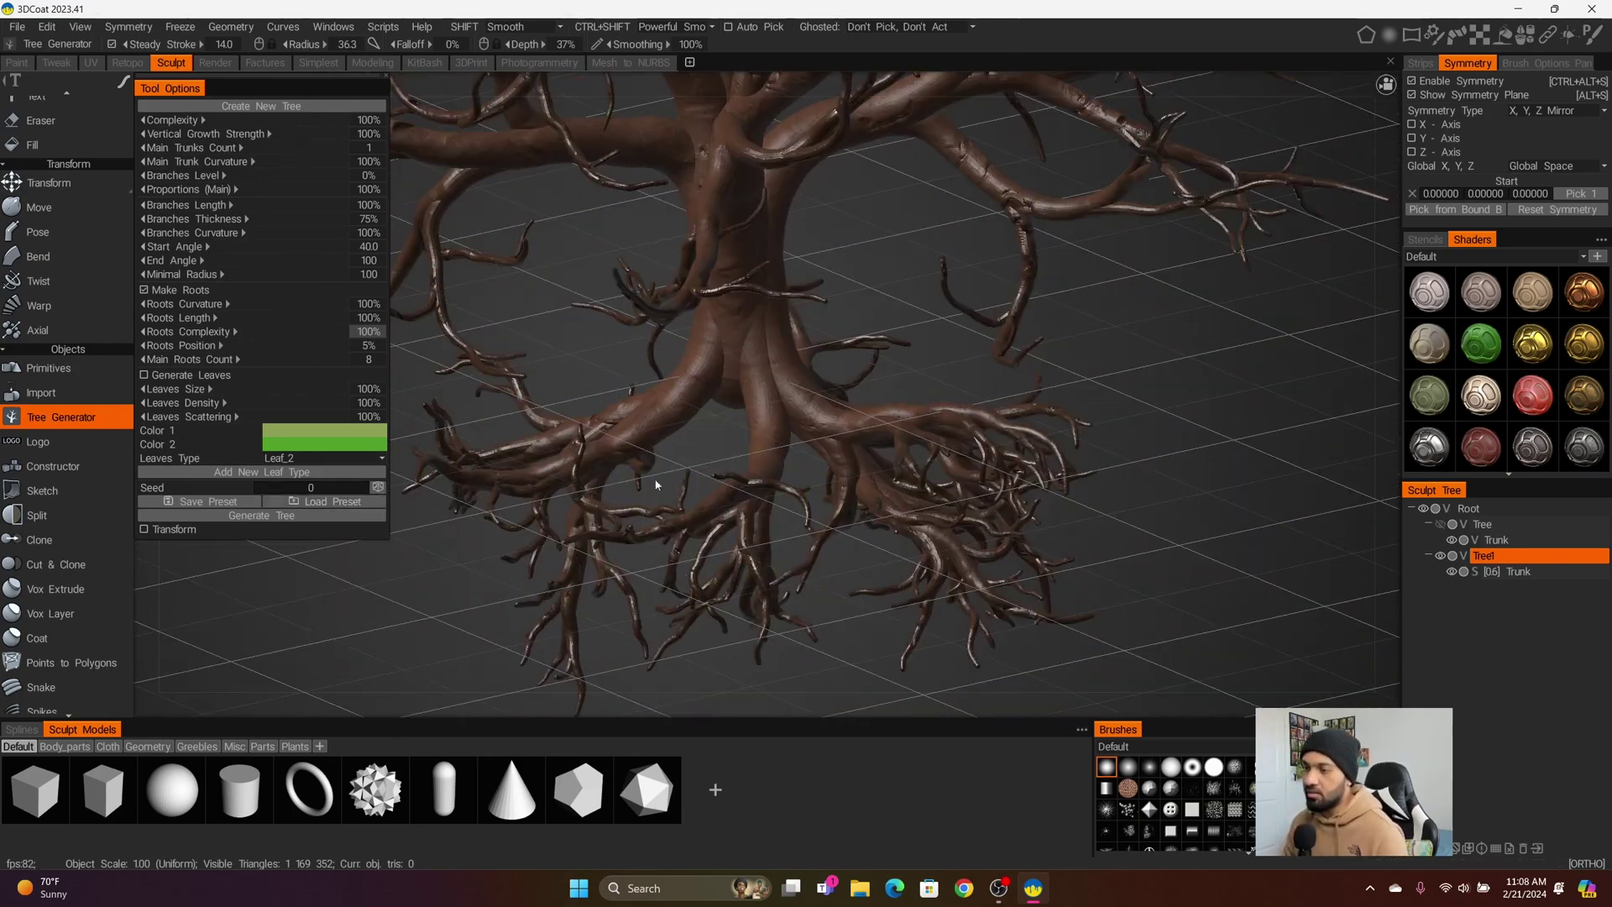
Set the roots complexity to 50% and view the whole tree with its simpler roots
left_click(367, 333)
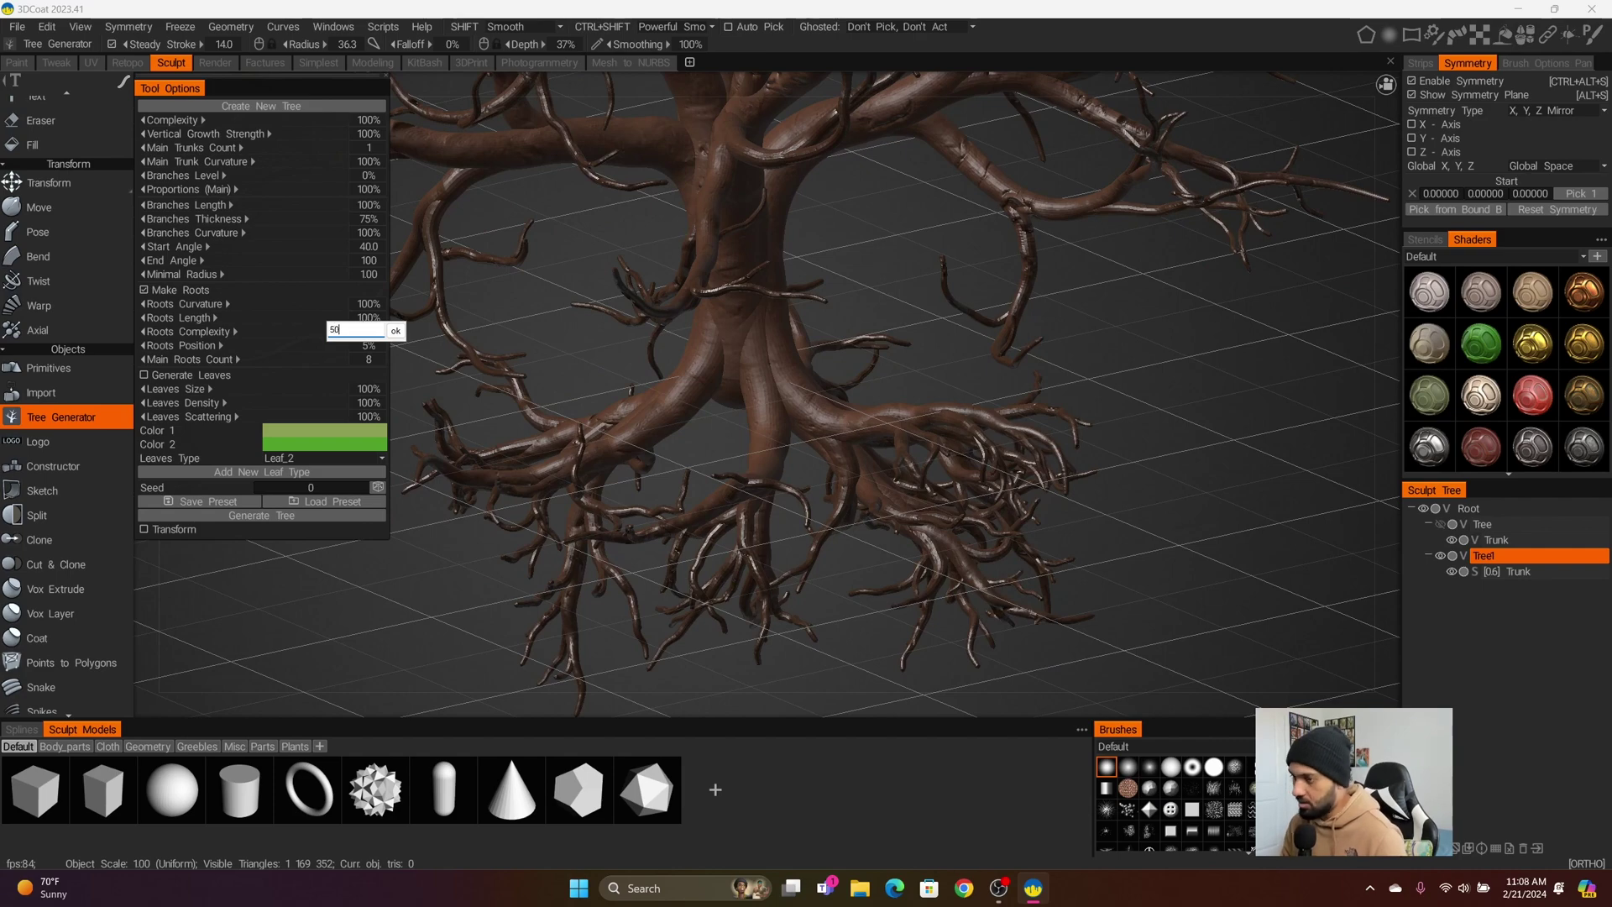
key("Return")
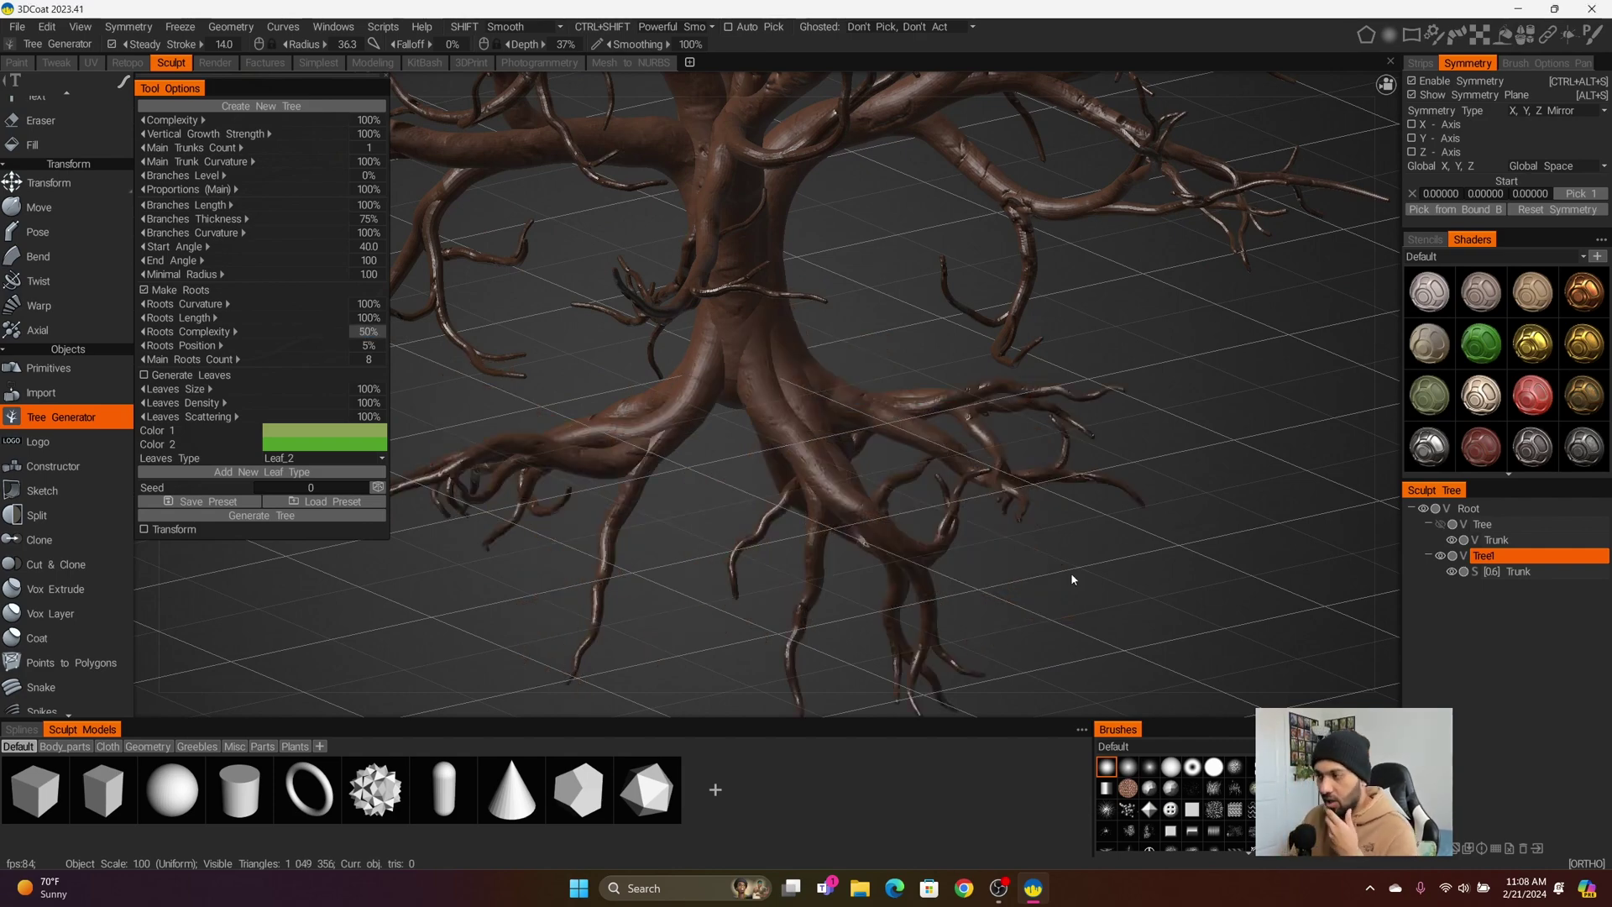
scroll(1063, 580, "down", 5)
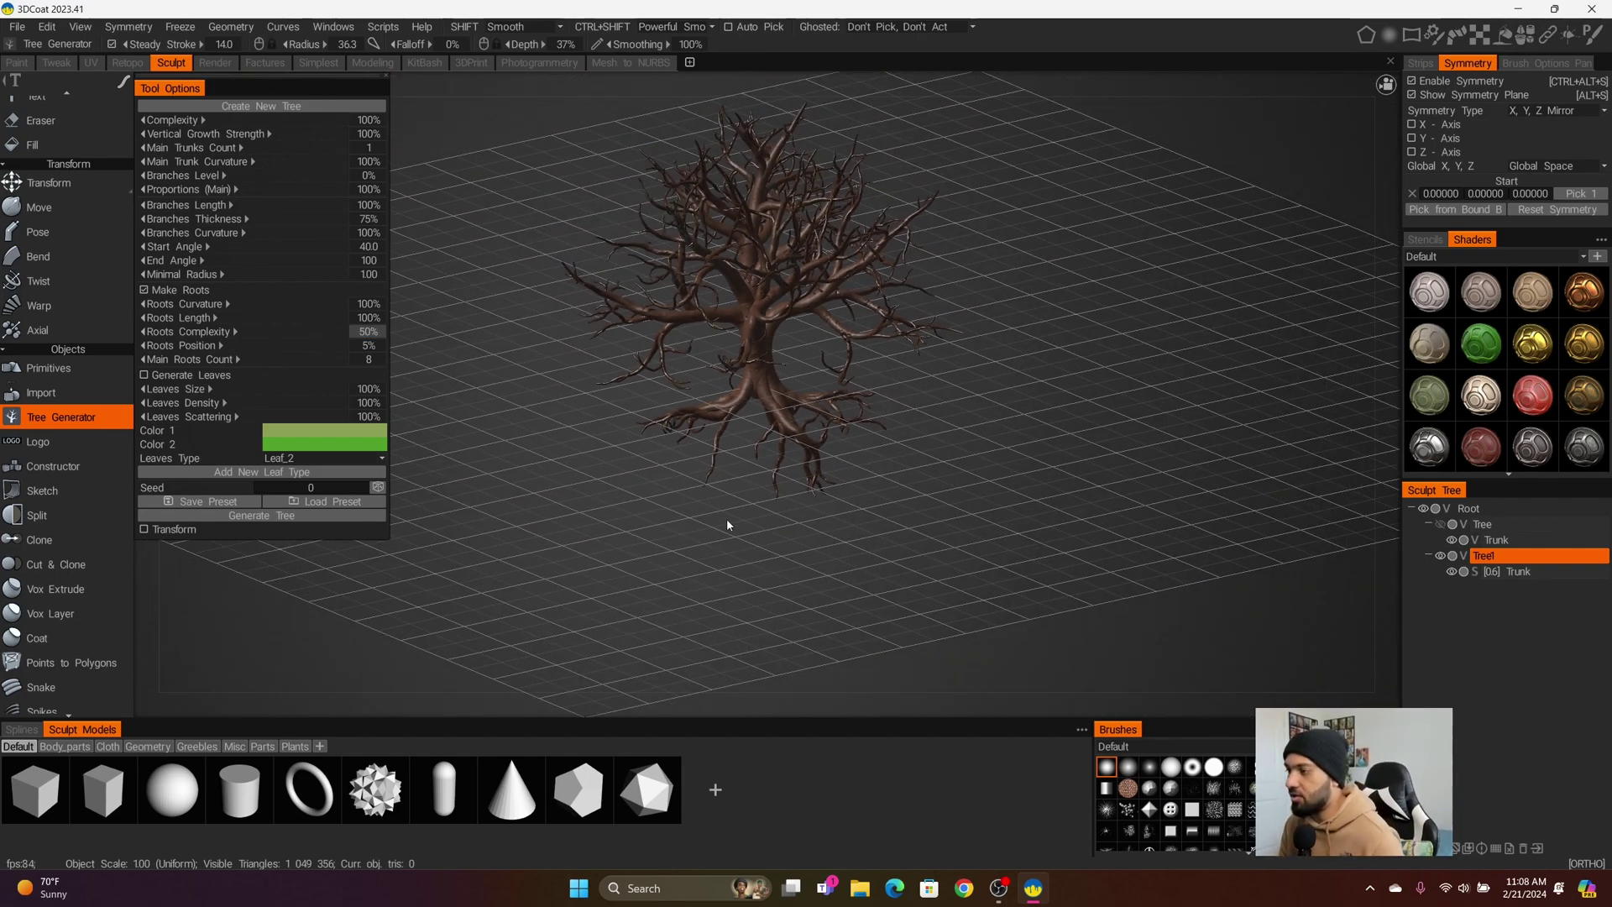
left_click_drag(728, 517, 590, 527)
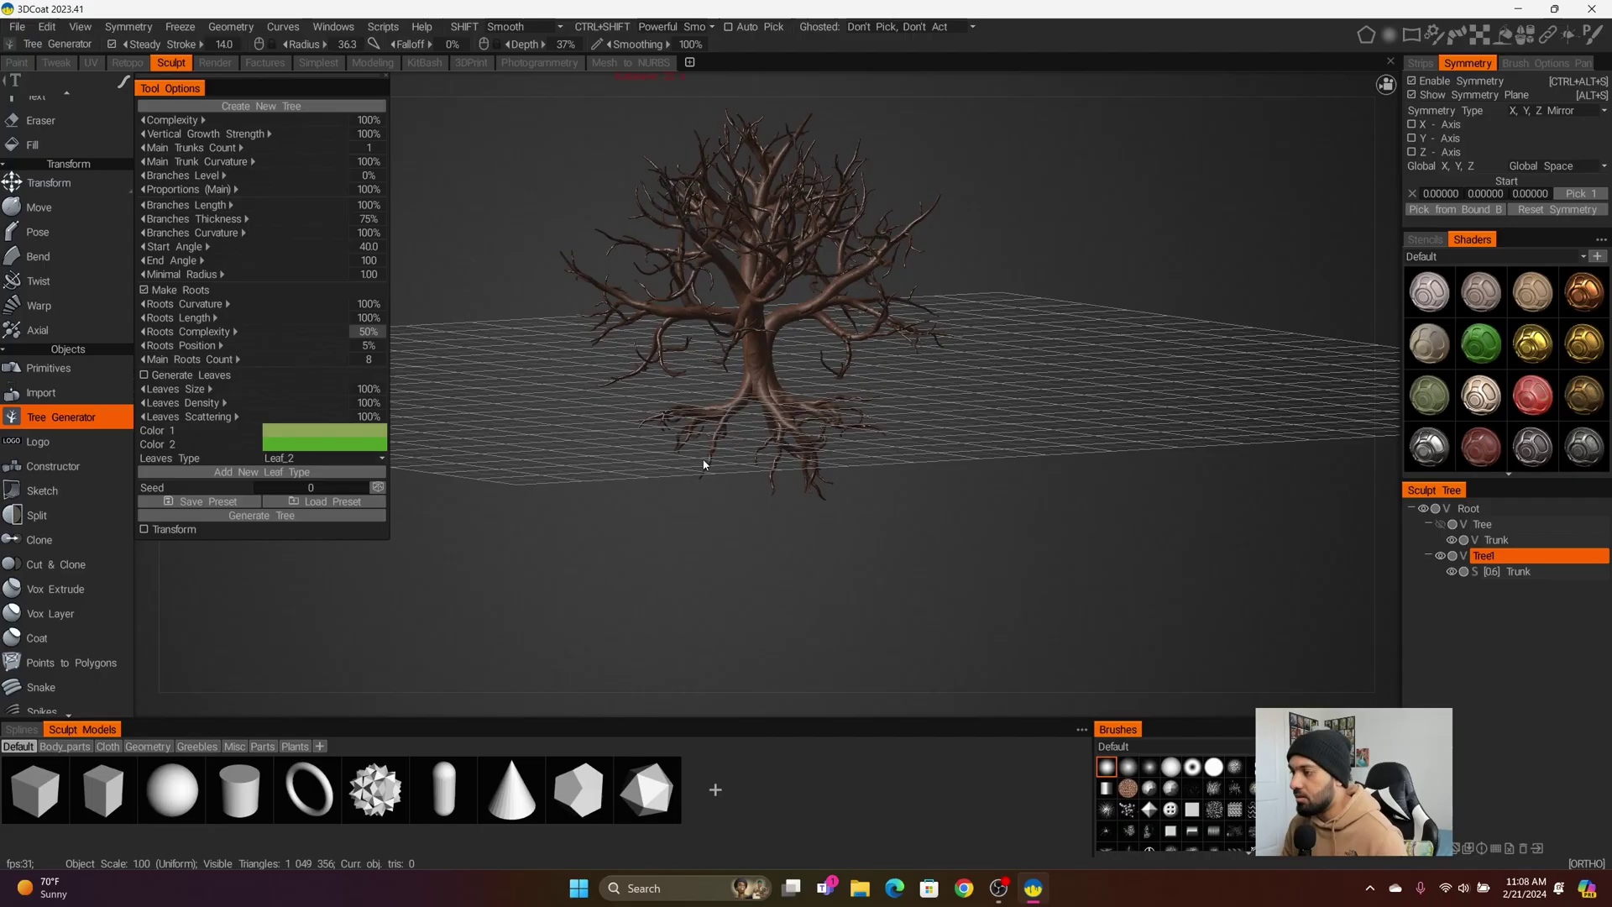
Set the roots position to 100% and view the trunk base from different sides
left_click(375, 345)
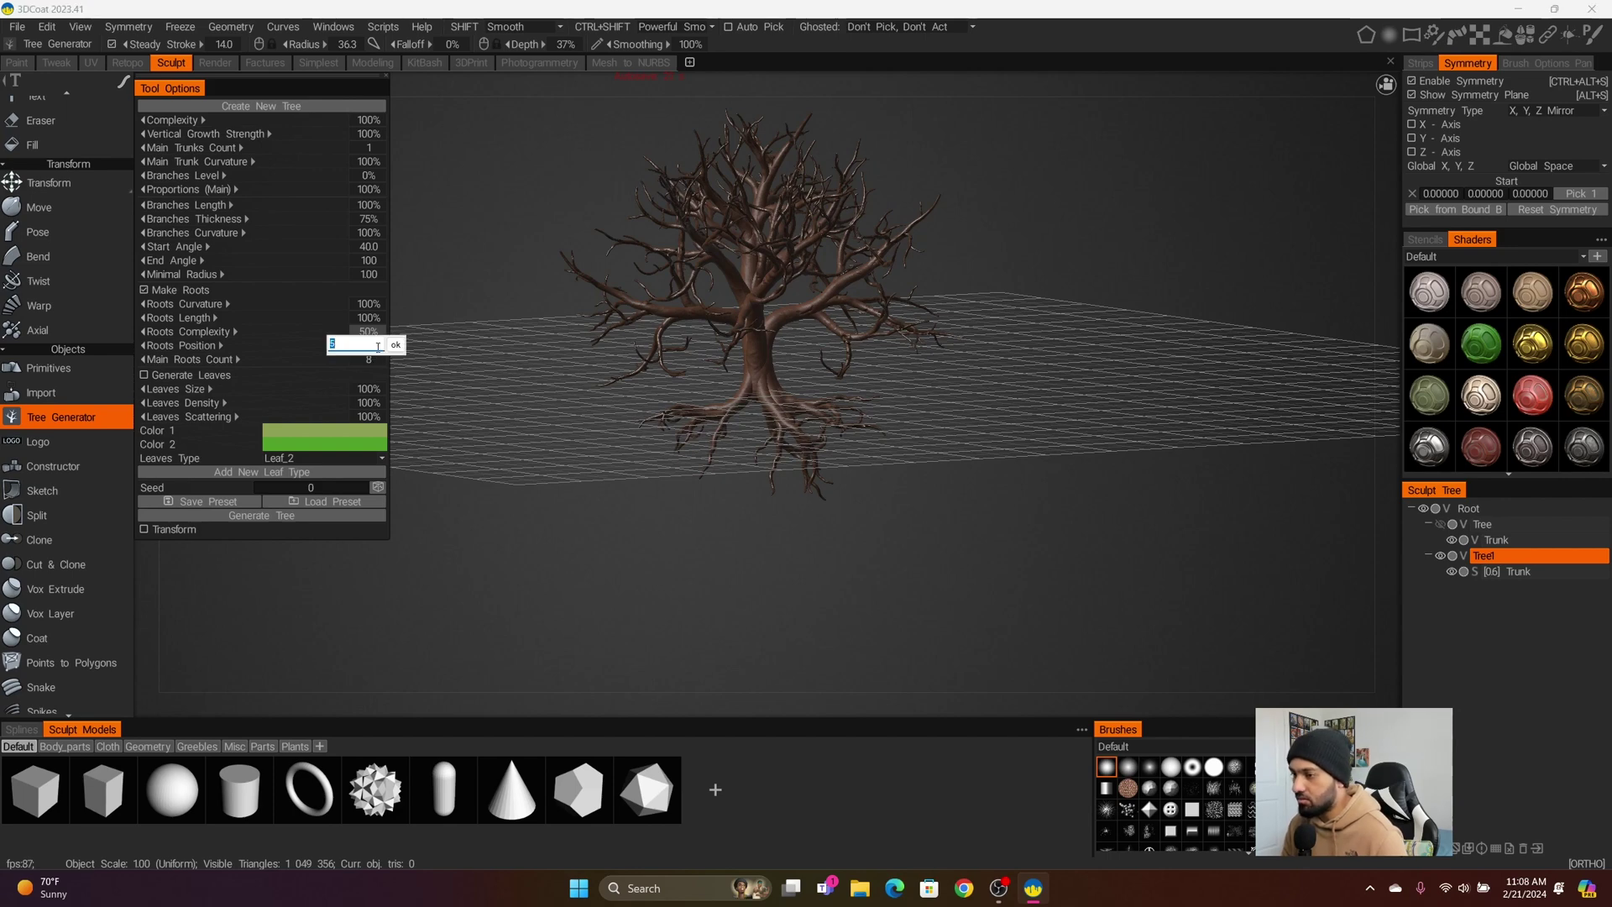
type("5")
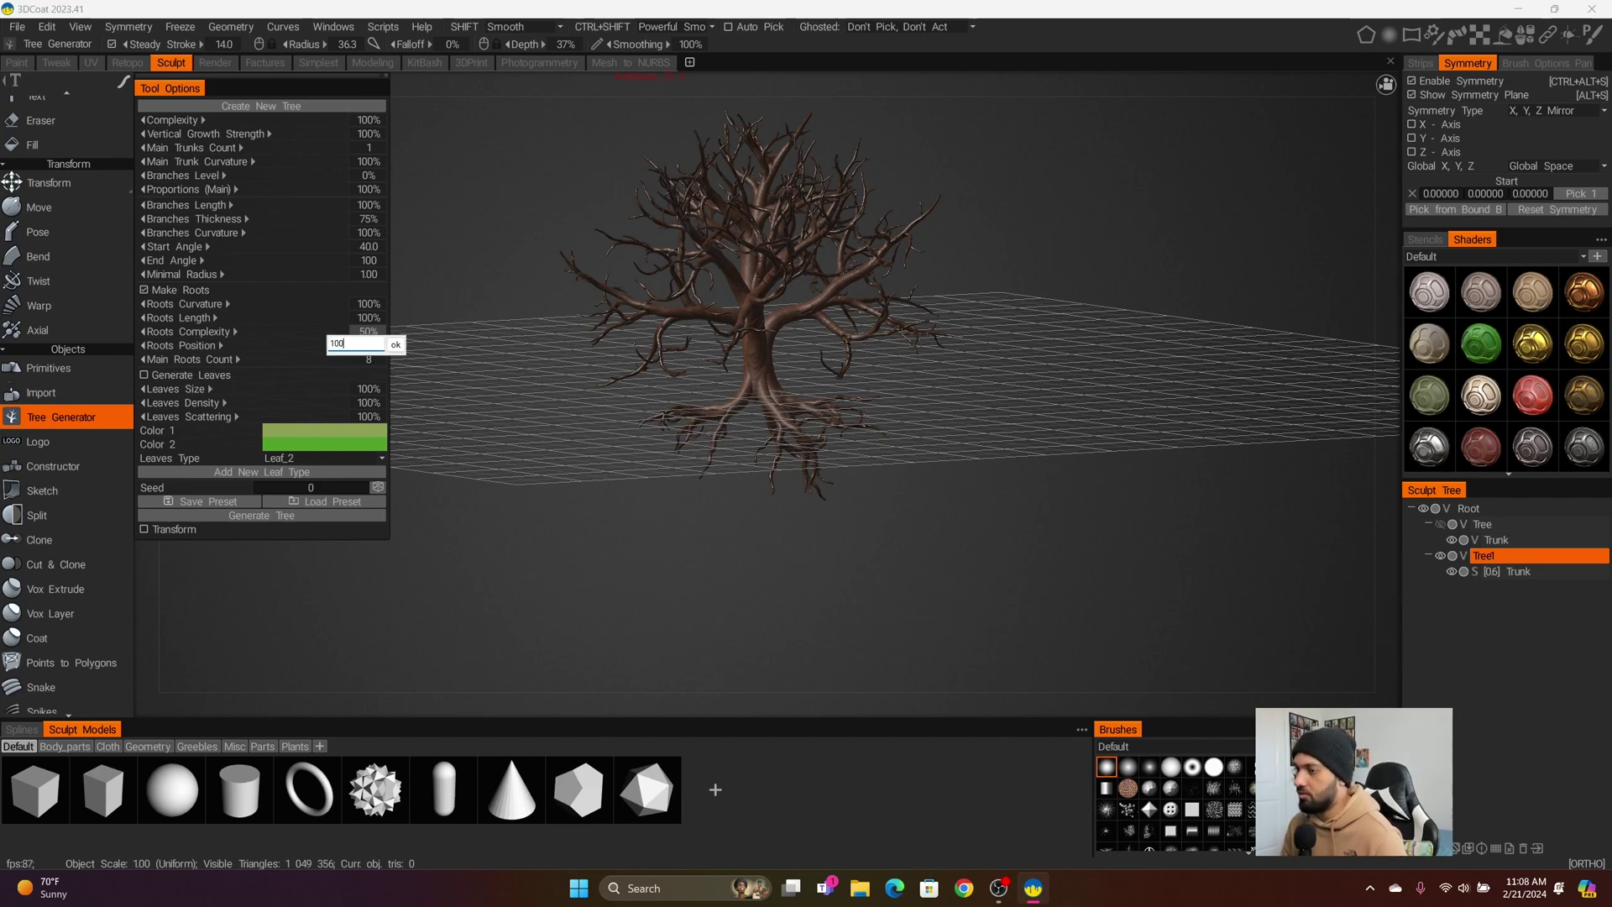
key("Return")
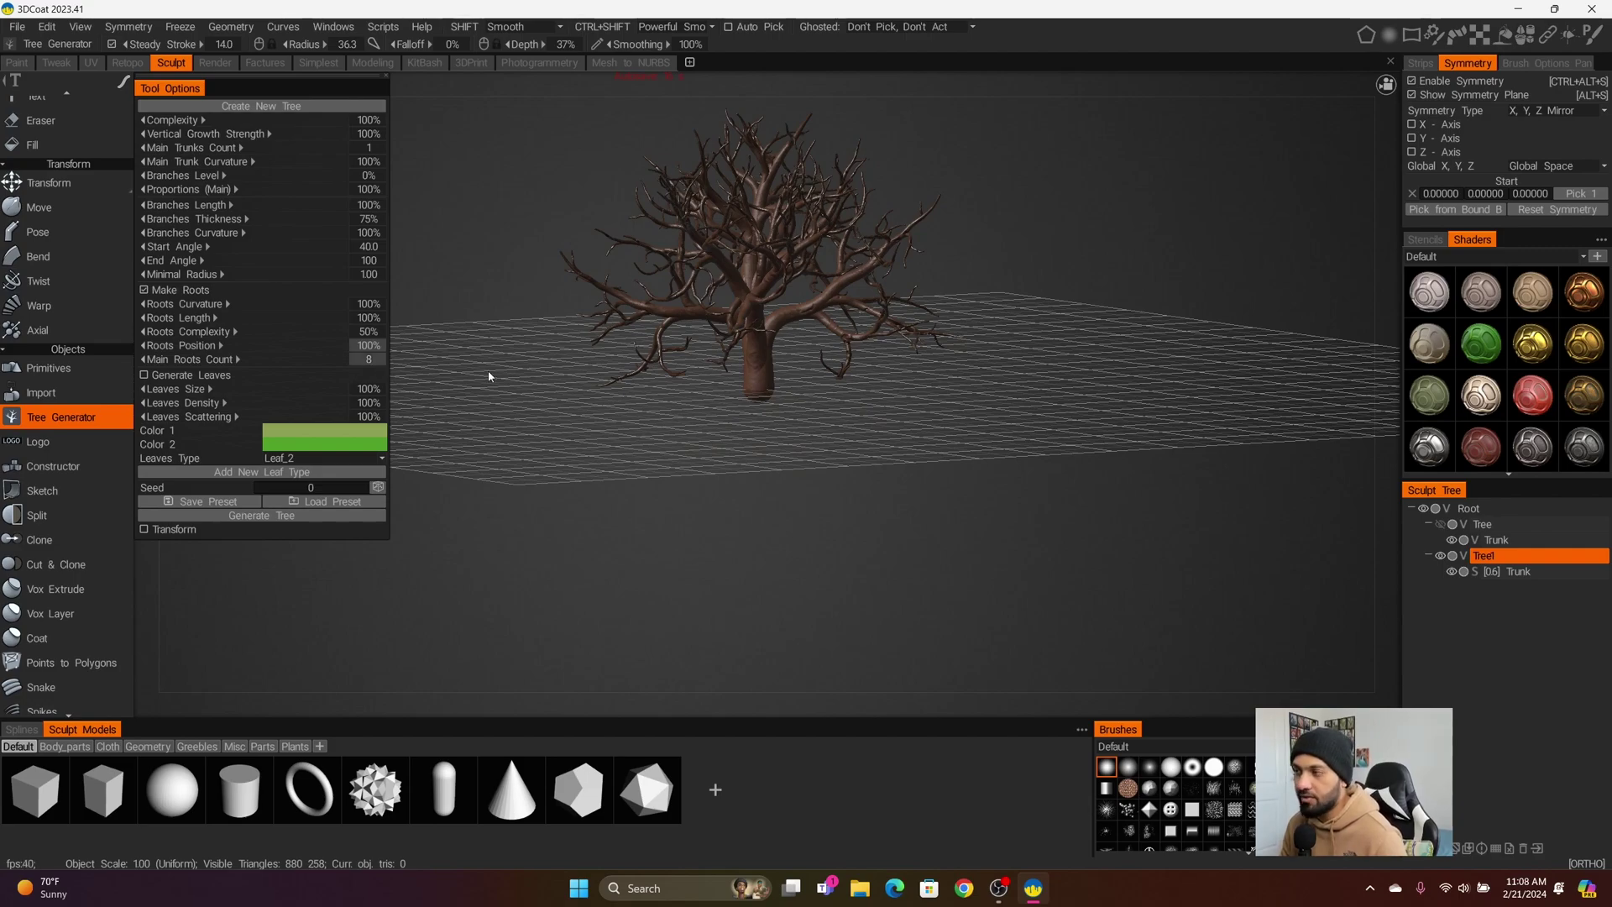
left_click_drag(487, 370, 896, 389)
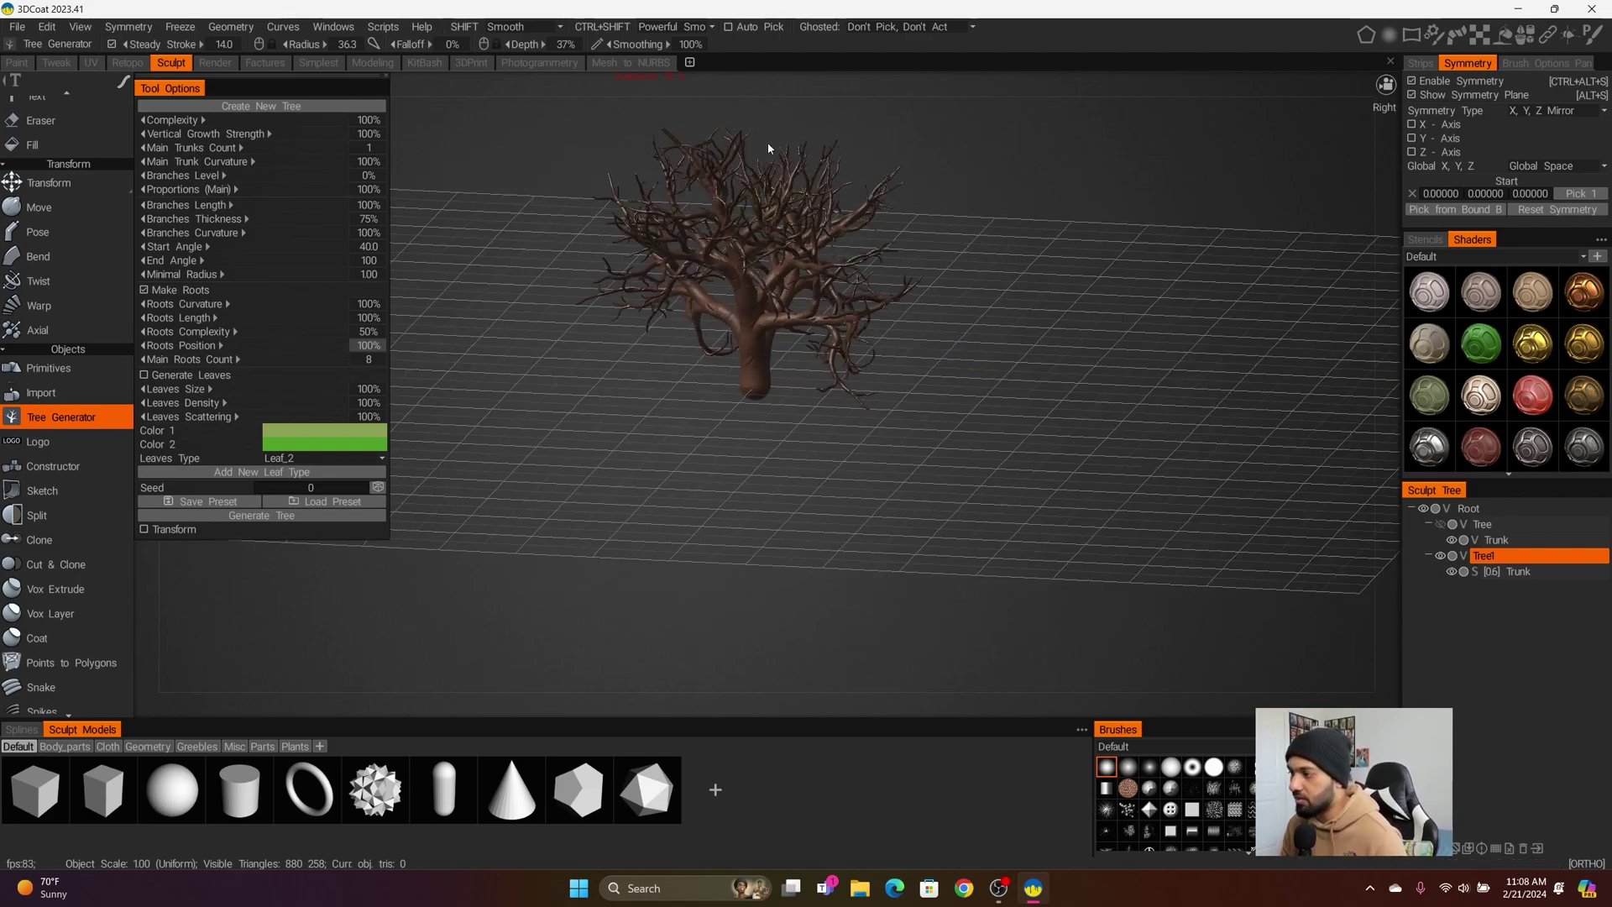
left_click_drag(992, 484, 758, 472)
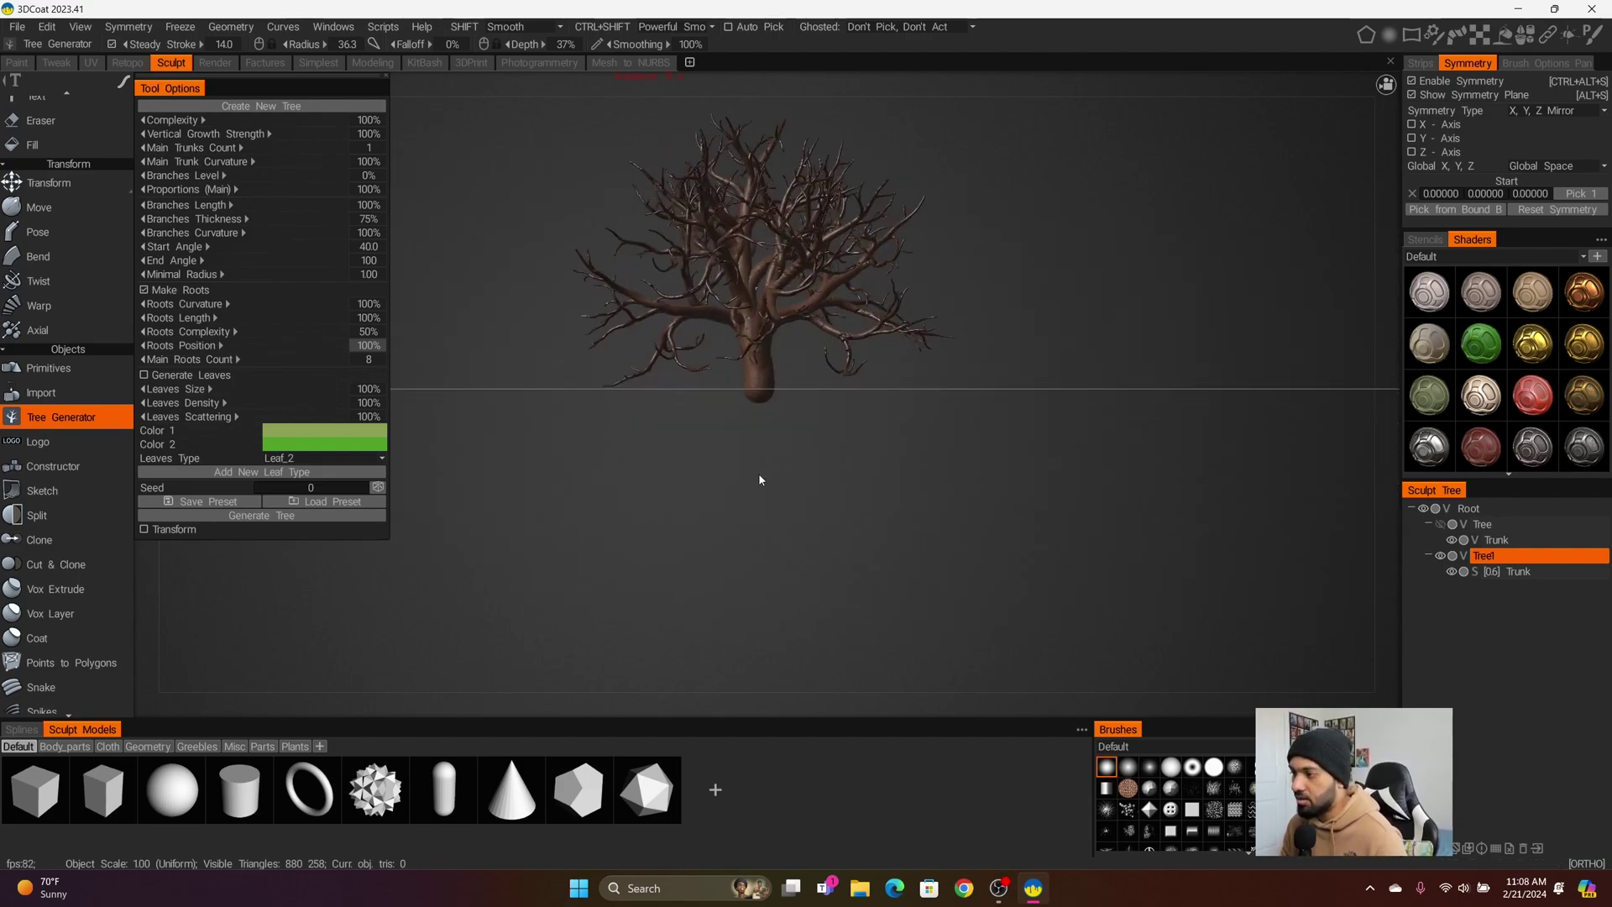
Set the roots position to 0% and view the tree from the side
double_click(370, 345)
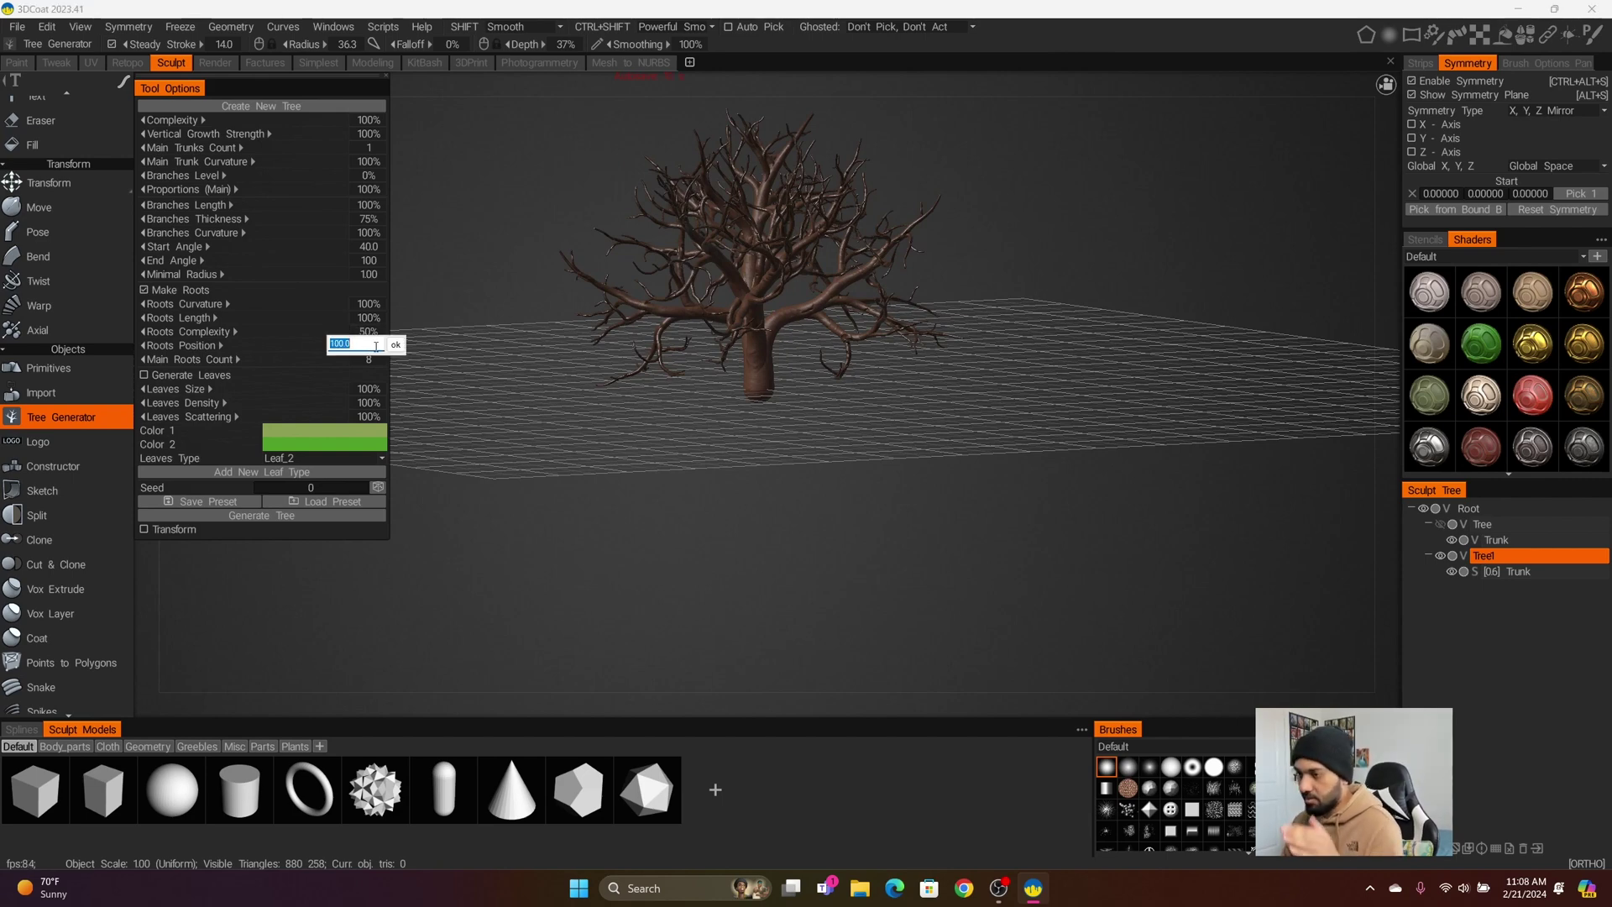
key("Return")
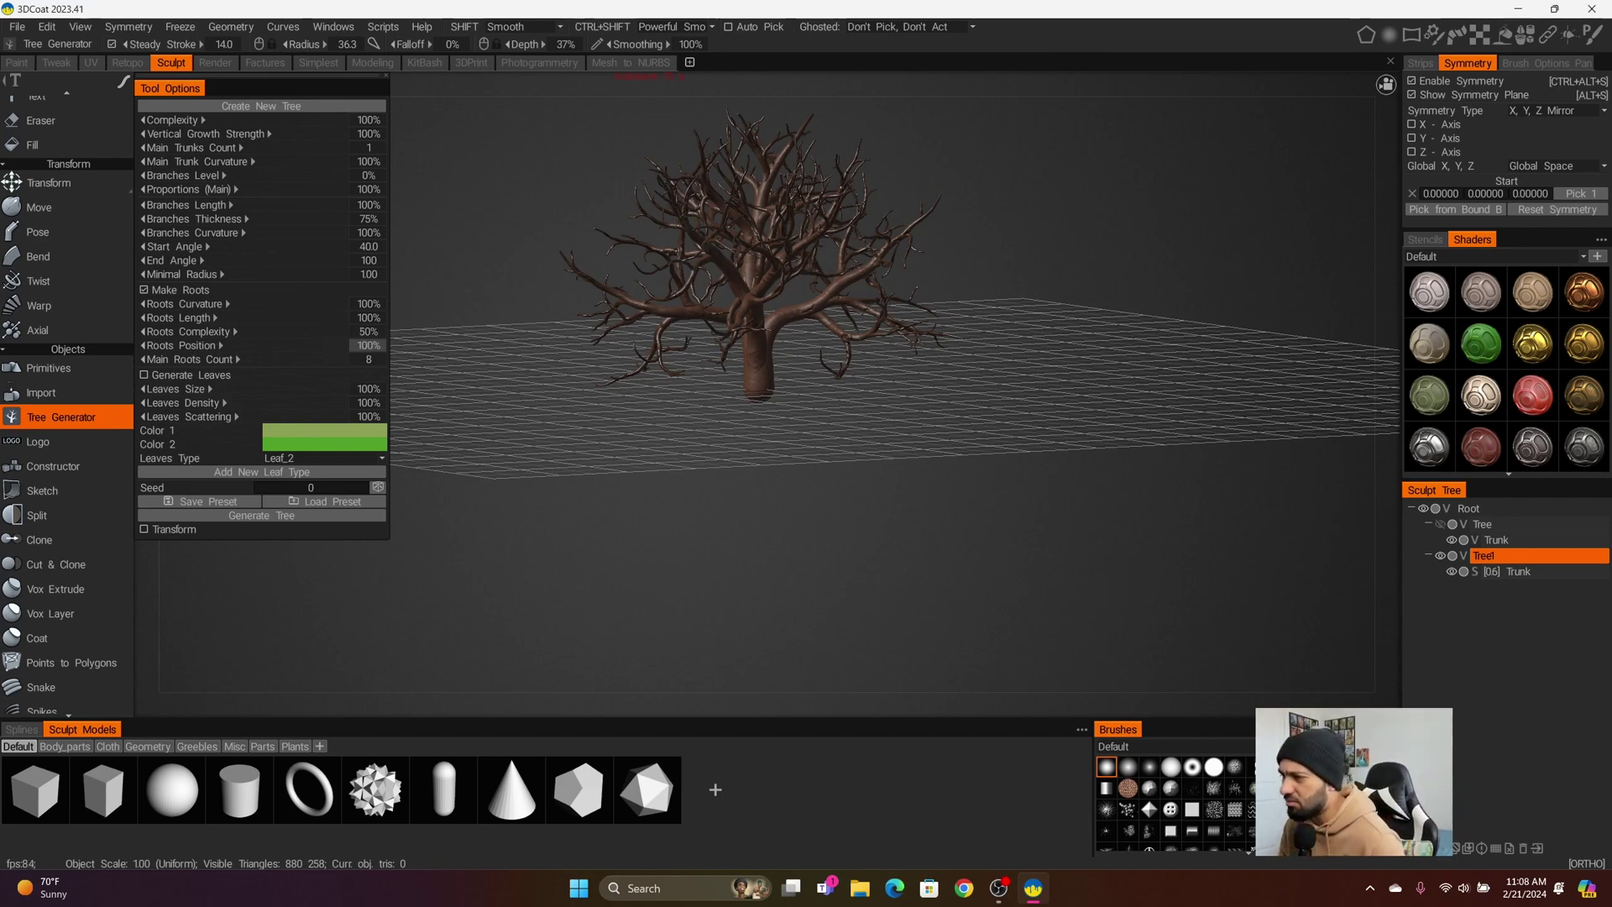
left_click_drag(863, 541, 749, 492)
scroll(754, 524, "down", 3)
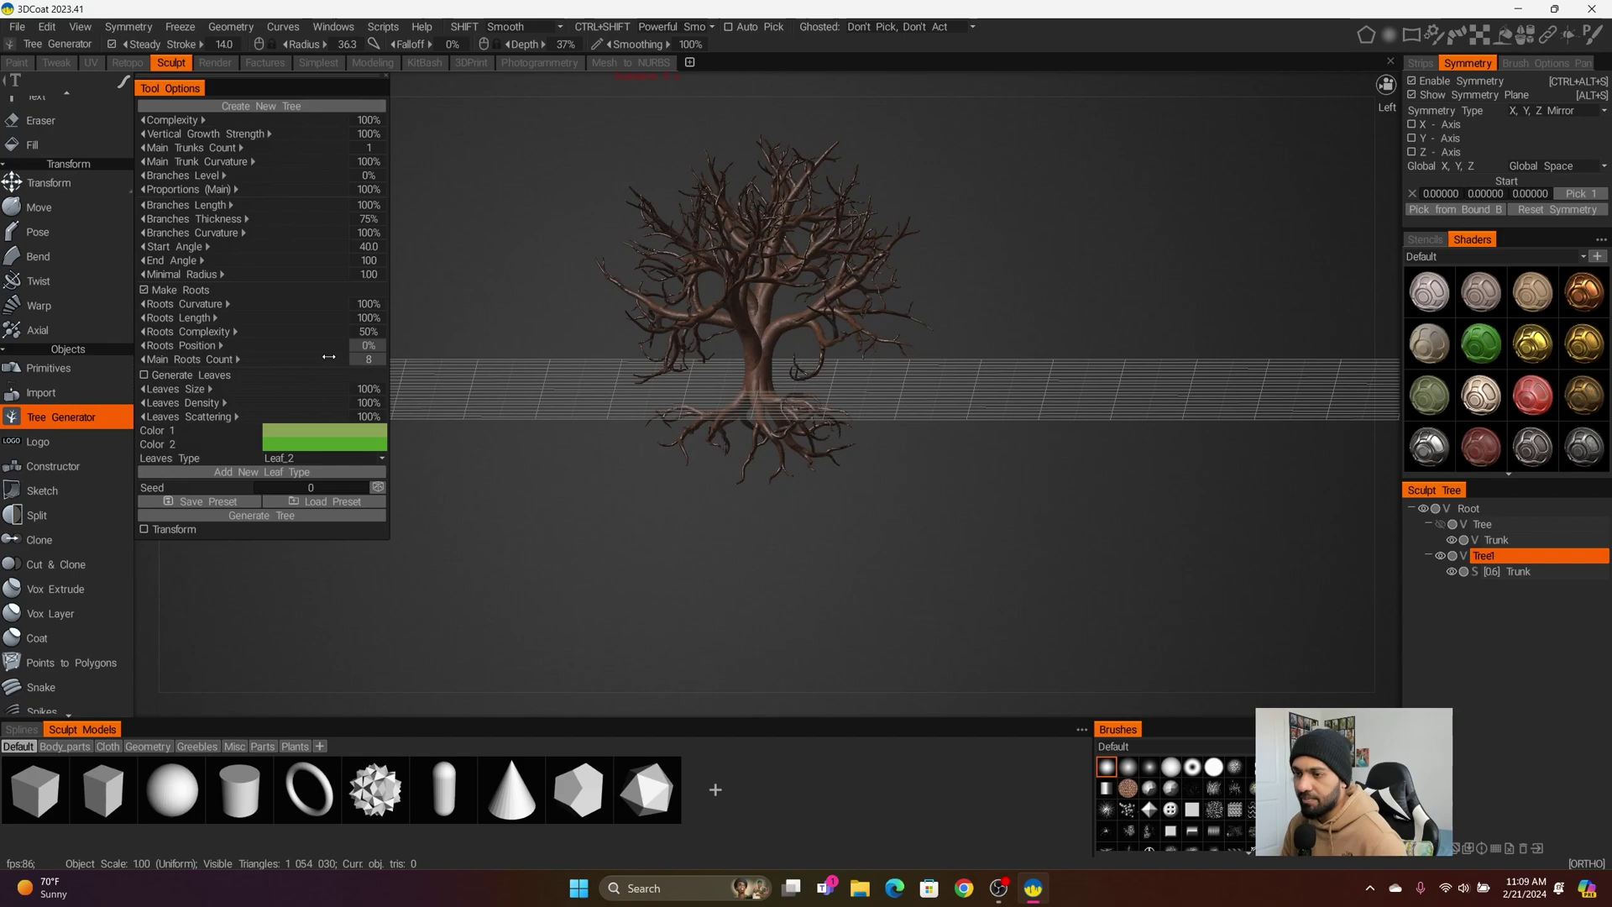
Examine the tree's roots up close and from several angles, finishing with a view of the whole tree
left_click_drag(606, 456, 655, 513)
right_click_drag(672, 513, 777, 572)
left_click_drag(778, 573, 808, 469)
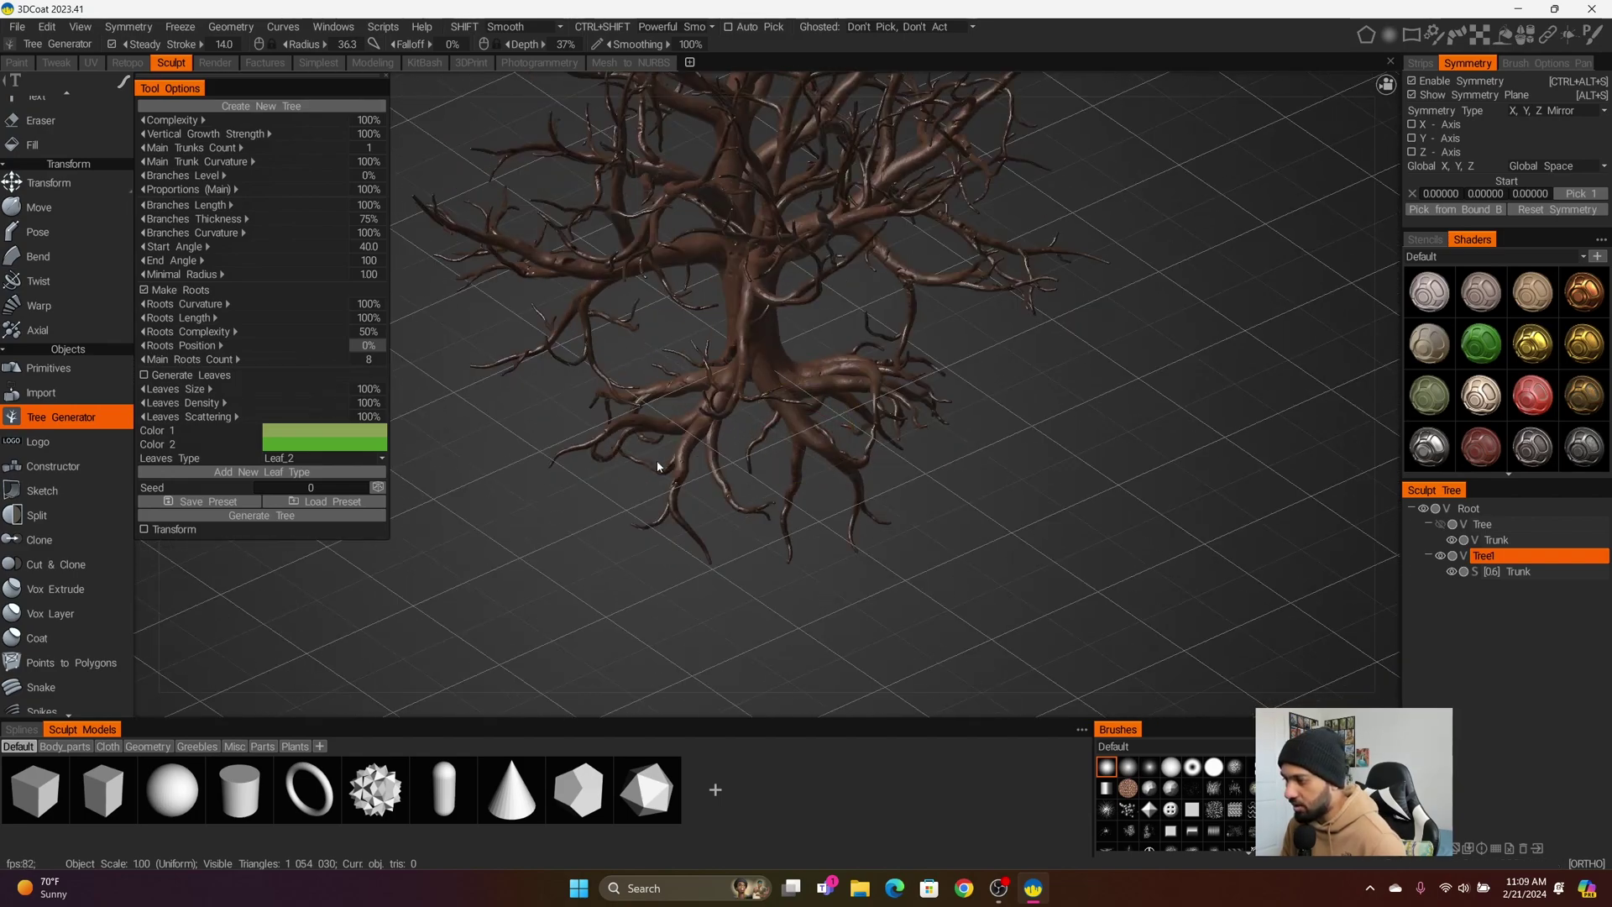
mouse_move(657, 463)
left_mouse_down()
mouse_move(662, 538)
mouse_move(687, 534)
left_mouse_up()
left_click_drag(744, 426, 677, 454)
left_click_drag(549, 544, 734, 519)
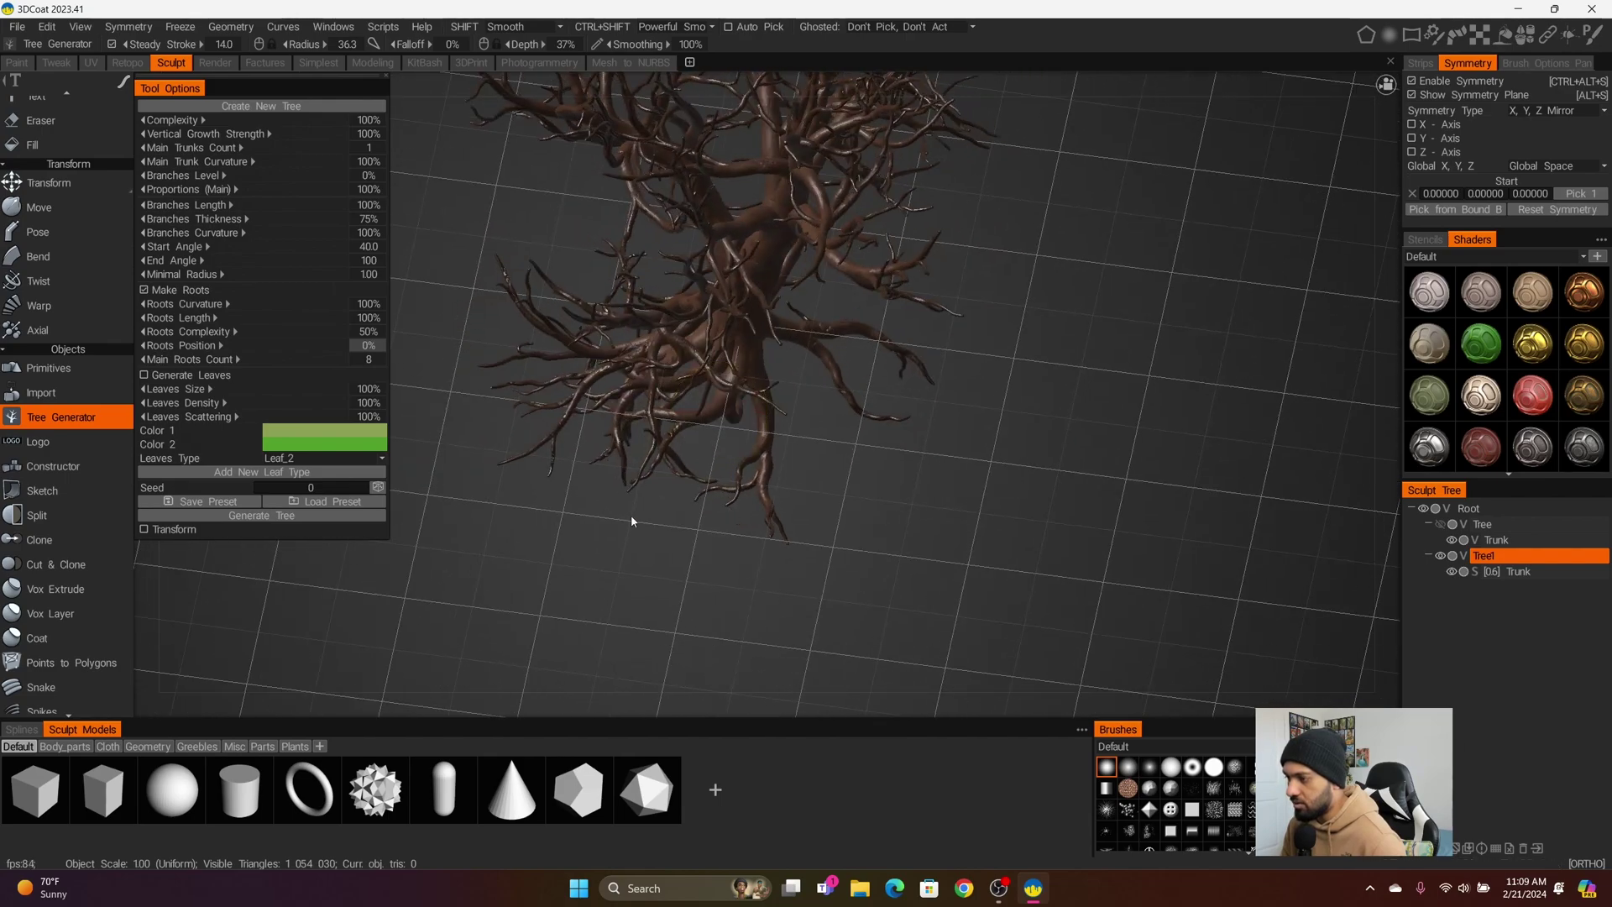
mouse_move(632, 515)
left_mouse_down()
mouse_move(658, 565)
mouse_move(738, 388)
mouse_move(601, 492)
mouse_move(741, 383)
mouse_move(738, 425)
left_mouse_up()
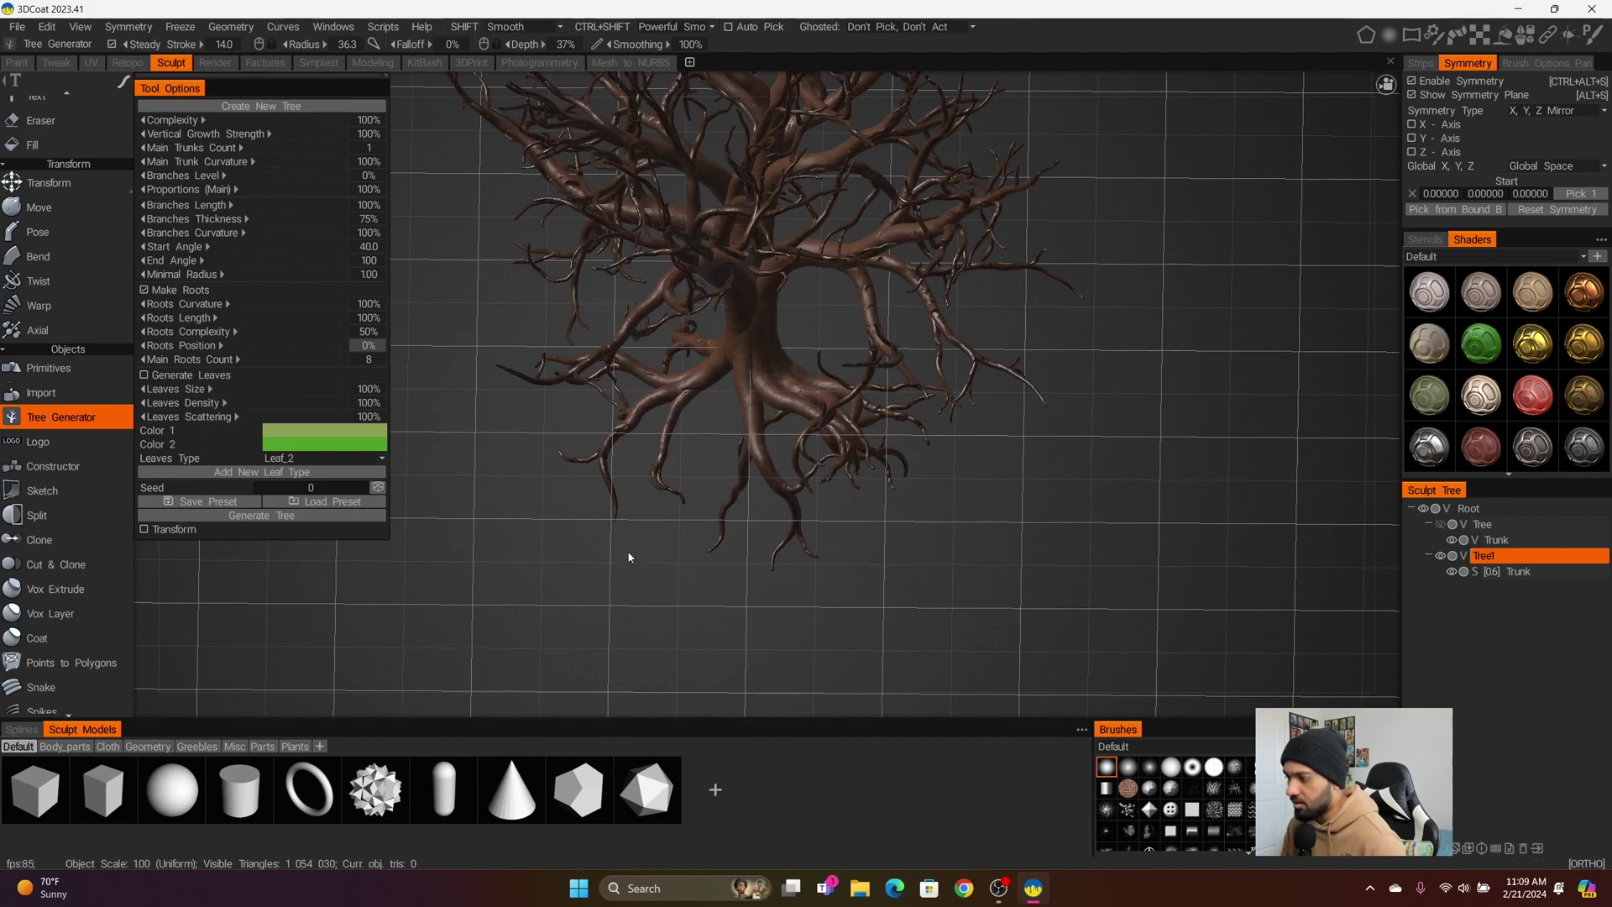
left_click_drag(681, 600, 643, 528)
scroll(765, 572, "down", 4)
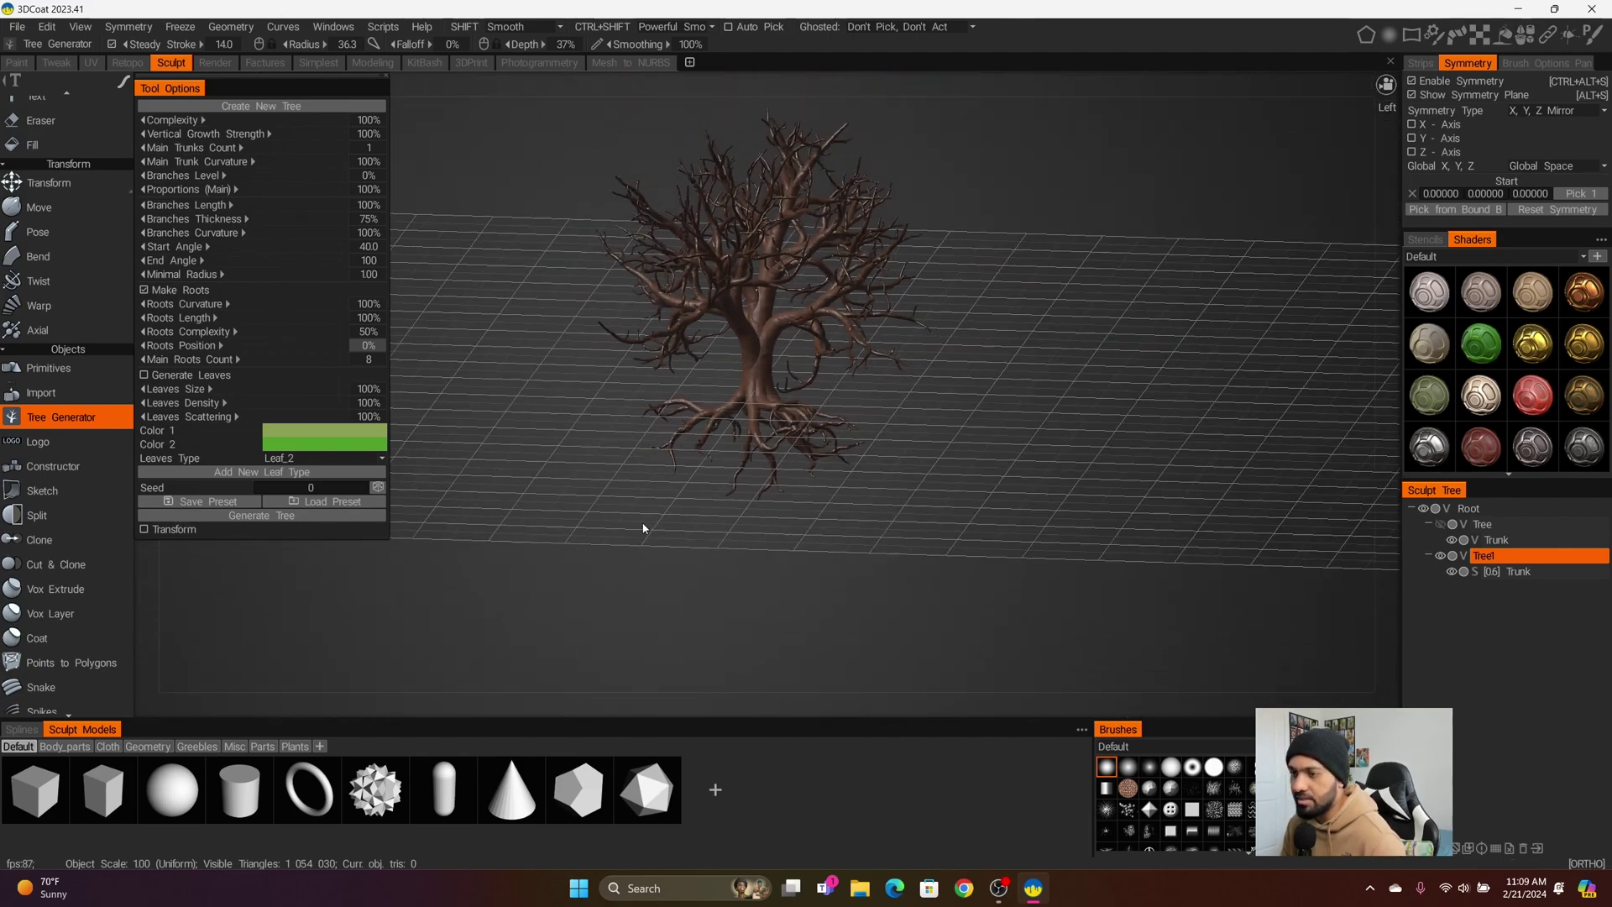
Set the main roots count to 15 and view the denser root base
left_click(372, 361)
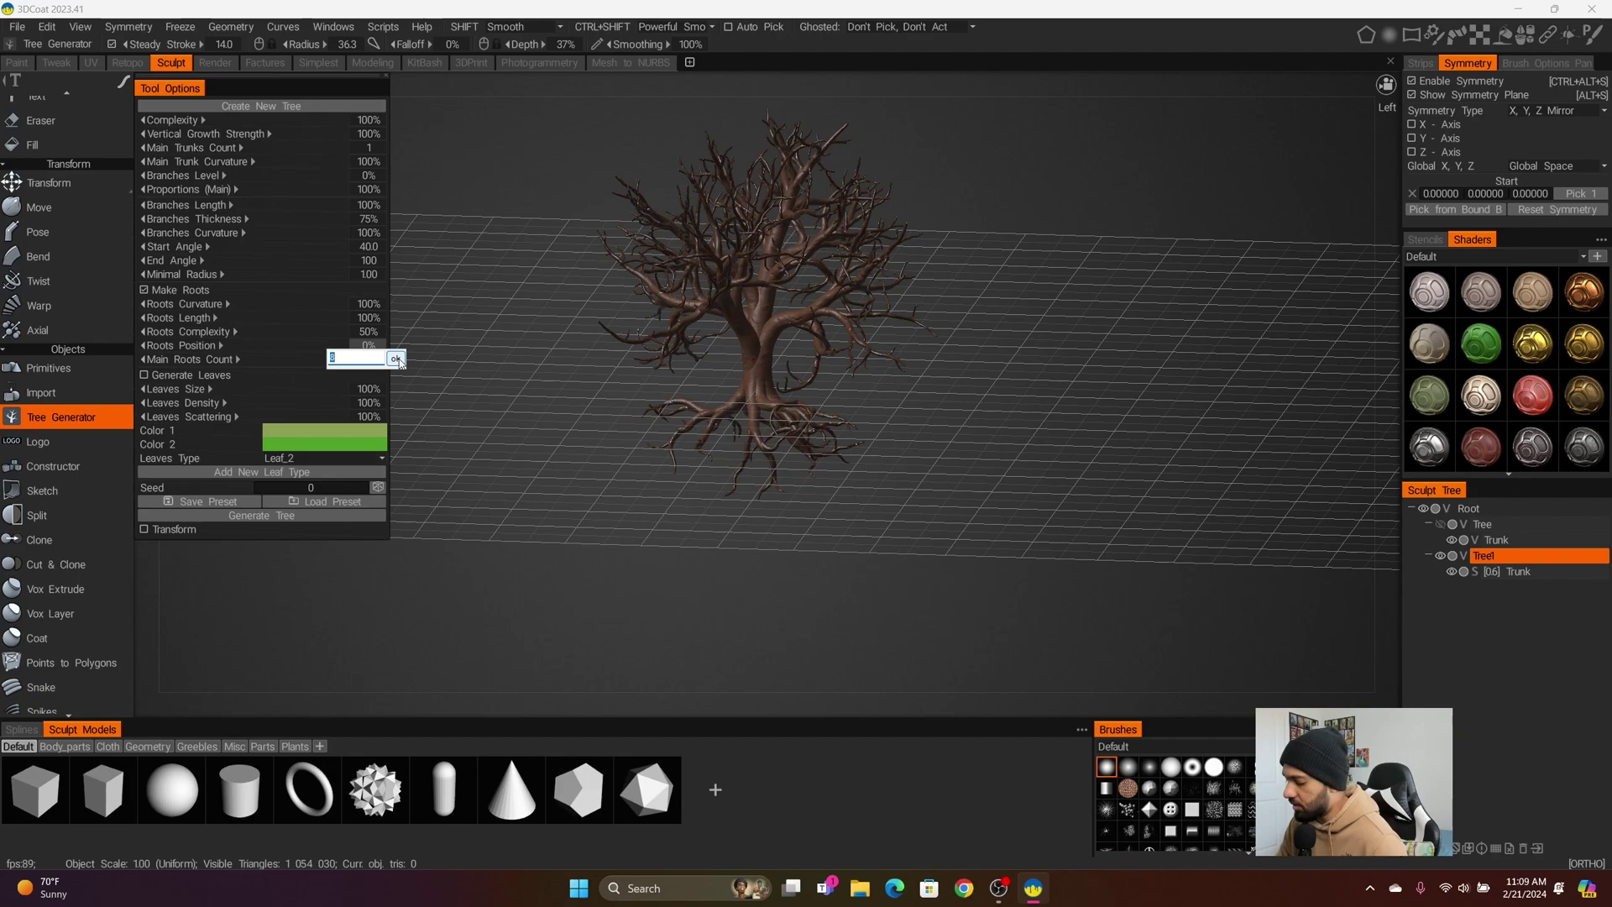
type("10")
key("Return")
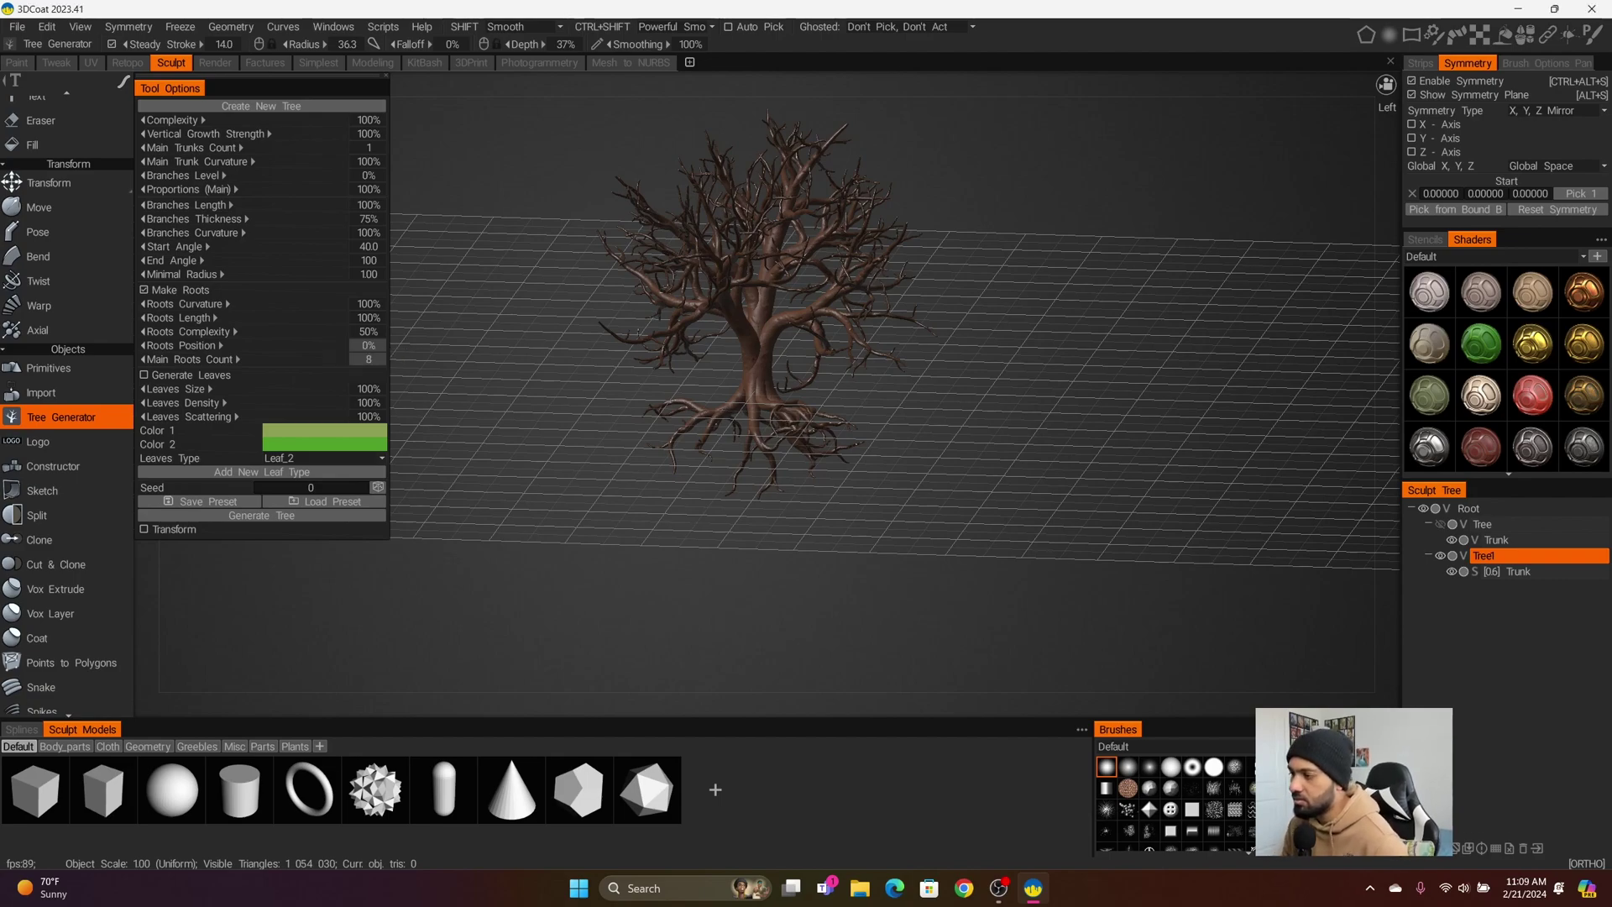
left_click_drag(855, 440, 687, 542)
scroll(759, 499, "up", 4)
scroll(818, 560, "down", 3)
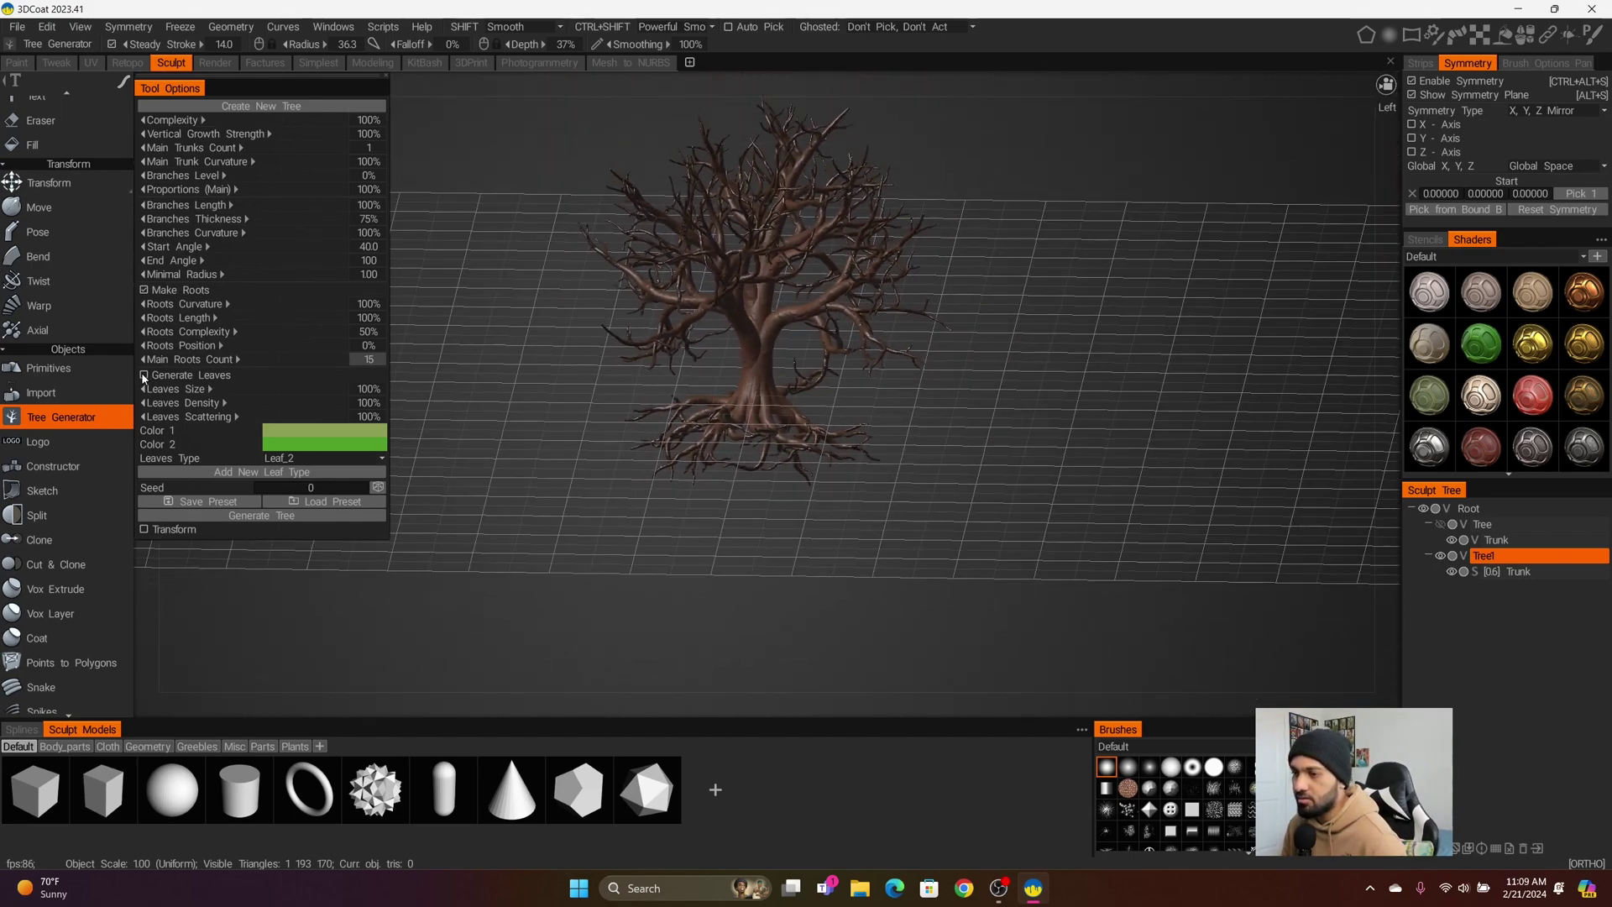
Enable leaf generation with the Leaf_2 type and view the leafy tree from the front
left_click(144, 376)
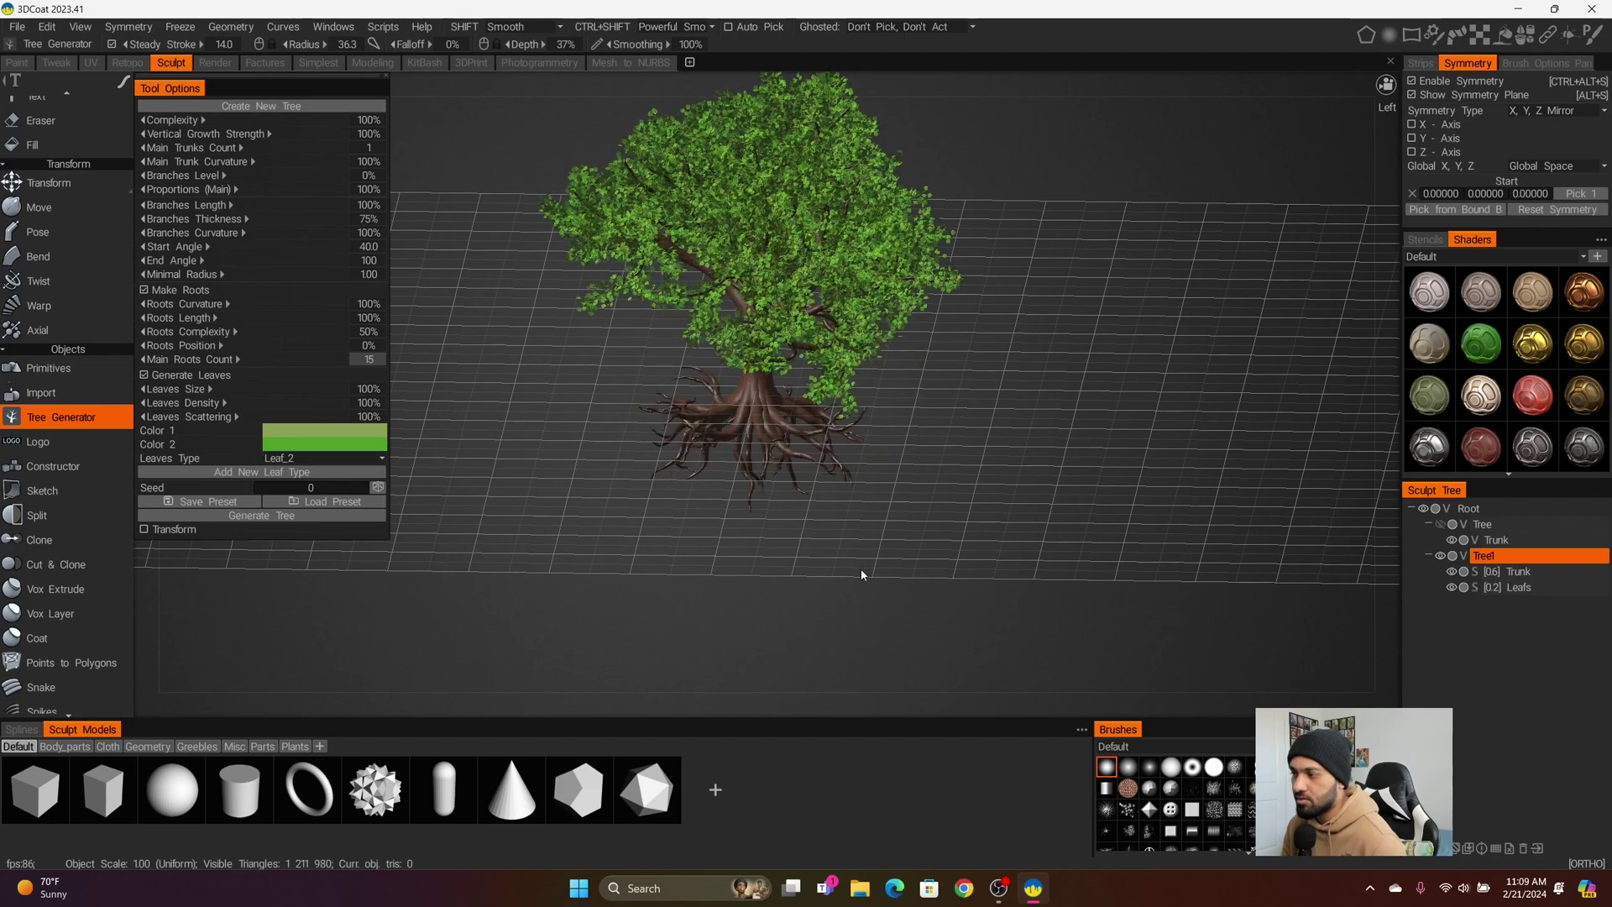
left_click_drag(859, 567, 555, 546)
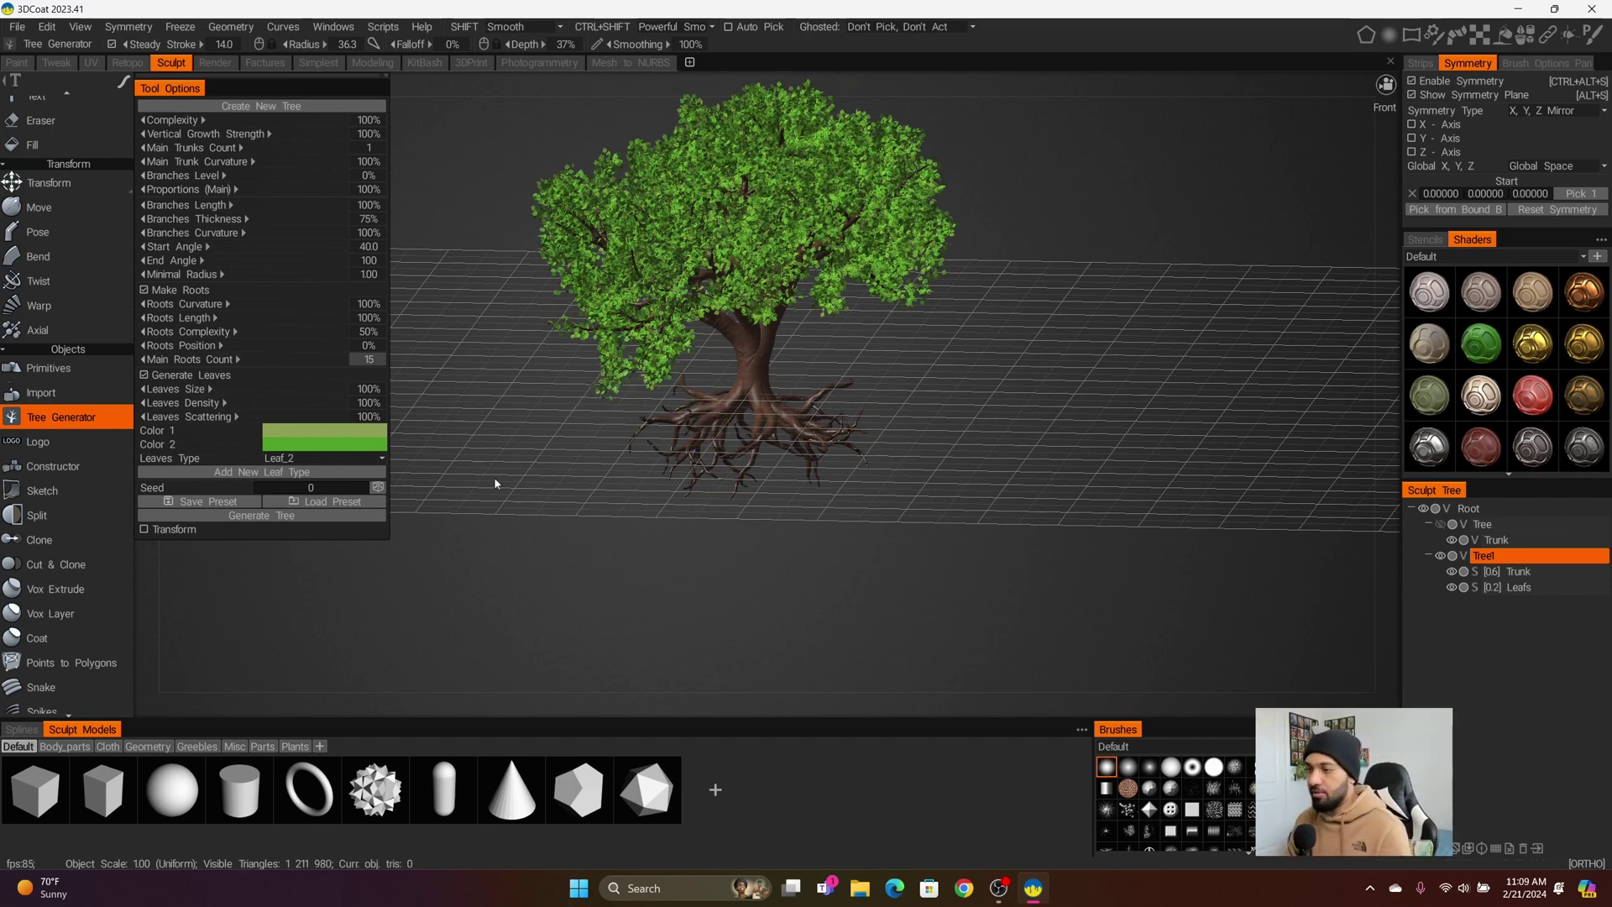
middle_click_drag(914, 415, 923, 461)
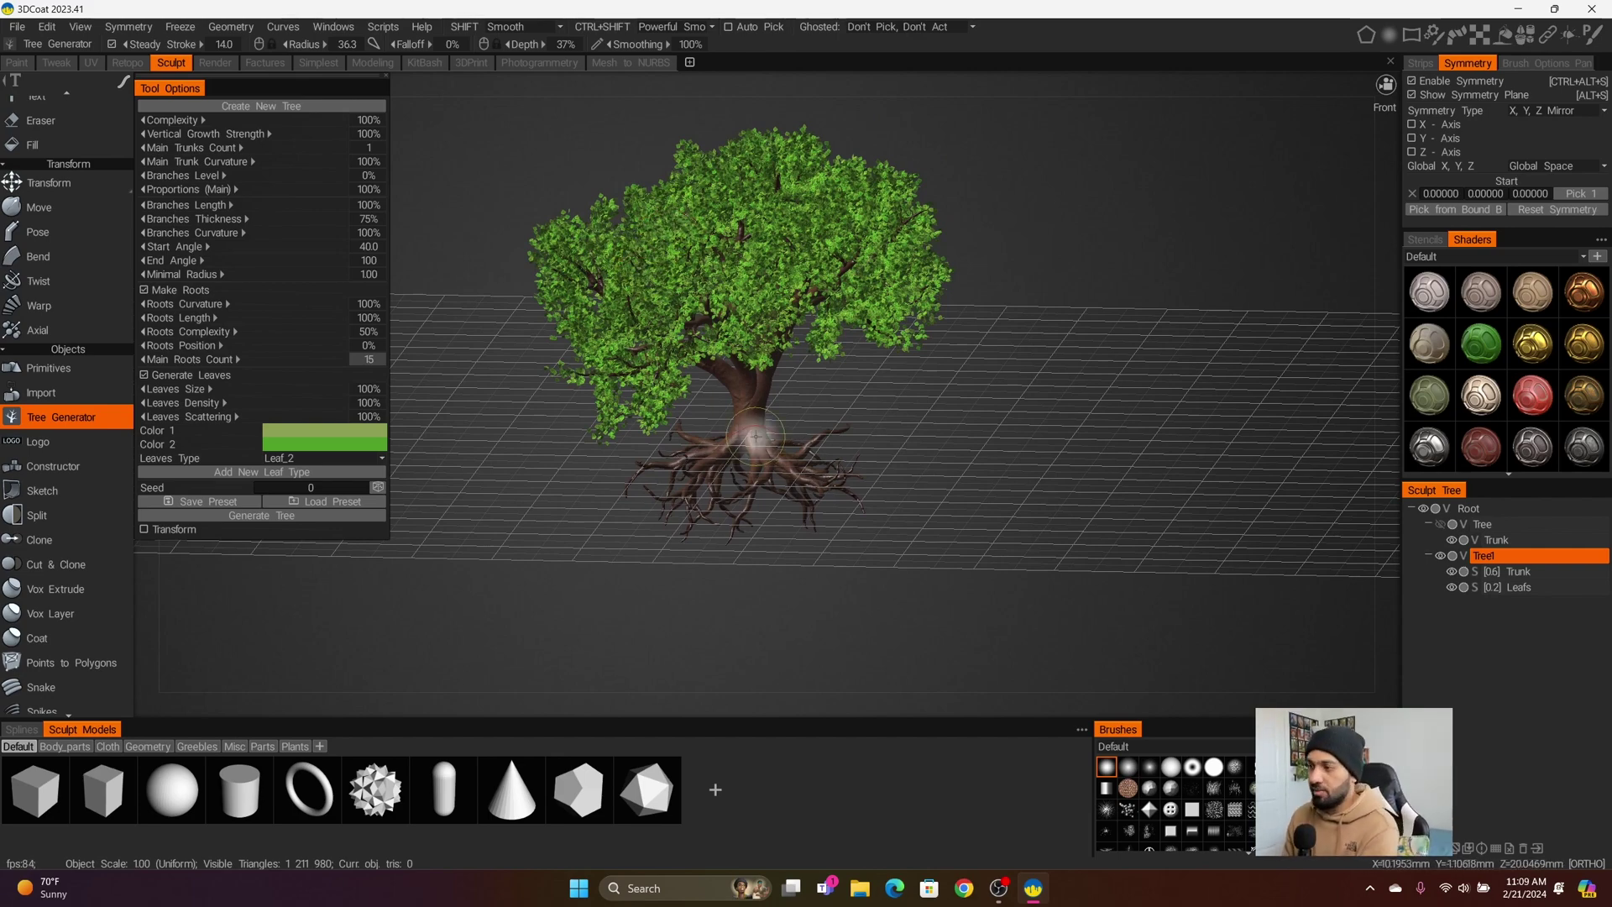
scroll(688, 540, "up", 3)
middle_click_drag(688, 540, 785, 527)
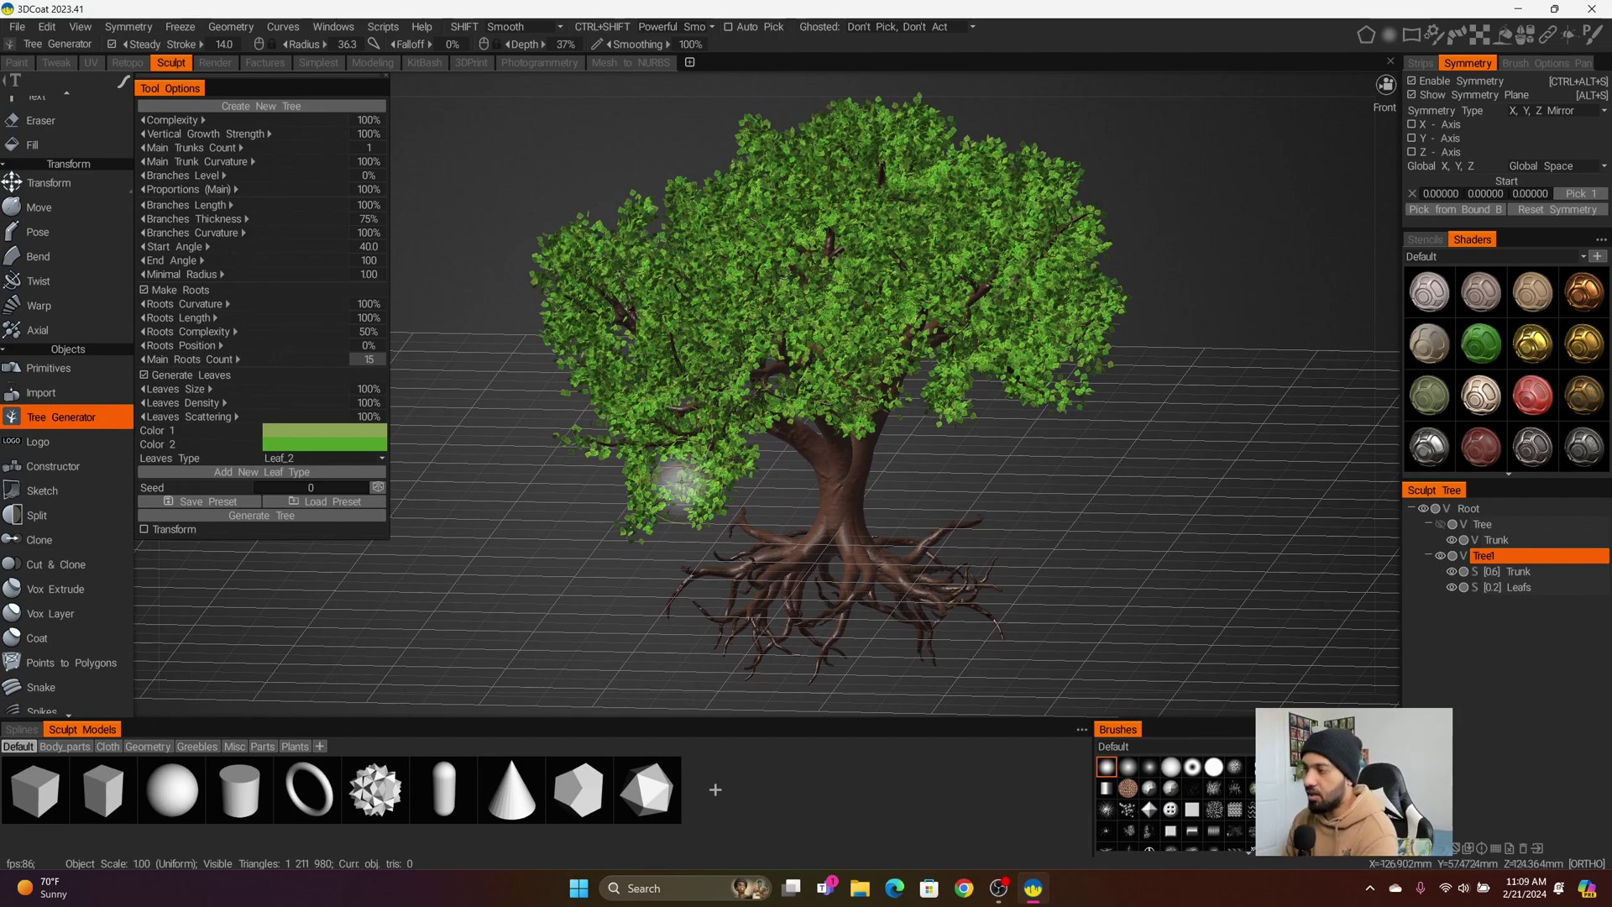
Examine the leaves up close and the whole leafy tree from different sides
scroll(671, 474, "up", 6)
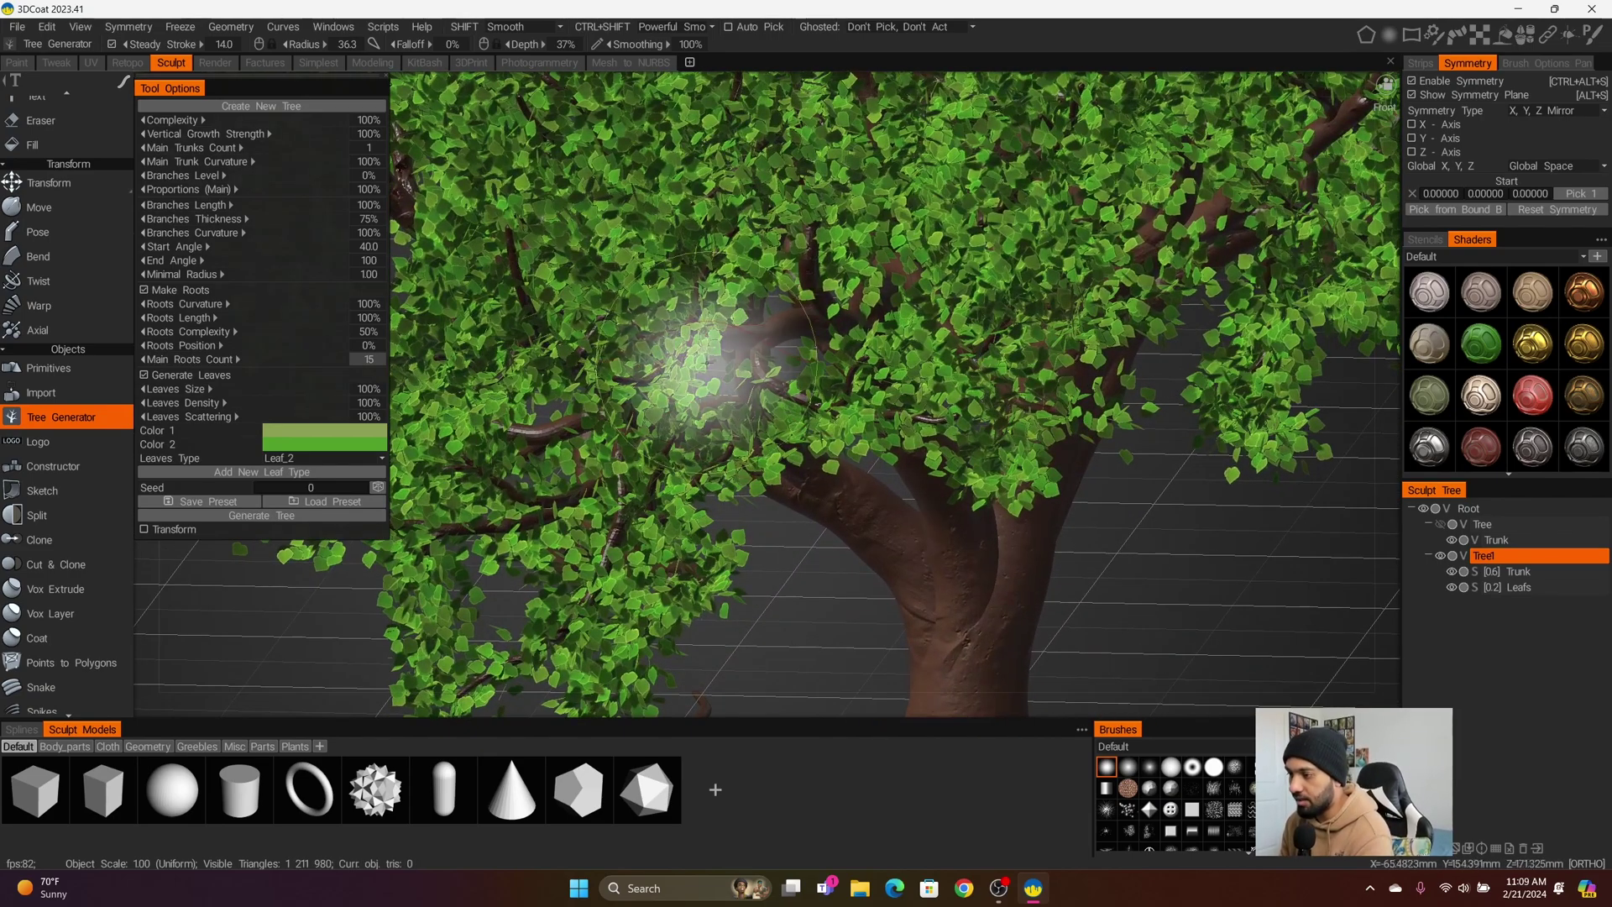
scroll(672, 538, "down", 8)
left_click_drag(618, 542, 796, 535)
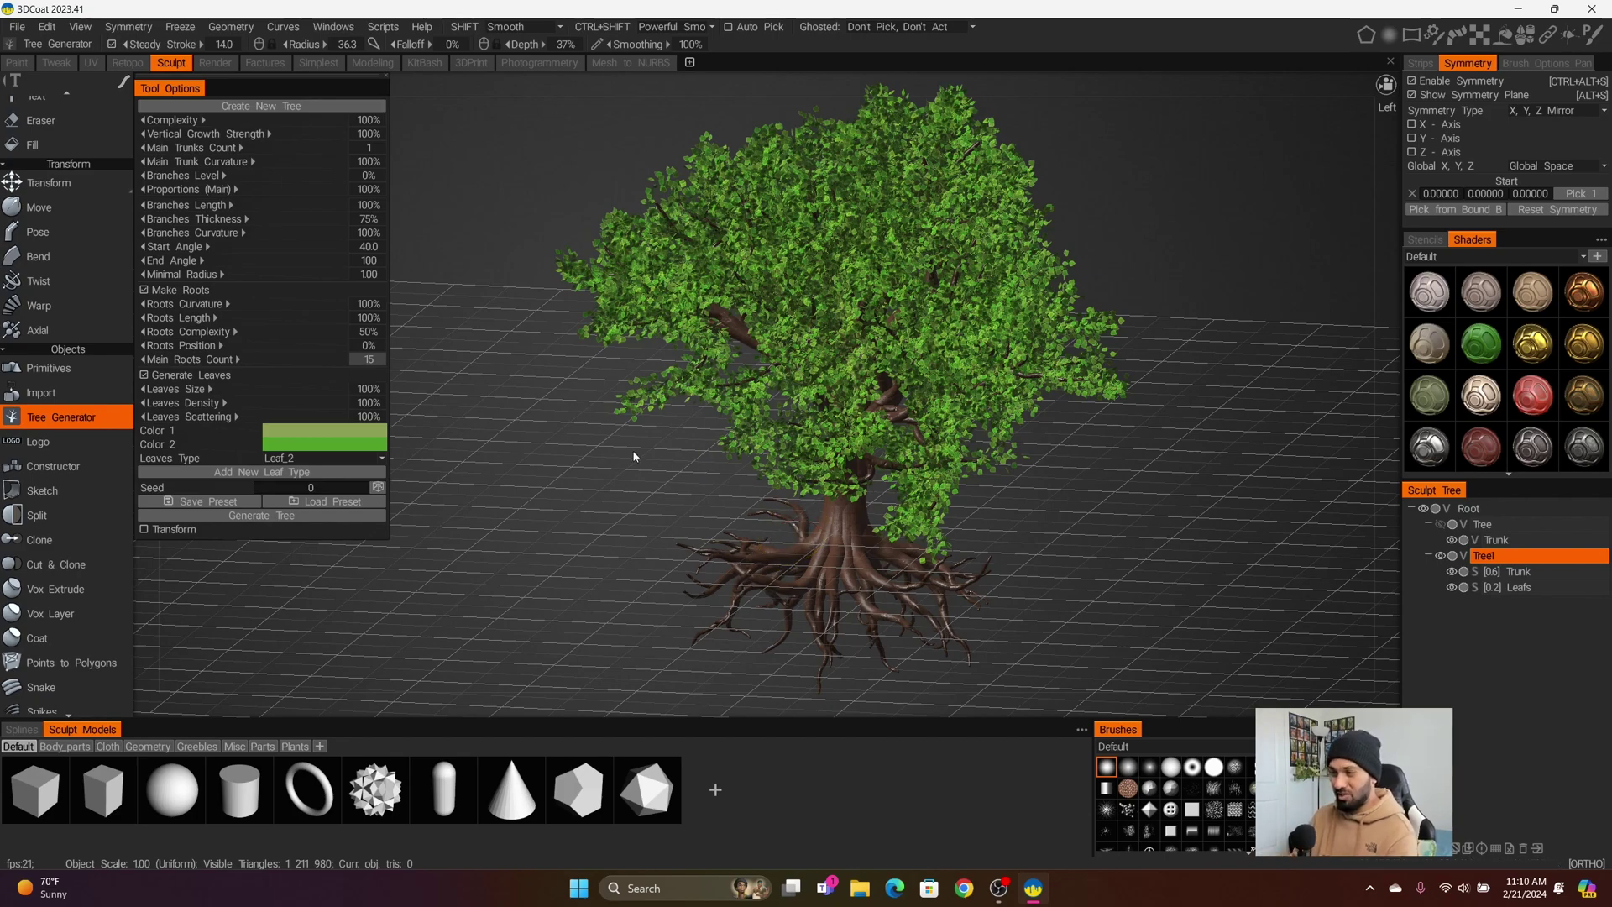
right_click_drag(634, 457, 693, 511)
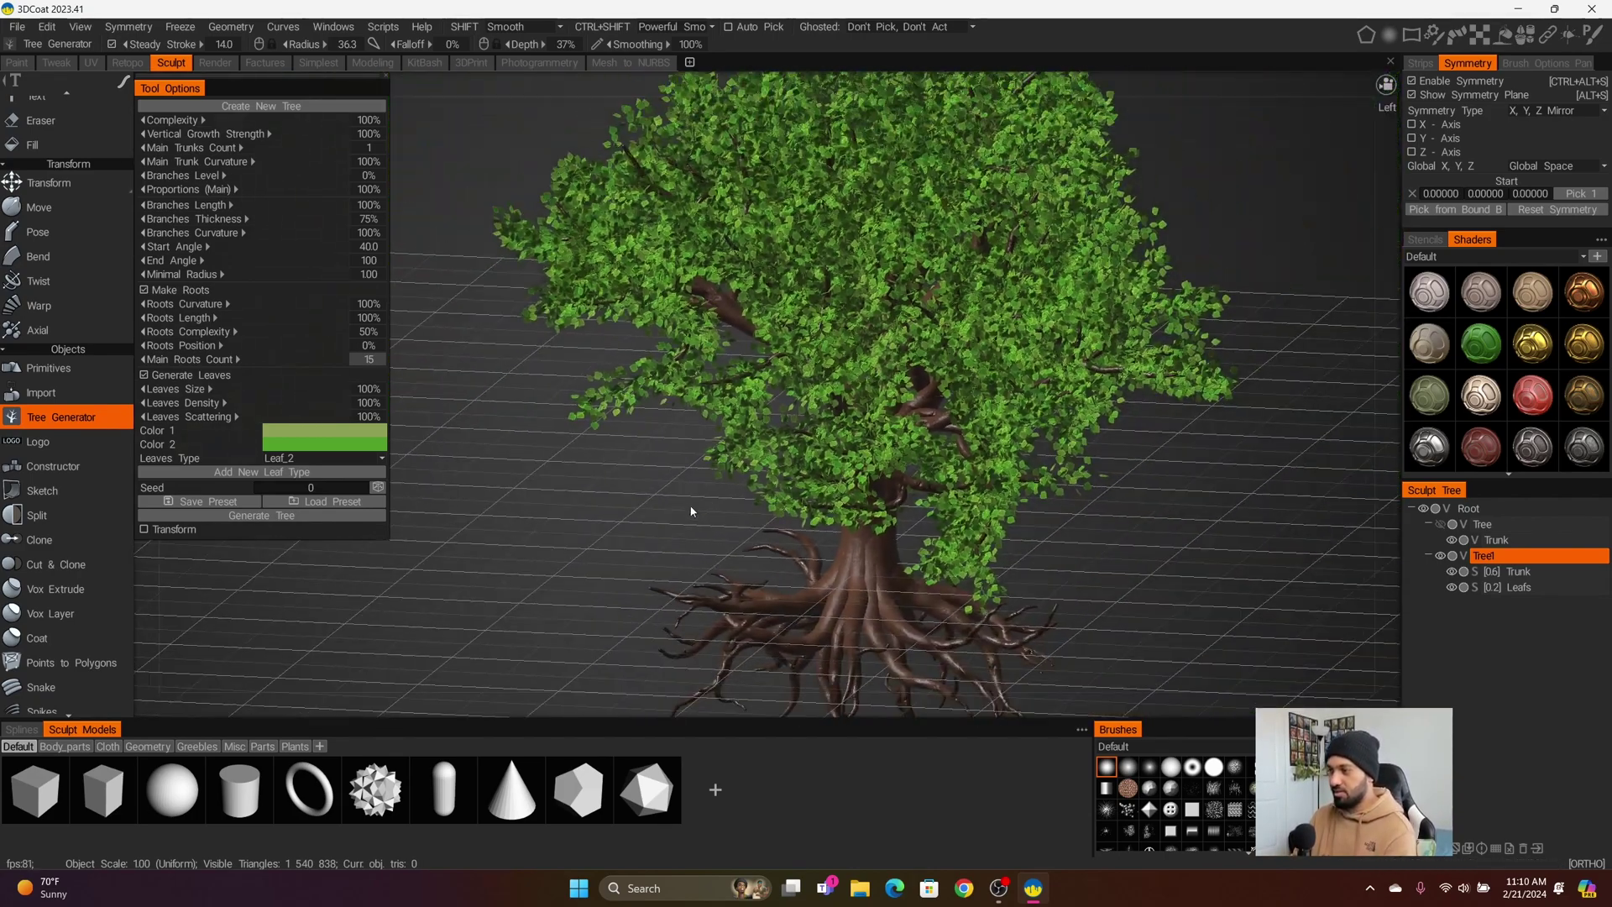
scroll(1121, 583, "down", 4)
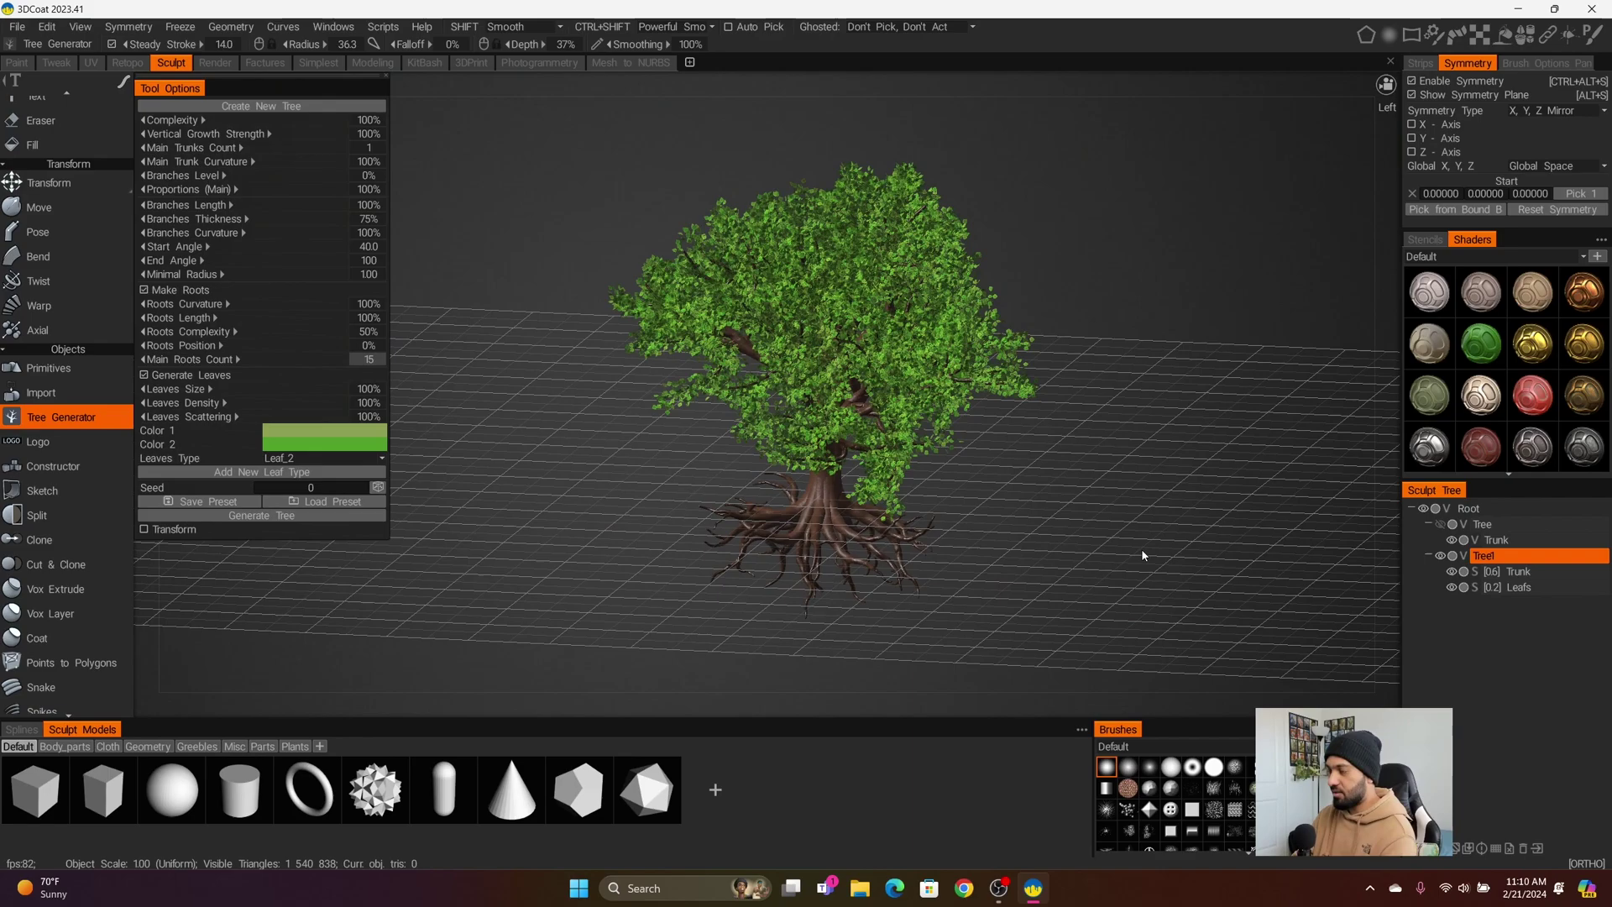
left_click_drag(1142, 556, 651, 547)
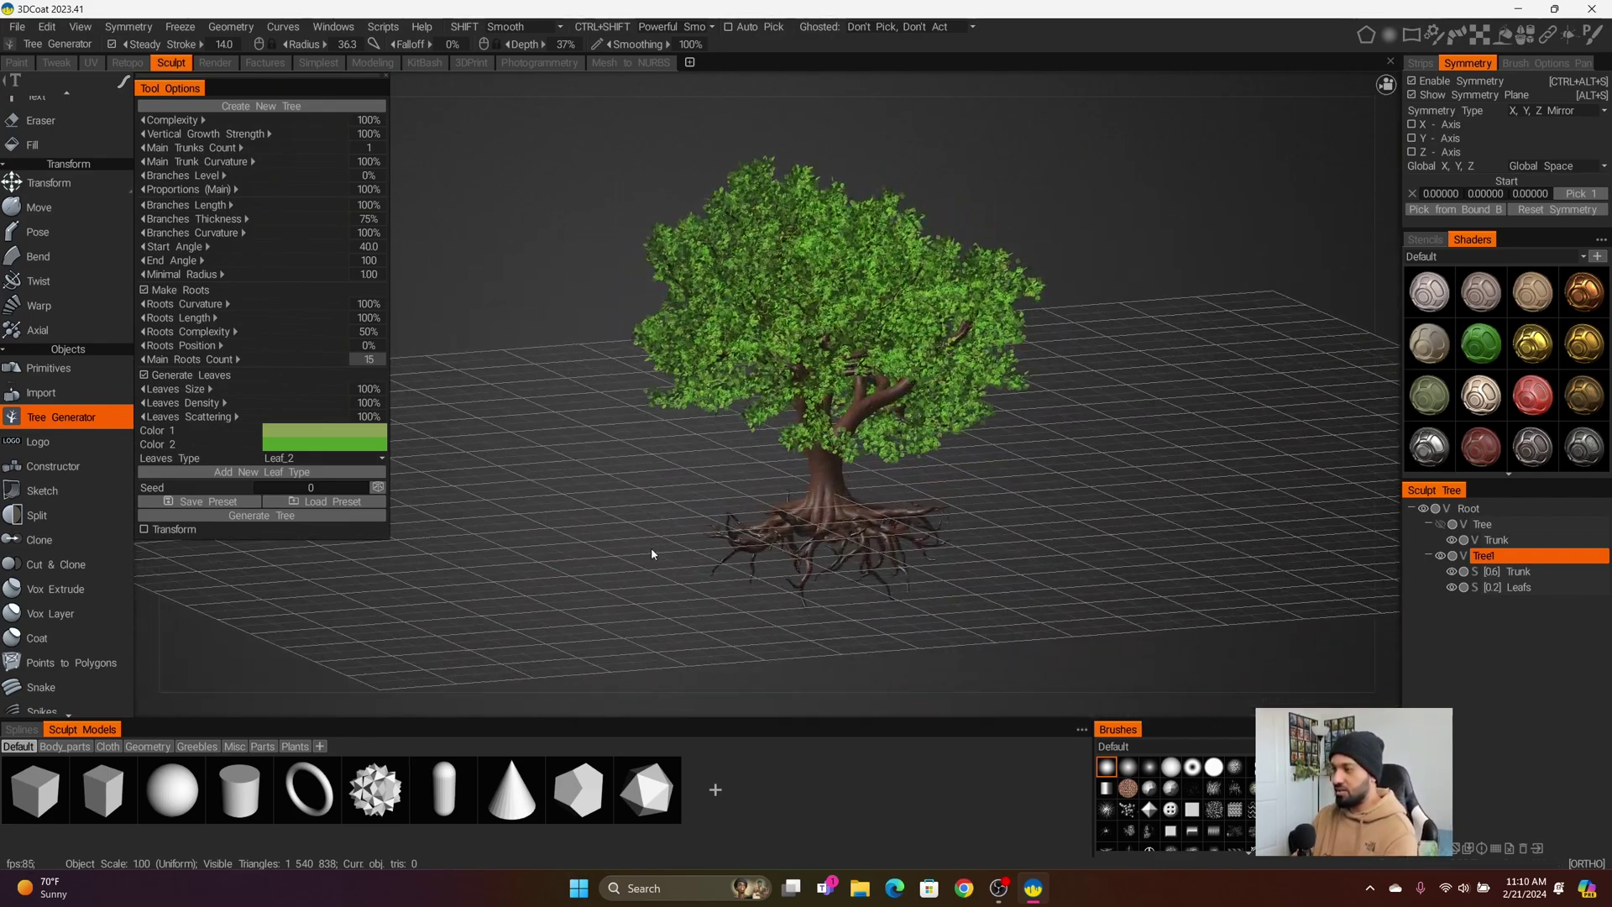
middle_click_drag(993, 583, 920, 549)
scroll(970, 558, "up", 2)
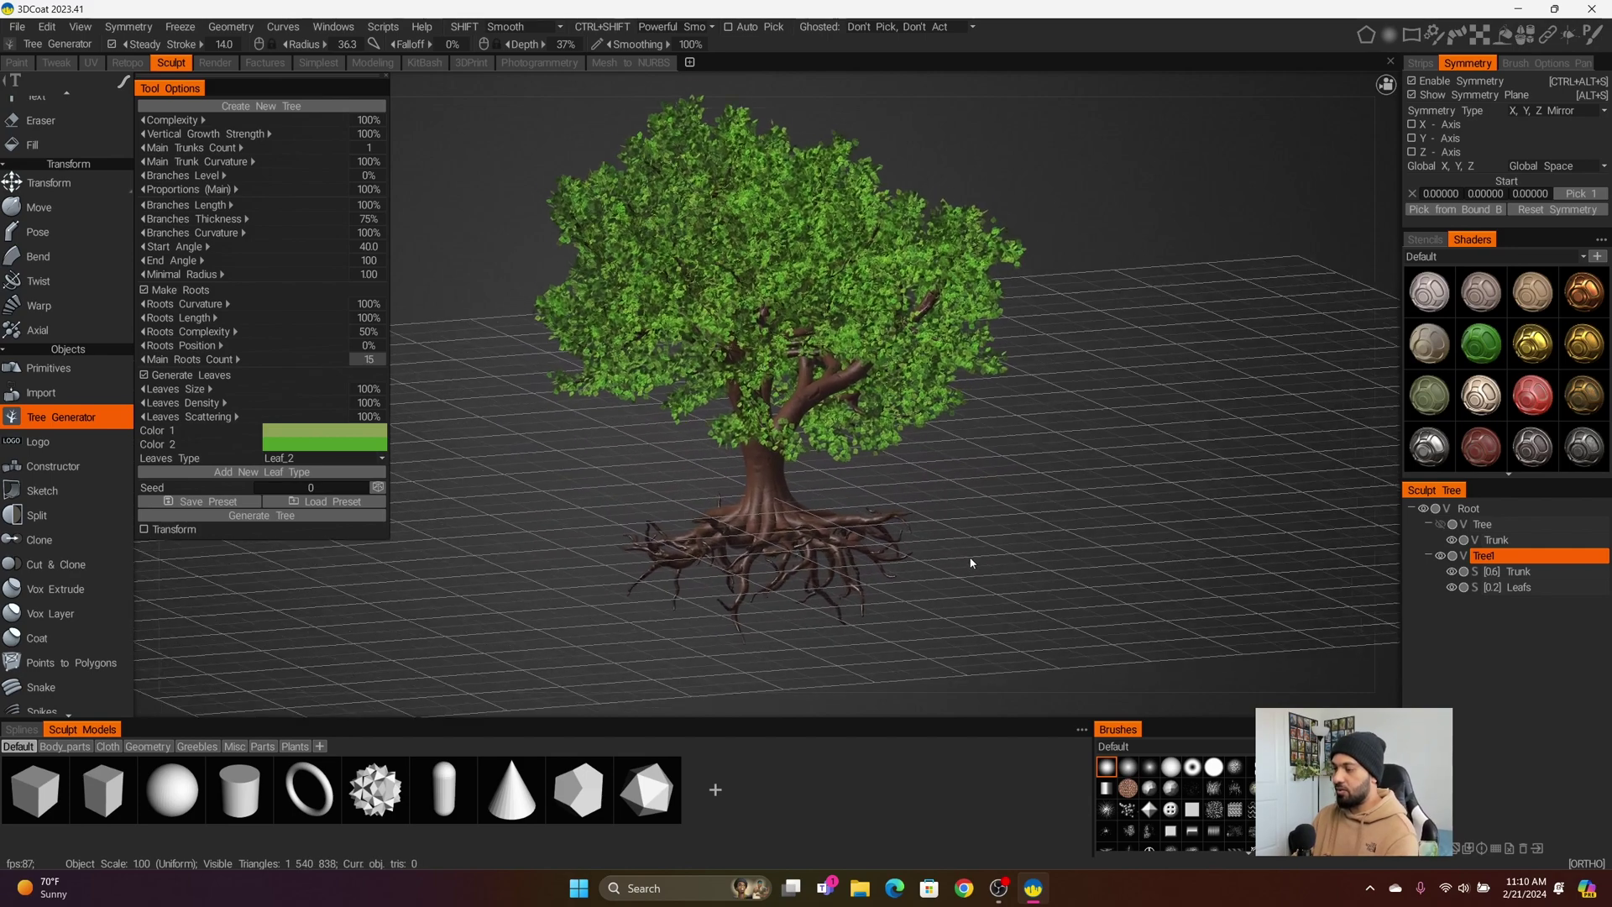
scroll(964, 517, "up", 1)
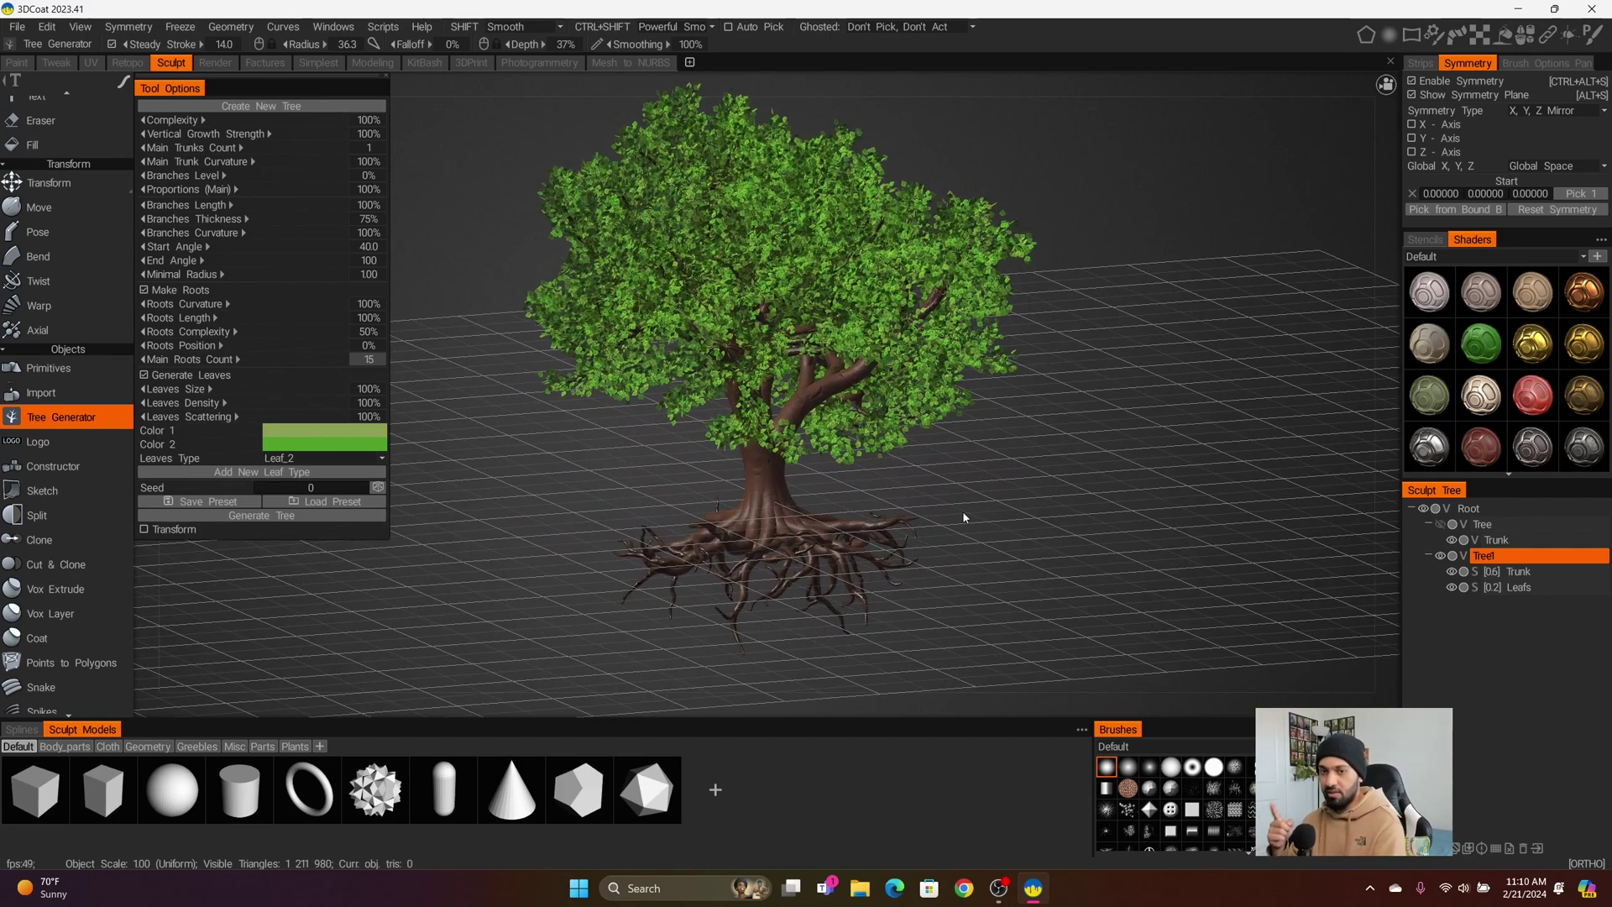
Disable leaf generation, set the tree's complexity to 70% and view the bare tree from another side
scroll(964, 518, "down", 2)
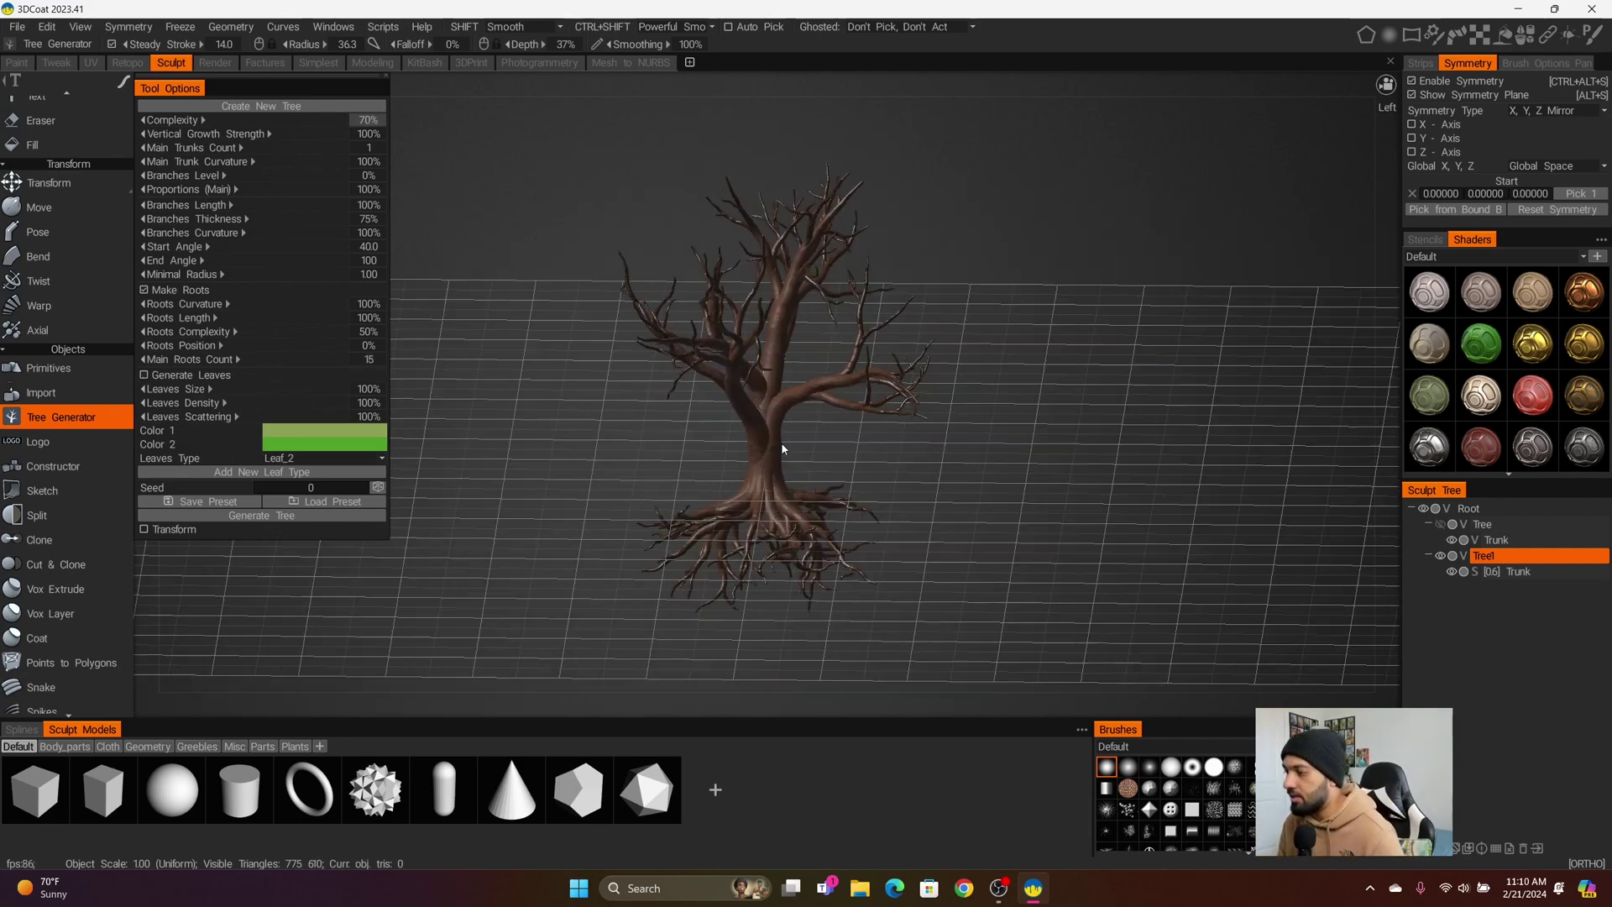
left_click_drag(781, 442, 944, 479)
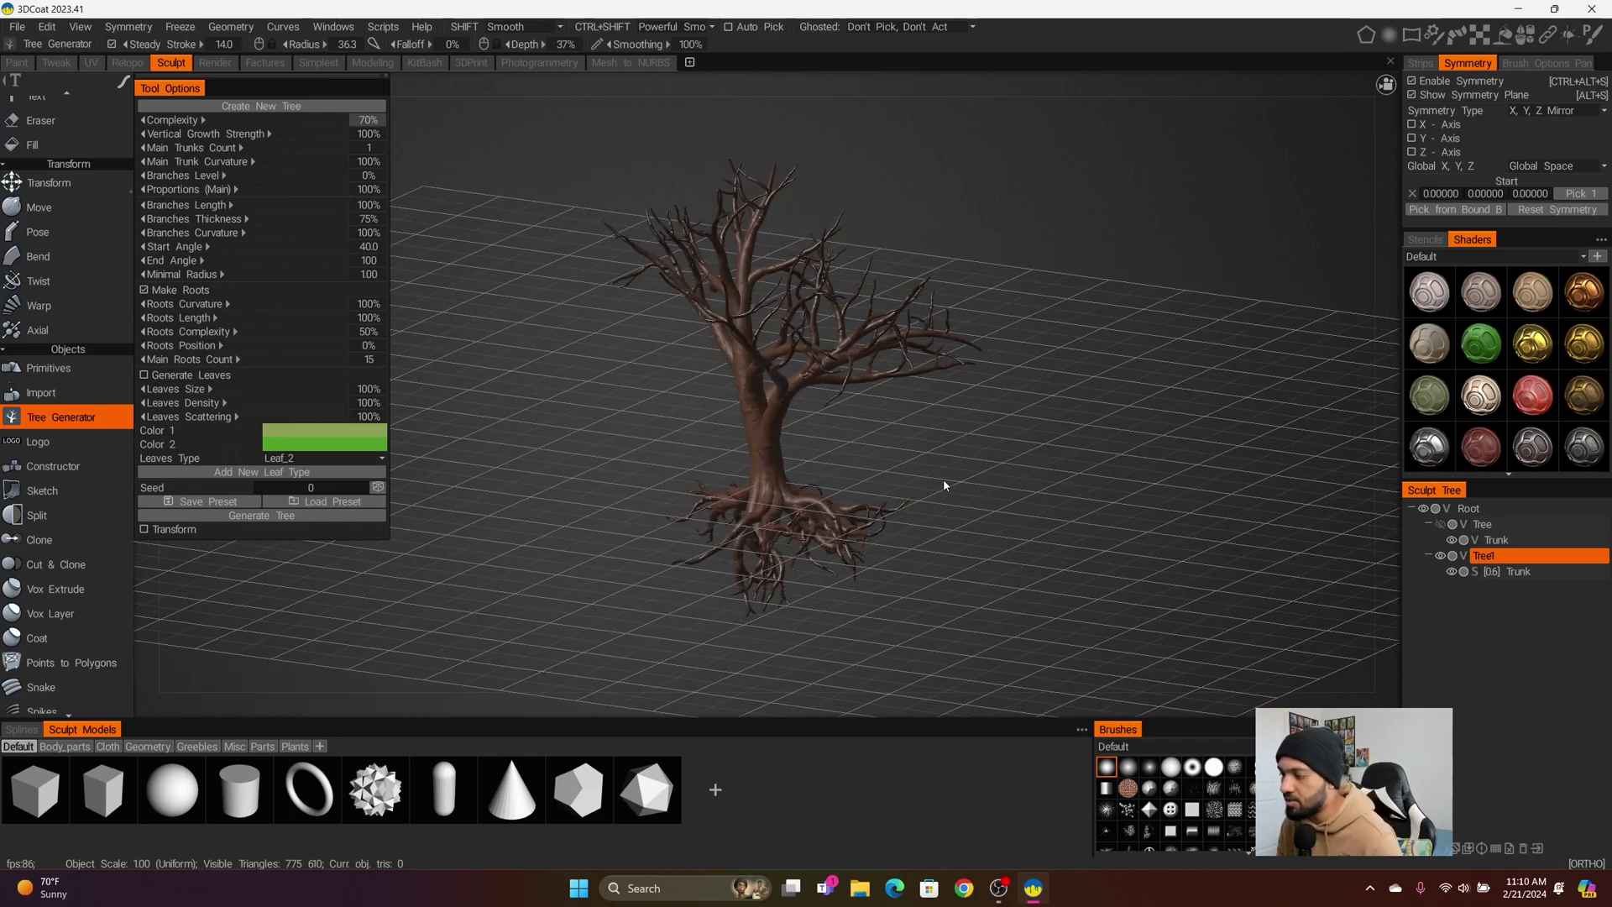
middle_click_drag(951, 492, 923, 410)
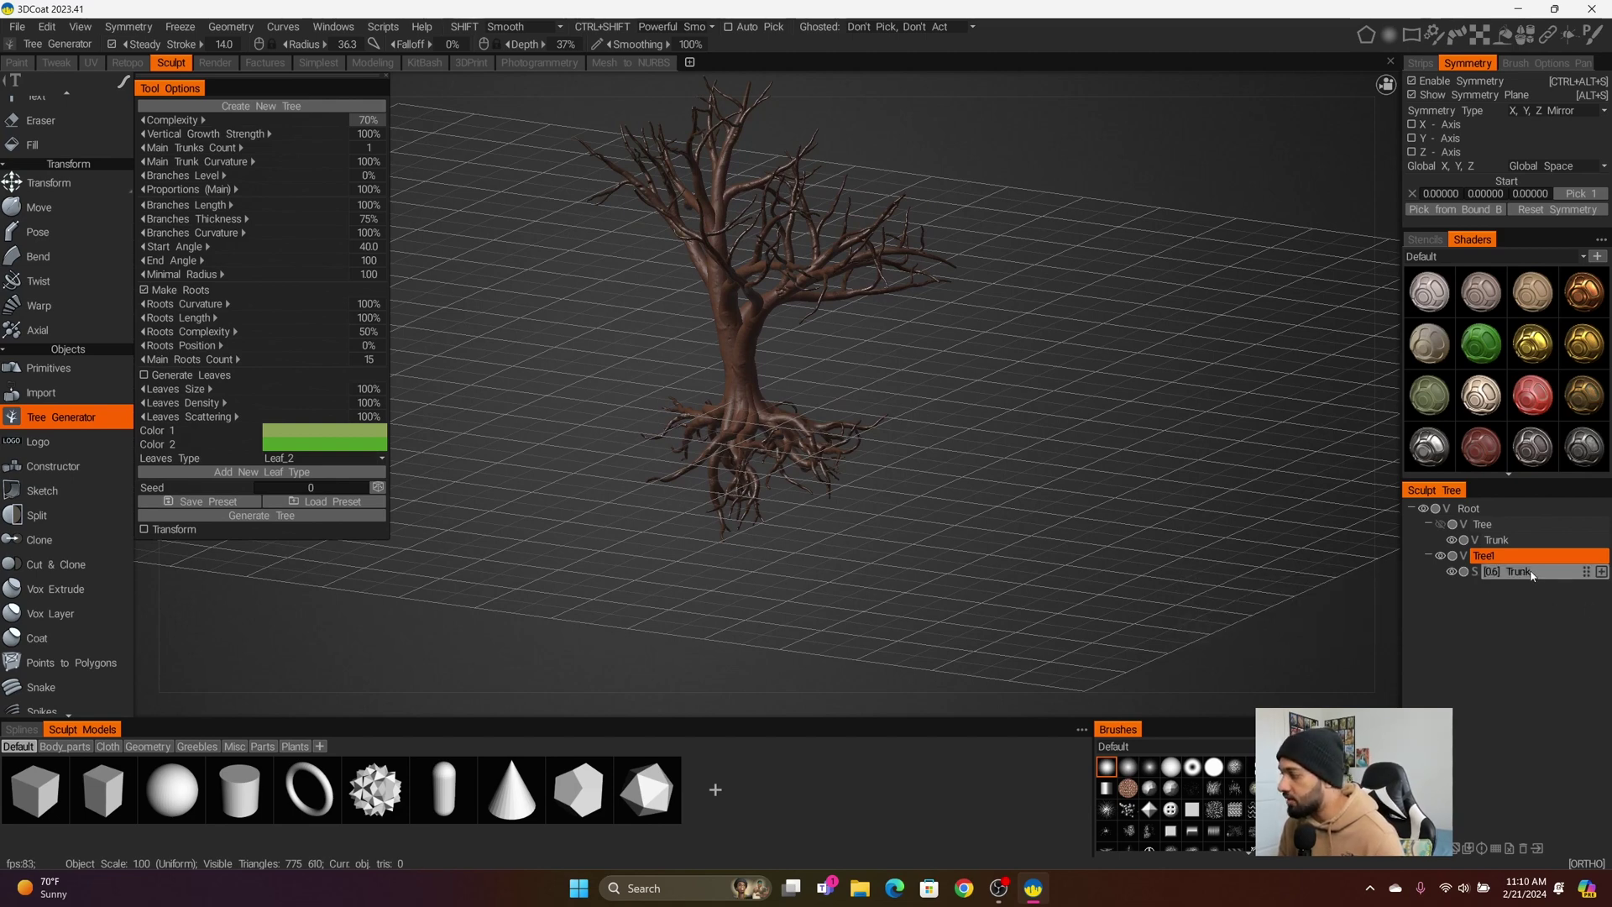
Convert Tree1's Trunk object to voxels and activate the Tubes/Muscle tool with a close view of the trunk
left_click(1478, 576)
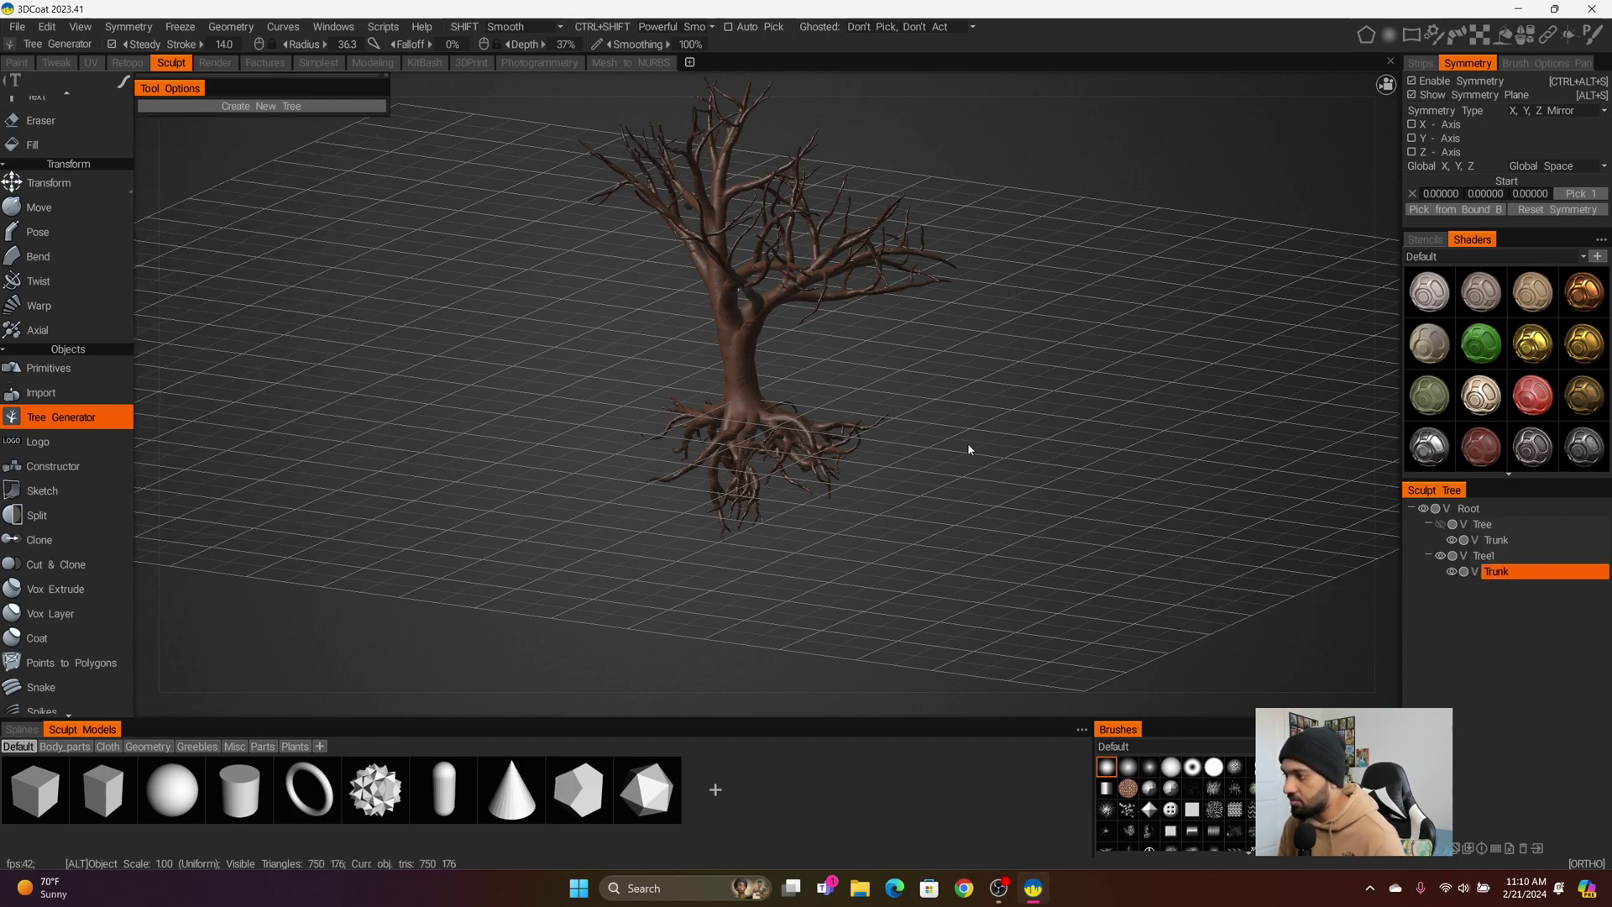
mouse_move(967, 442)
left_mouse_down()
mouse_move(977, 377)
mouse_move(941, 425)
left_mouse_up()
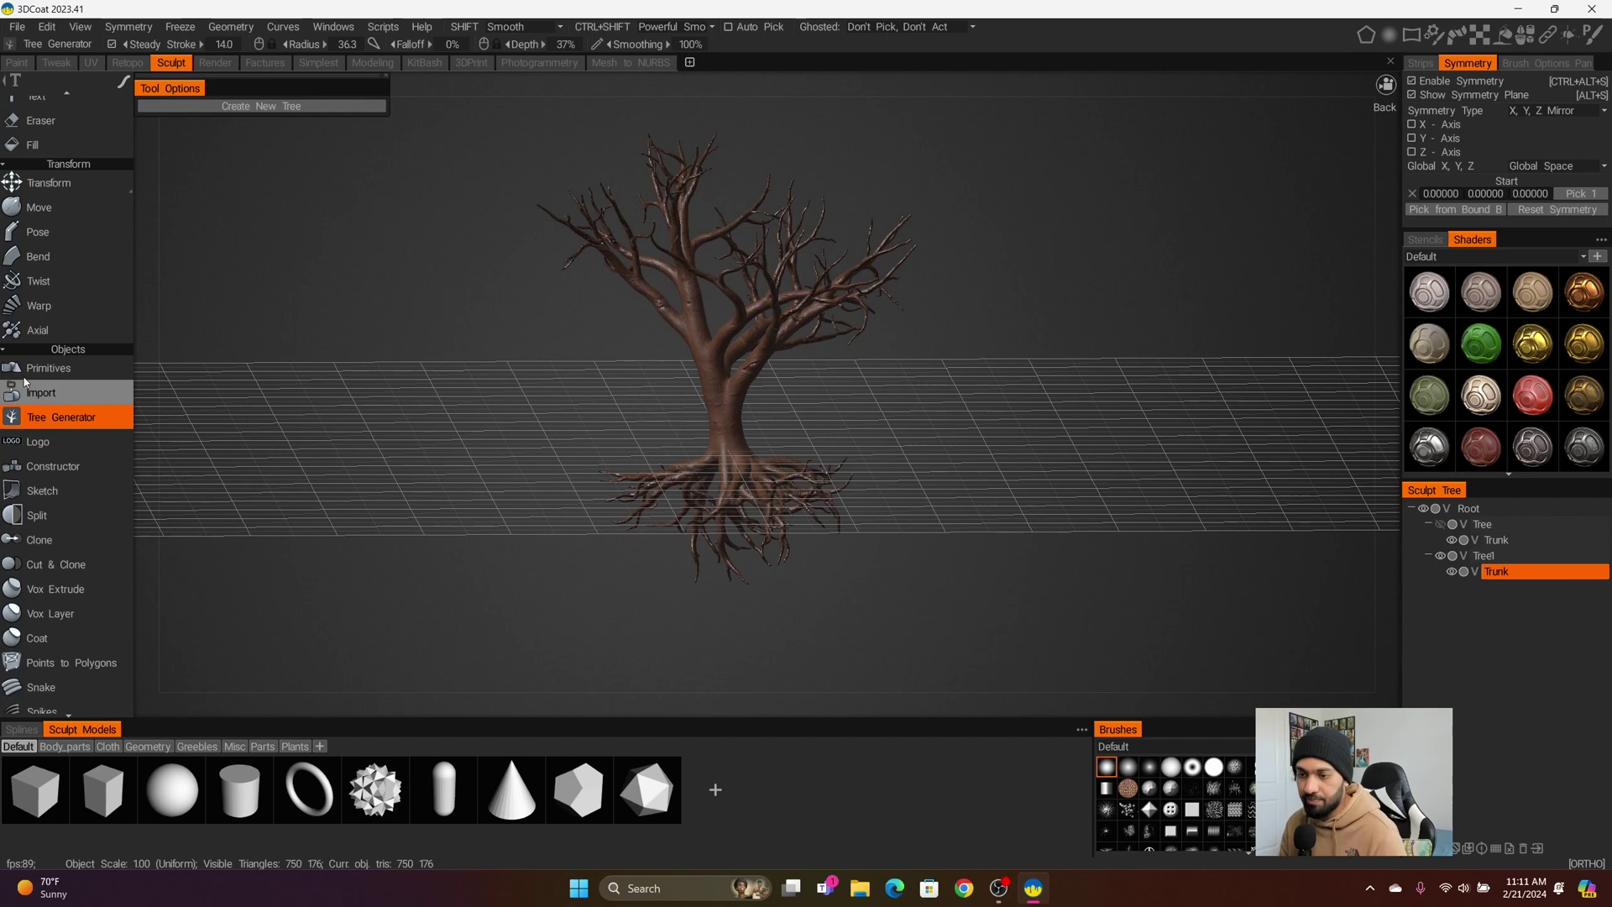
scroll(69, 534, "down", 5)
scroll(69, 534, "down", 5)
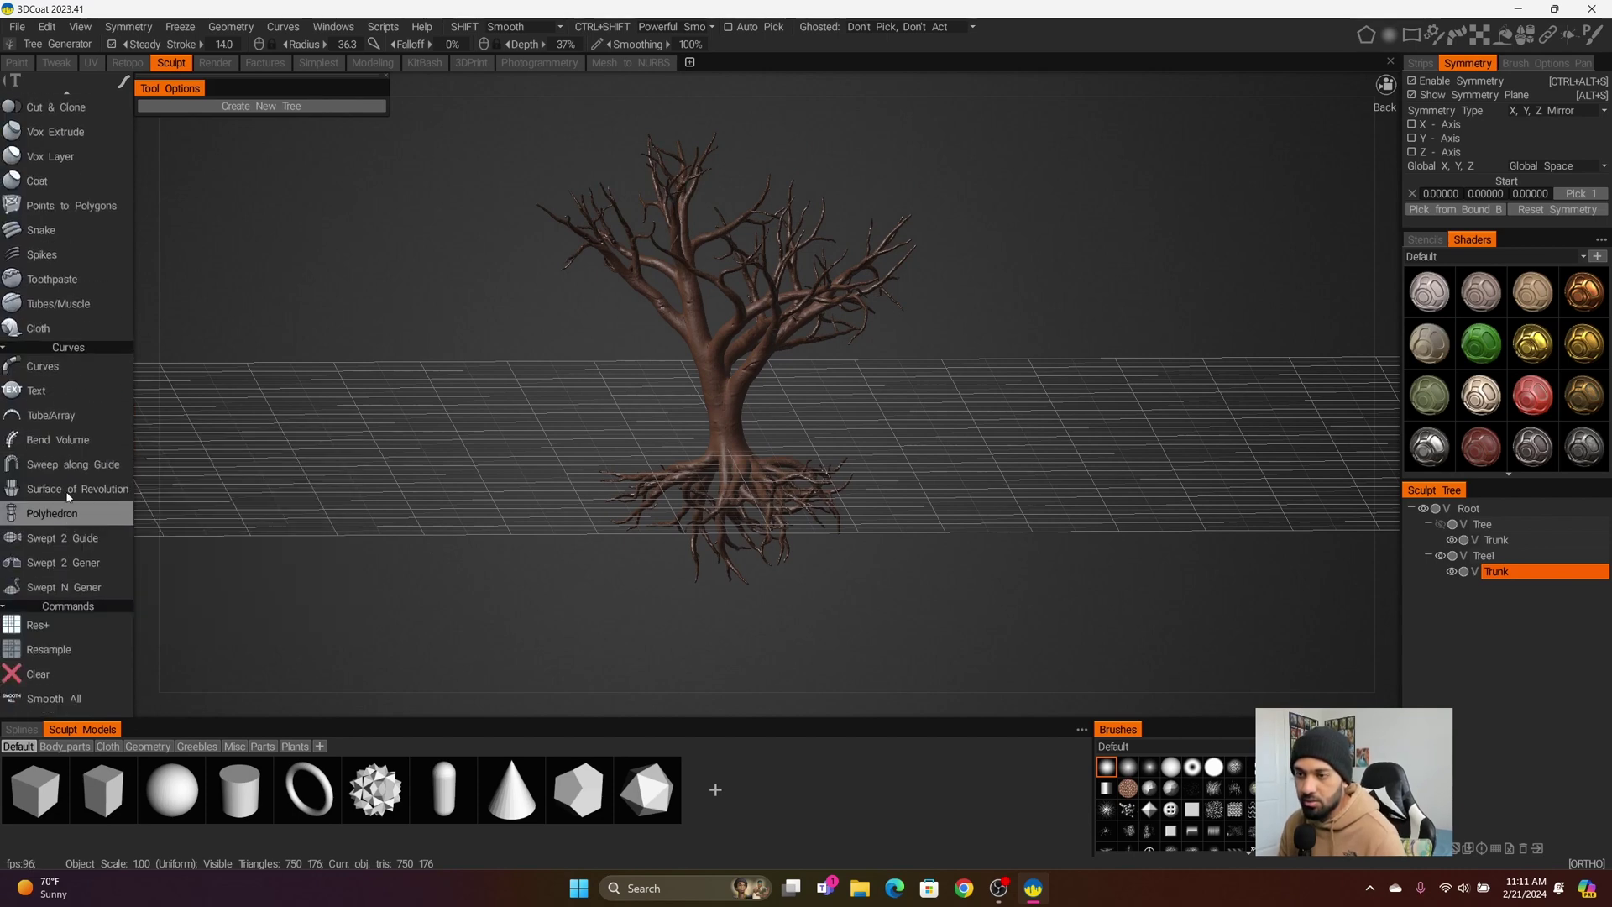
left_click(58, 424)
scroll(700, 406, "up", 3)
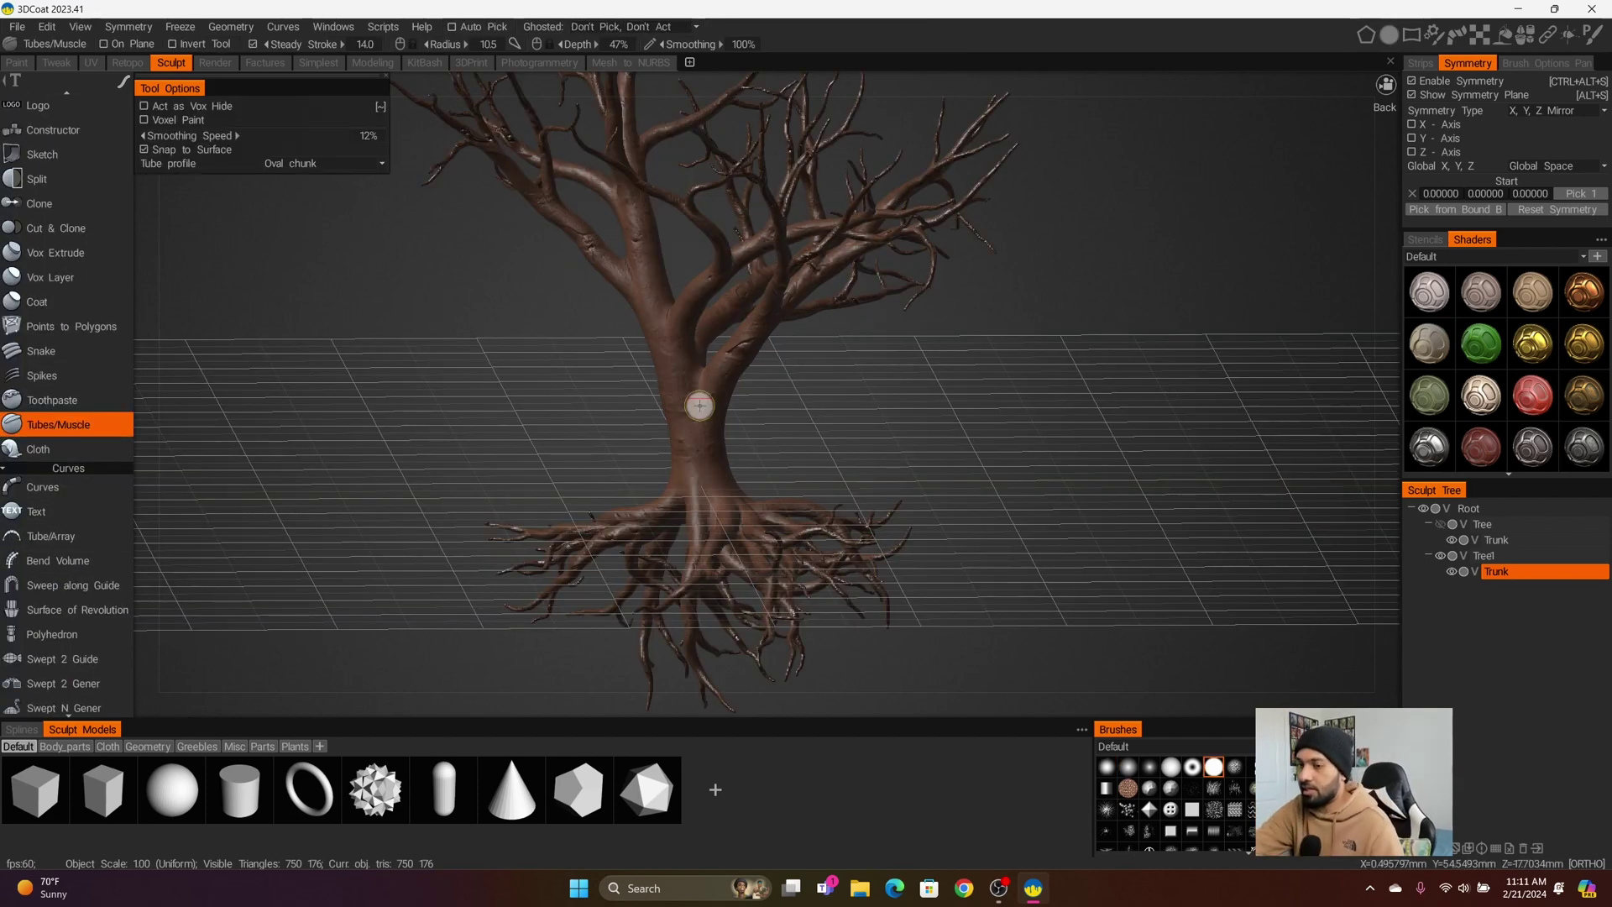
Try a vertical Tubes/Muscle stroke down the trunk and undo it
left_click_drag(685, 396, 699, 484)
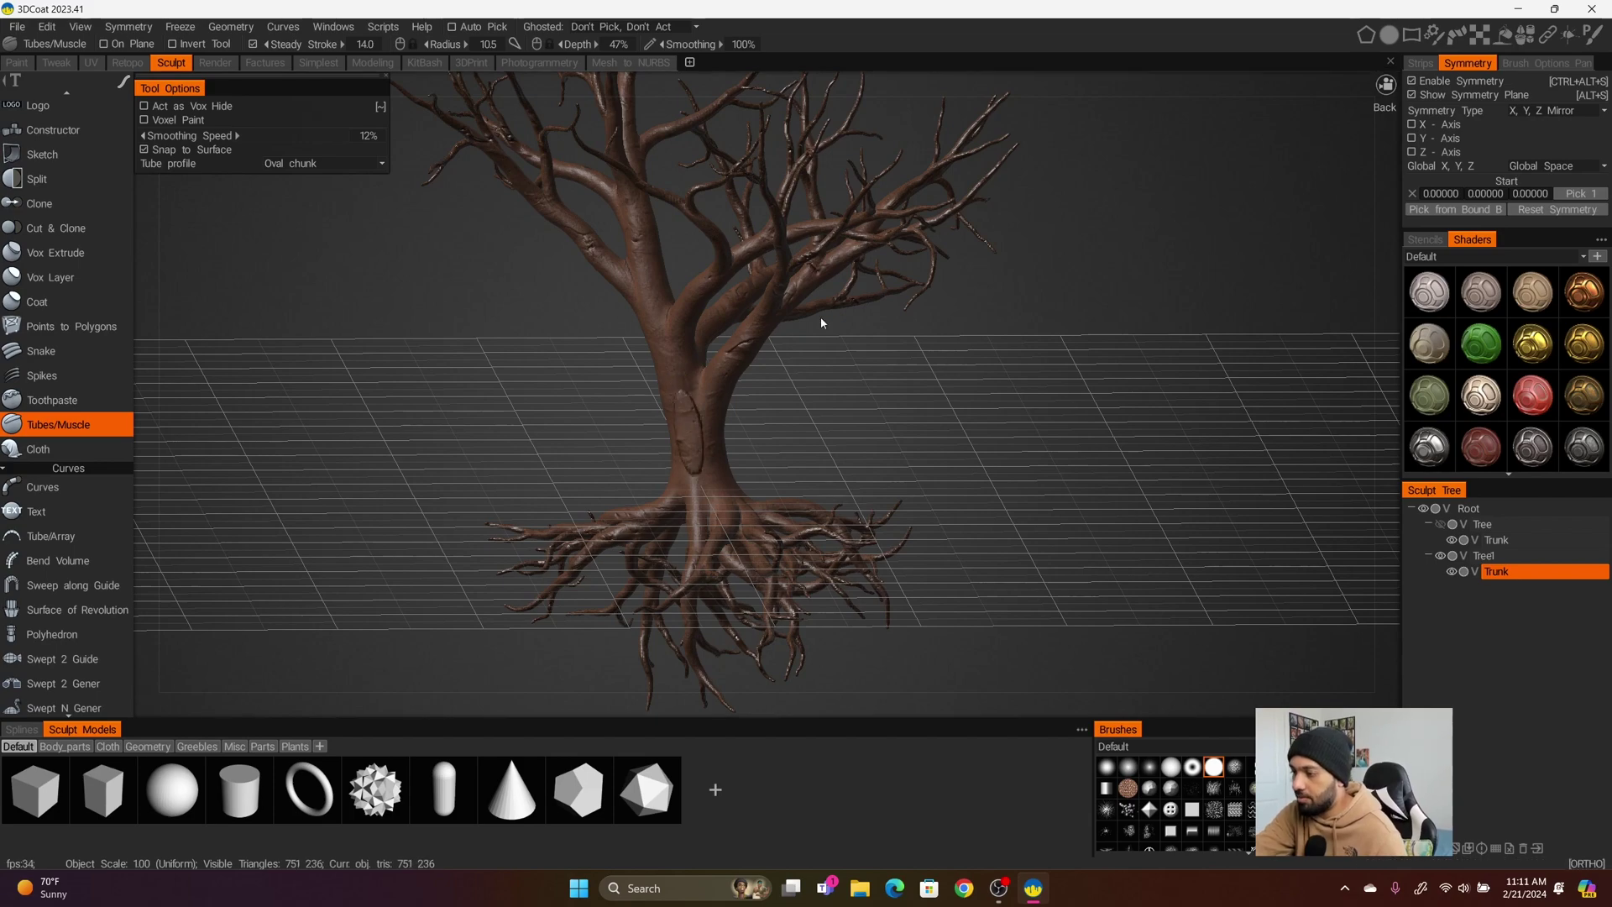
mouse_move(811, 430)
left_mouse_down("alt")
mouse_move(837, 405)
mouse_move(853, 414)
mouse_move(777, 421)
mouse_move(709, 389)
left_mouse_up("alt")
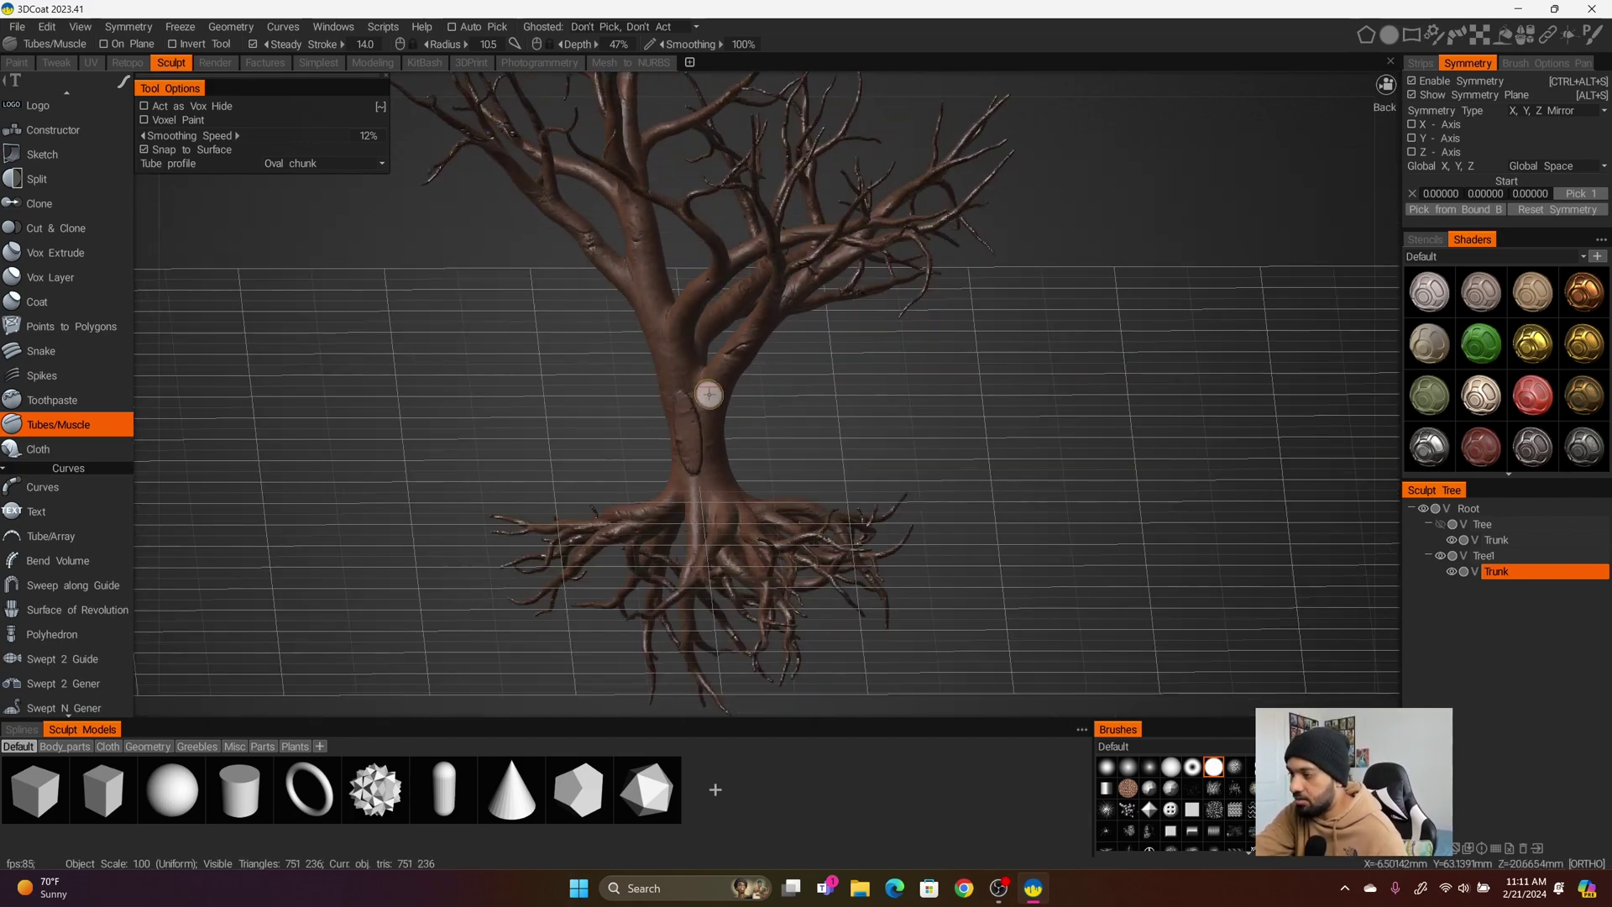
key("ctrl+z")
key("ctrl+z")
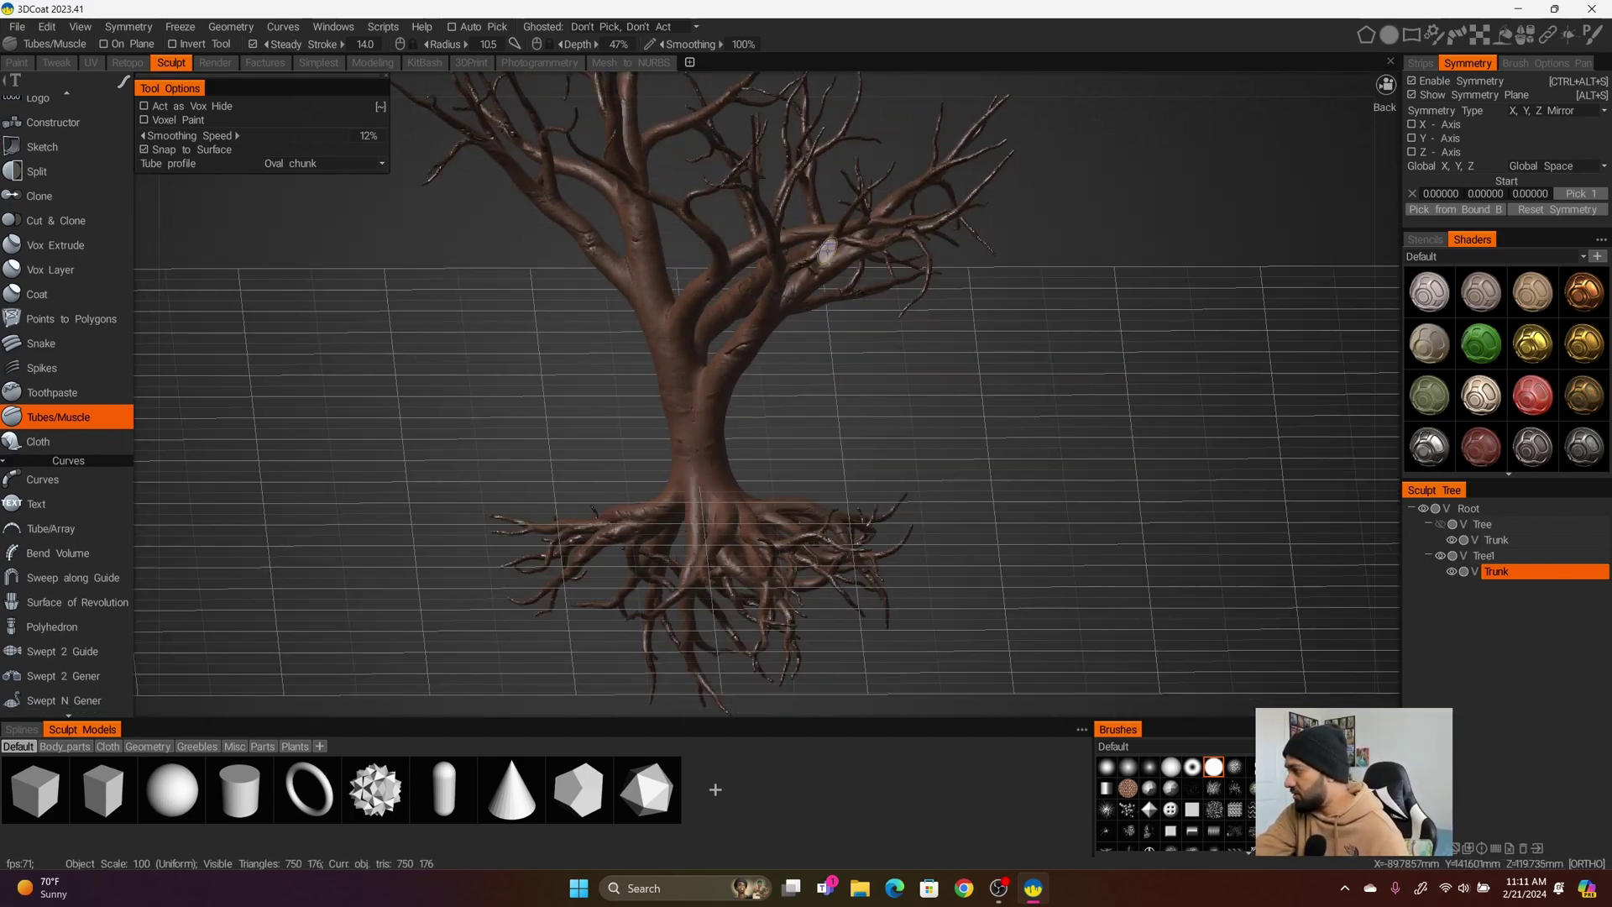
Apply the plain beige shader to Tree1's trunk and view the whole tree
left_click(1433, 307)
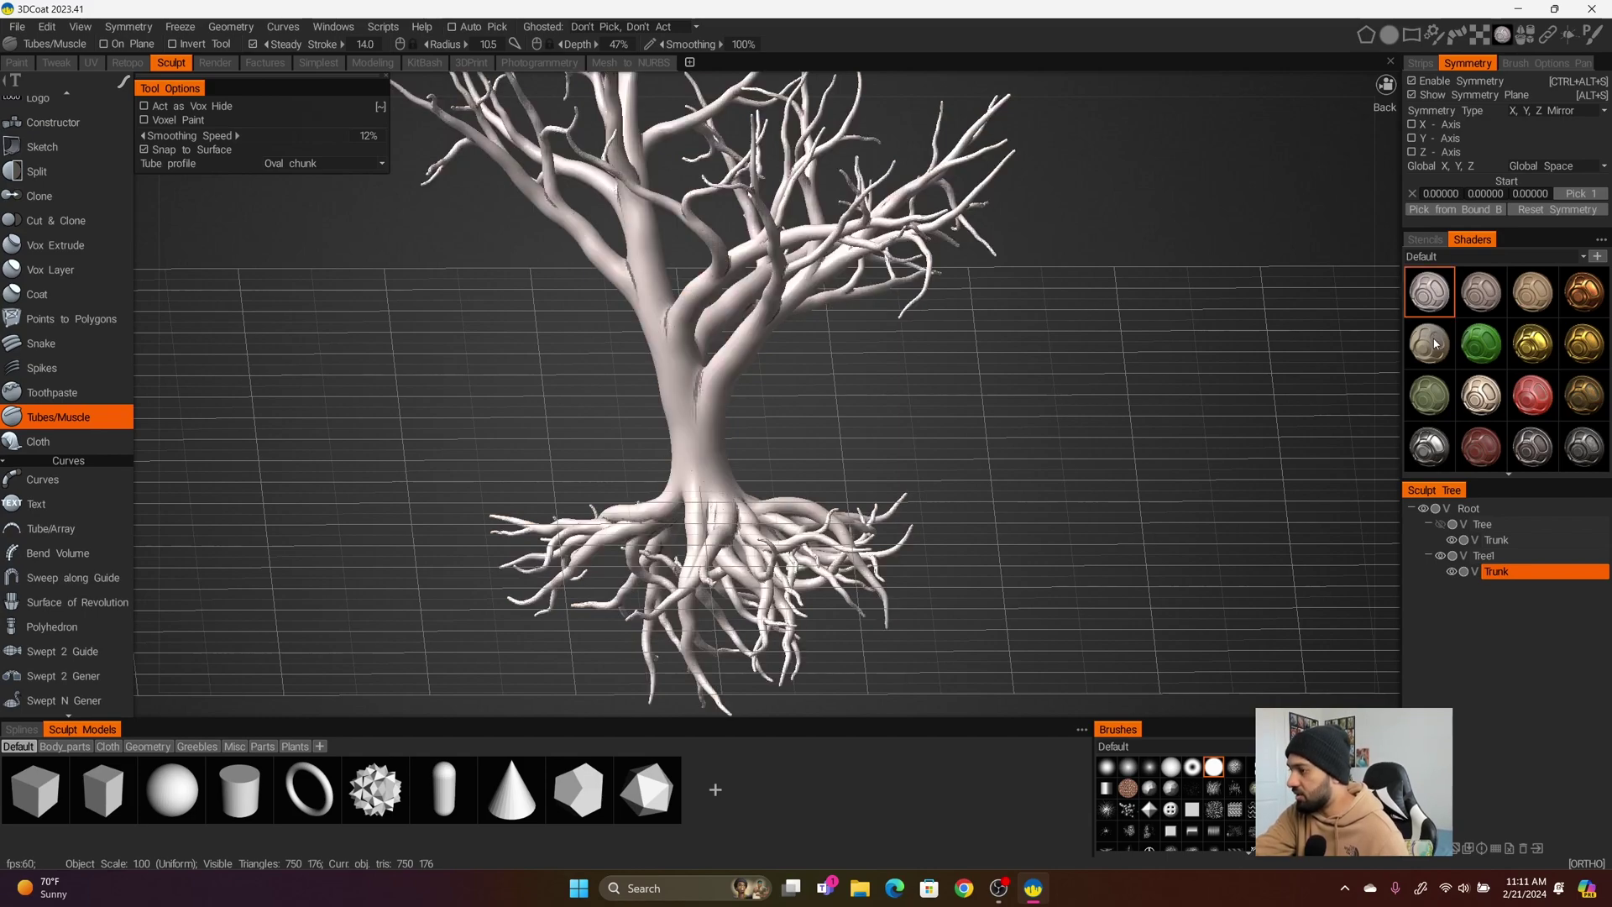
left_click(1427, 353)
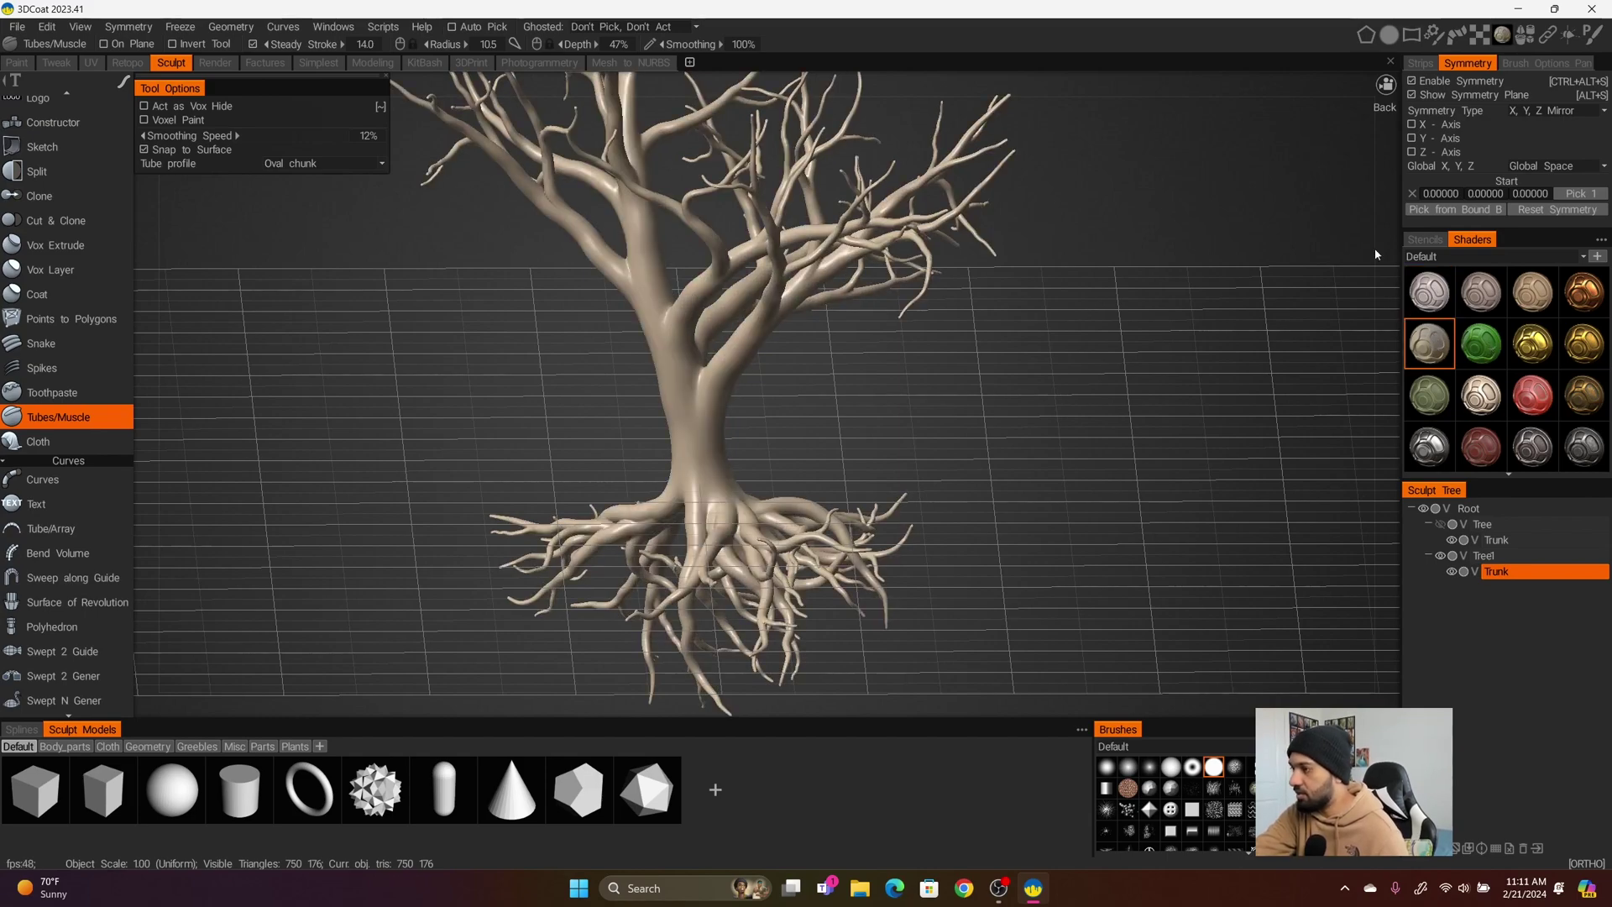
mouse_move(894, 306)
right_mouse_down()
mouse_move(949, 370)
mouse_move(886, 347)
mouse_move(714, 395)
right_mouse_up()
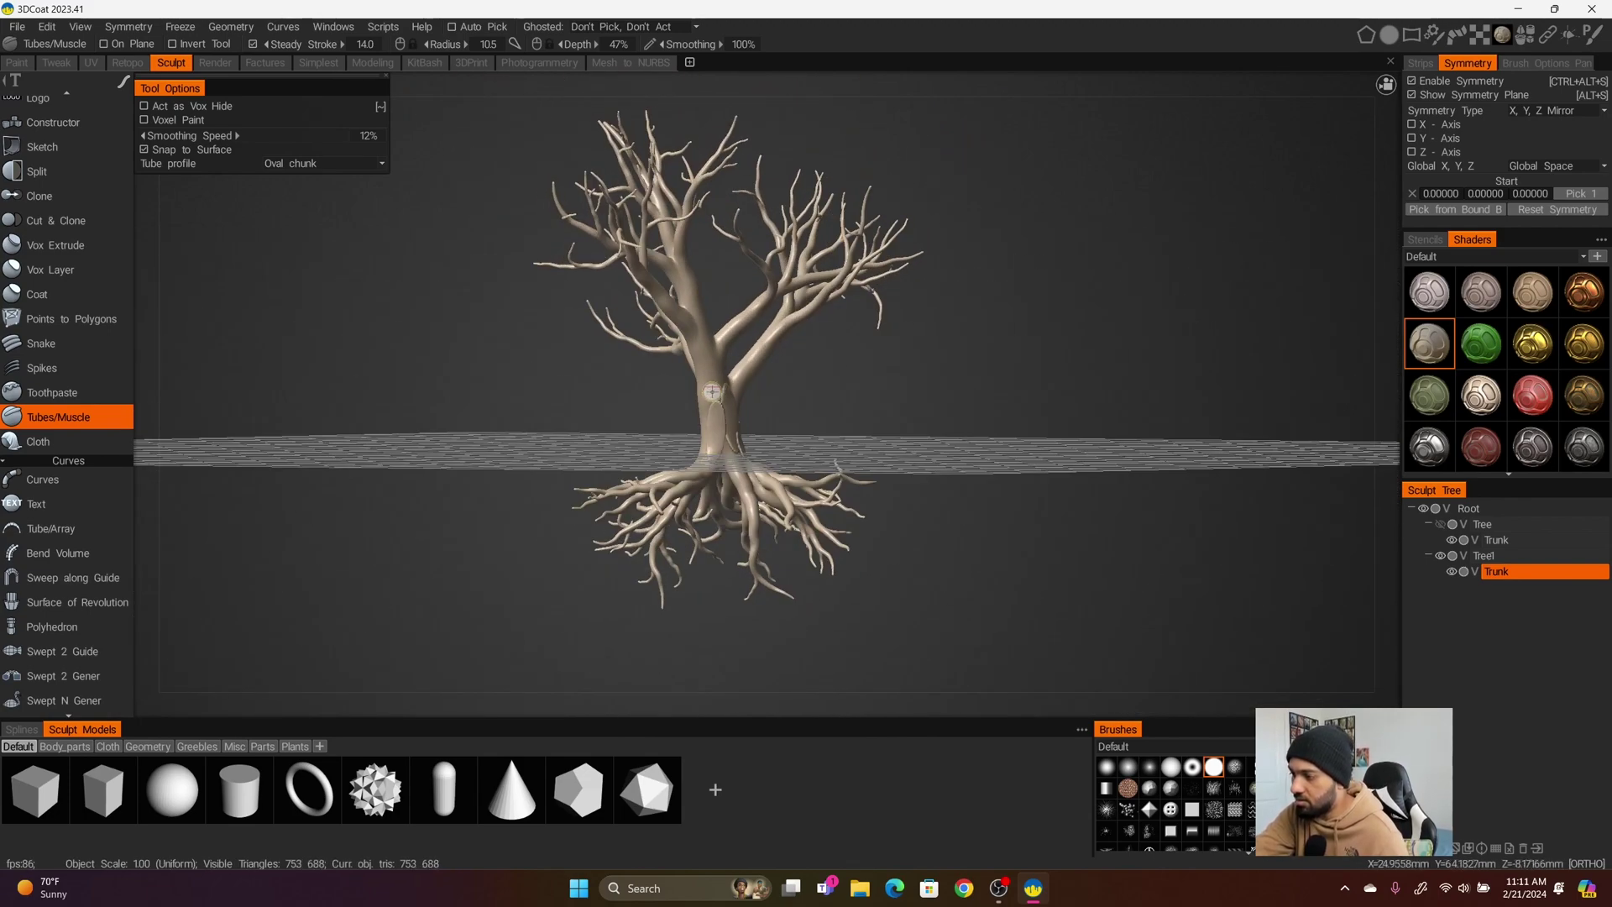
Add several vertical Tubes/Muscle strokes along different sides of the trunk between the roots and the first branches
left_click_drag(712, 392, 712, 340)
mouse_move(717, 432)
left_mouse_down()
mouse_move(710, 346)
mouse_move(726, 321)
mouse_move(715, 429)
mouse_move(721, 397)
left_mouse_up()
right_click_drag(760, 407, 983, 437)
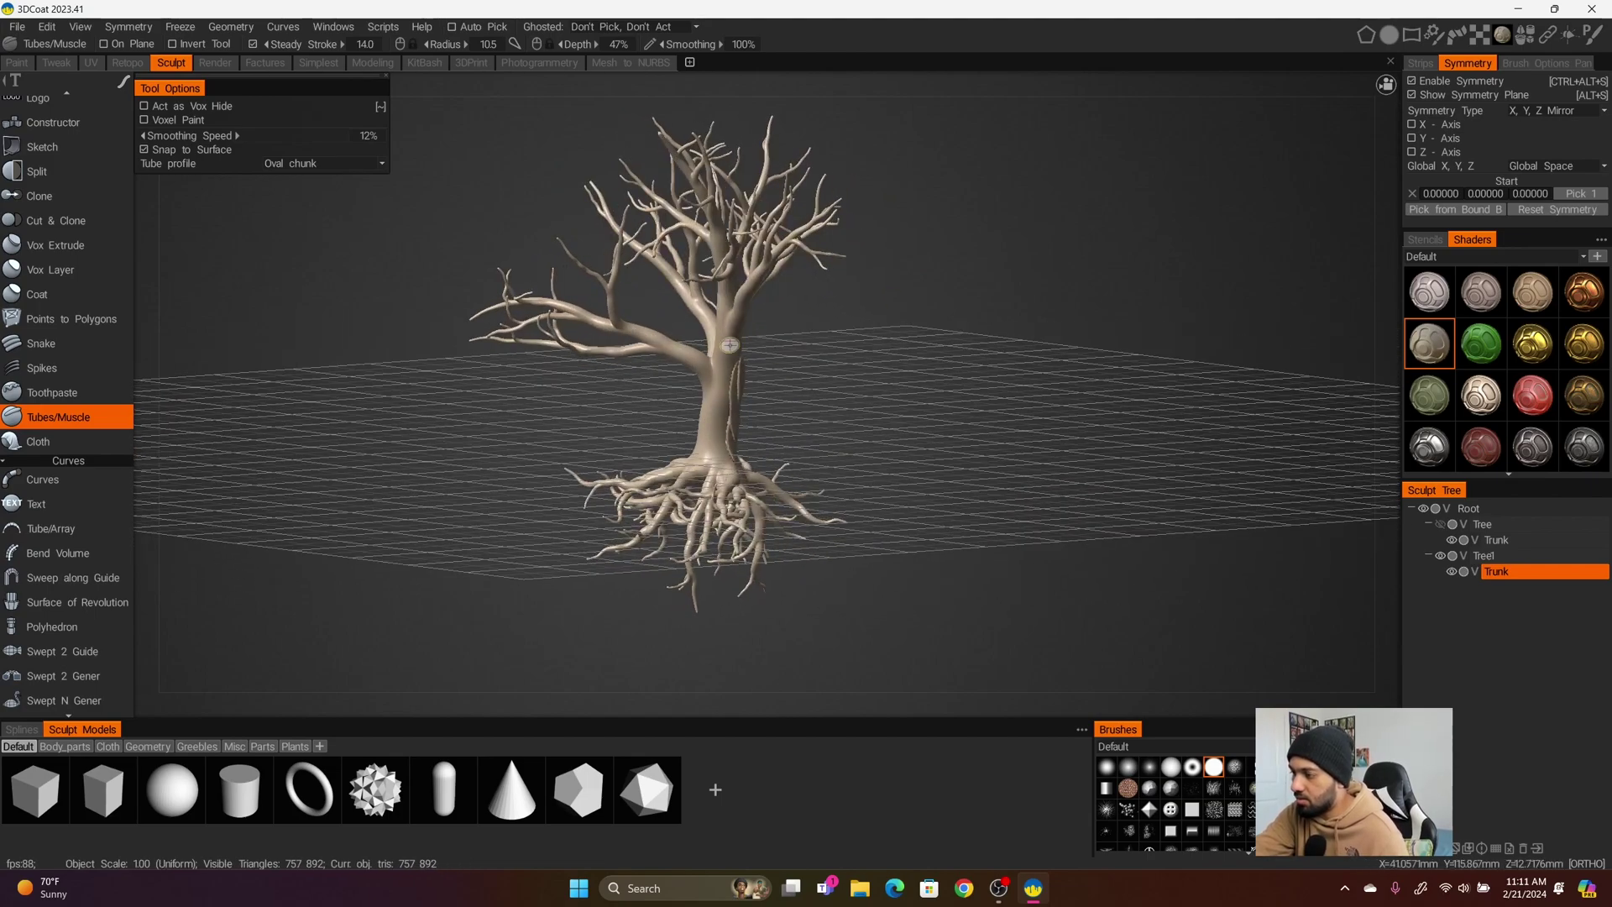
mouse_move(729, 345)
left_mouse_down()
mouse_move(728, 418)
mouse_move(1037, 396)
left_mouse_up()
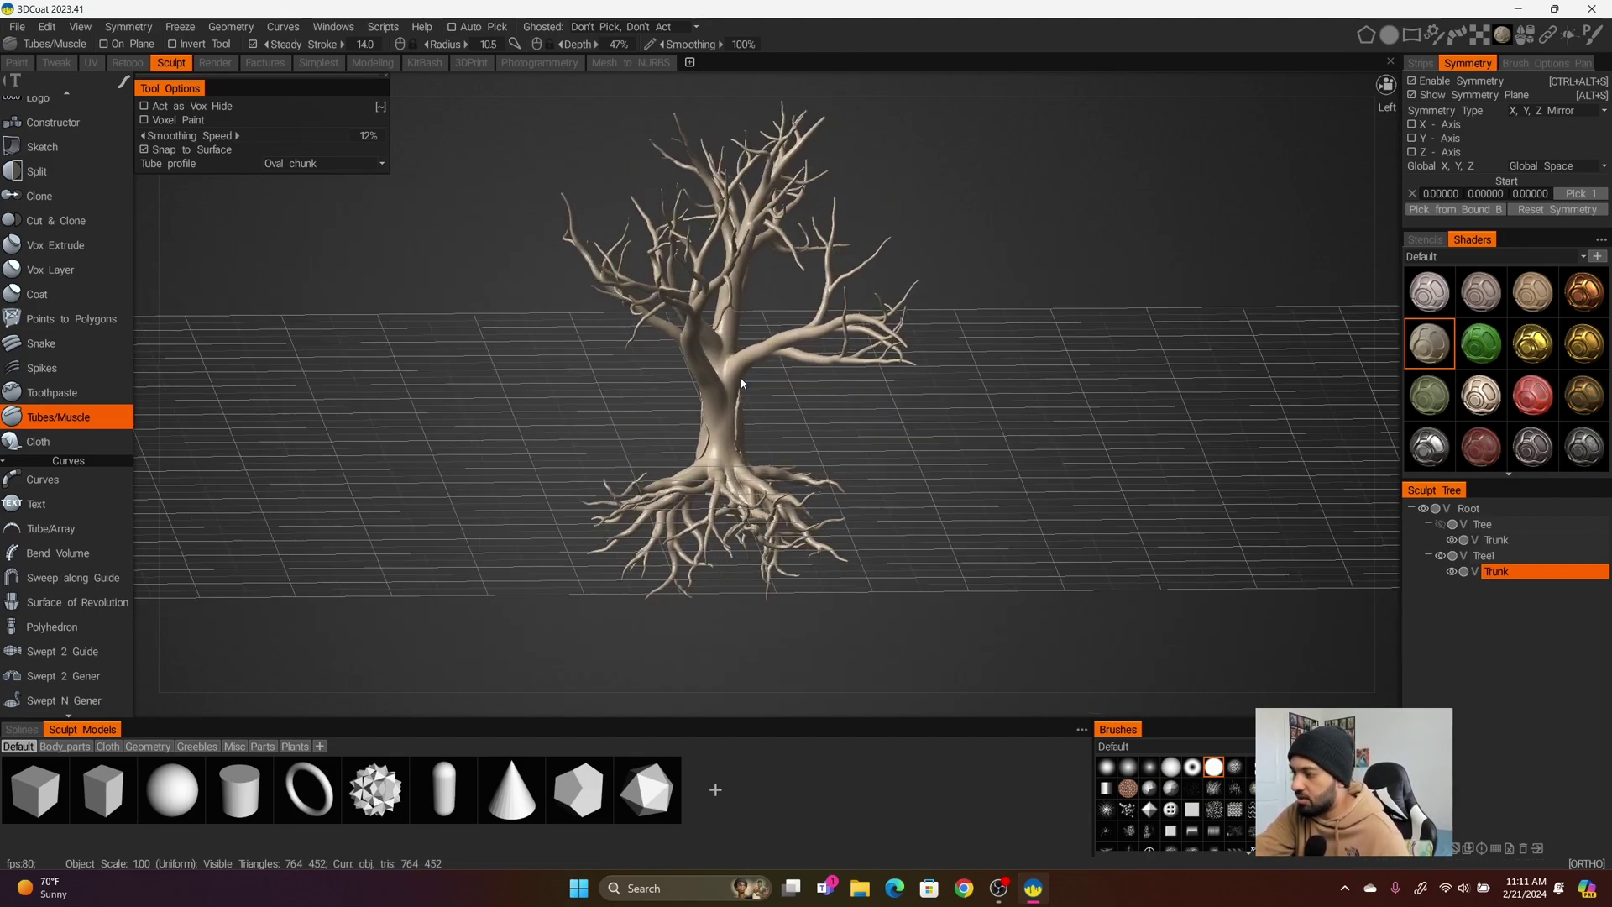
left_click(712, 431)
left_click_drag(716, 391, 717, 414)
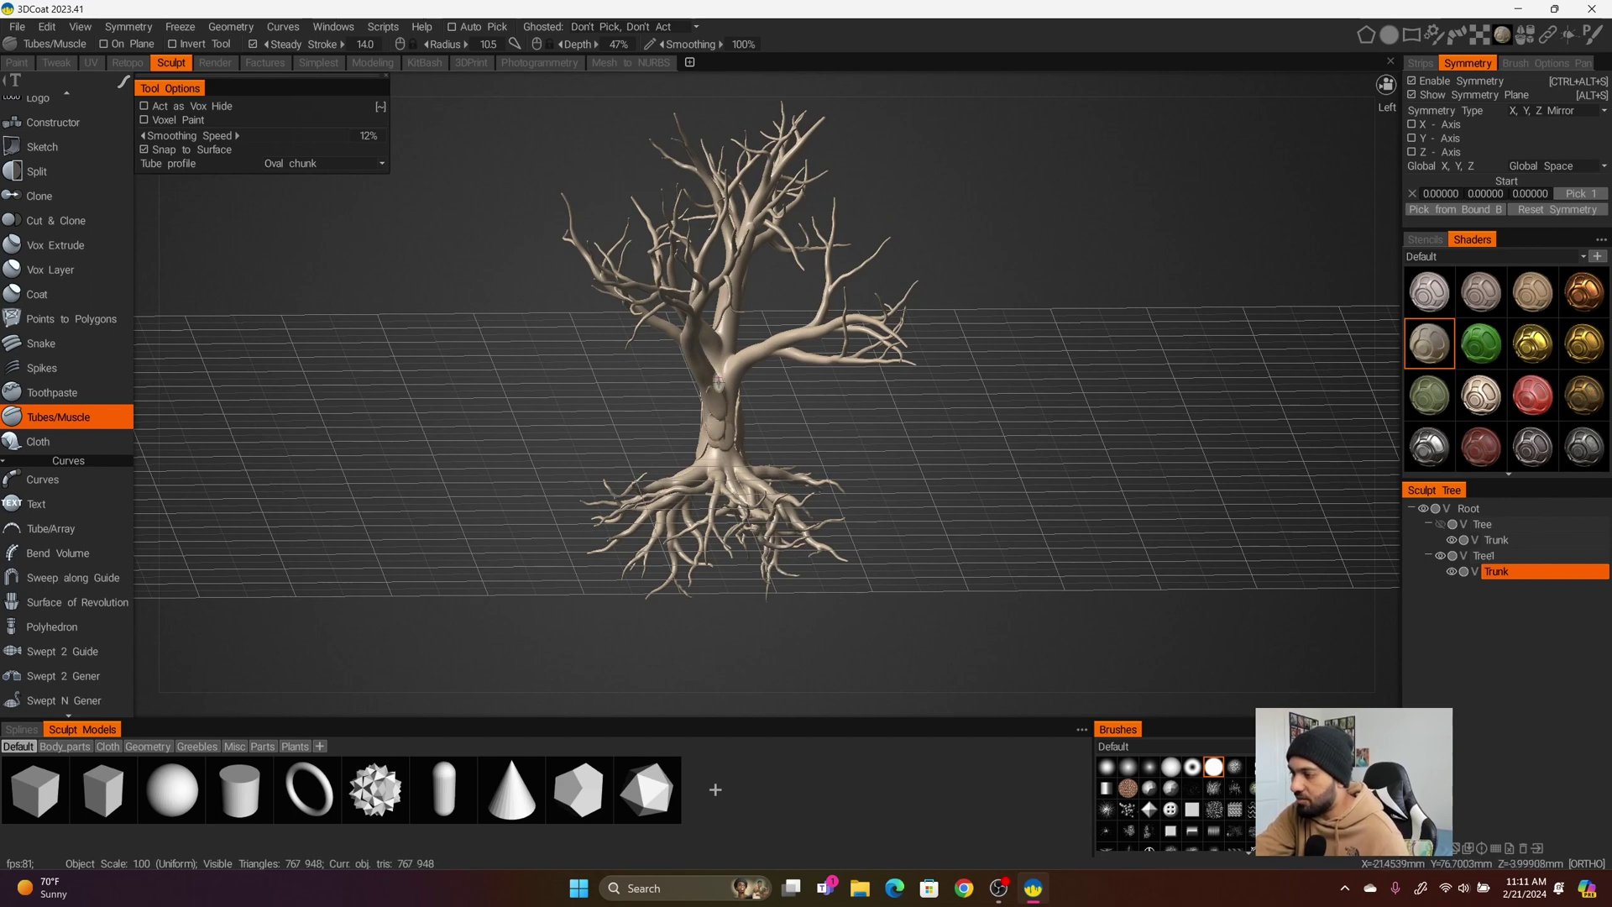
mouse_move(699, 356)
left_mouse_down()
mouse_move(723, 407)
mouse_move(719, 458)
left_mouse_up()
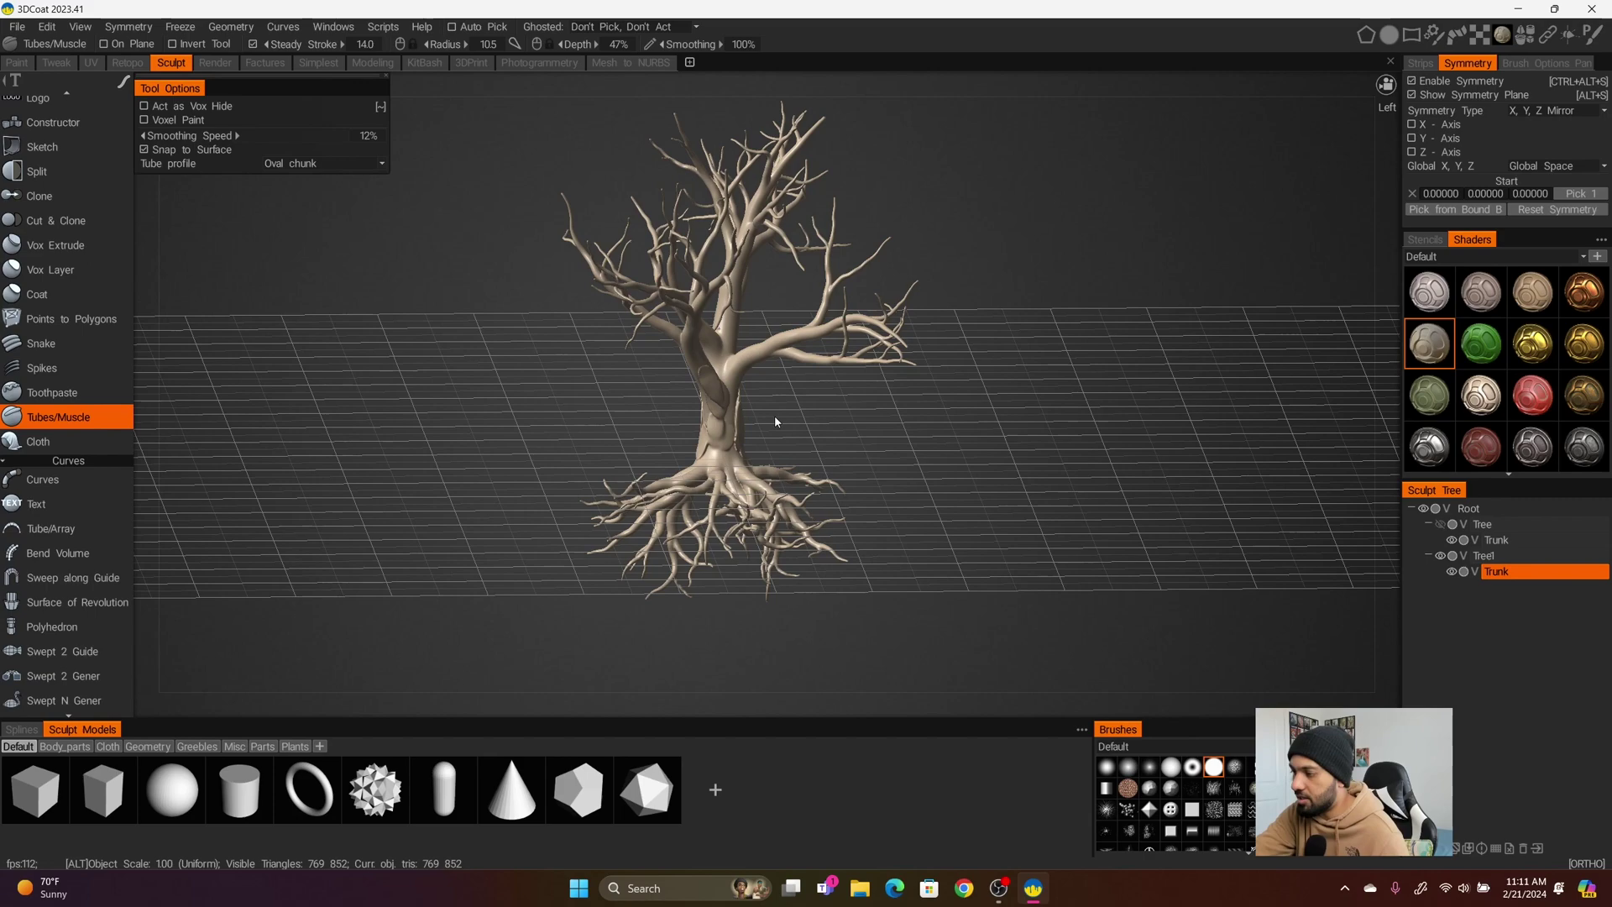
Smooth the Tubes/Muscle forms on Tree1's trunk around the base of the first branches
right_click_drag(773, 424, 763, 383)
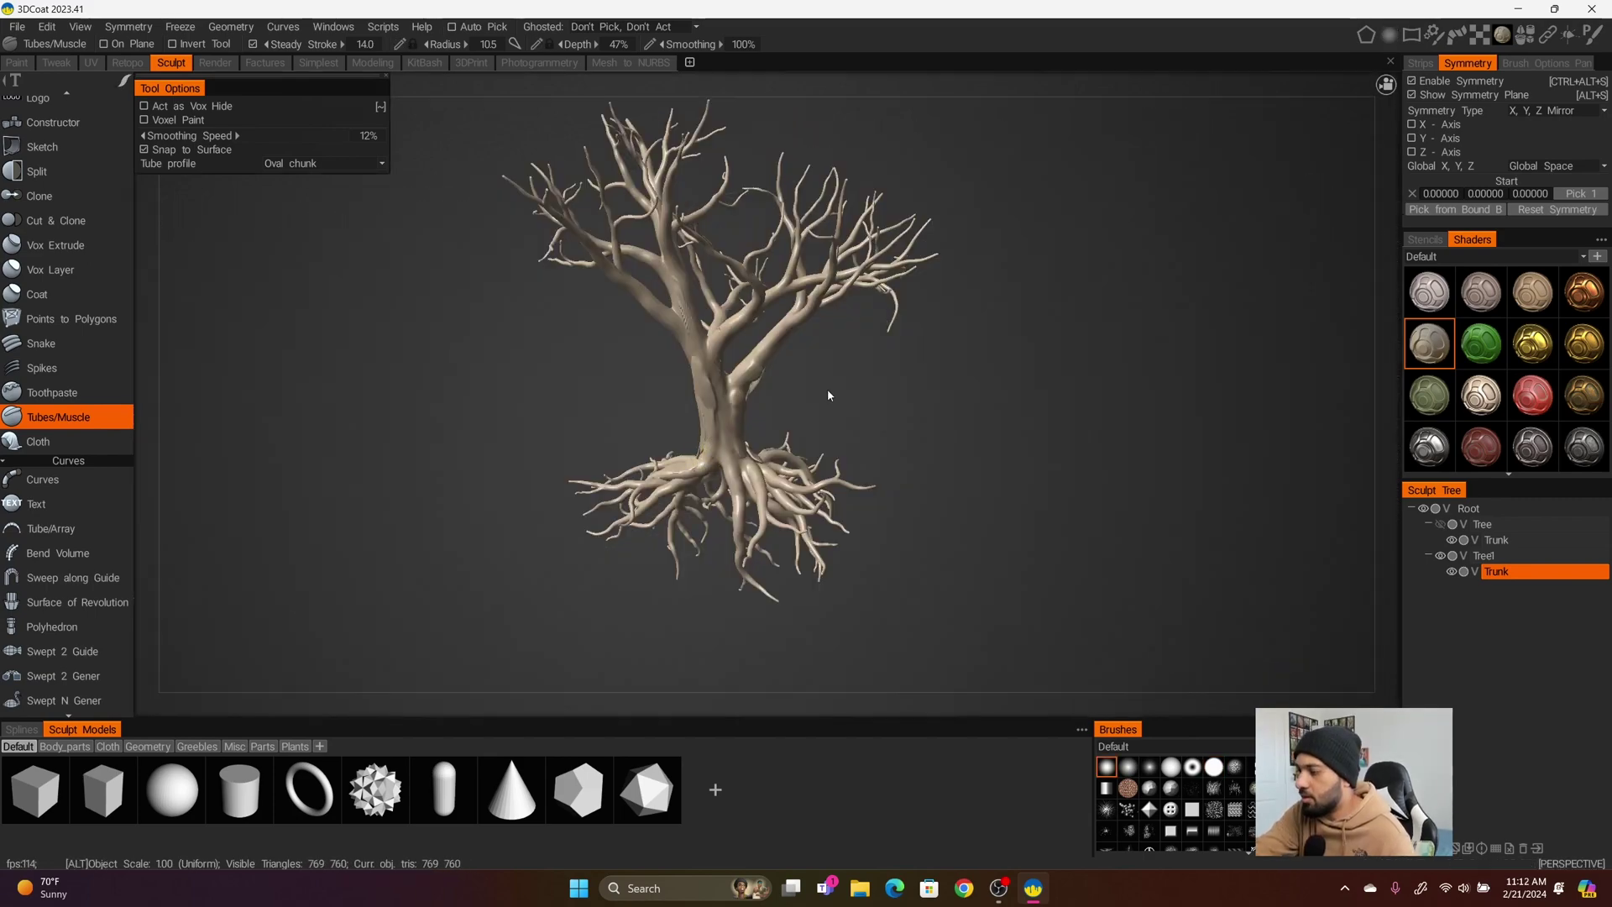
mouse_move(828, 392)
left_mouse_down("alt")
mouse_move(835, 436)
mouse_move(700, 388)
mouse_move(714, 454)
left_mouse_up("alt")
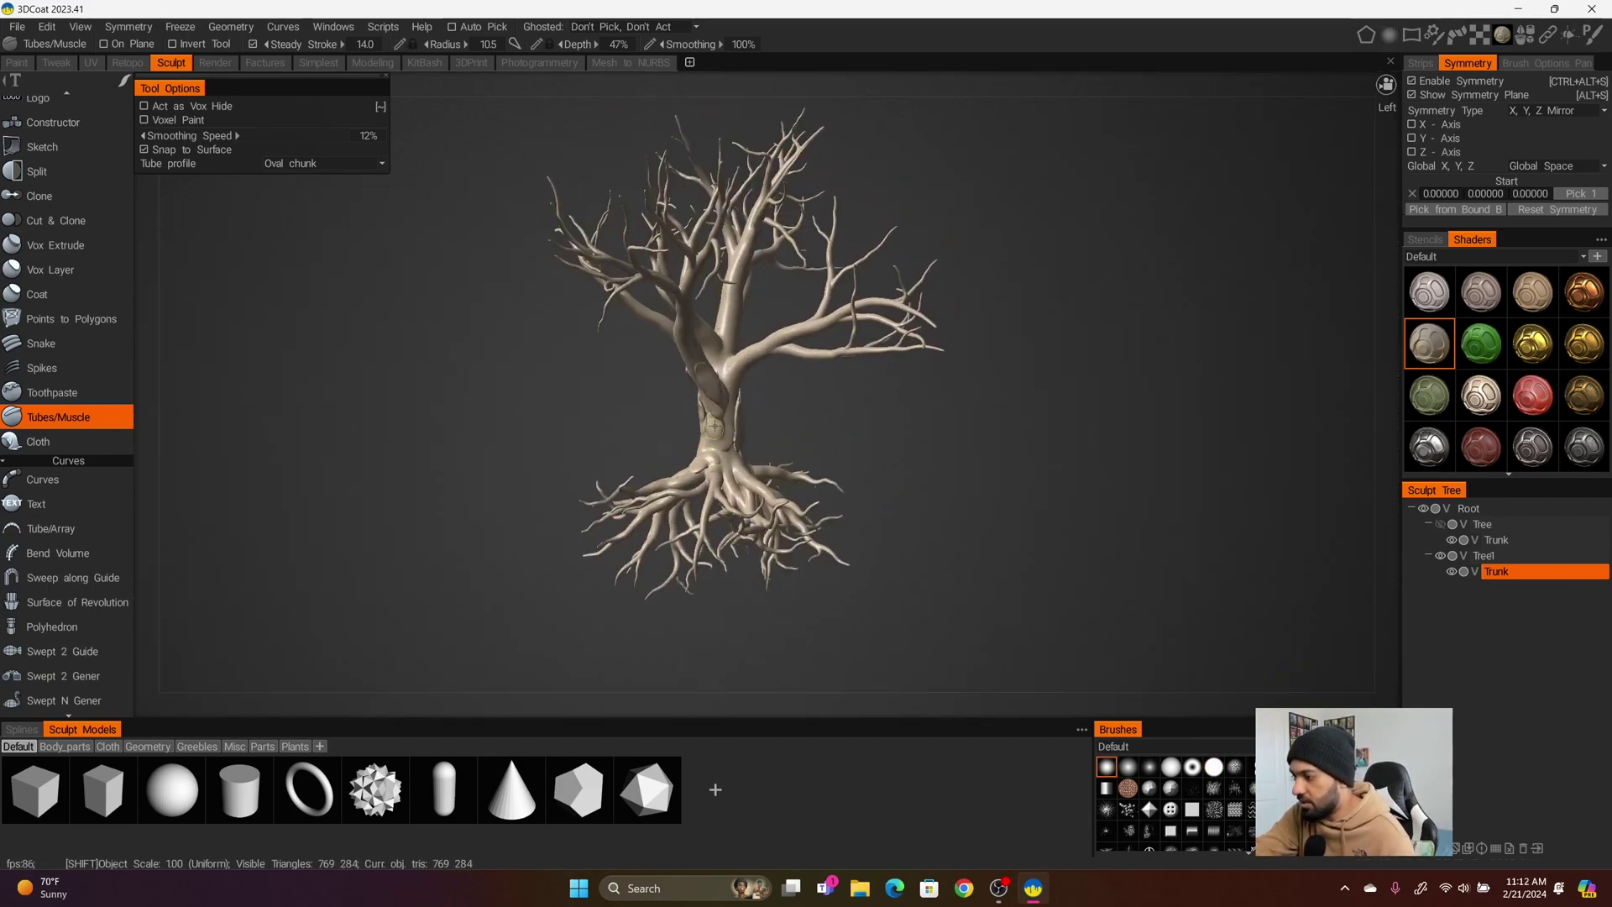
left_click_drag(728, 390, 726, 409, "shift")
mouse_move(843, 425)
left_mouse_down("alt")
mouse_move(767, 435)
mouse_move(716, 416)
mouse_move(718, 391)
mouse_move(712, 438)
left_mouse_up("alt")
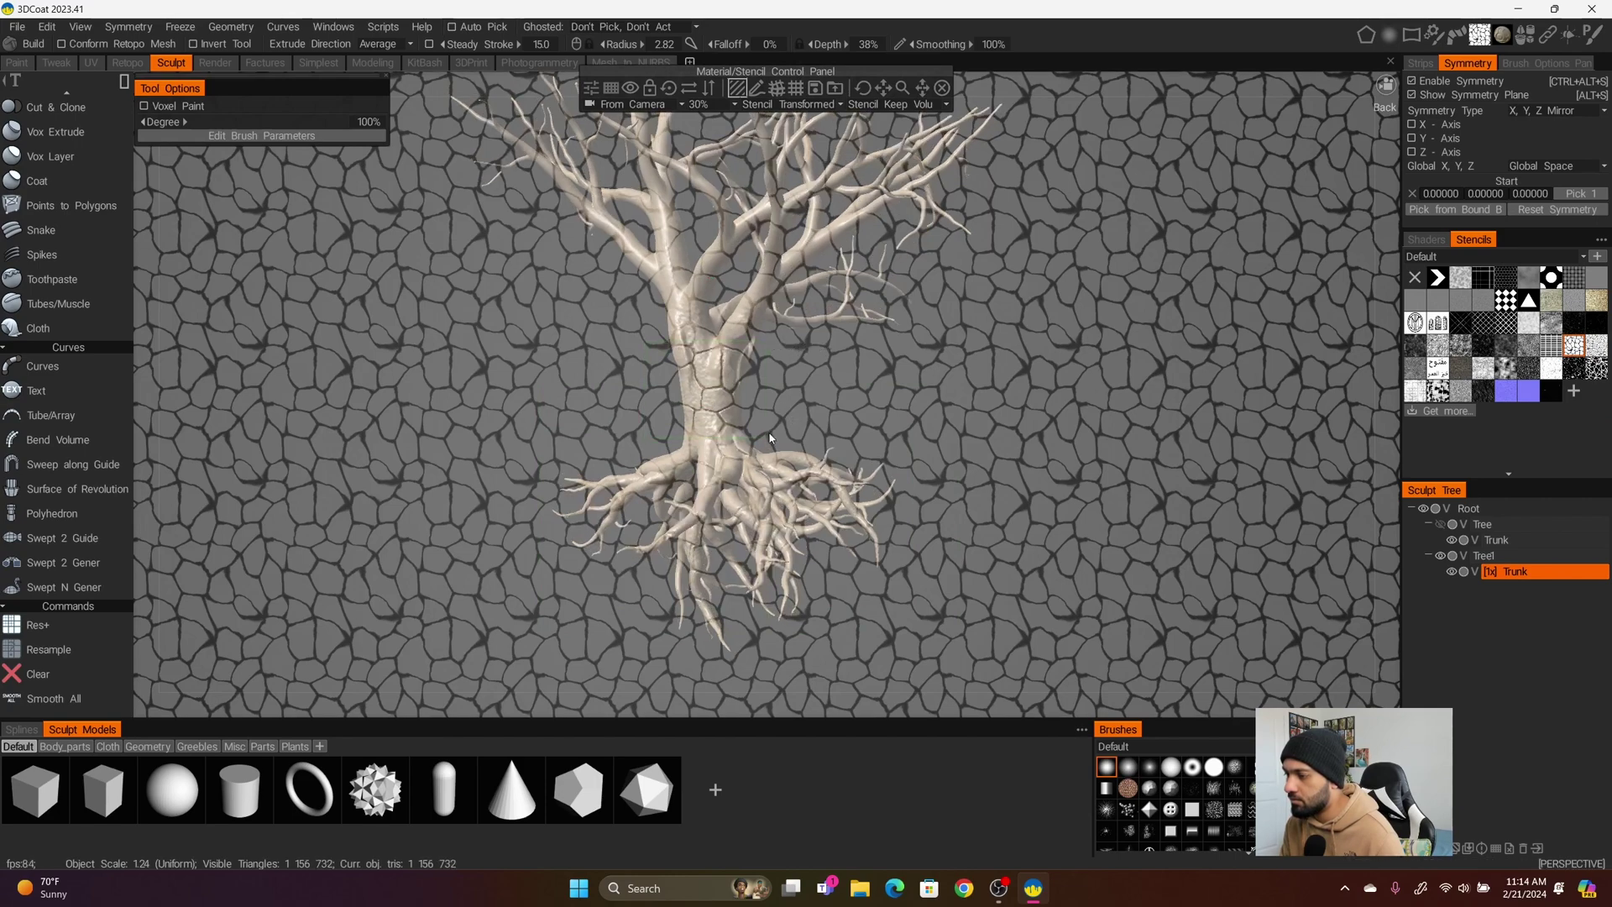
Stamp the cracked-stone stencil onto the trunk and branches with rectangular Build strokes, scaling the pattern down between strokes
left_click_drag(597, 385, 808, 402, "alt")
left_click_drag(626, 346, 763, 426)
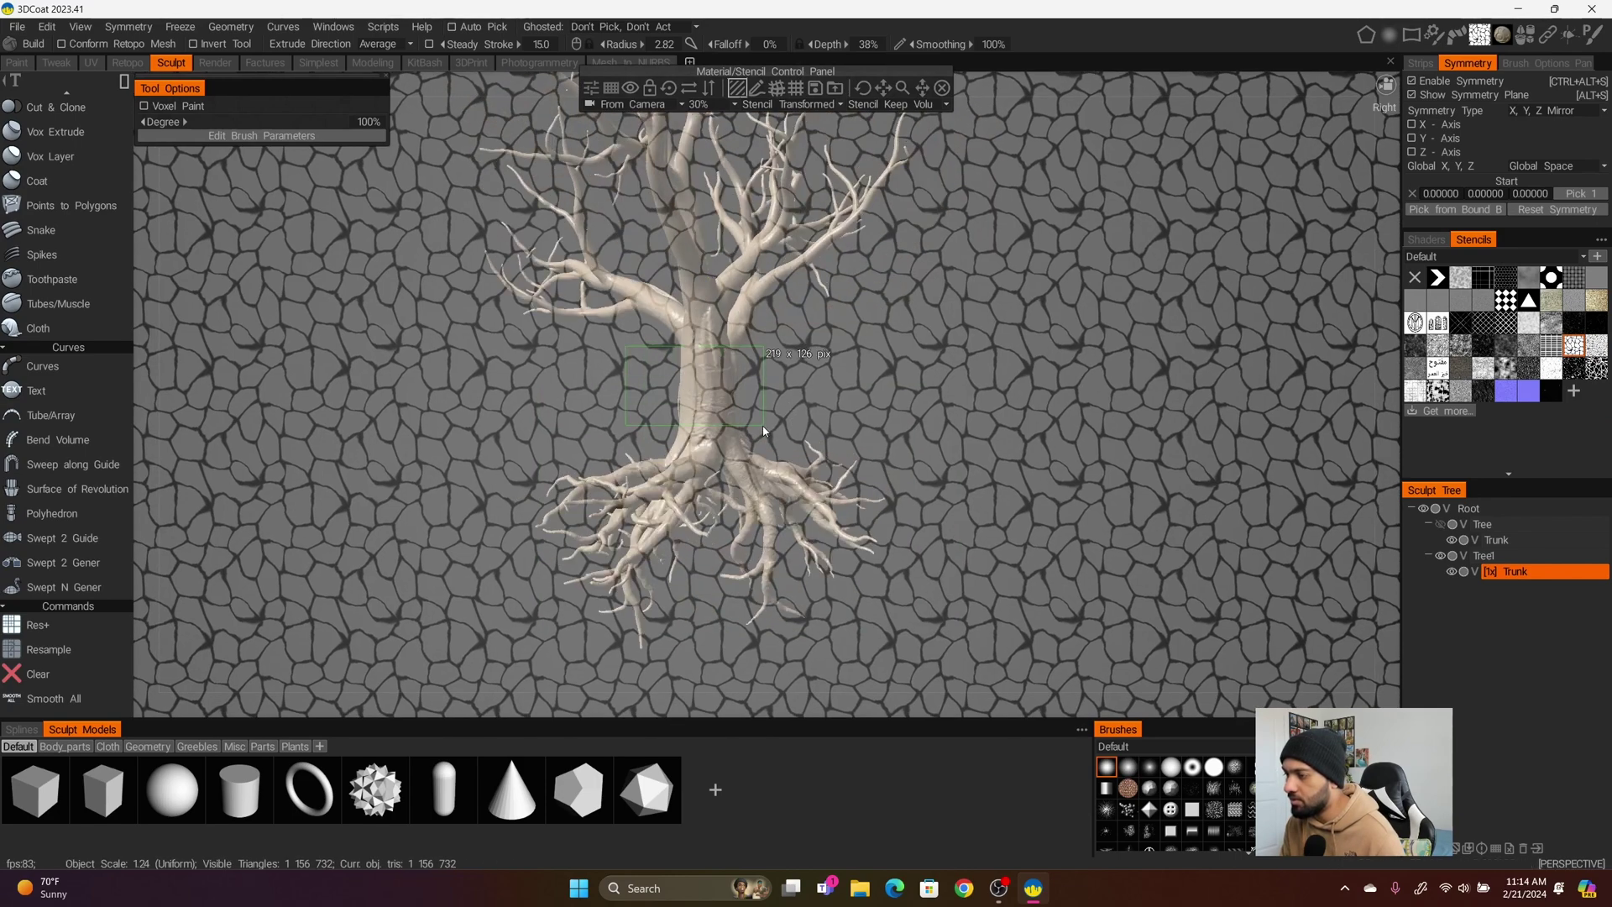
left_click_drag(902, 89, 902, 89)
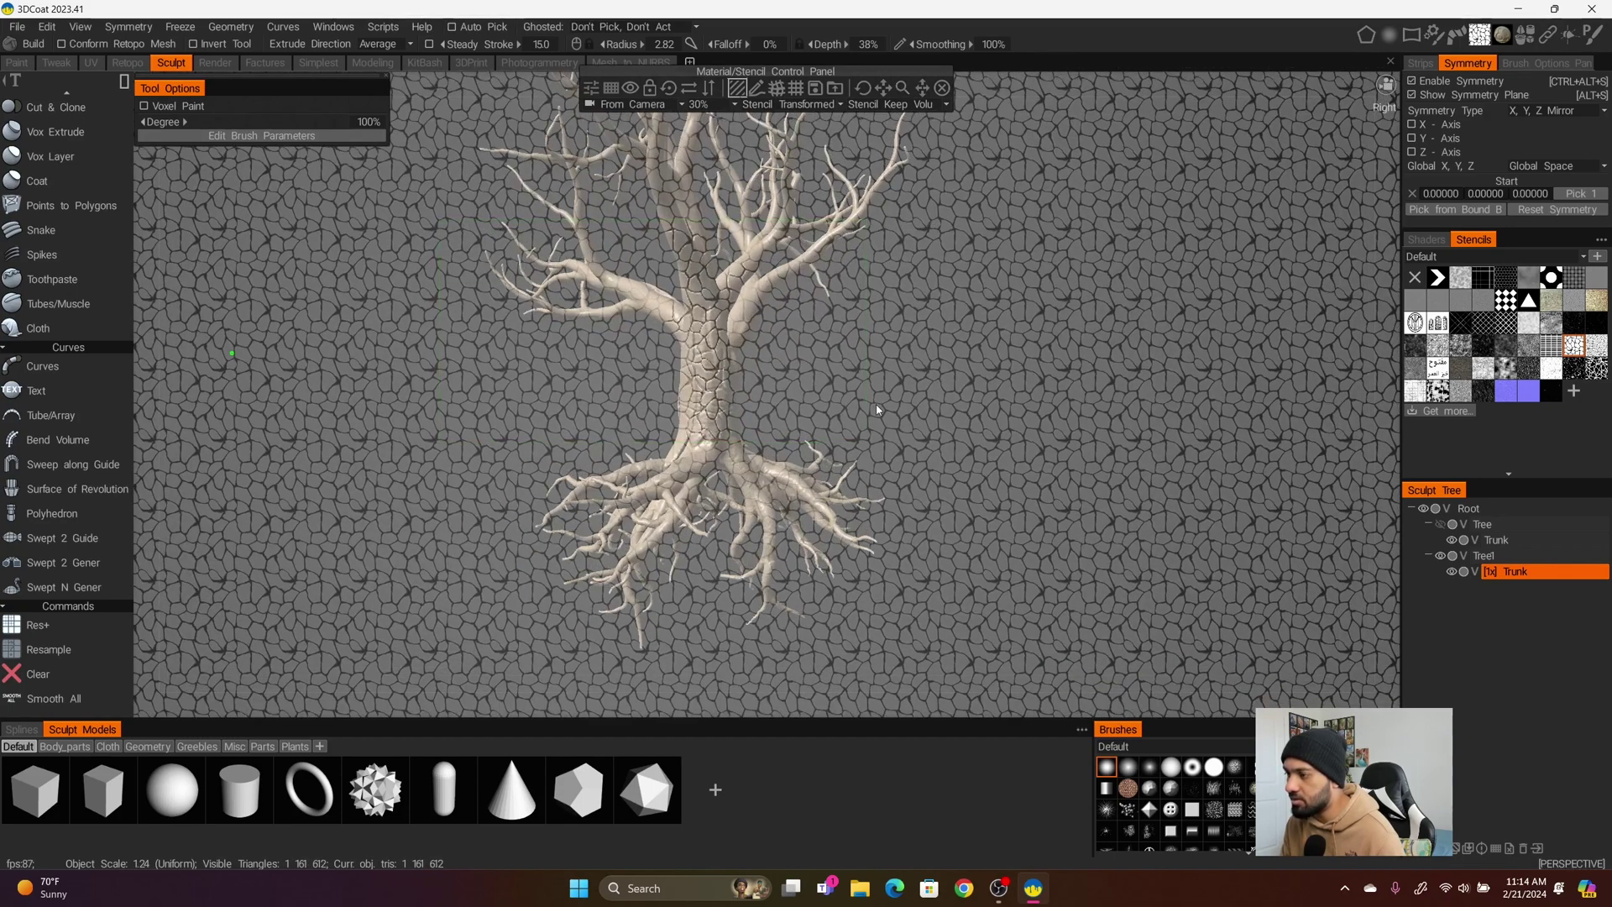
scroll(900, 471, "up", 4)
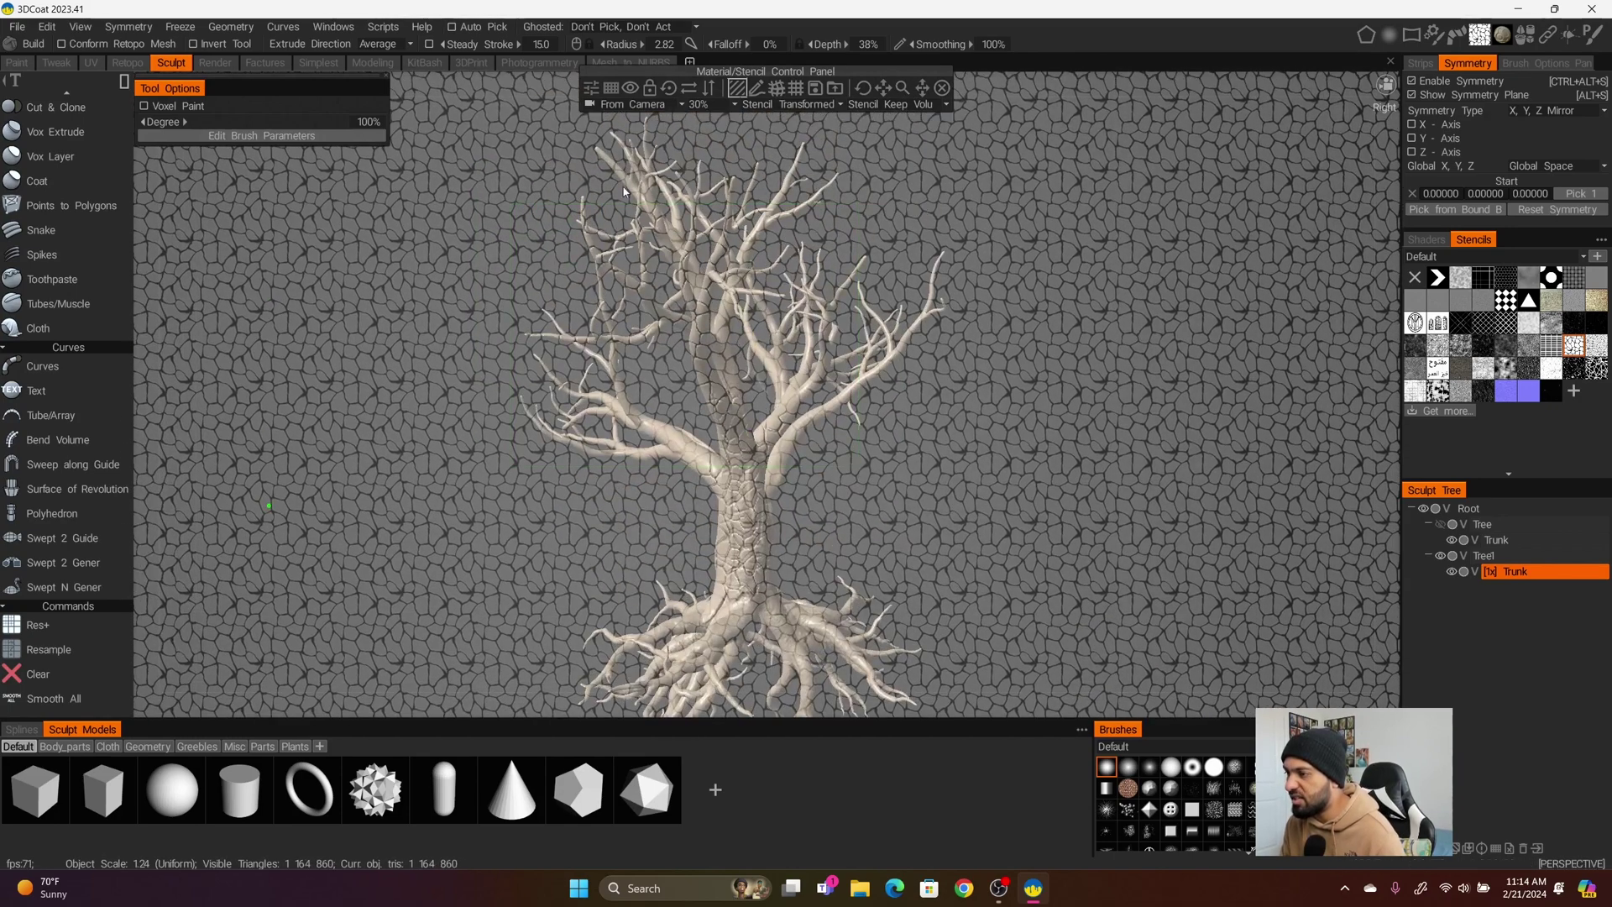
left_click_drag(974, 379, 974, 380)
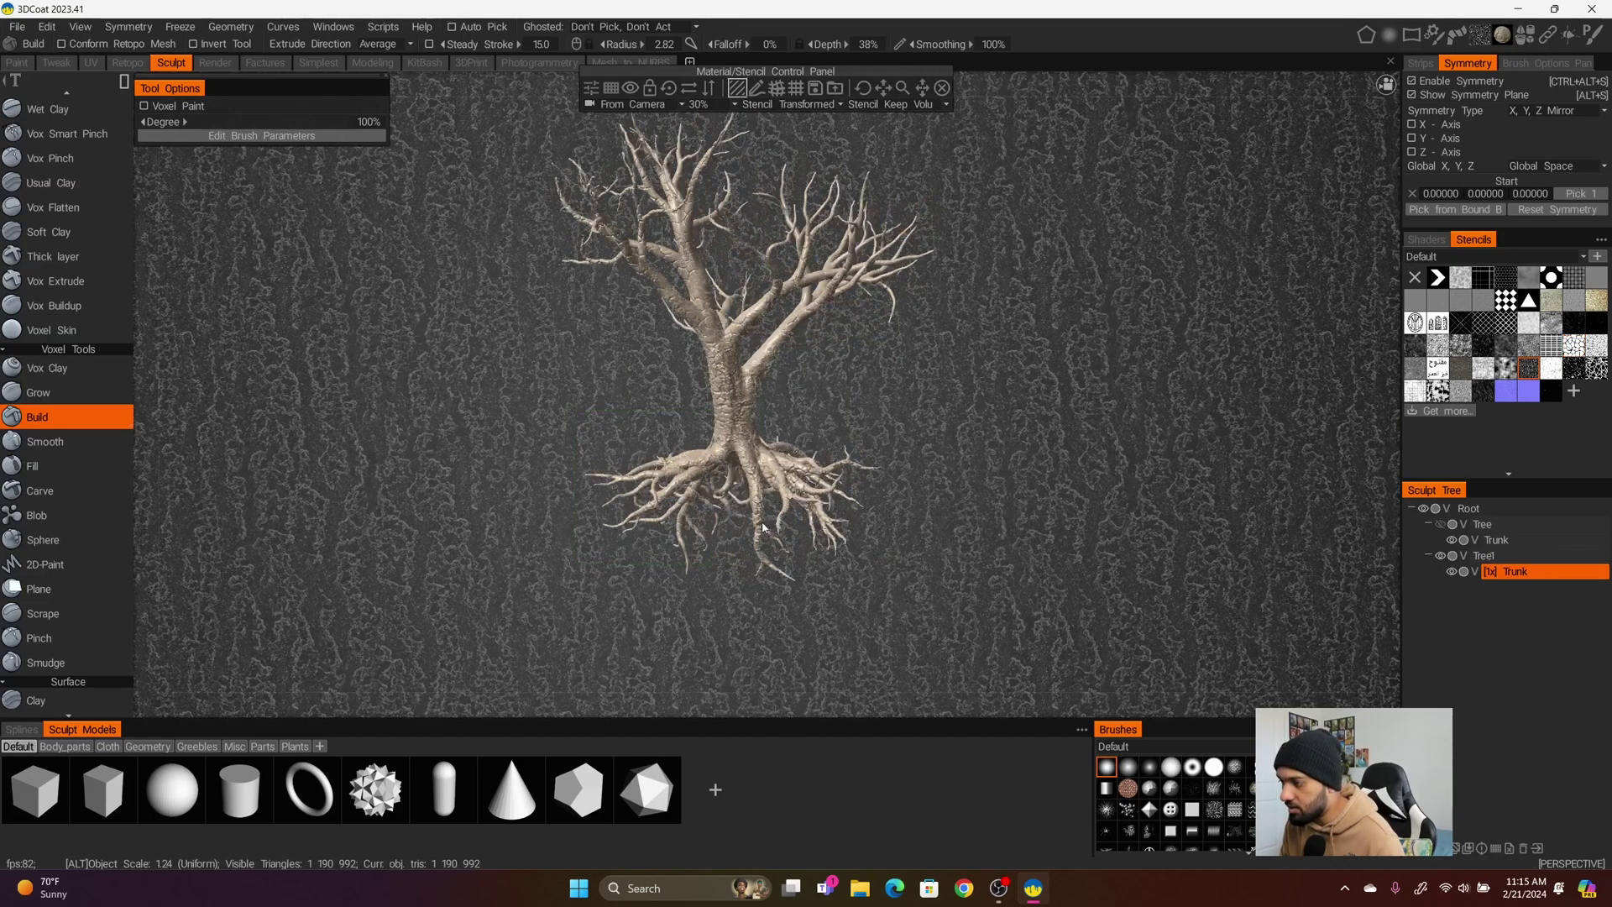
Stamp the vertical bark stencil over Tree1's trunk, branches and roots from several sides with rectangular Build strokes
left_click_drag(762, 527, 817, 569, "alt")
left_click_drag(834, 378, 991, 353)
left_click_drag(675, 249, 779, 419)
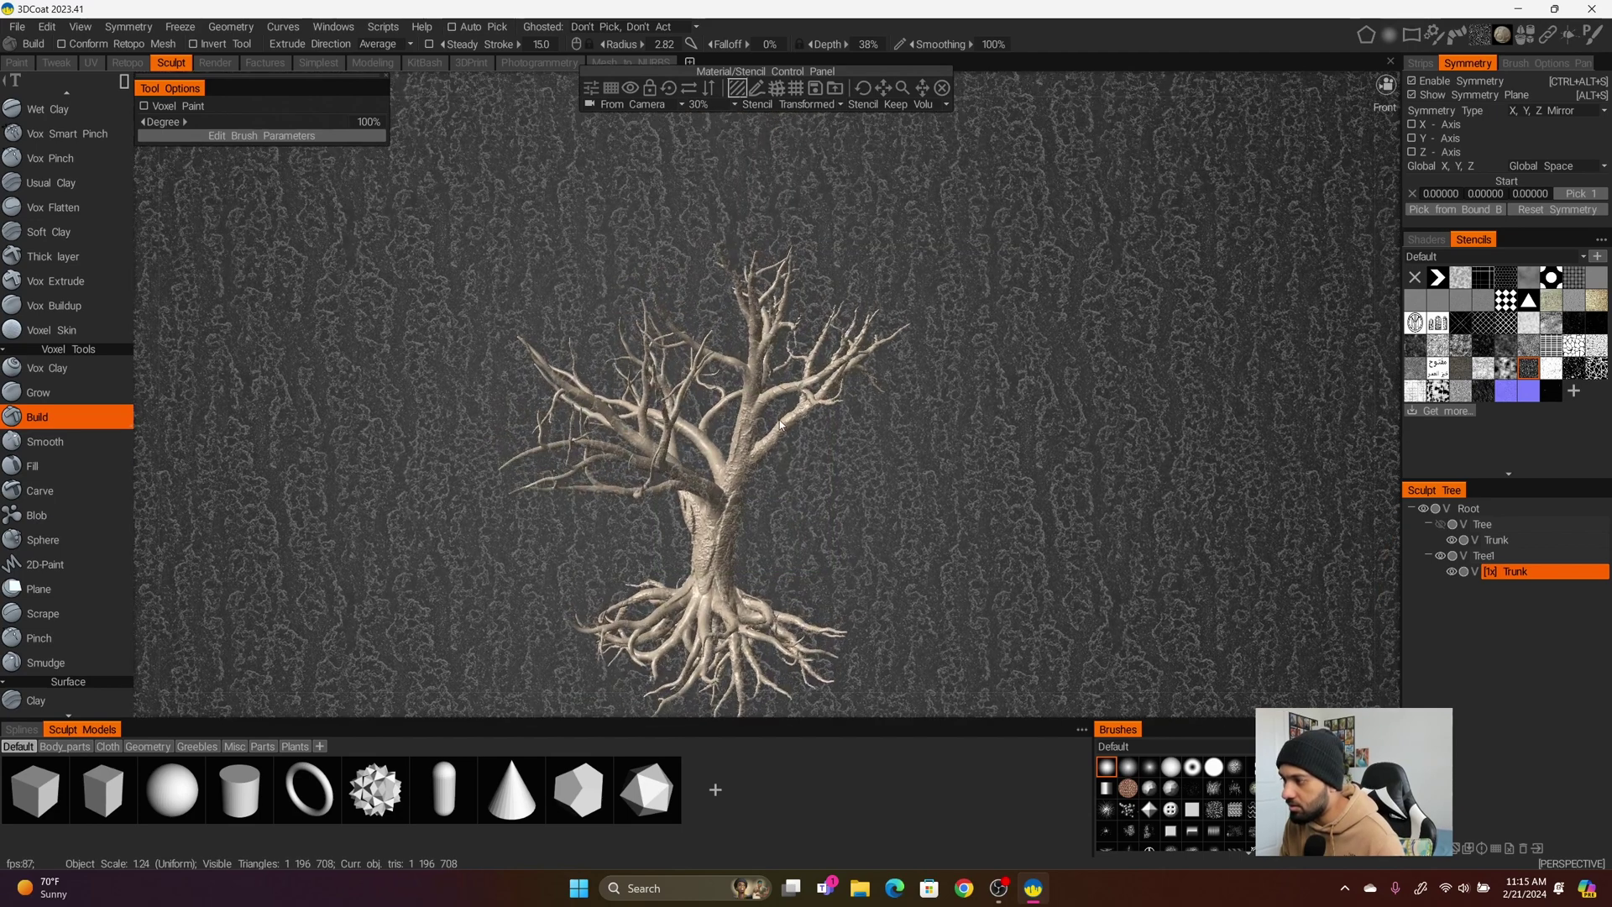
left_click_drag(881, 458, 865, 514)
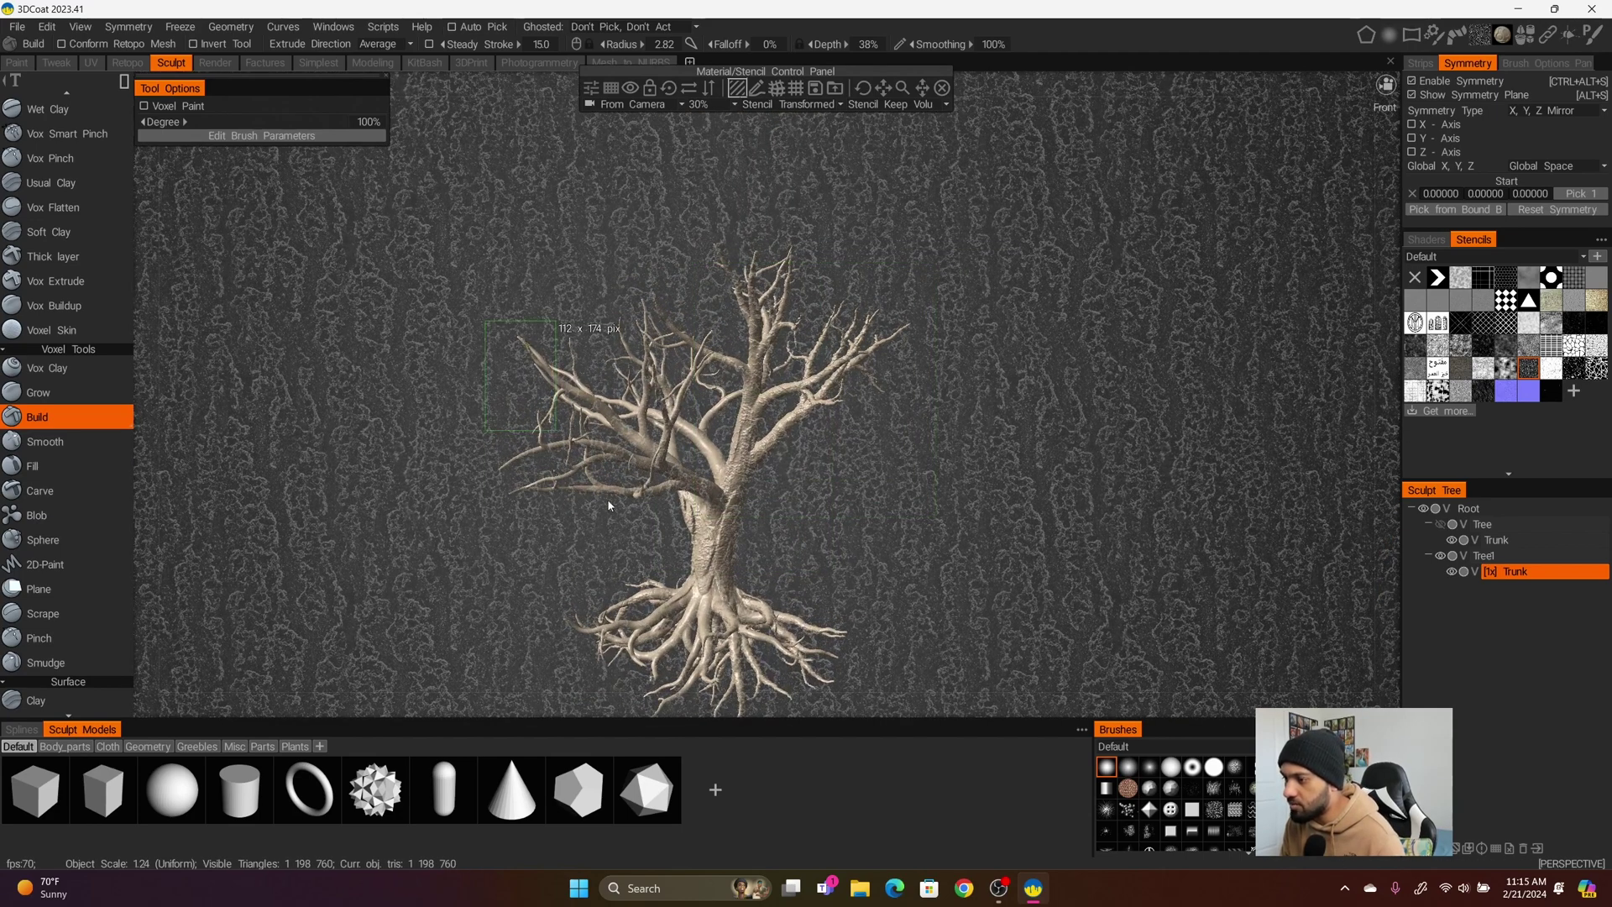
left_click_drag(609, 501, 840, 537)
left_click_drag(580, 334, 747, 531)
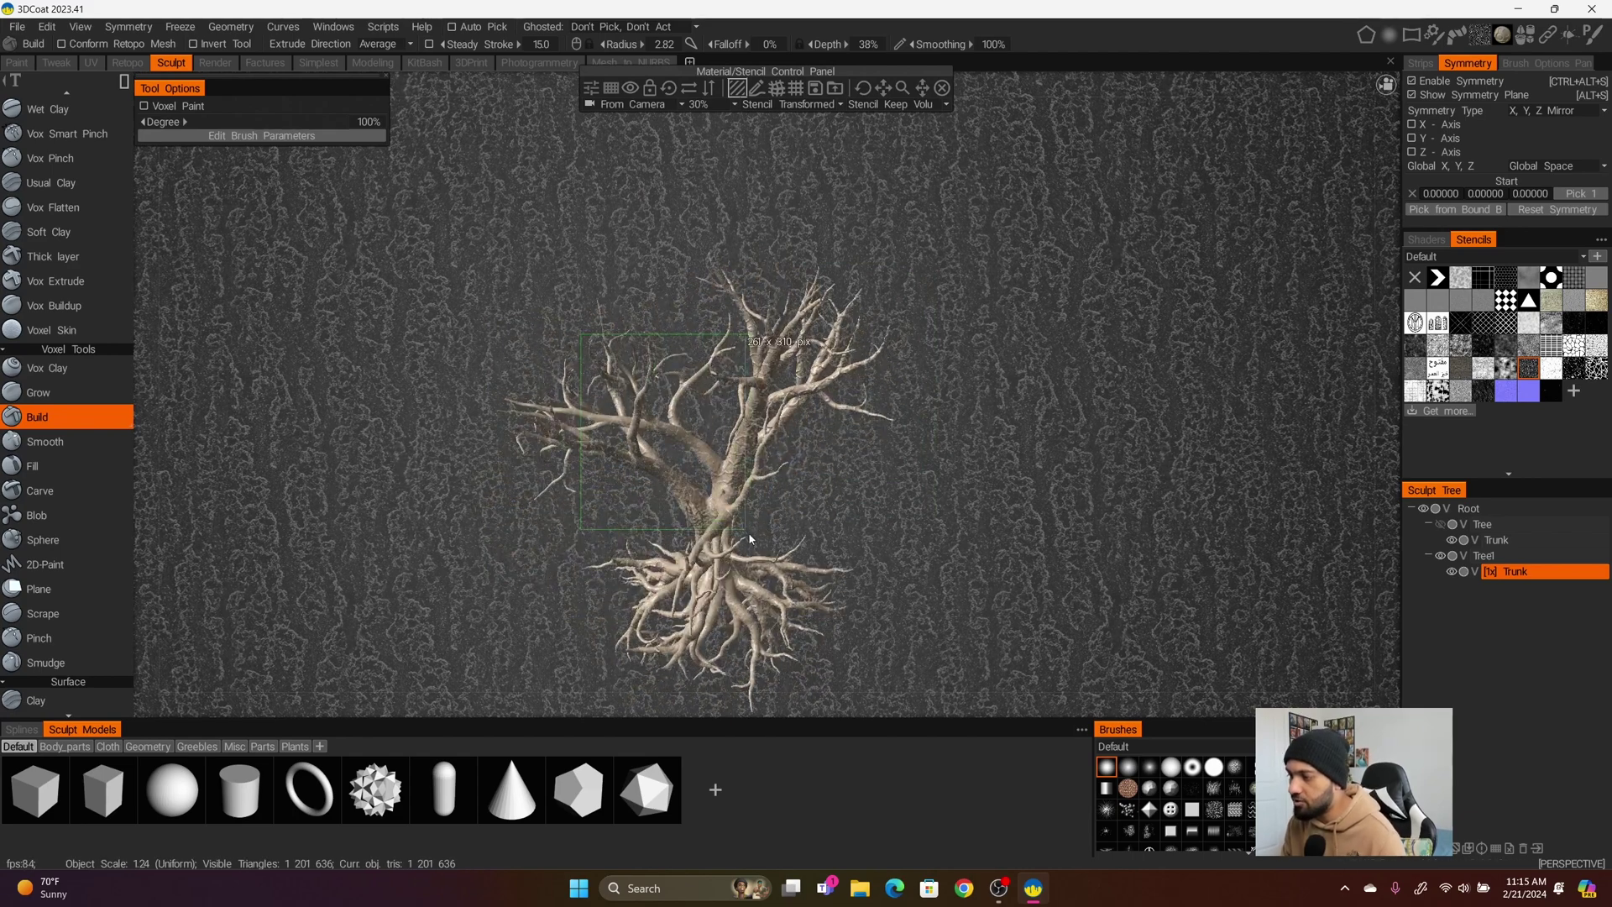
middle_click_drag(806, 534, 849, 484, "alt")
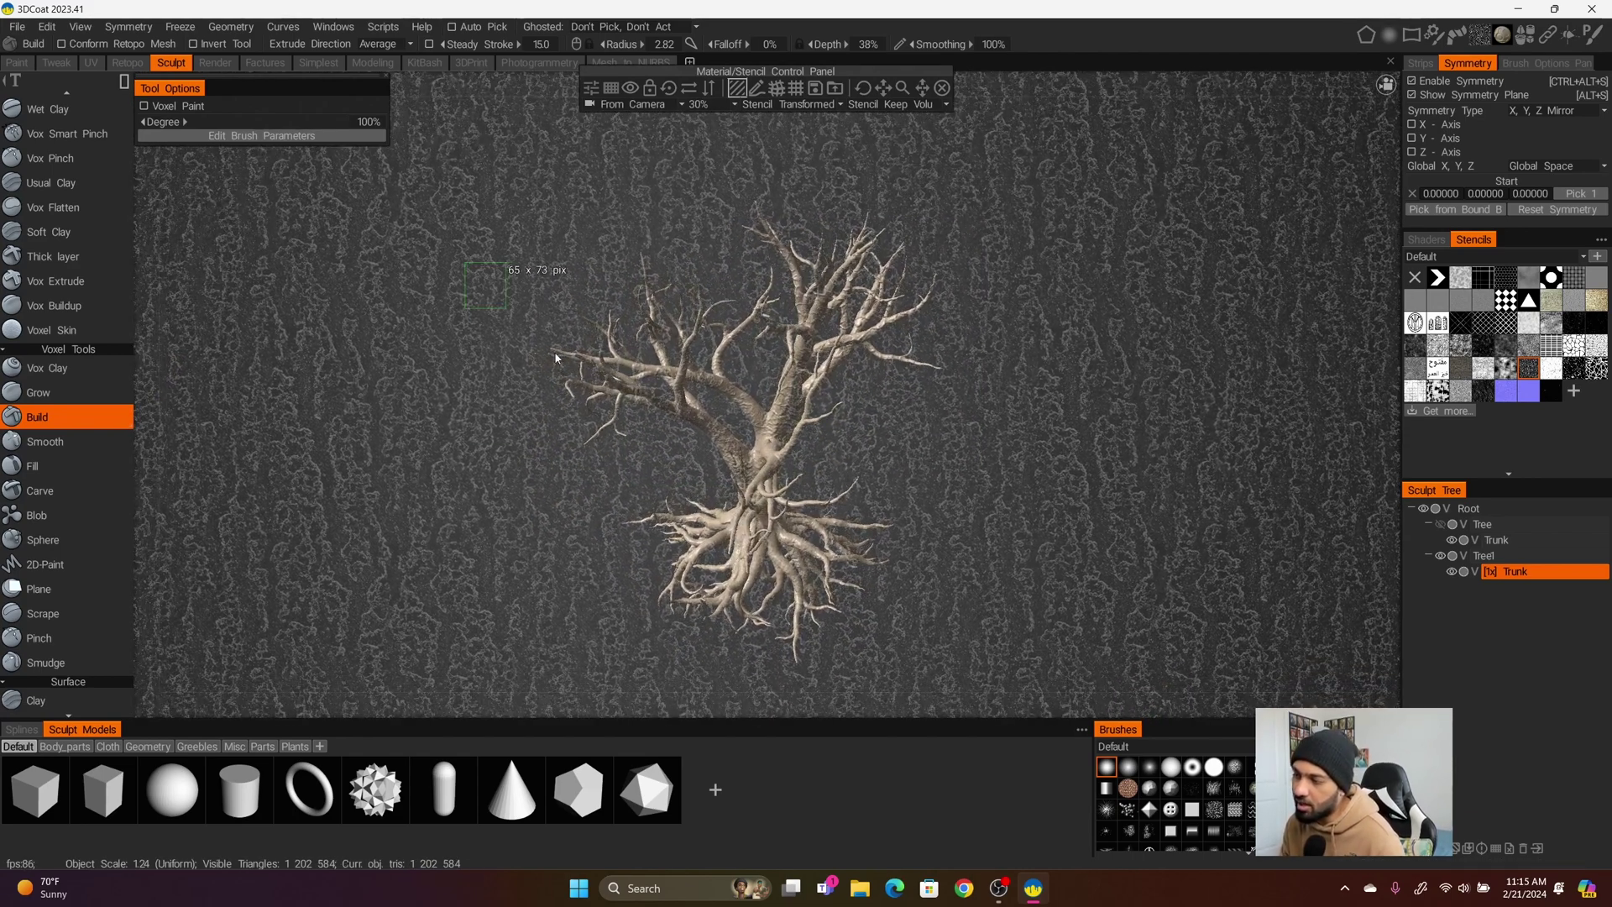
left_click_drag(465, 262, 757, 565)
middle_click_drag(889, 655, 874, 583)
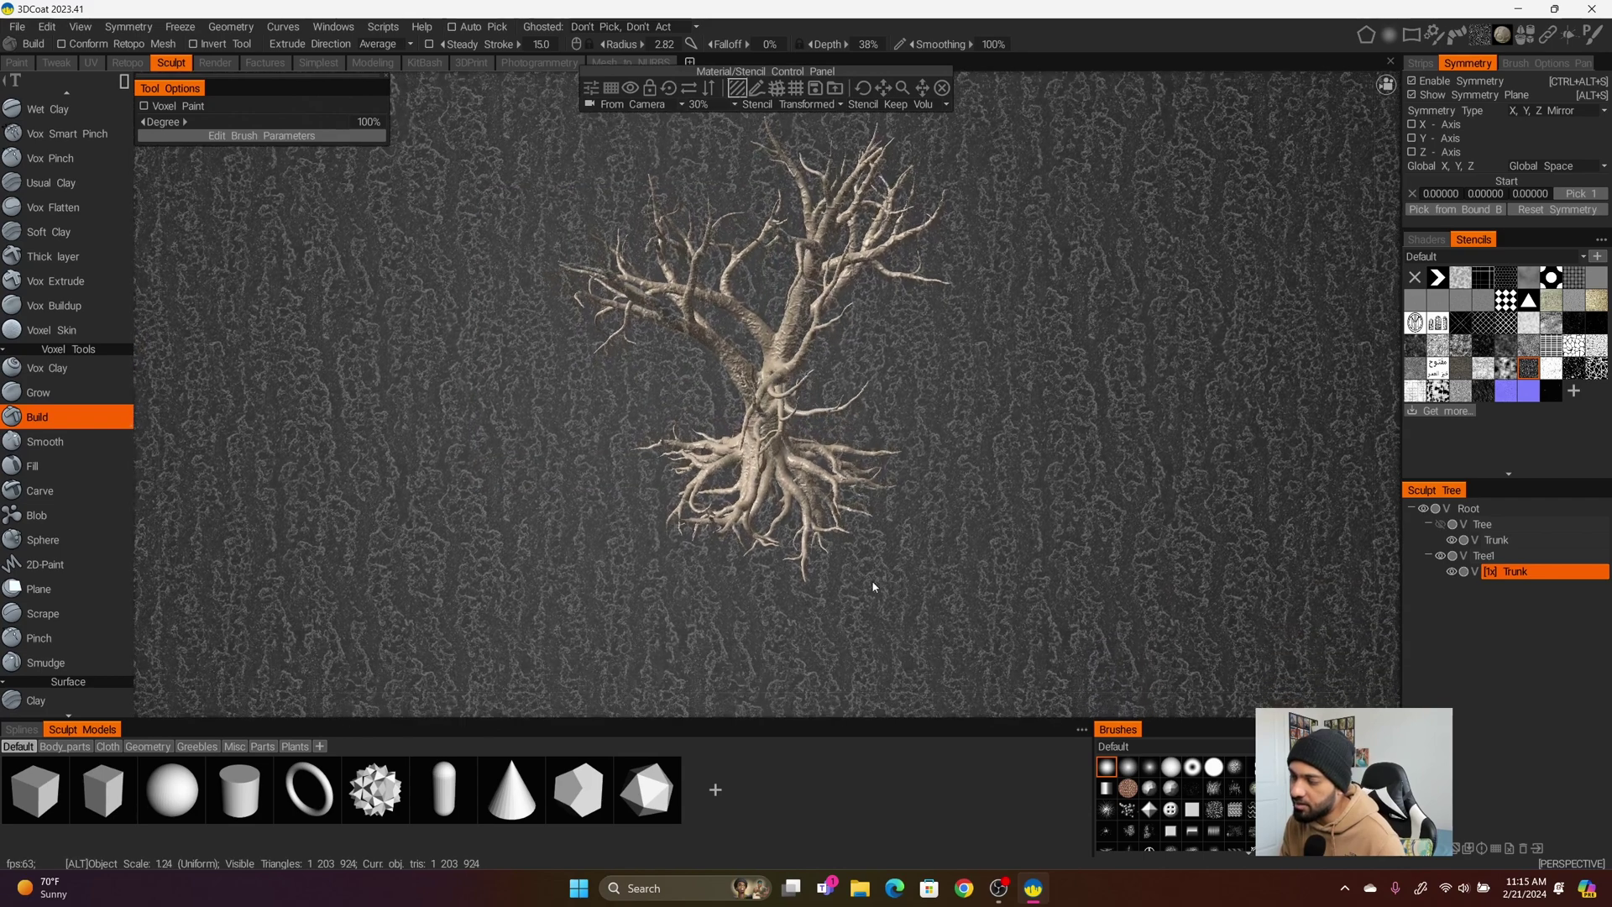
left_click_drag(618, 409, 849, 556, "alt")
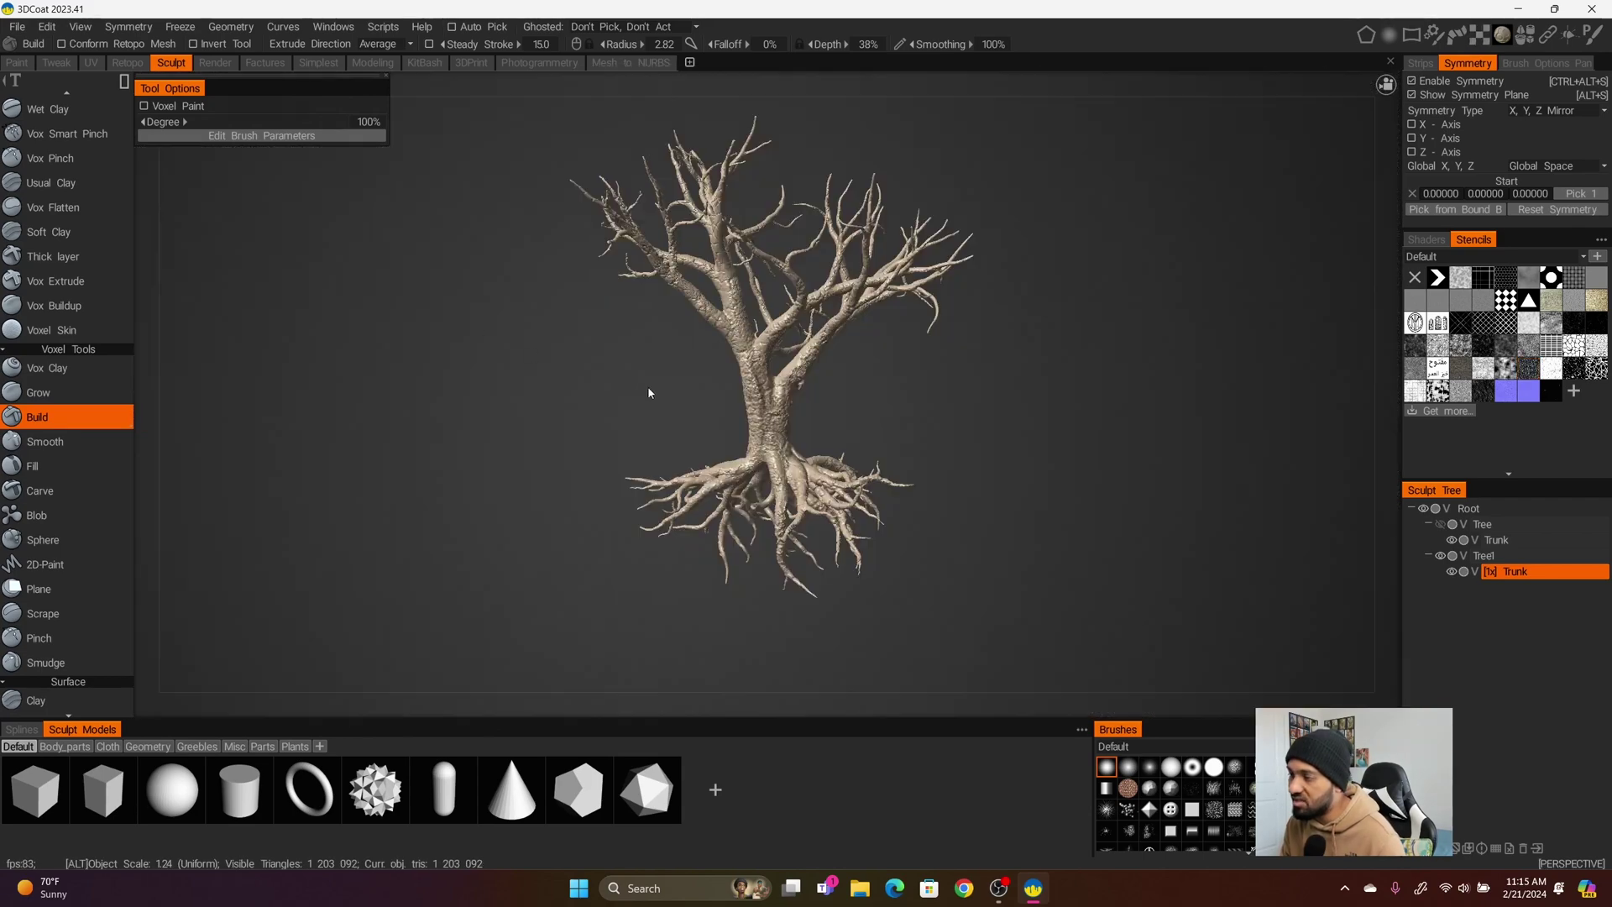
left_click_drag(647, 386, 595, 385, "alt")
mouse_move(627, 422)
right_mouse_down("alt")
mouse_move(717, 449)
mouse_move(651, 436)
right_mouse_up("alt")
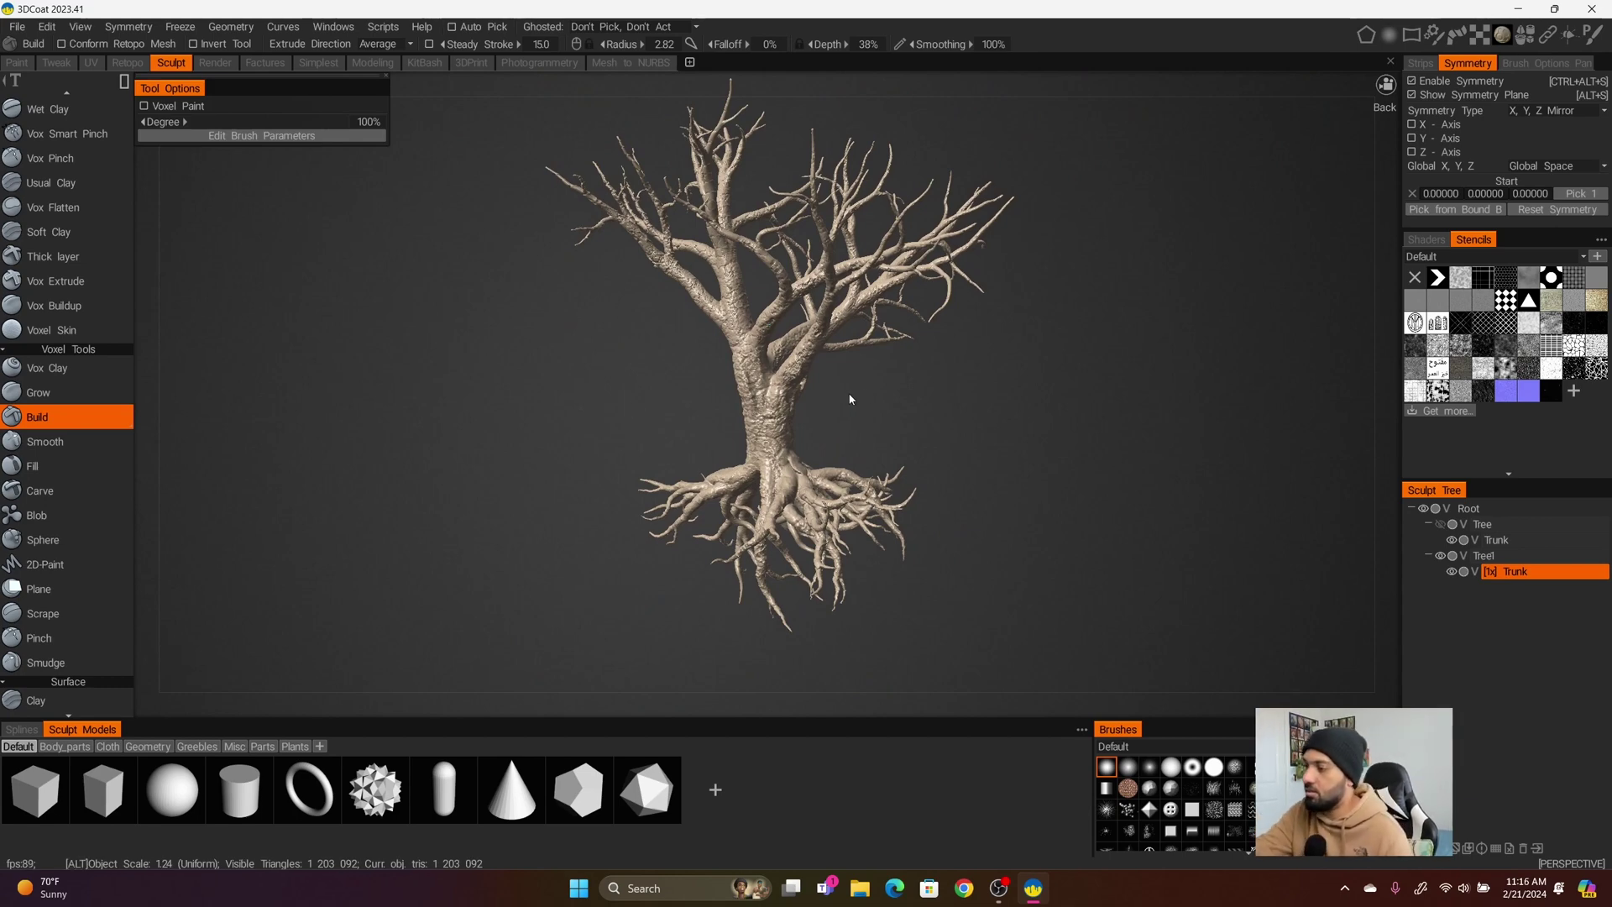
left_click_drag(854, 492, 791, 363, "alt")
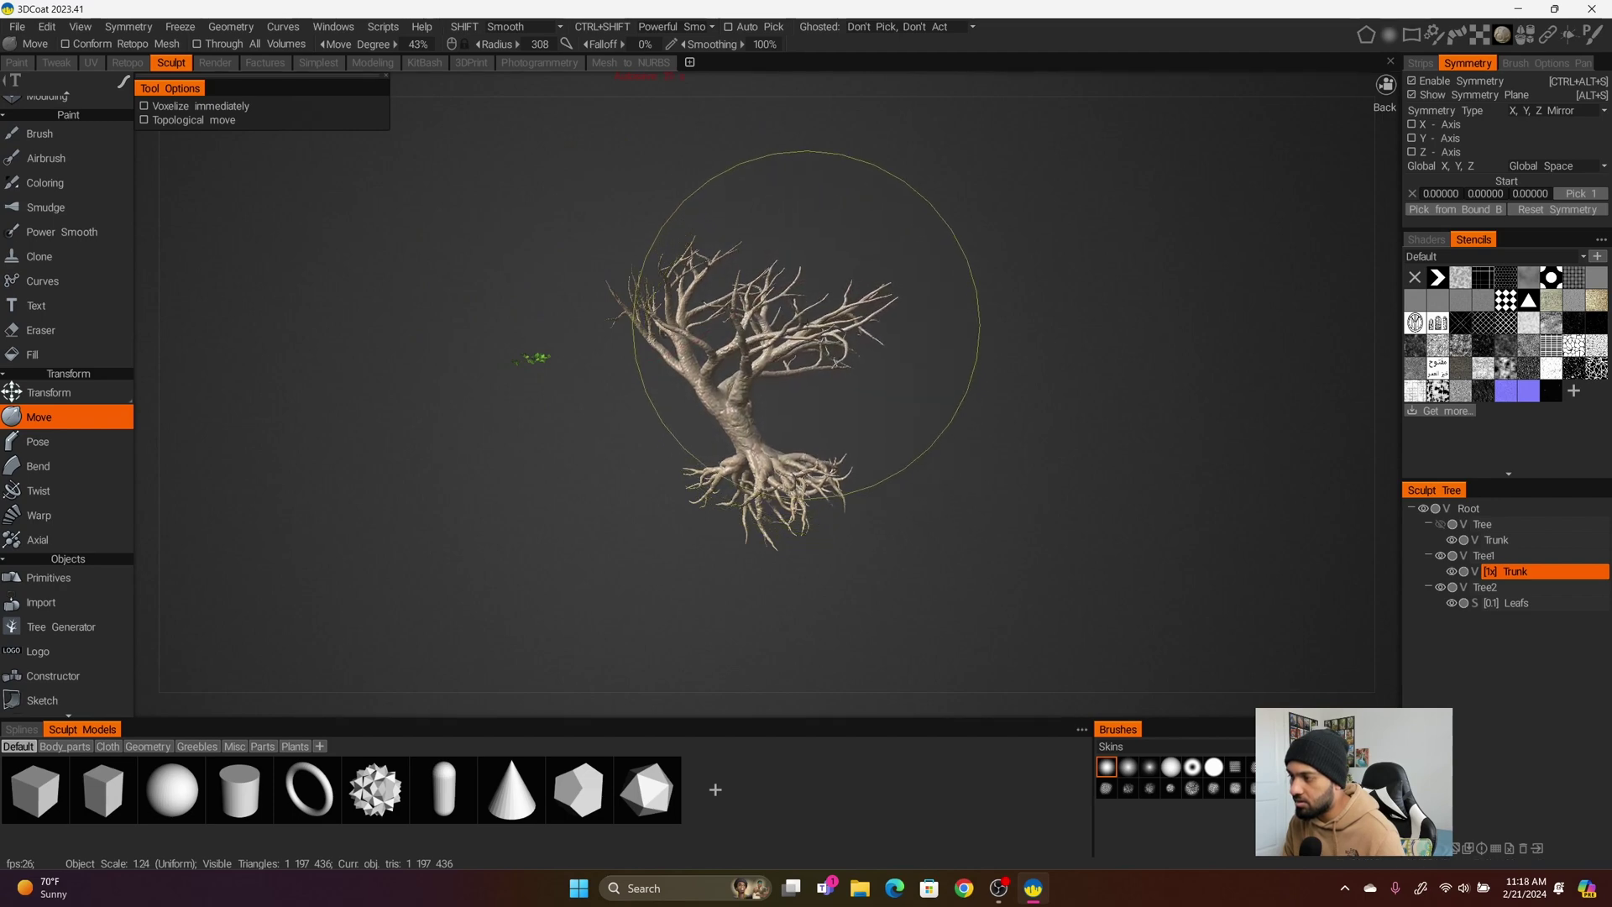
Reduce the Move tool's radius to 155 and reshape Tree1's long outer side branches toward the trunk
left_click_drag(838, 368, 954, 414, "alt")
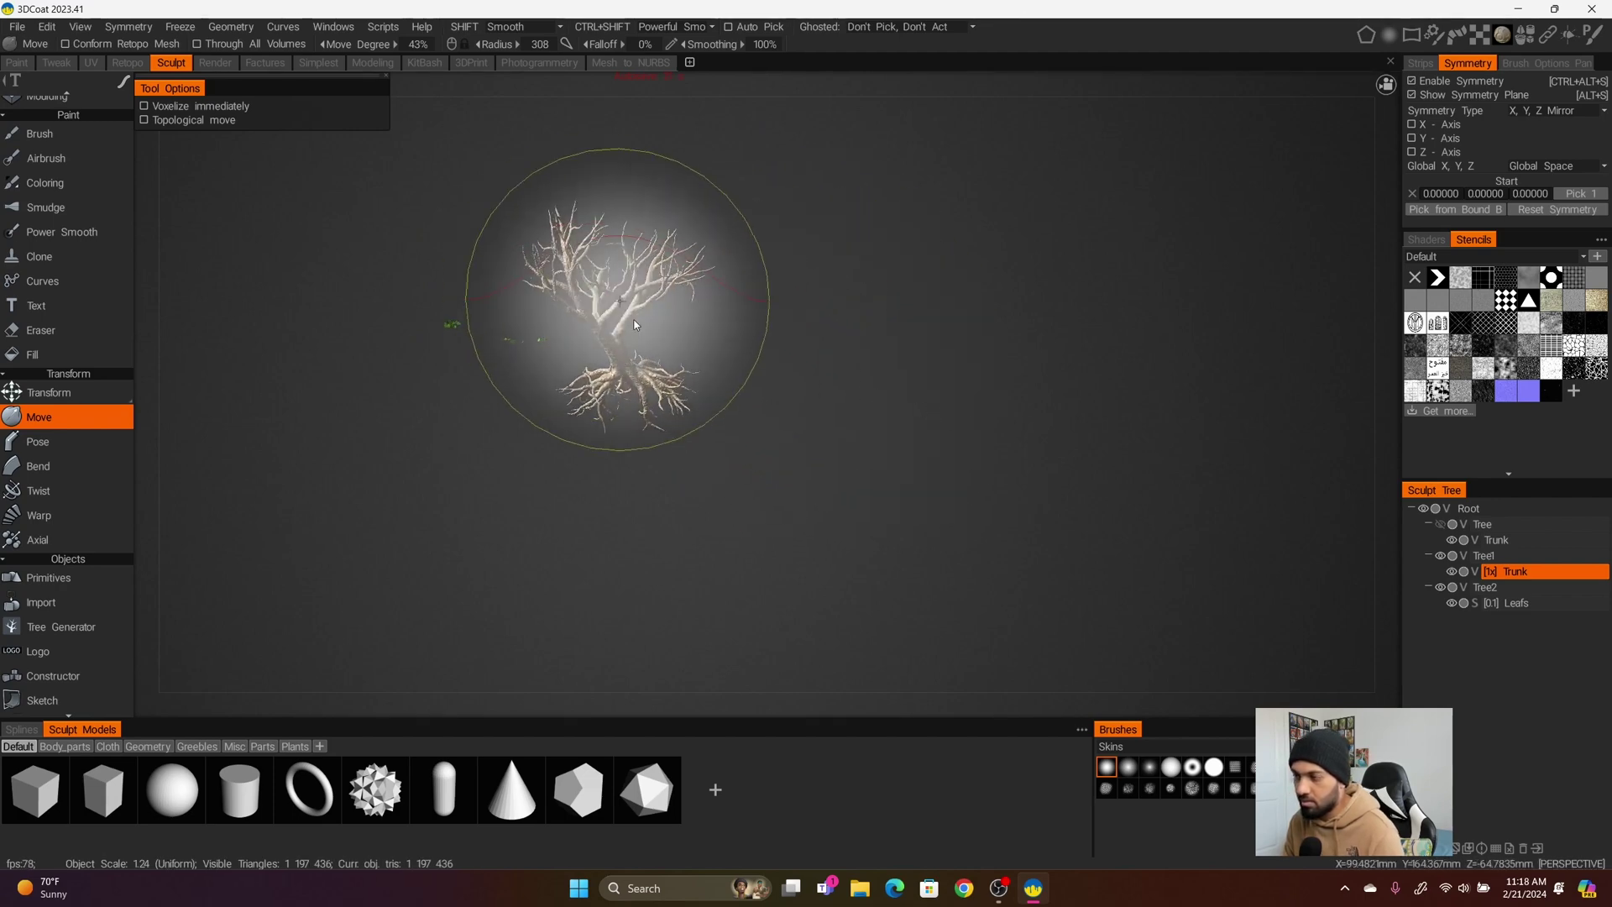
middle_click_drag(636, 325, 773, 492, "alt")
right_click_drag(691, 396, 706, 458, "alt")
mouse_move(705, 458)
left_mouse_down("alt")
mouse_move(788, 478)
mouse_move(900, 450)
mouse_move(865, 462)
left_mouse_up("alt")
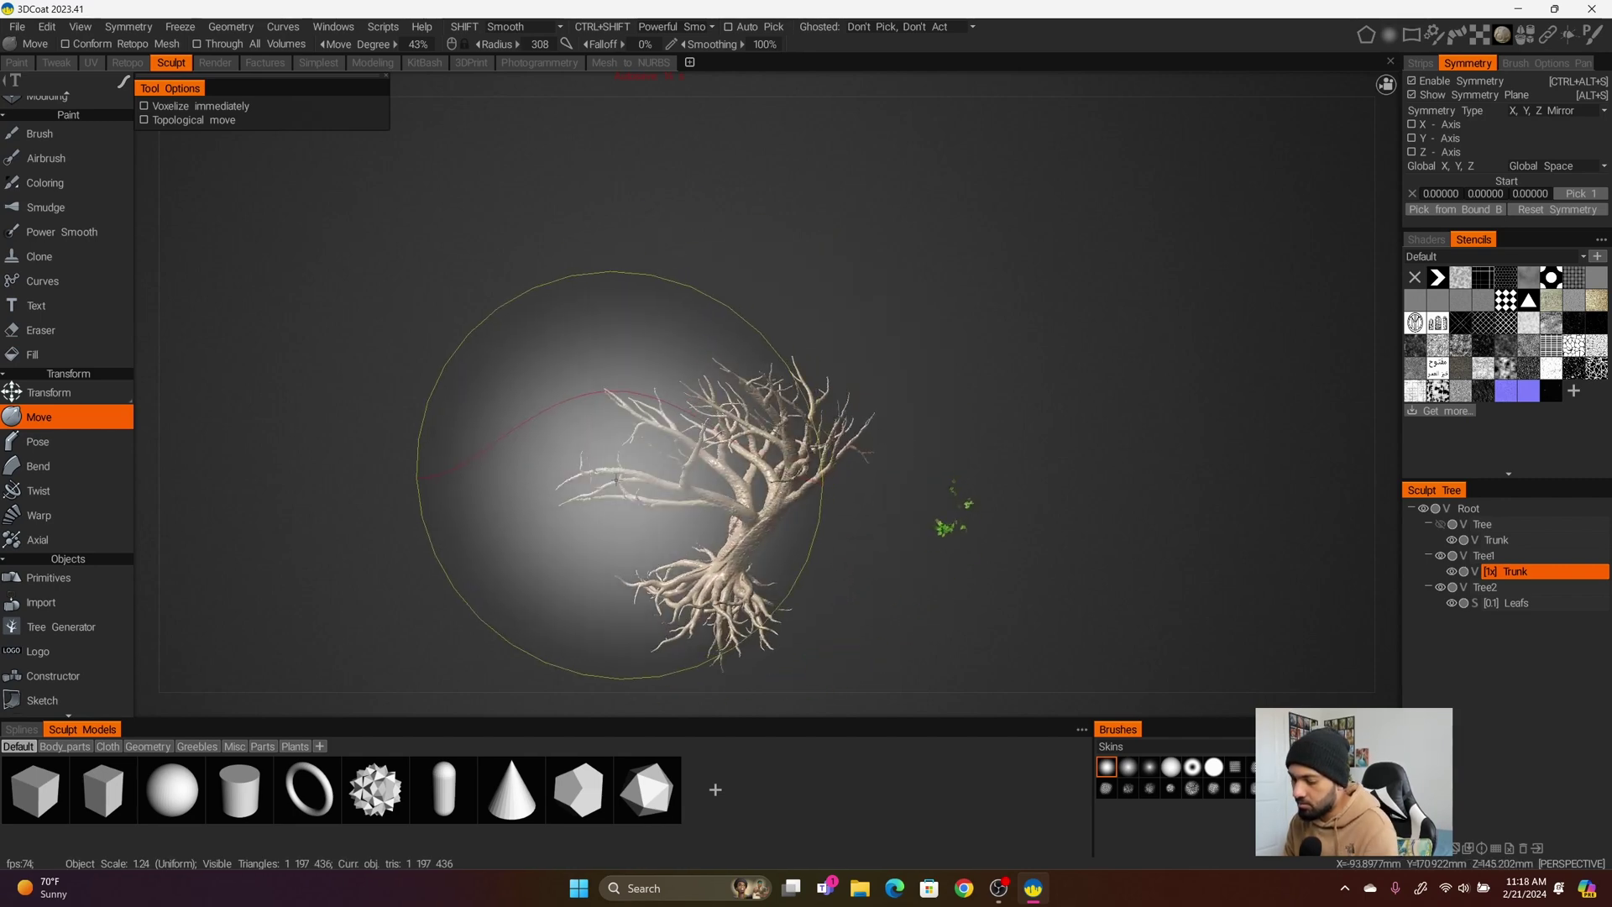
right_click_drag(617, 481, 537, 481)
left_click_drag(610, 475, 649, 448)
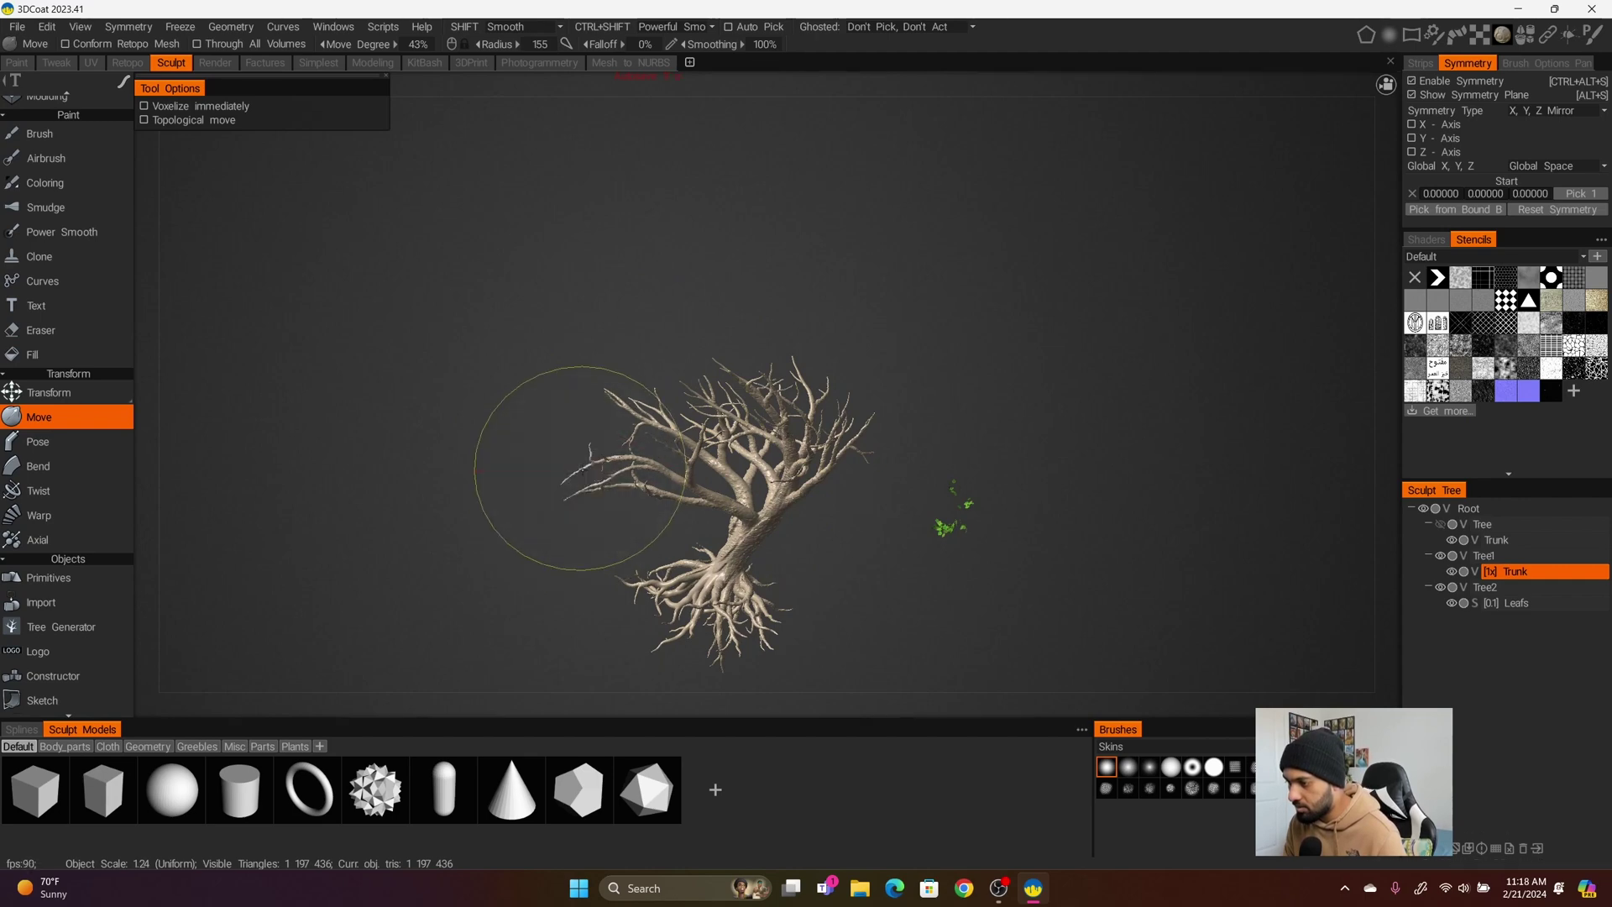
mouse_move(612, 390)
left_mouse_down("alt")
mouse_move(991, 493)
mouse_move(904, 478)
mouse_move(931, 494)
mouse_move(701, 514)
left_mouse_up("alt")
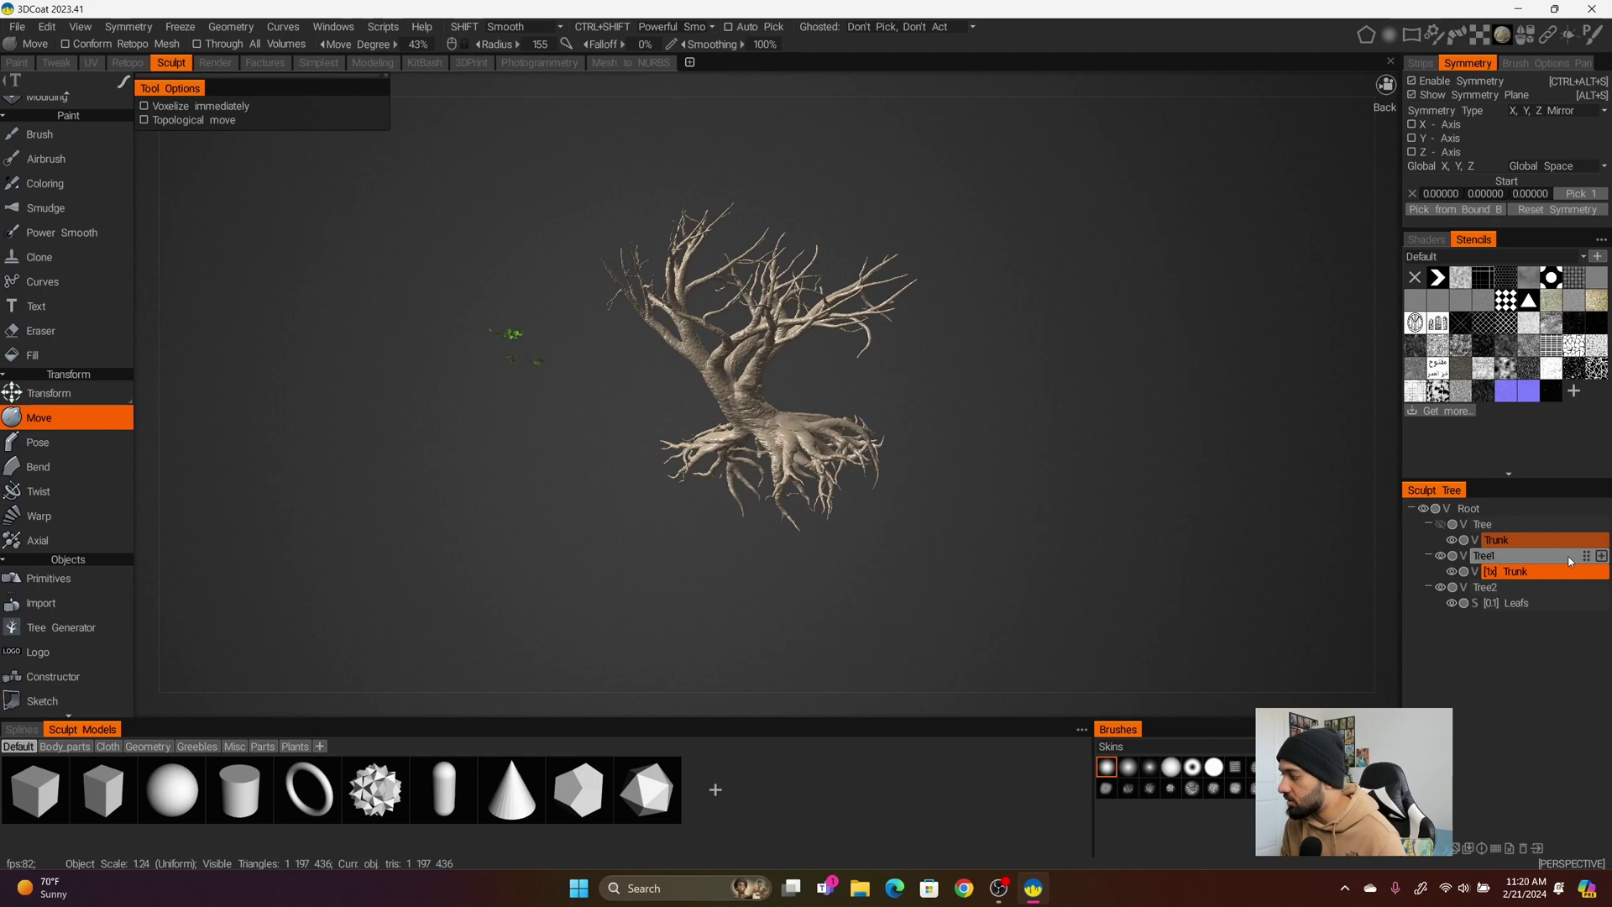
Send Tree1's Trunk to the Retopo room as a decimated mesh with a reduced poly count of 20 000
right_click(1522, 573)
left_click(1520, 619)
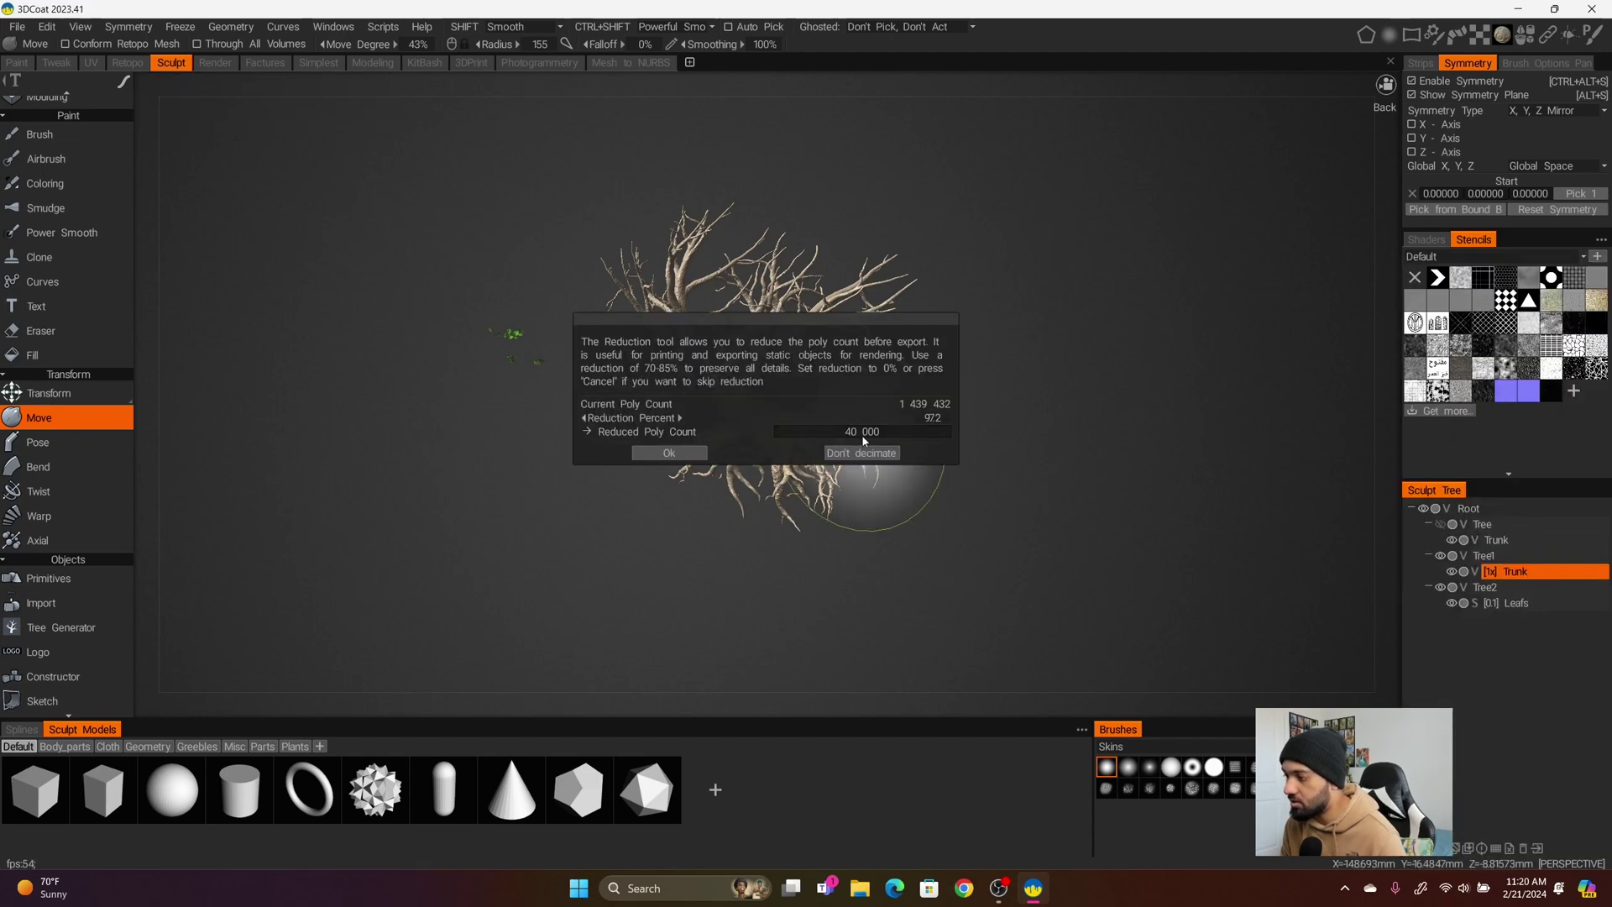
scroll(870, 434, "down", 1)
left_click(872, 433)
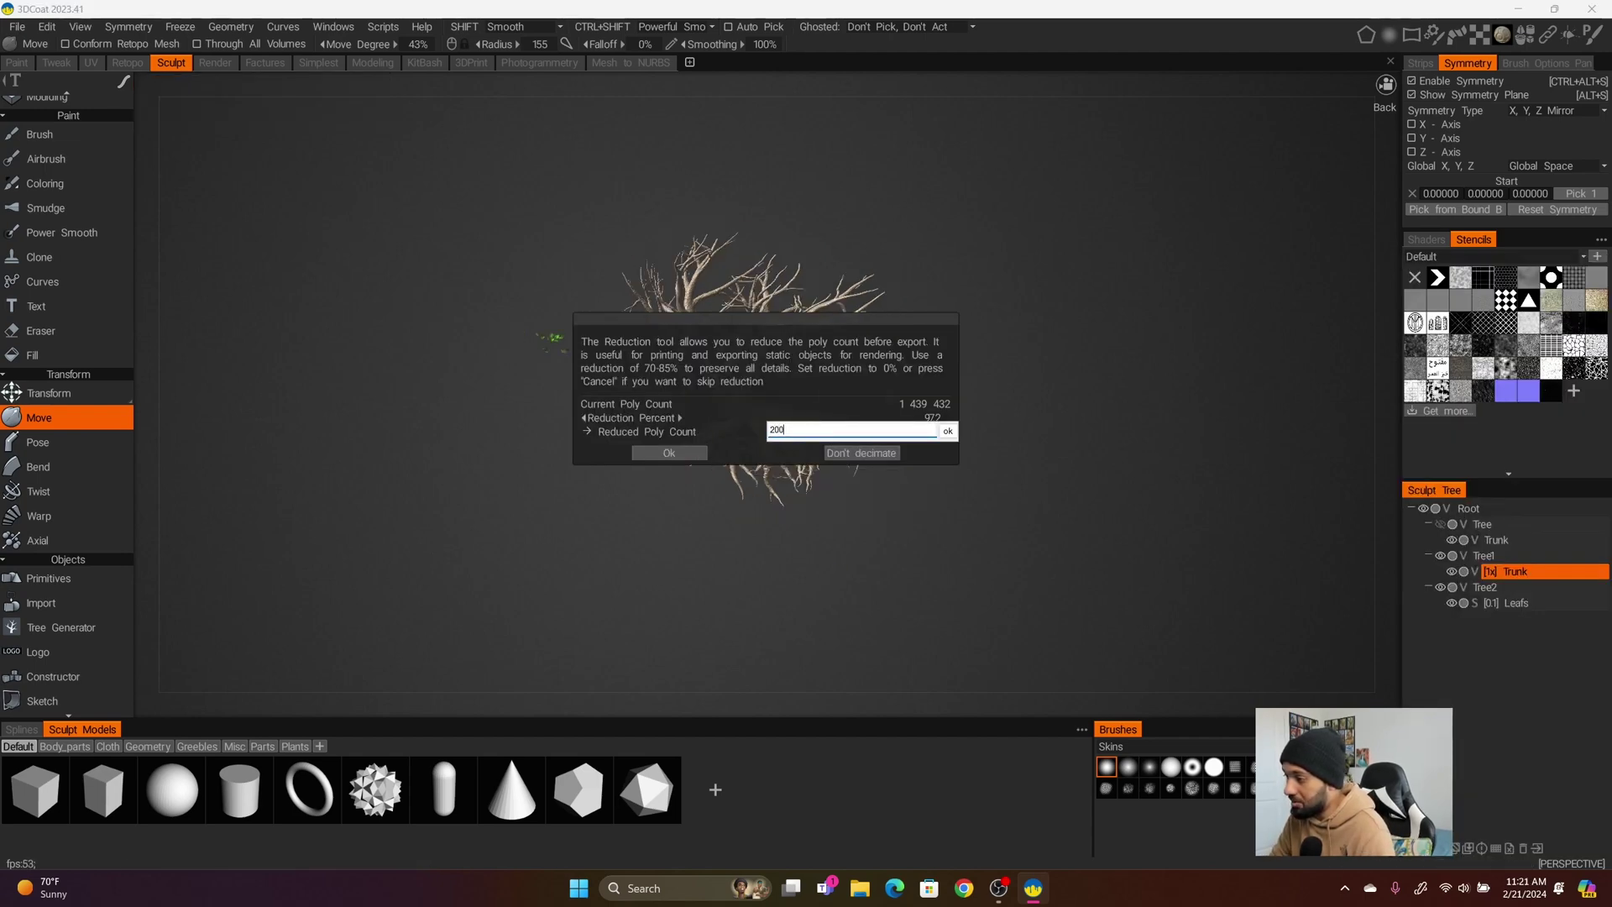
left_click(665, 459)
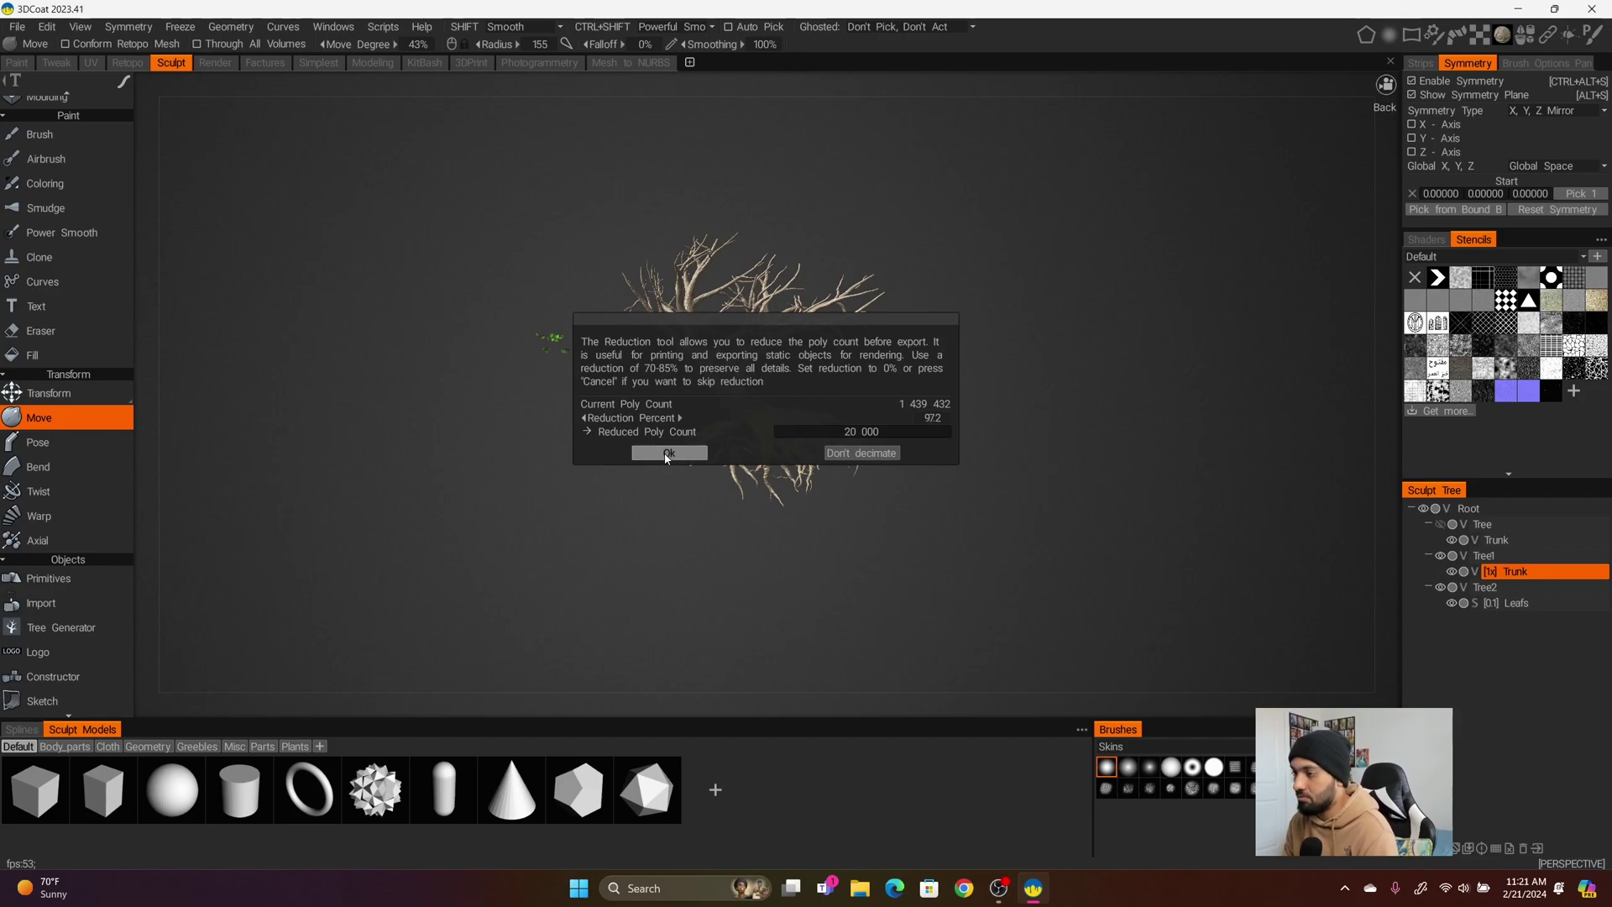
left_click(670, 454)
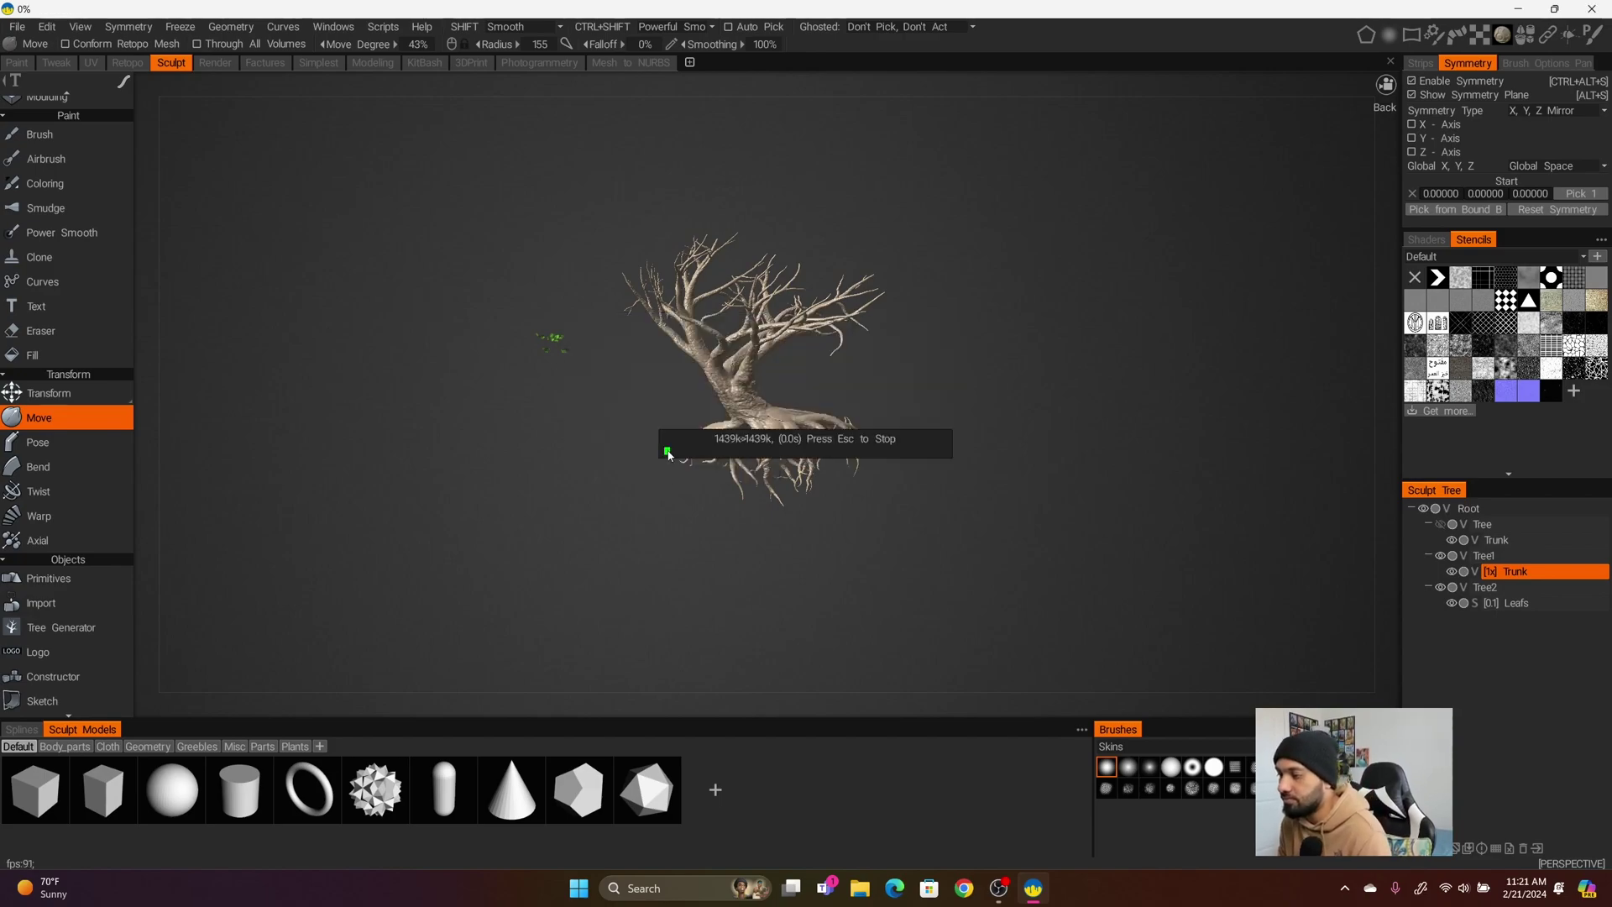
Start a per-pixel normal map bake of the Trunk retopo mesh, accepting scan depths of 10.0 inside and outside
scroll(649, 517, "down", 8)
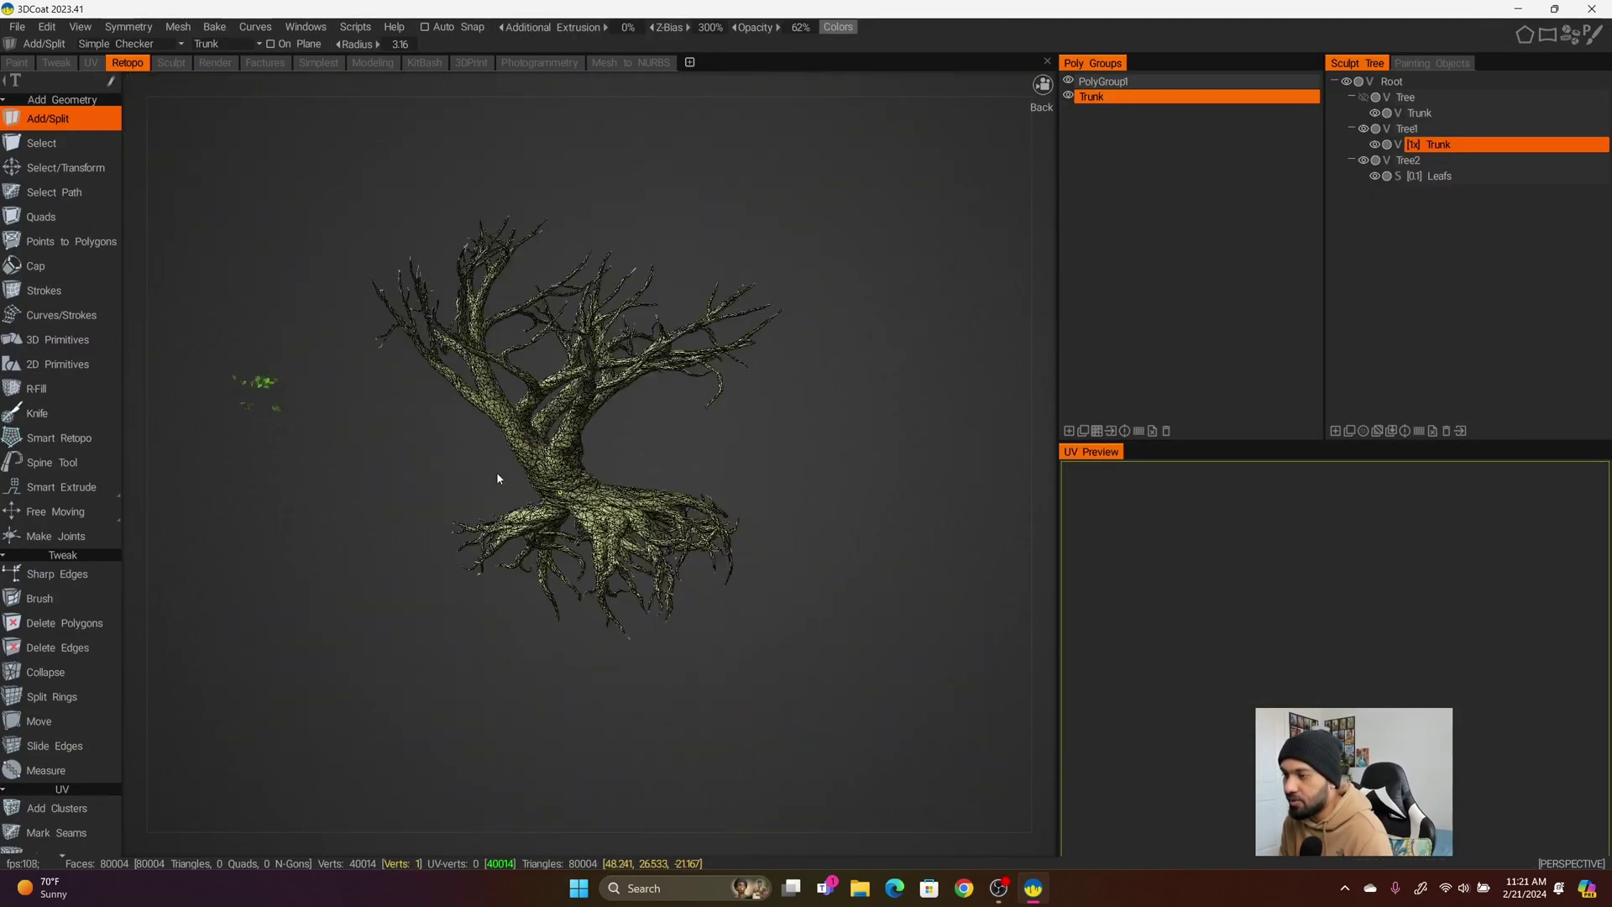
mouse_move(496, 471)
left_mouse_down()
mouse_move(702, 487)
mouse_move(496, 463)
mouse_move(520, 484)
left_mouse_up()
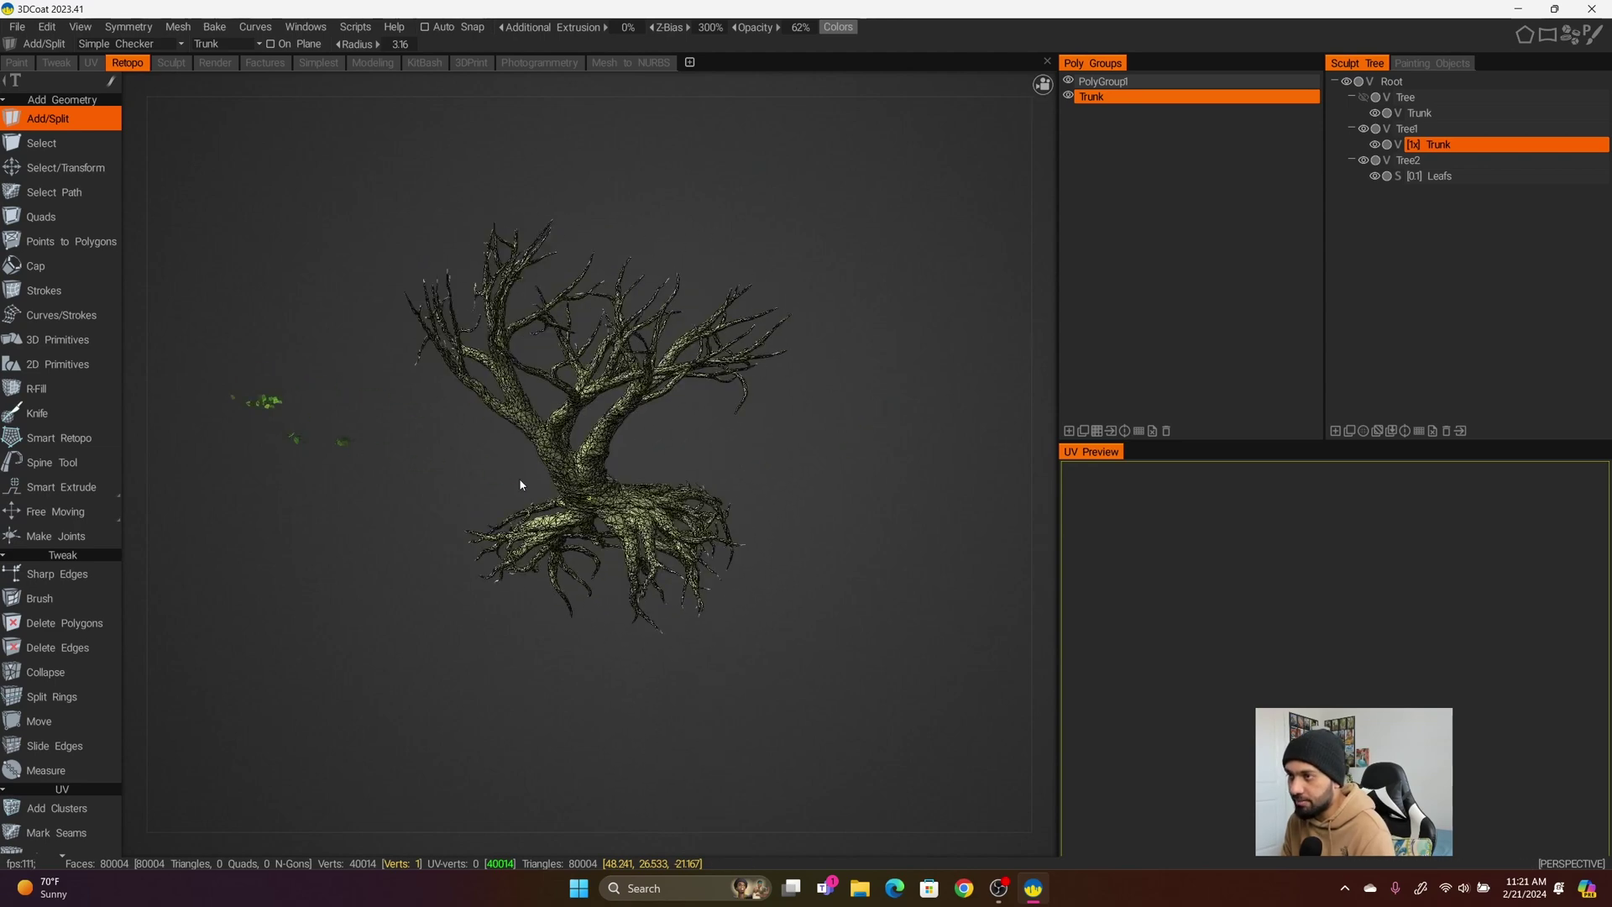
left_click_drag(391, 187, 556, 195)
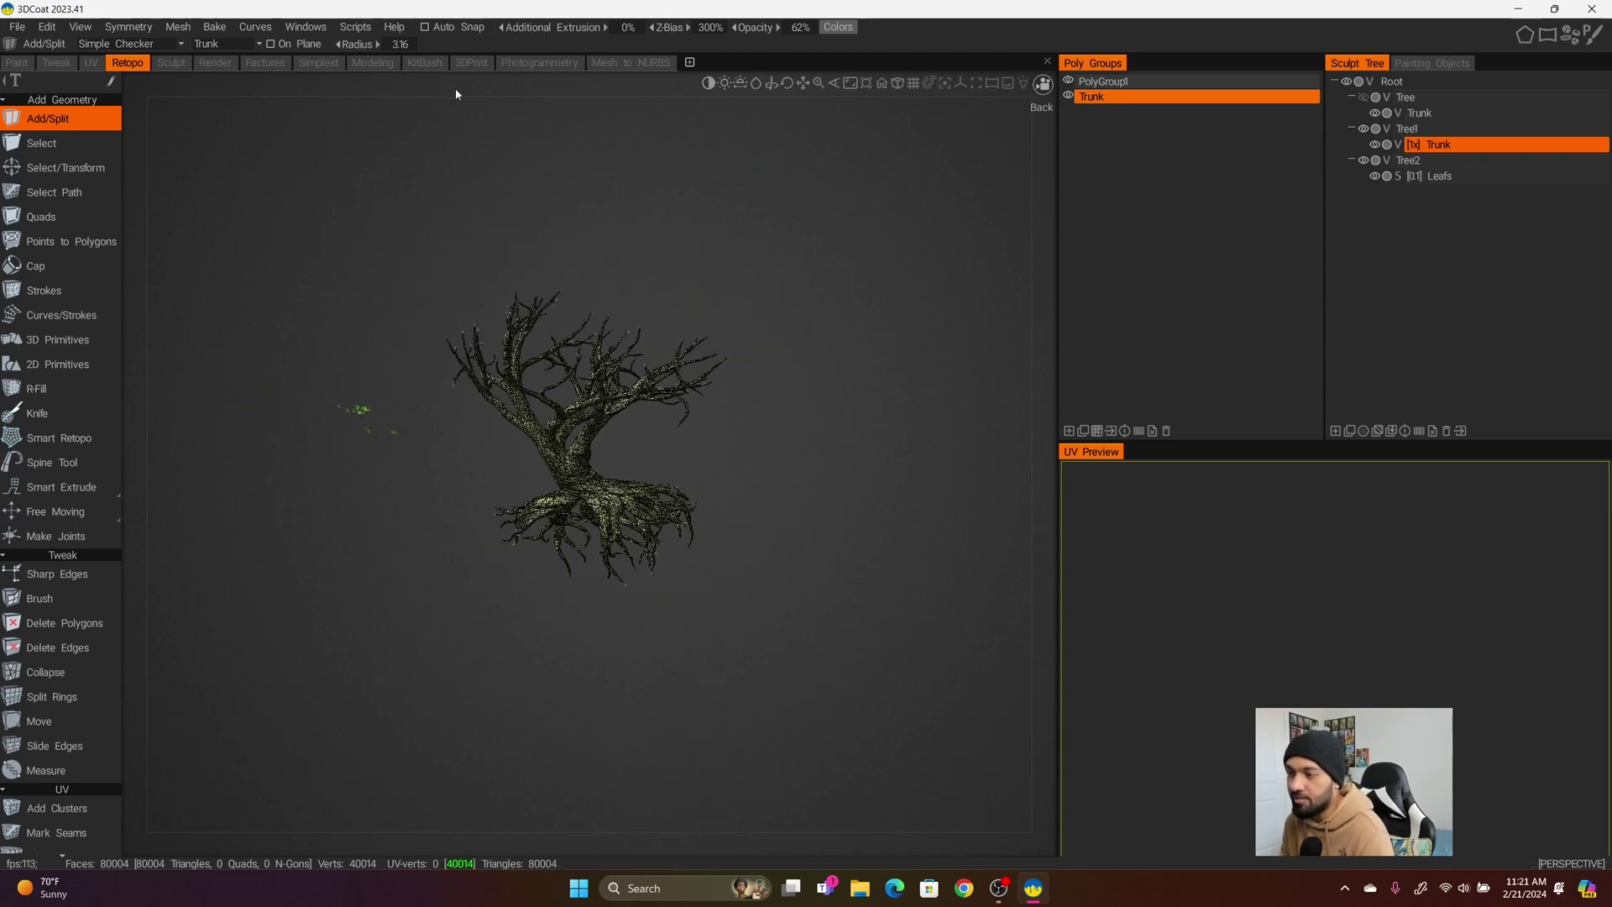
left_click(215, 29)
left_click(227, 34)
left_click(220, 29)
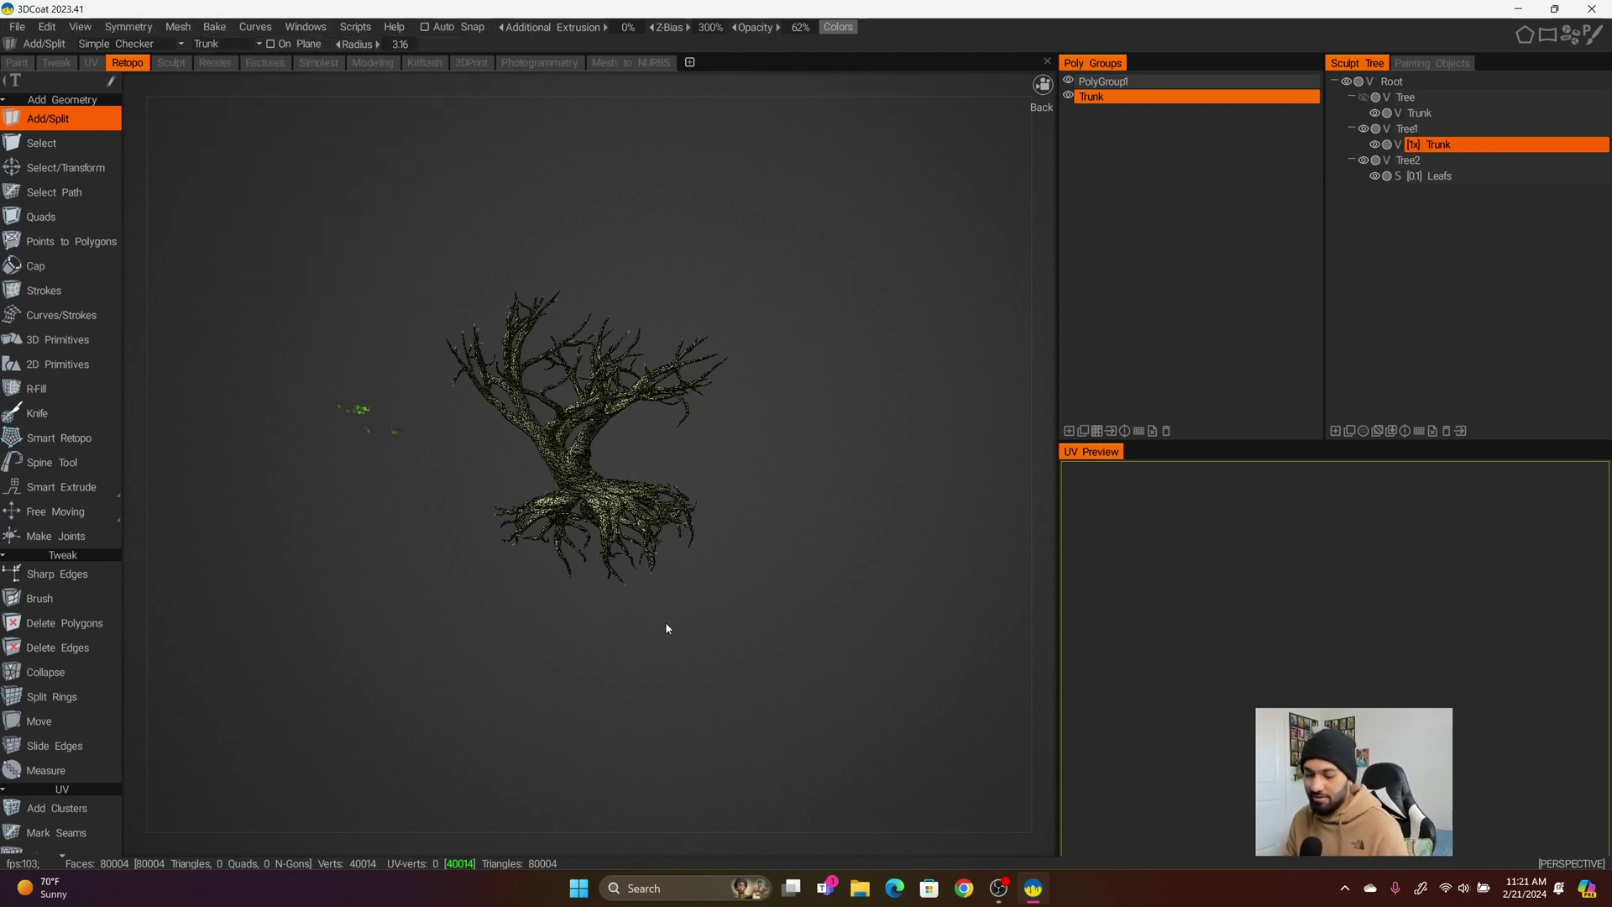
left_click(214, 27)
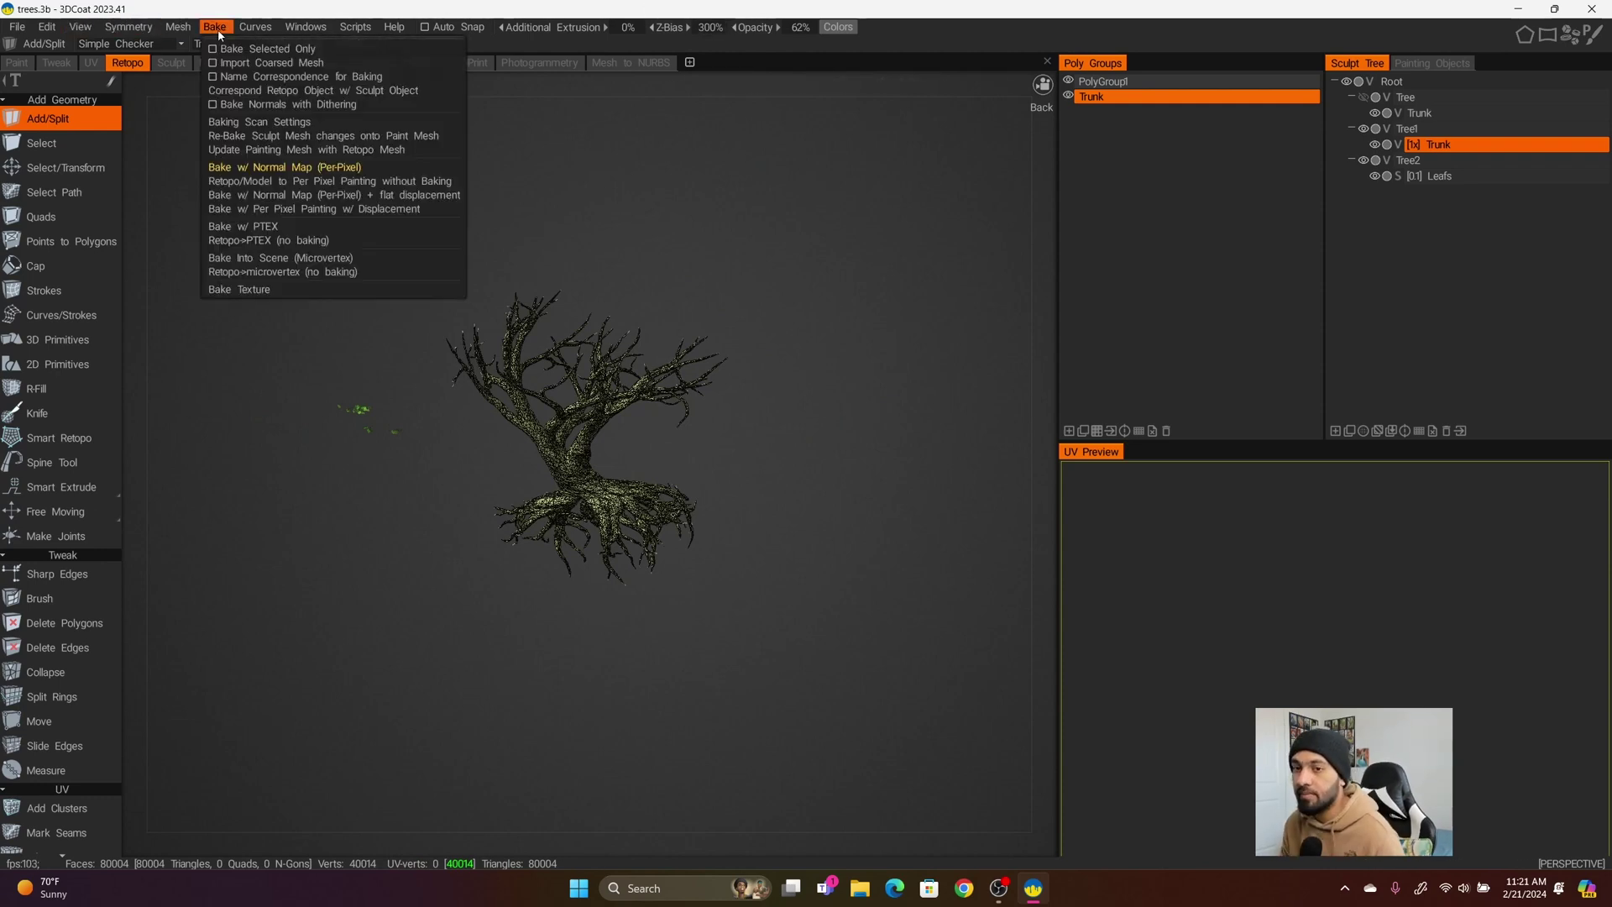
left_click(351, 171)
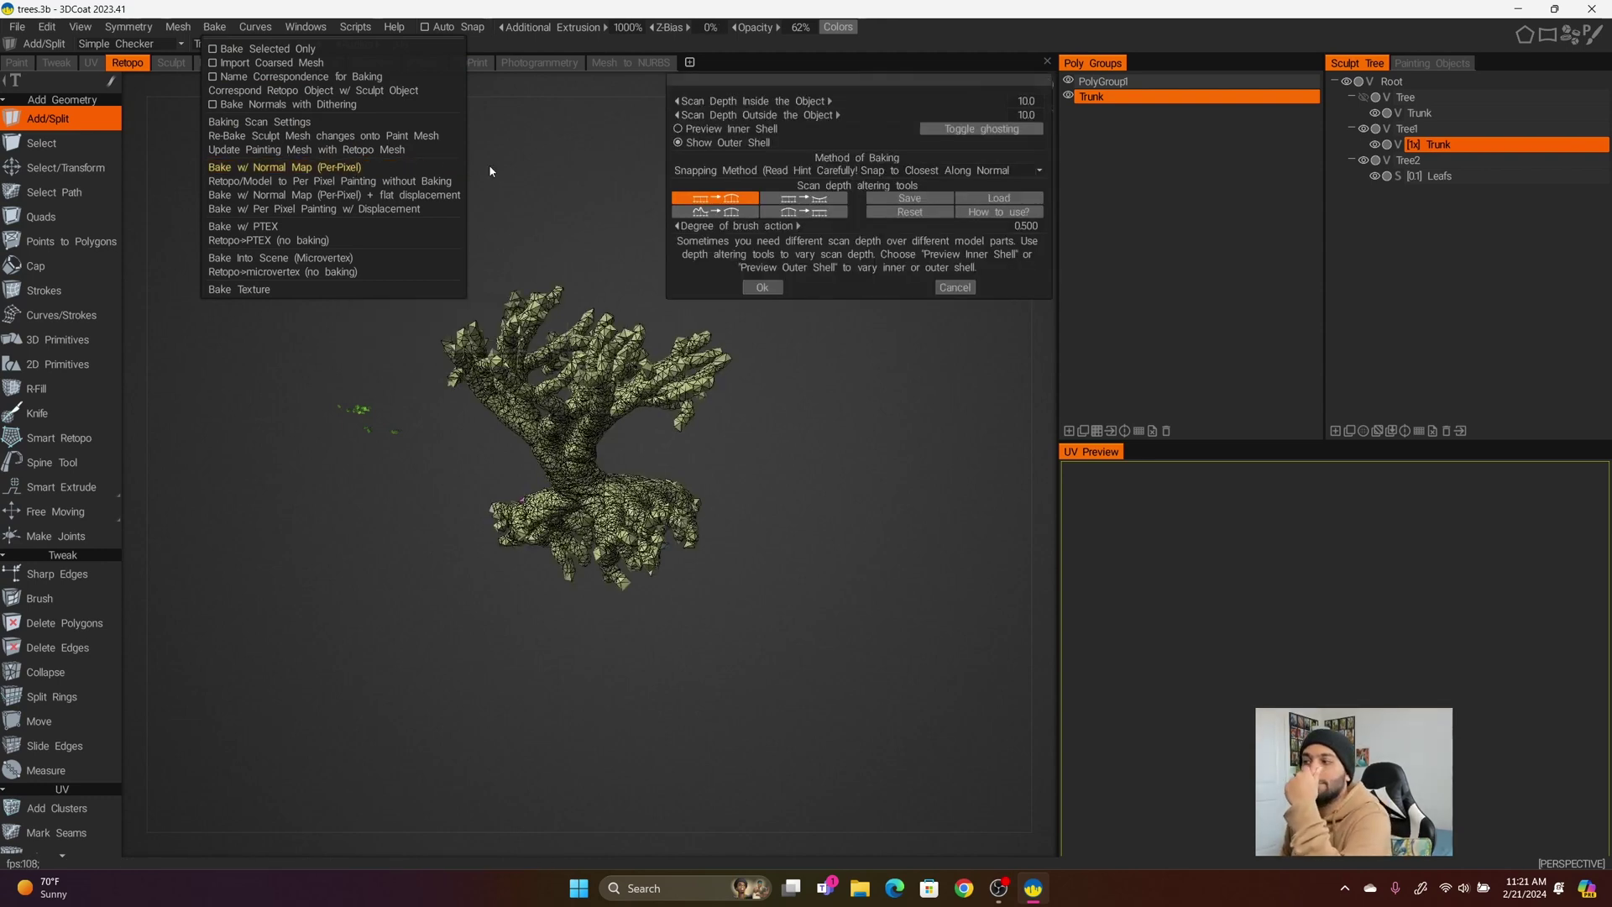
left_click(762, 287)
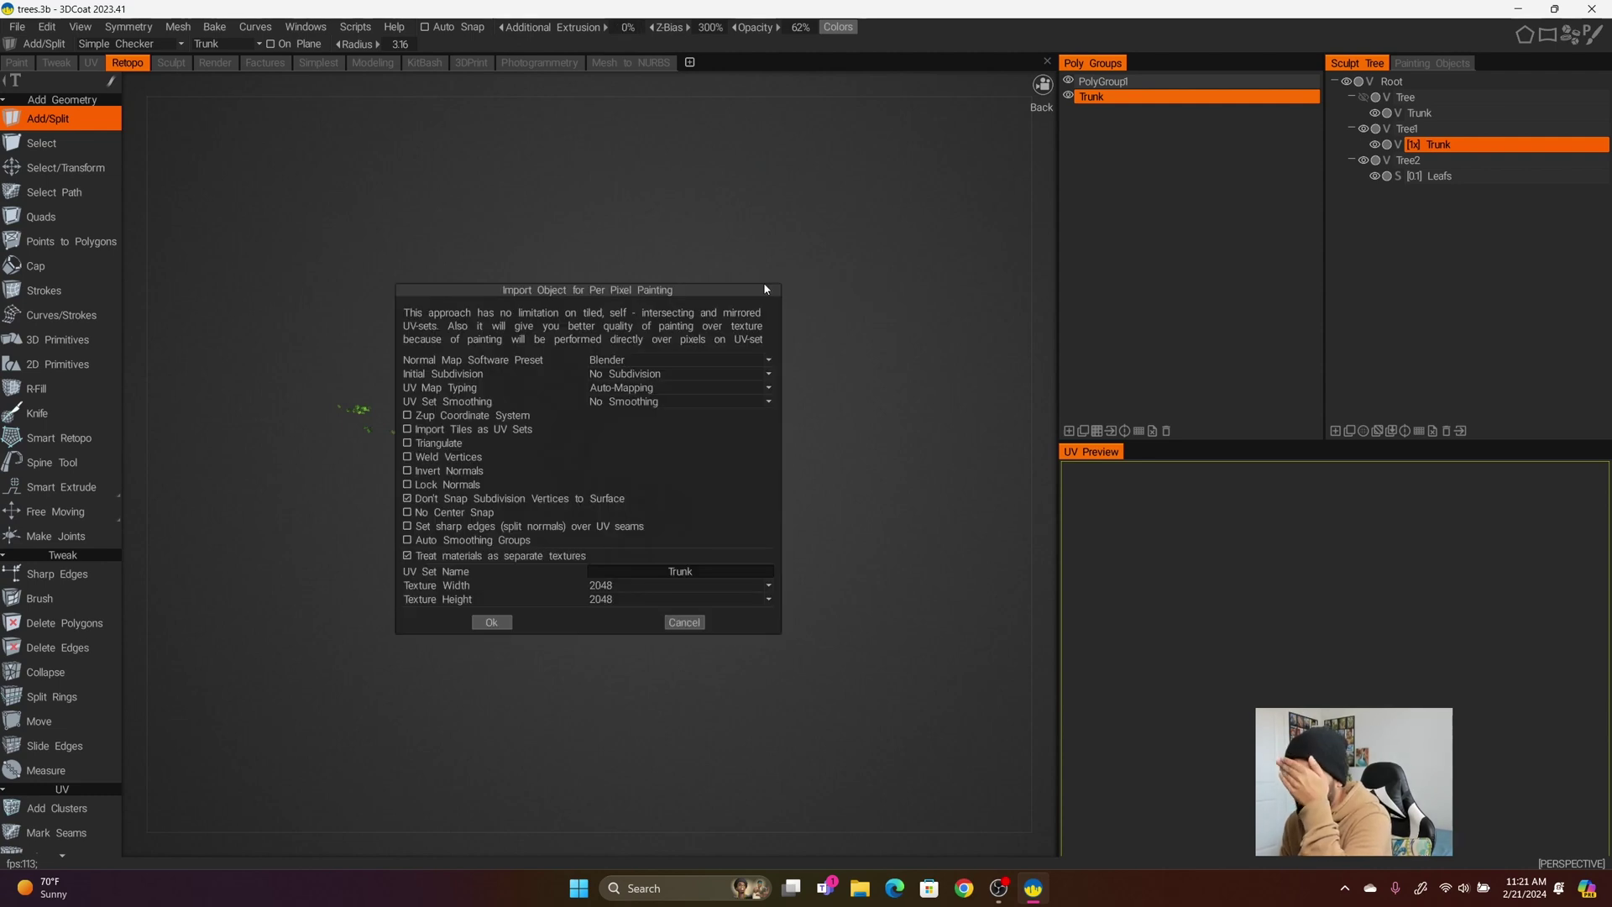
Set the bake's texture size to 4096 × 4096 and import the Trunk for per-pixel painting with auto-mapped UVs
left_click(623, 597)
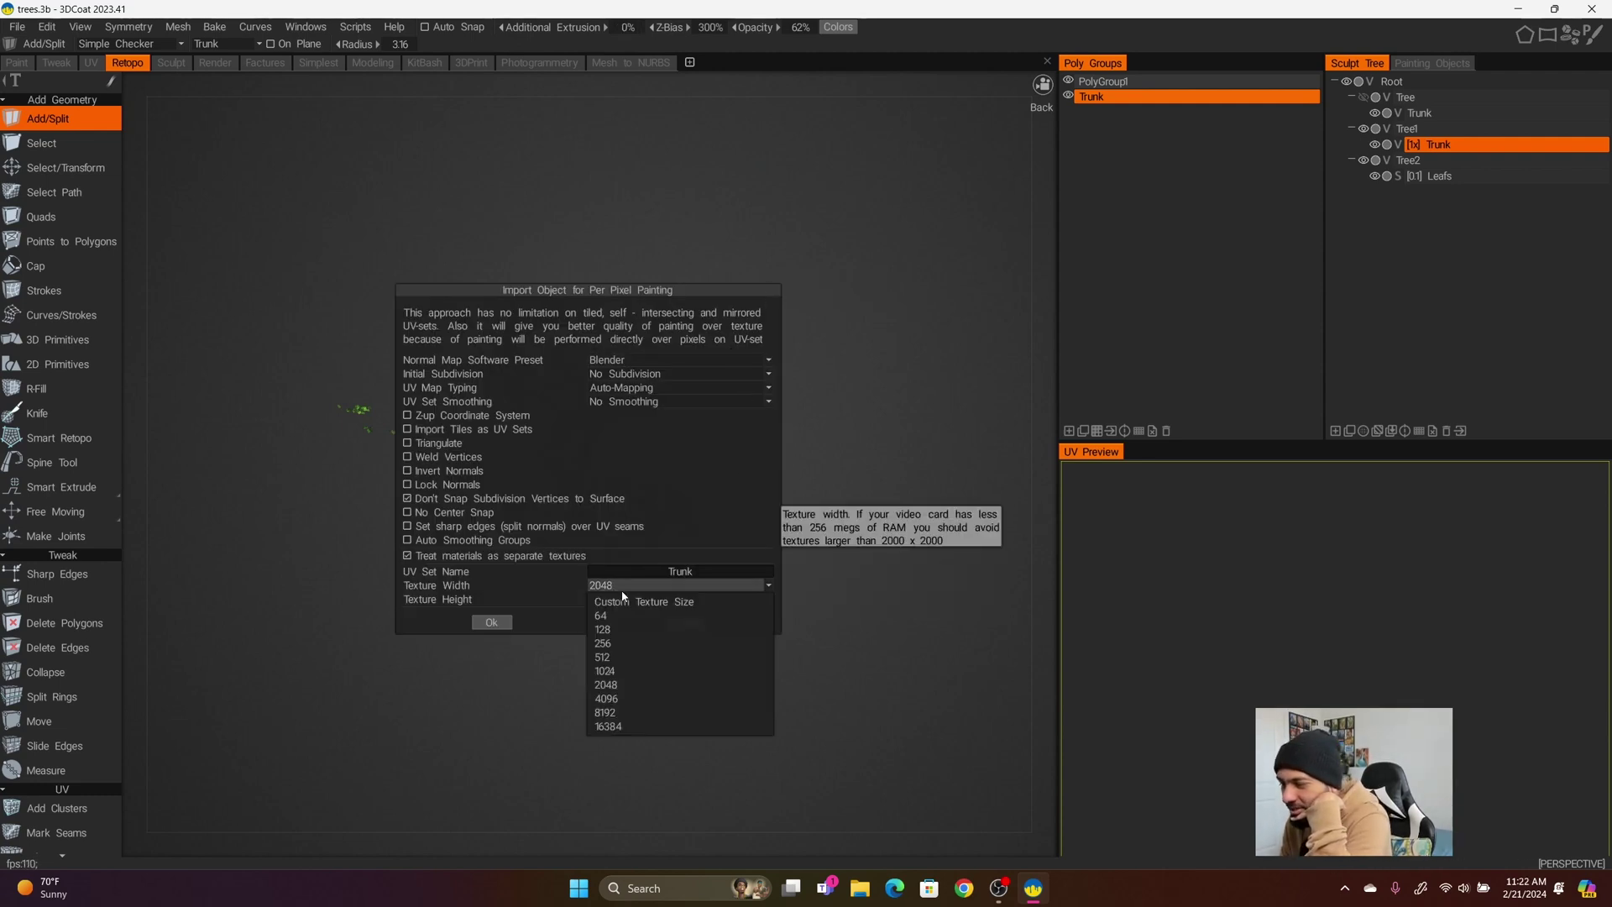
left_click(632, 696)
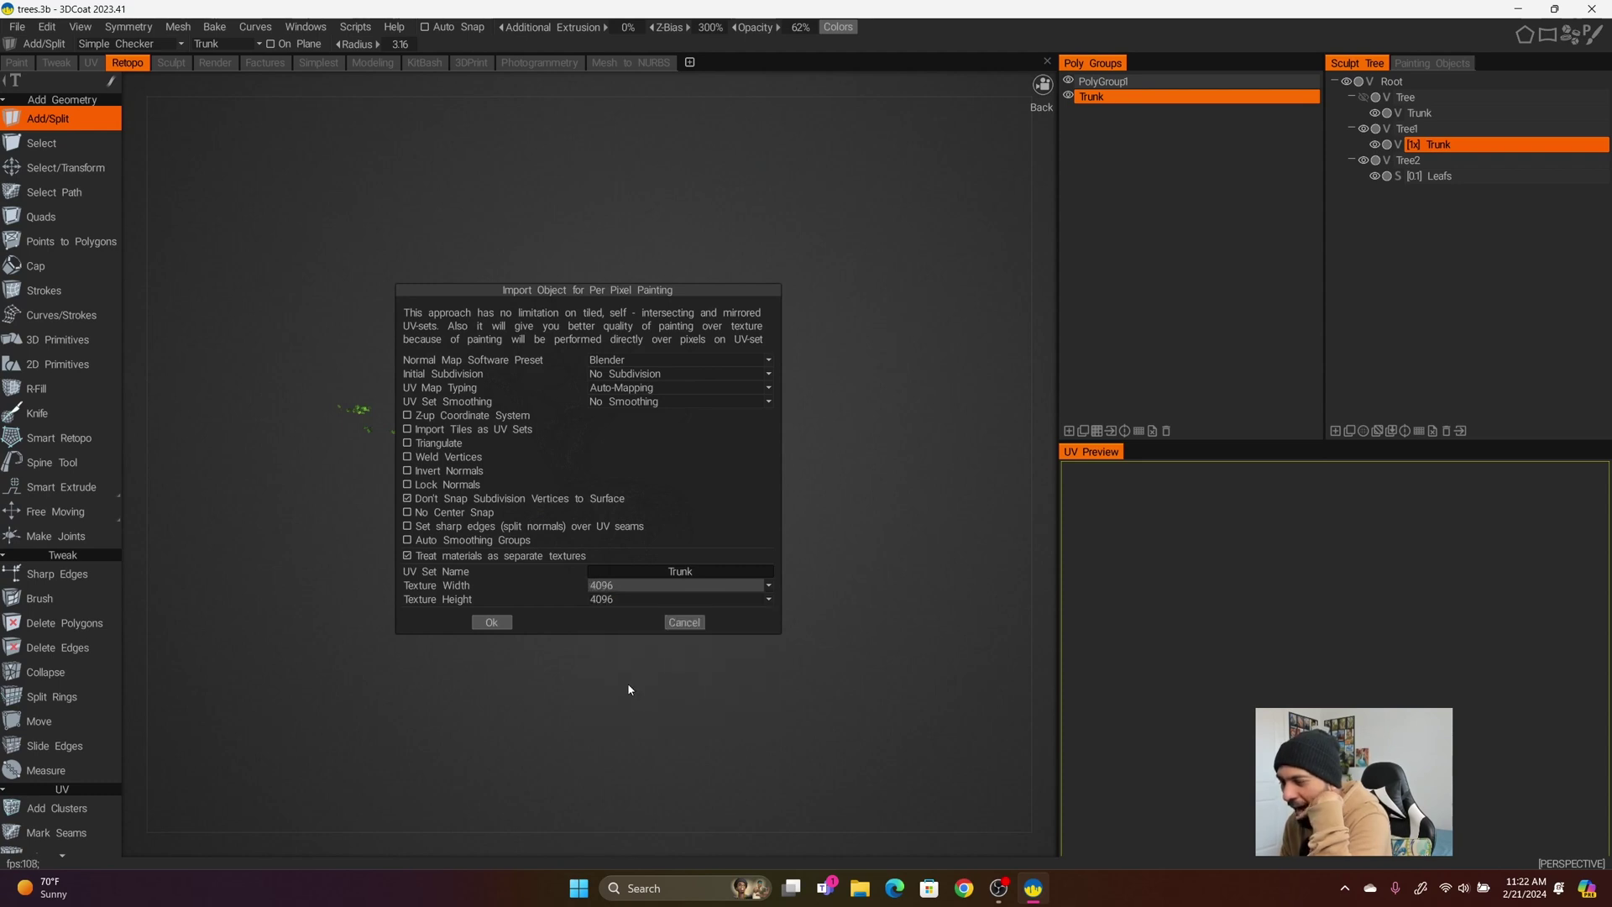
left_click(491, 623)
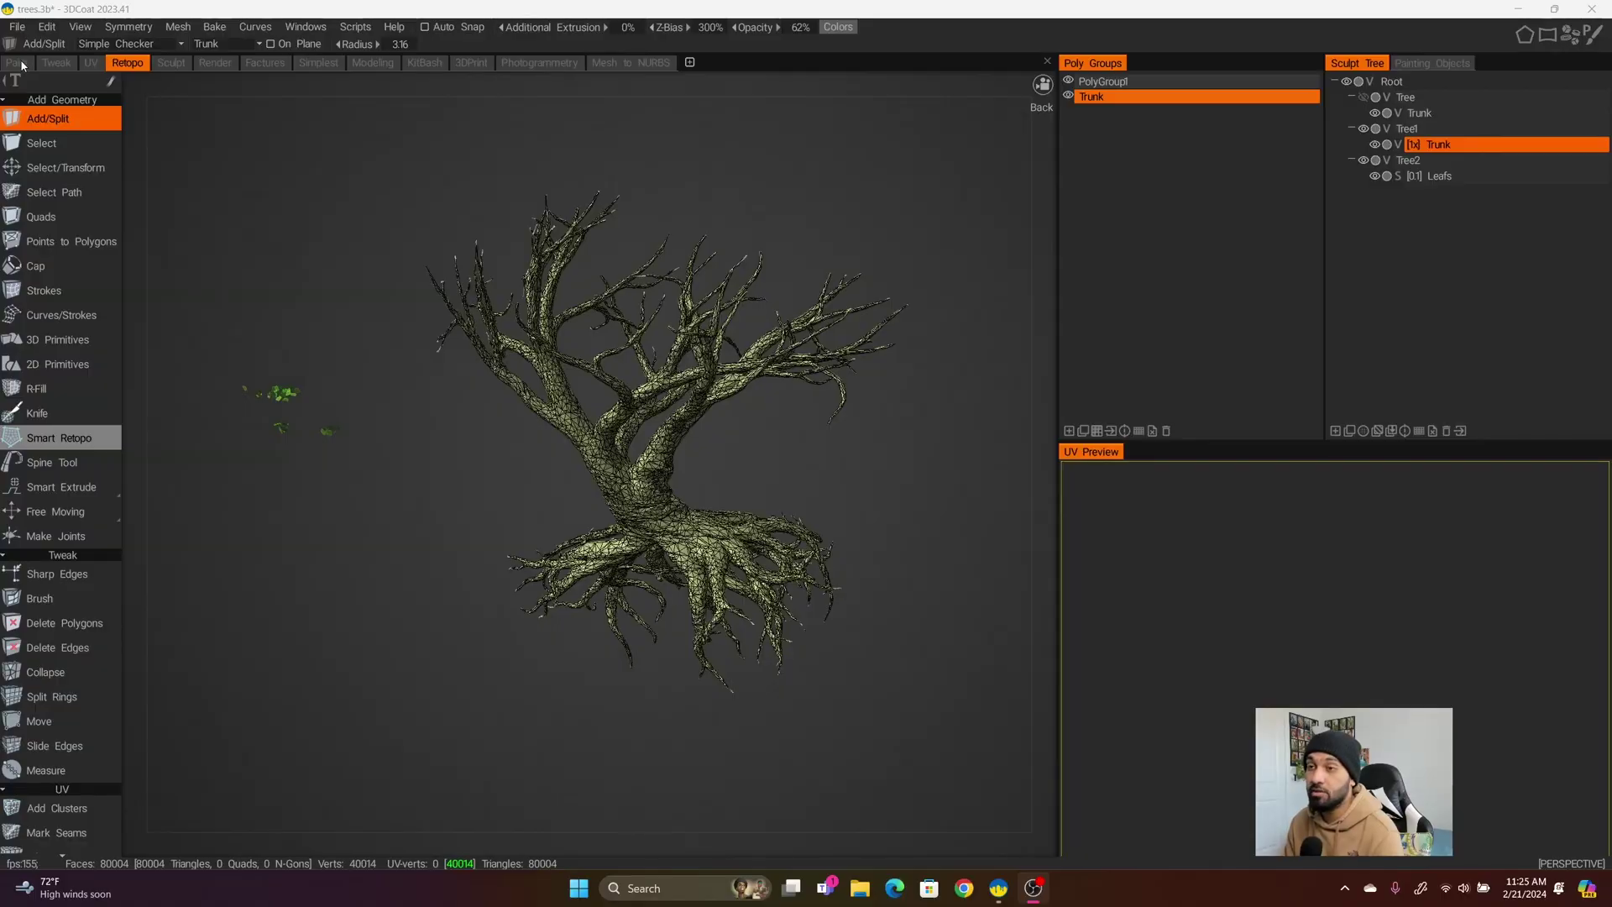
Switch to the Paint room
left_click(18, 63)
left_click(17, 26)
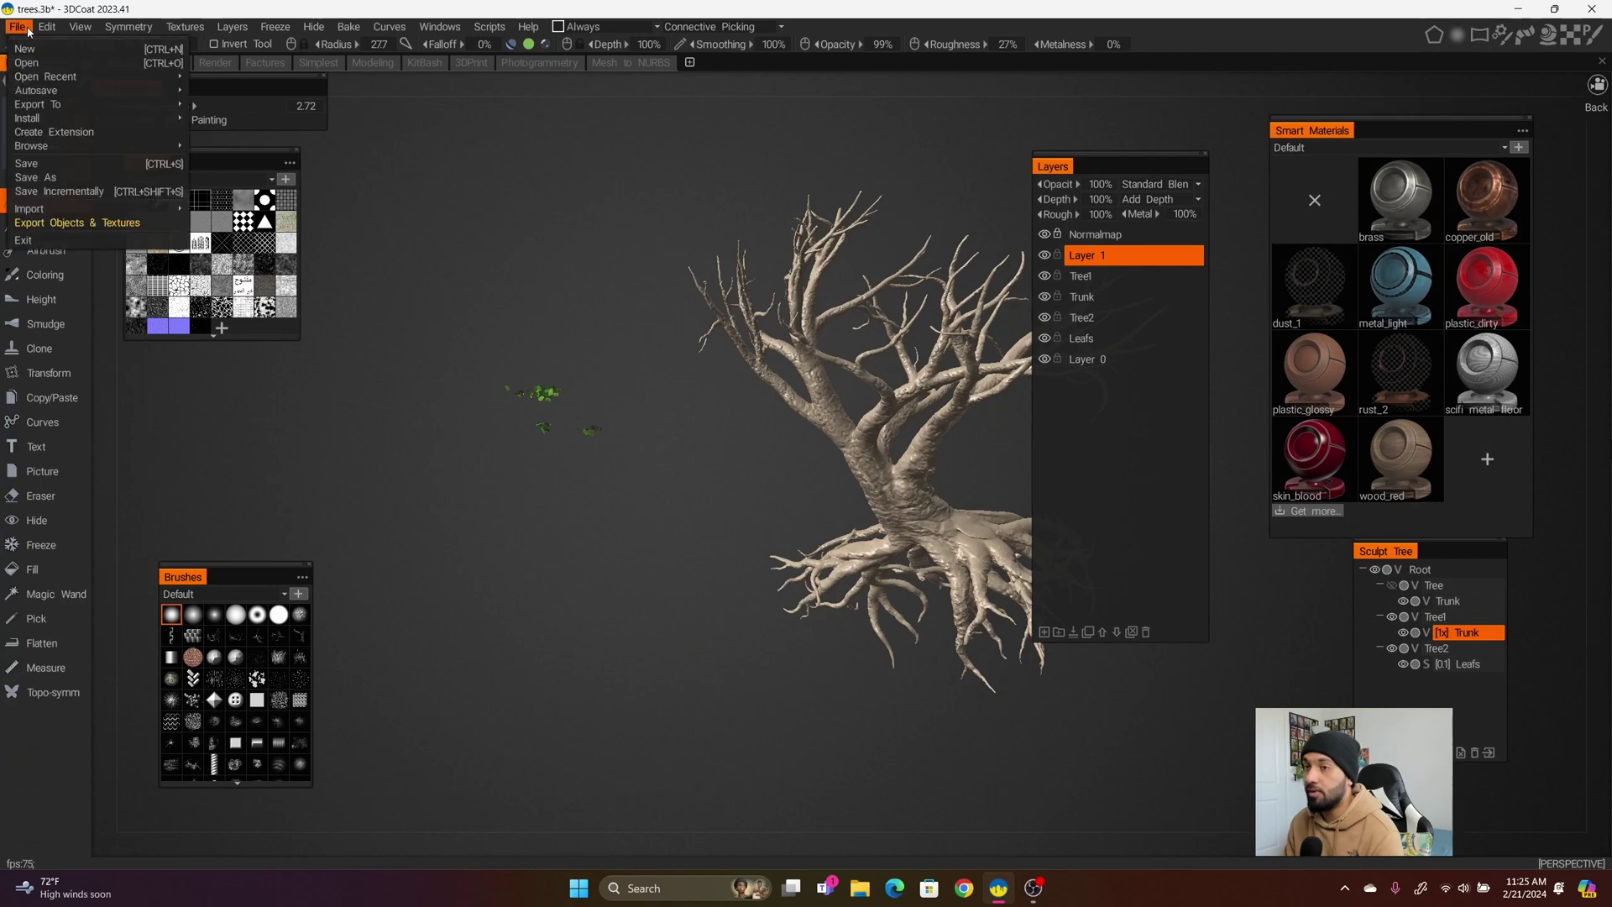
left_click(117, 222)
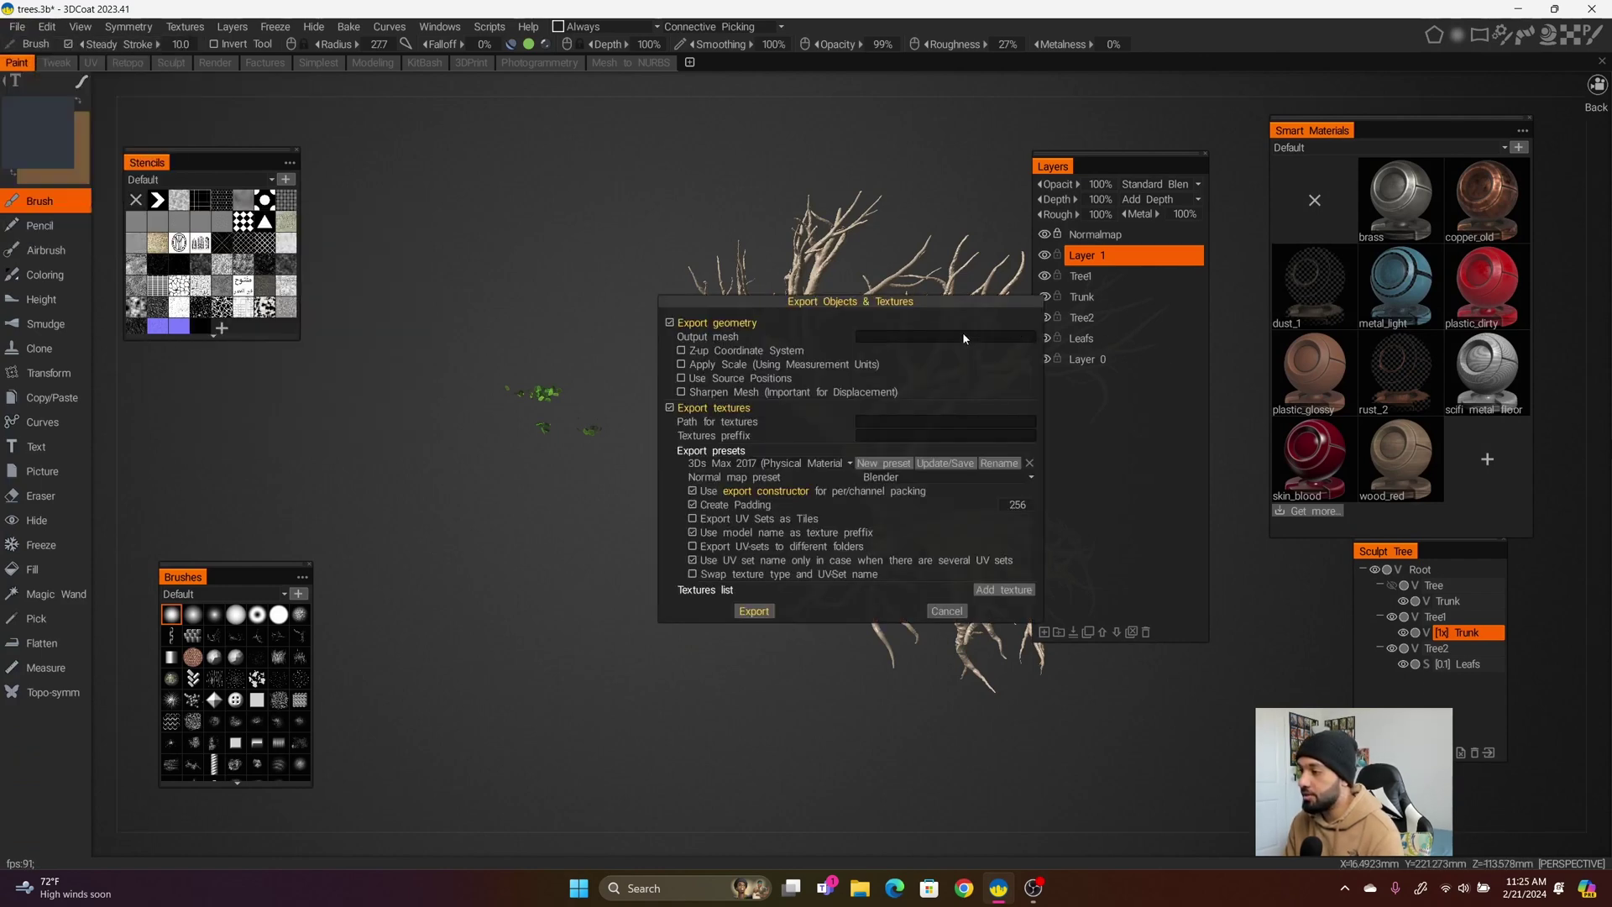
left_click(946, 611)
Start an export to Blender with the output mesh named treetest as FBX in the tree3dcoat project folder
left_click(17, 28)
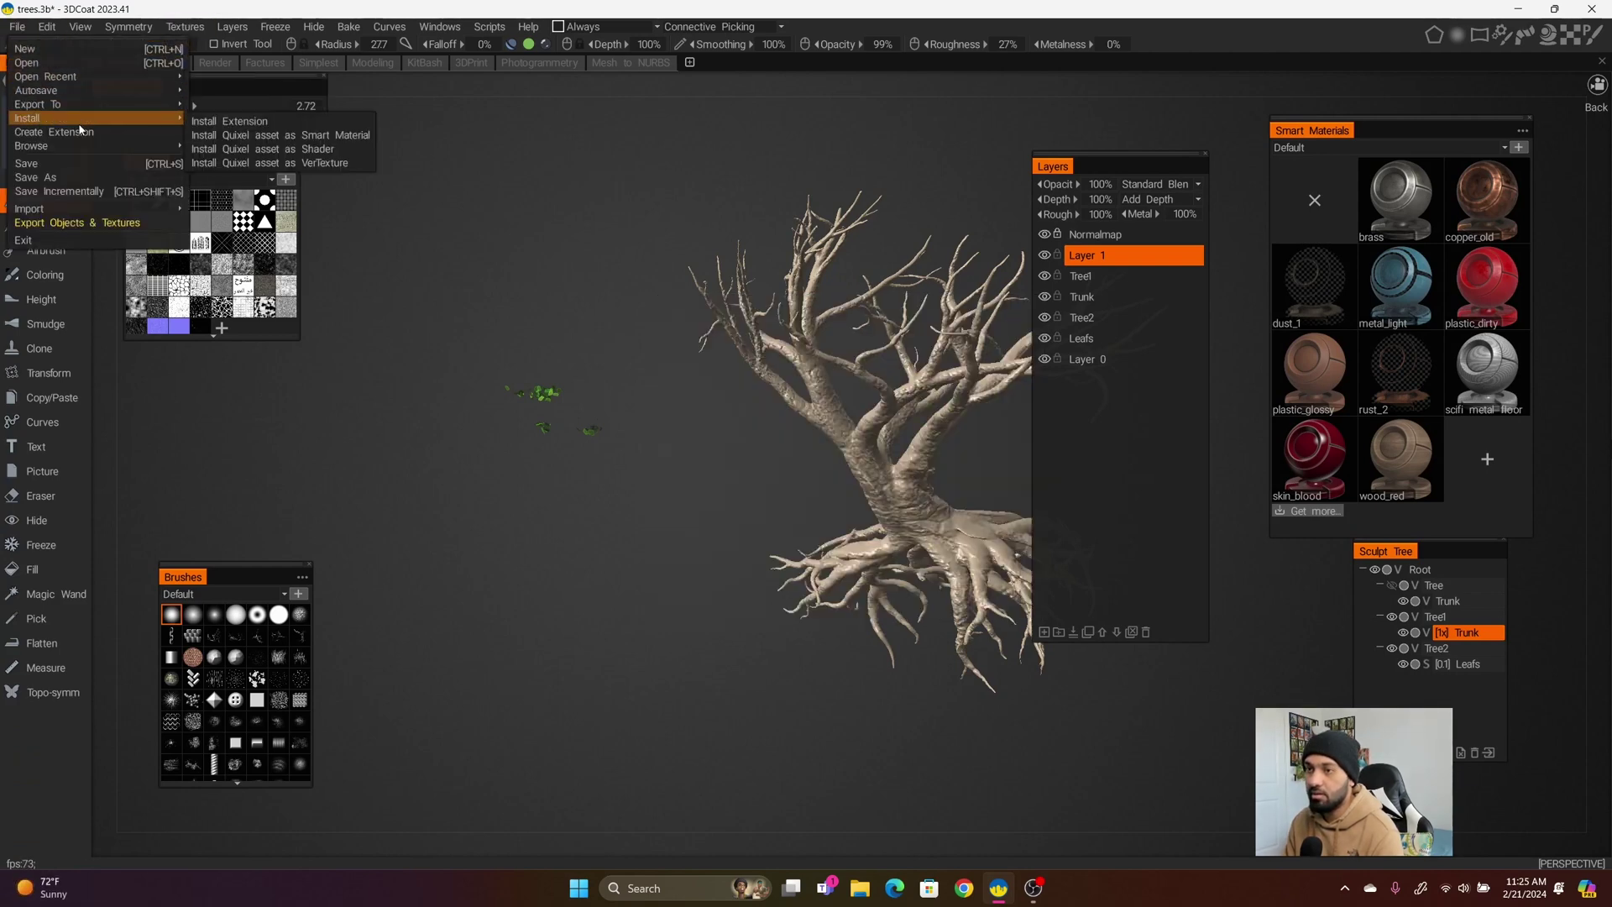
mouse_move(84, 107)
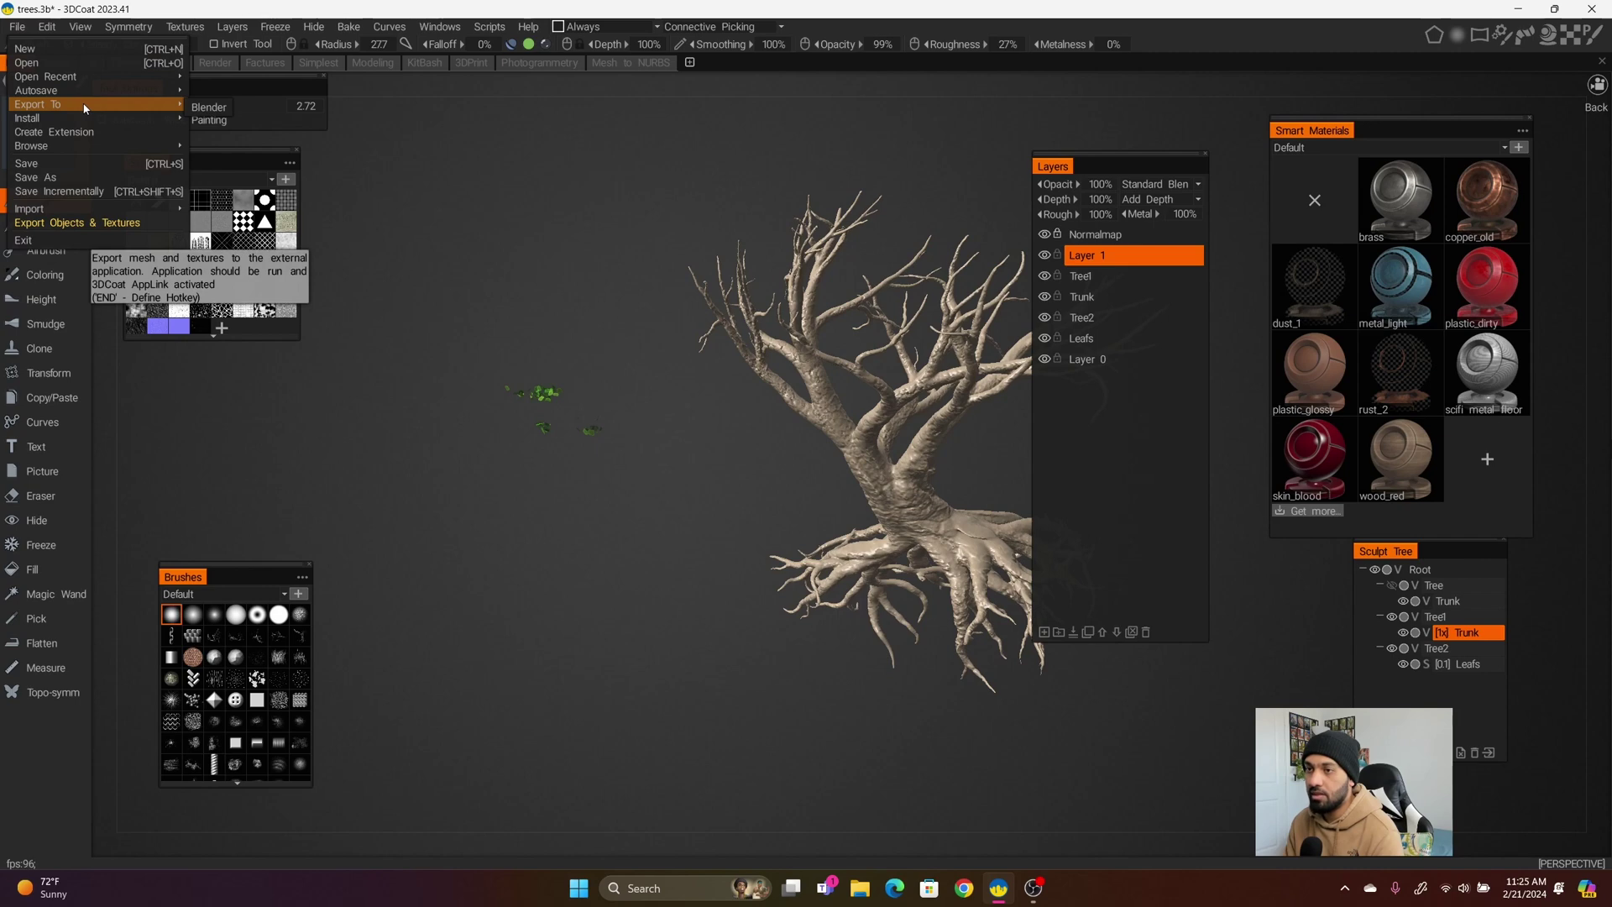
left_click(209, 108)
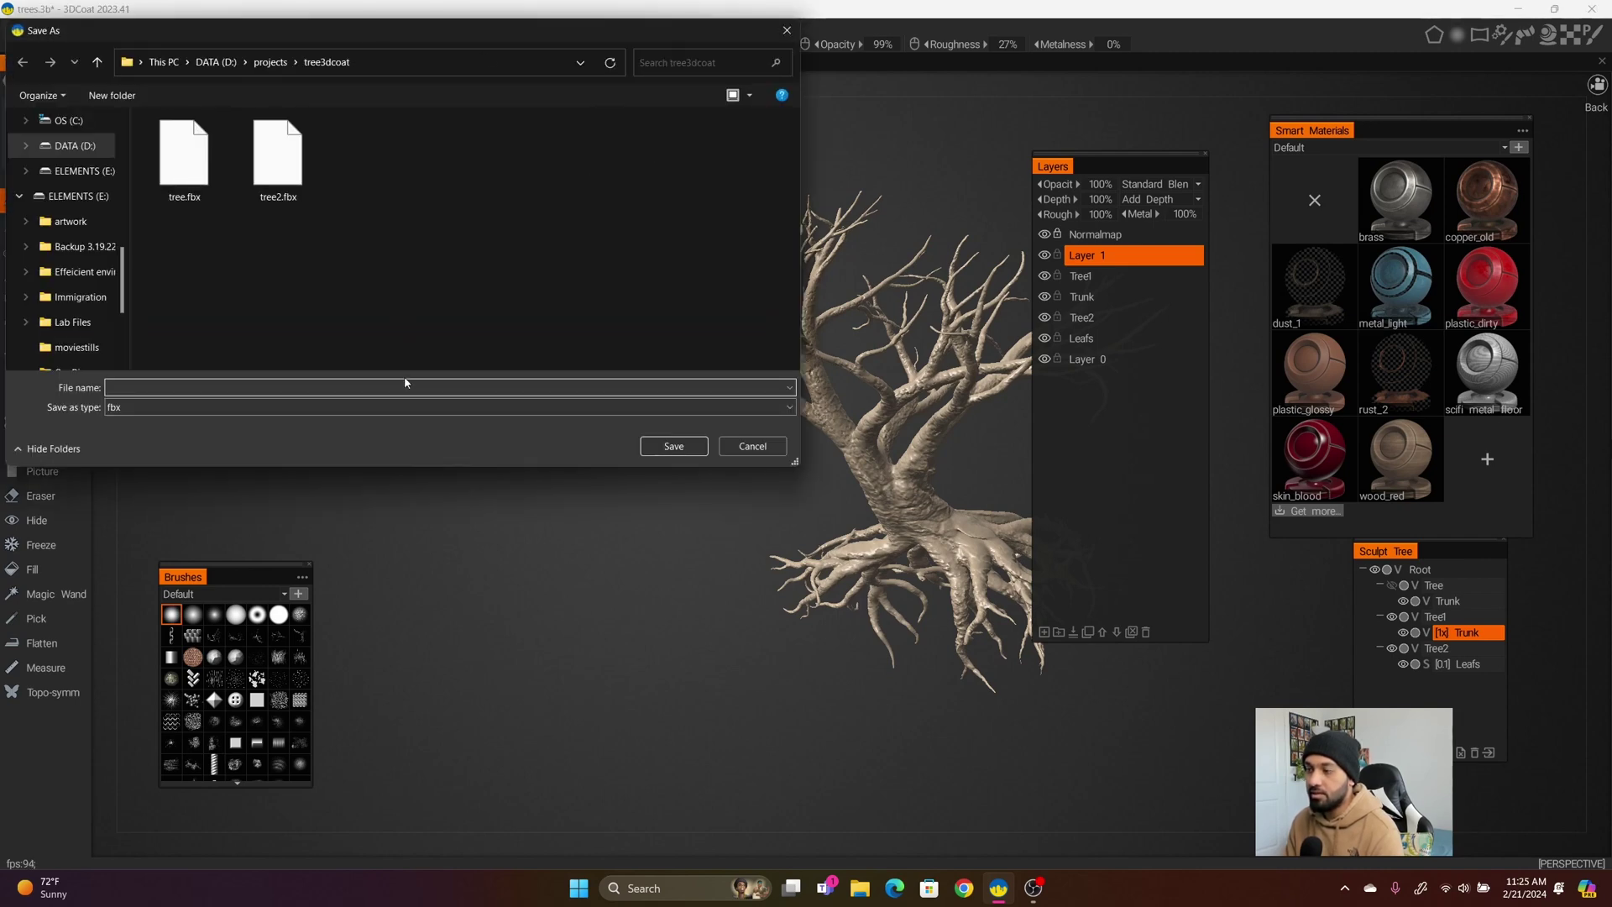
type("treete")
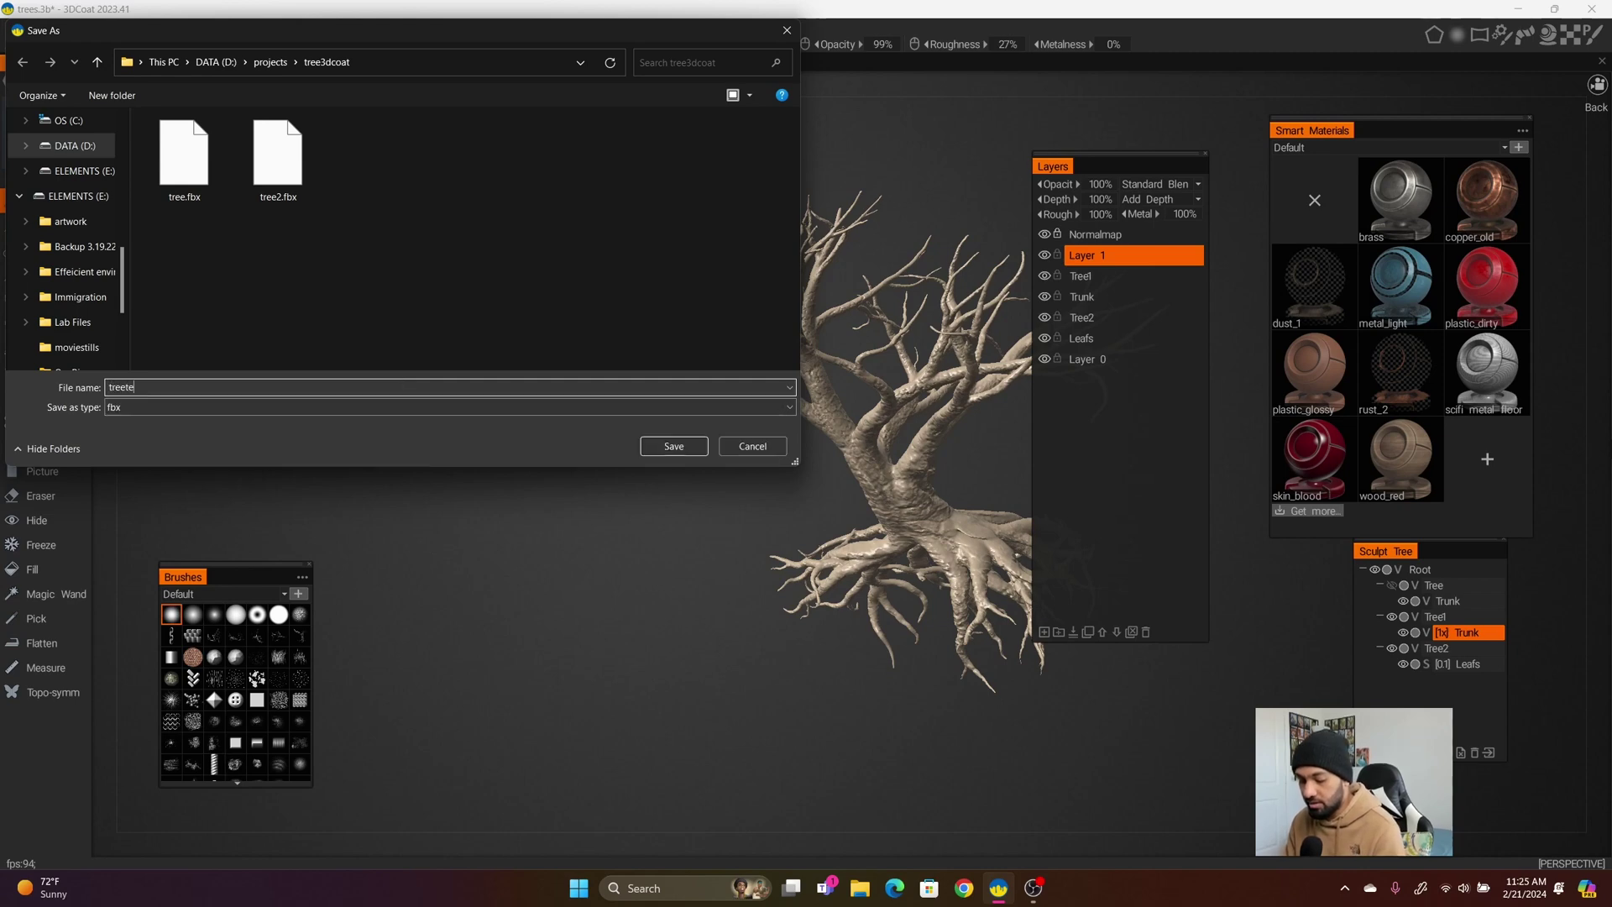
type("st")
left_click(672, 446)
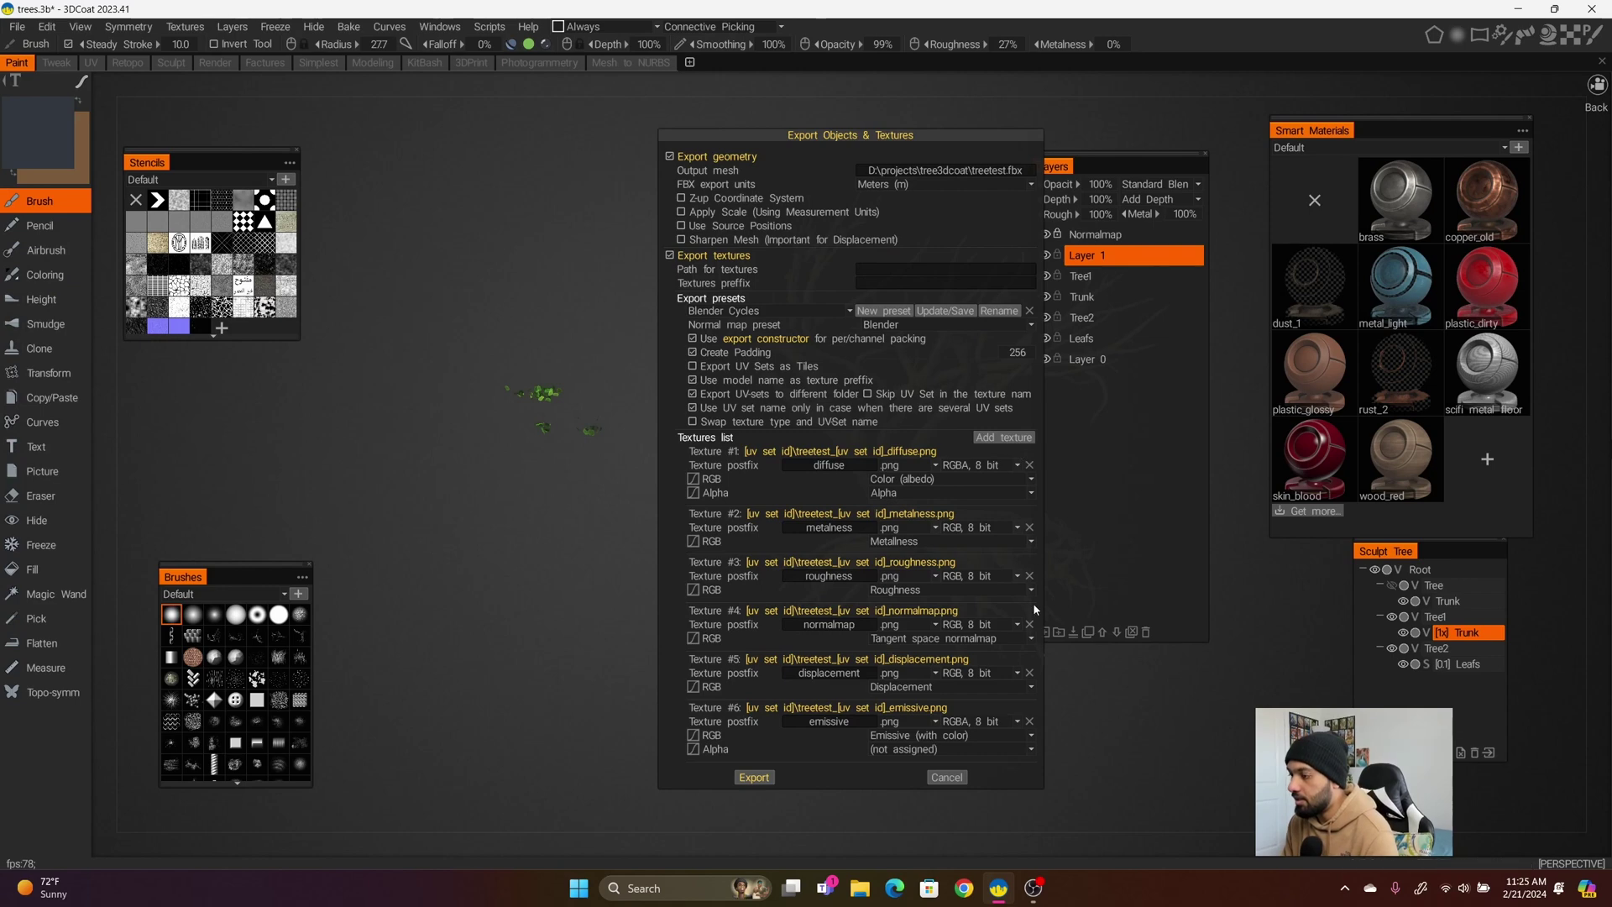
Choose a folder for the exported textures and send the Trunk's mesh and textures to Blender
left_click(1031, 722)
left_click(1031, 700)
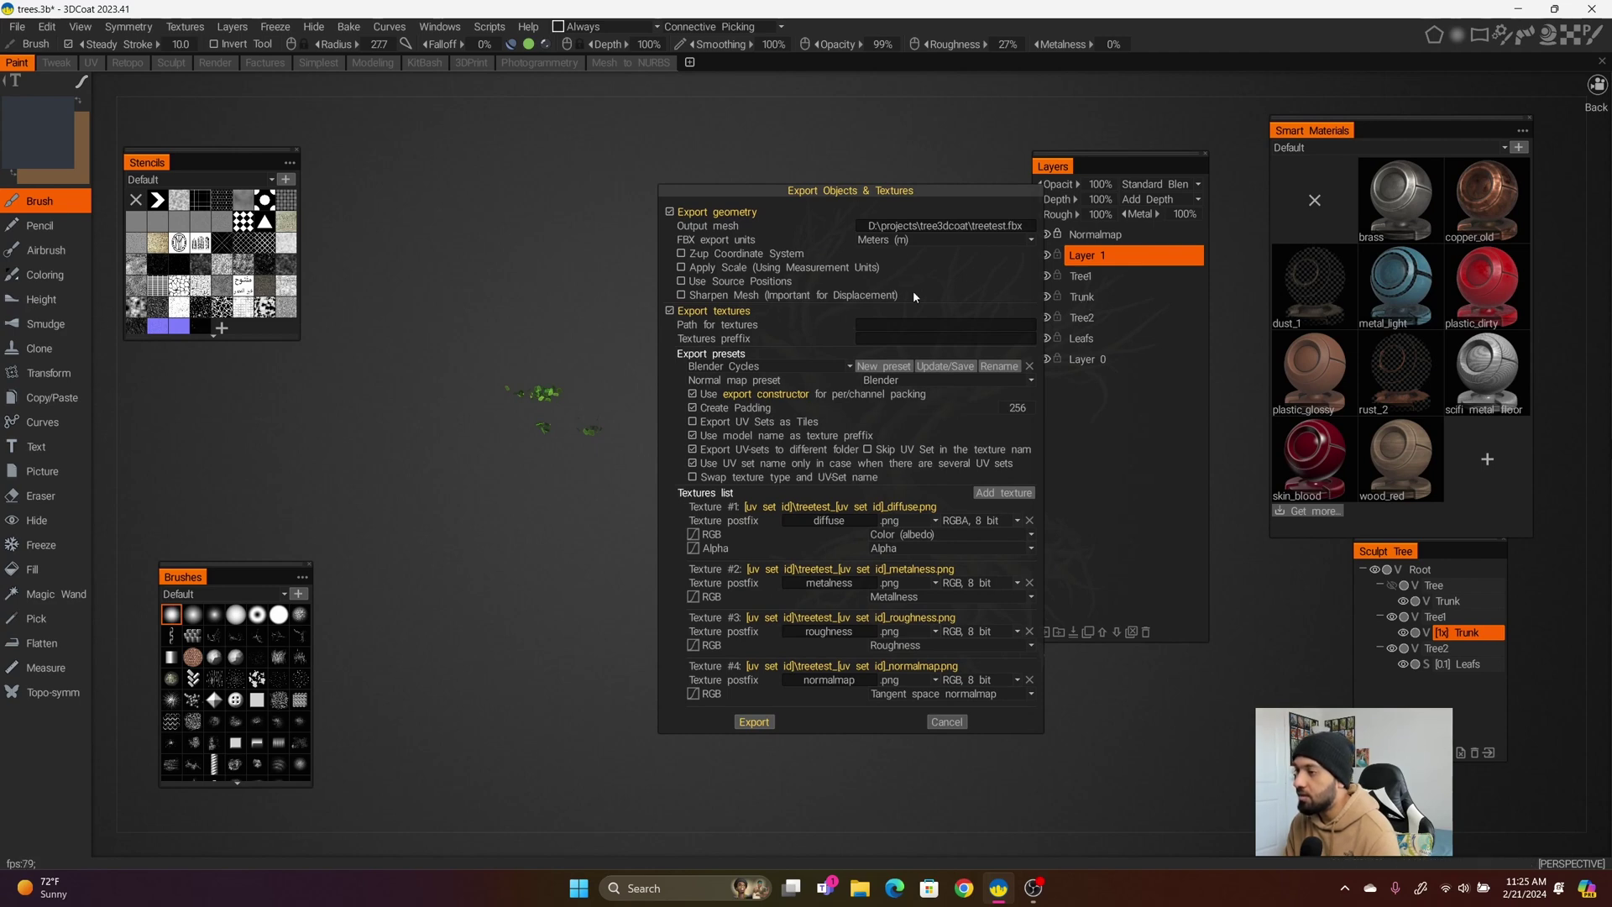
left_click(927, 325)
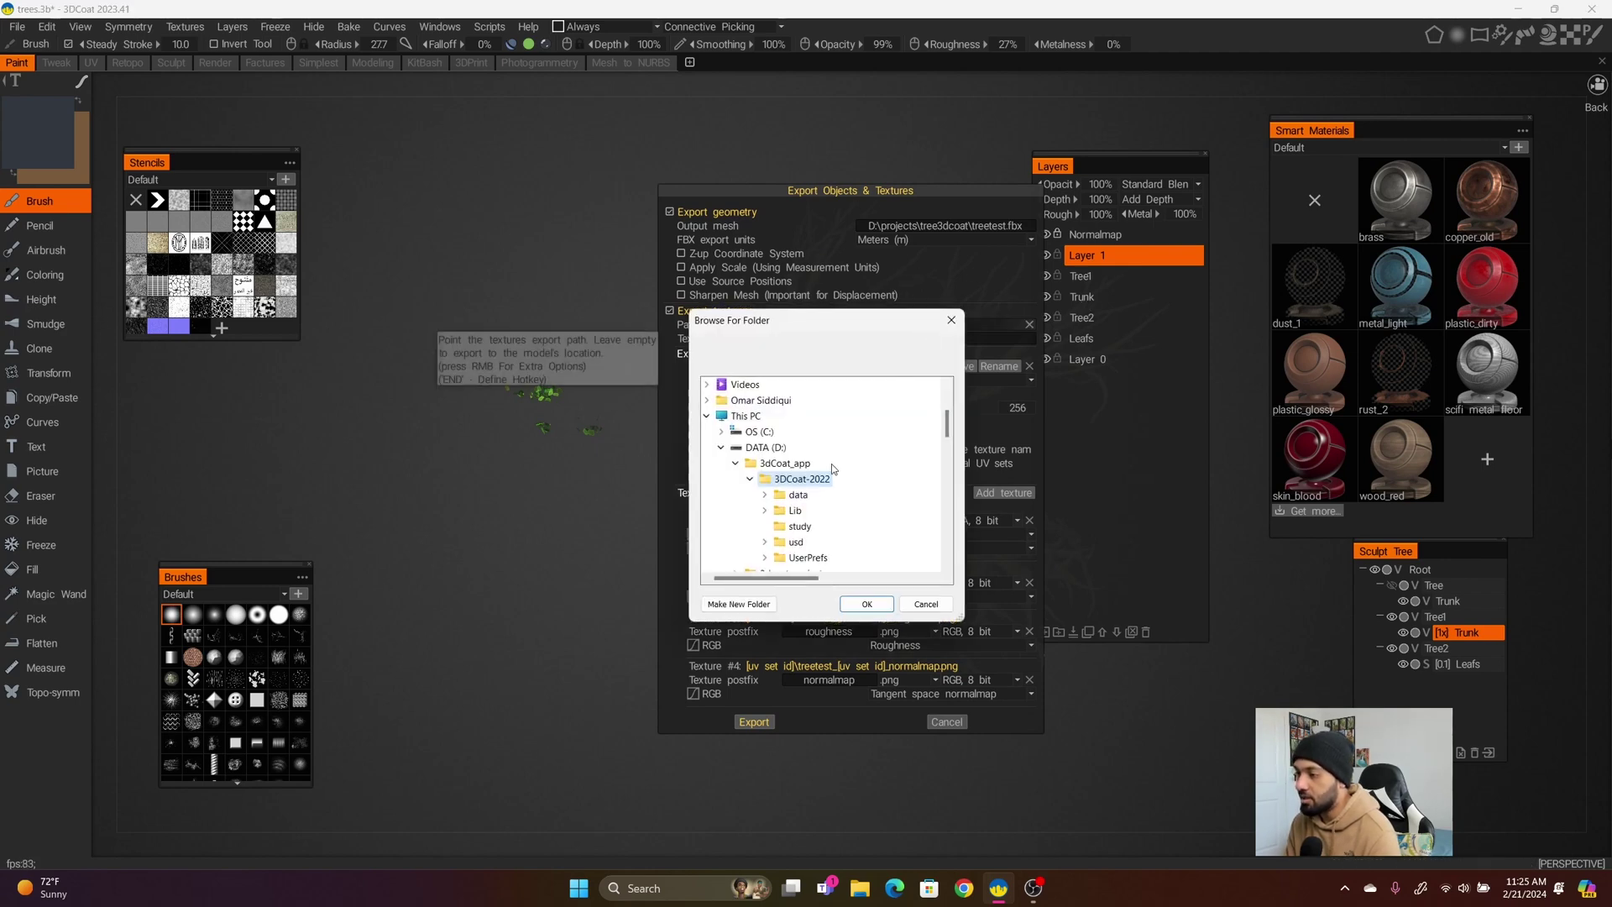
scroll(832, 464, "down", 6)
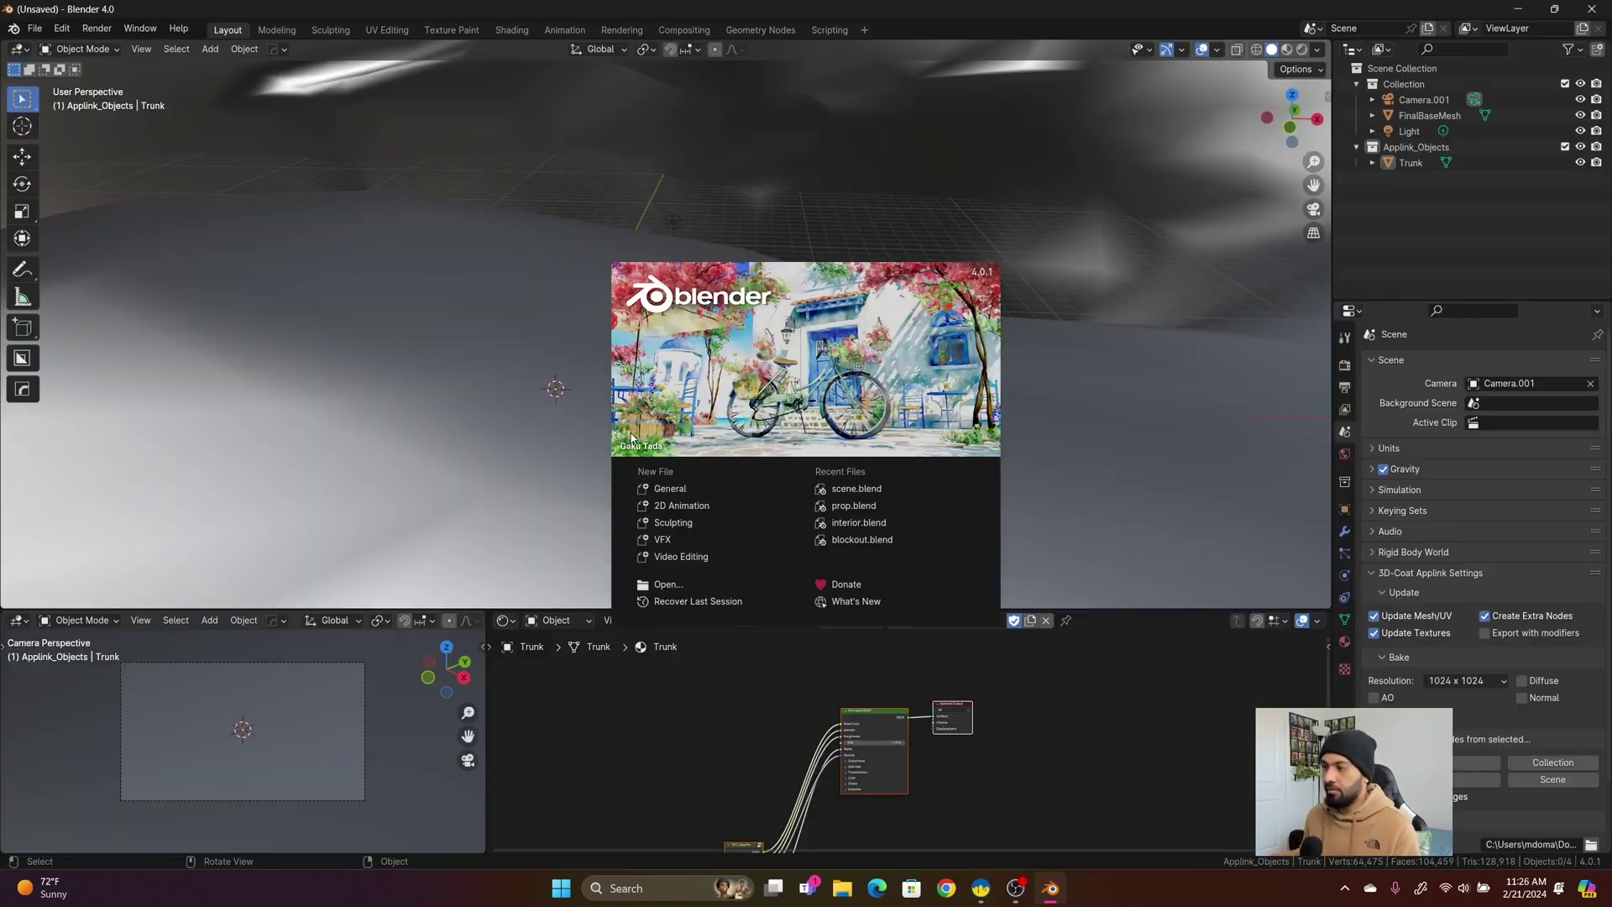
In Blender, dismiss the splash screen, then scale down the imported Trunk and move it beside the FinalBaseMesh figure
left_click(1000, 234)
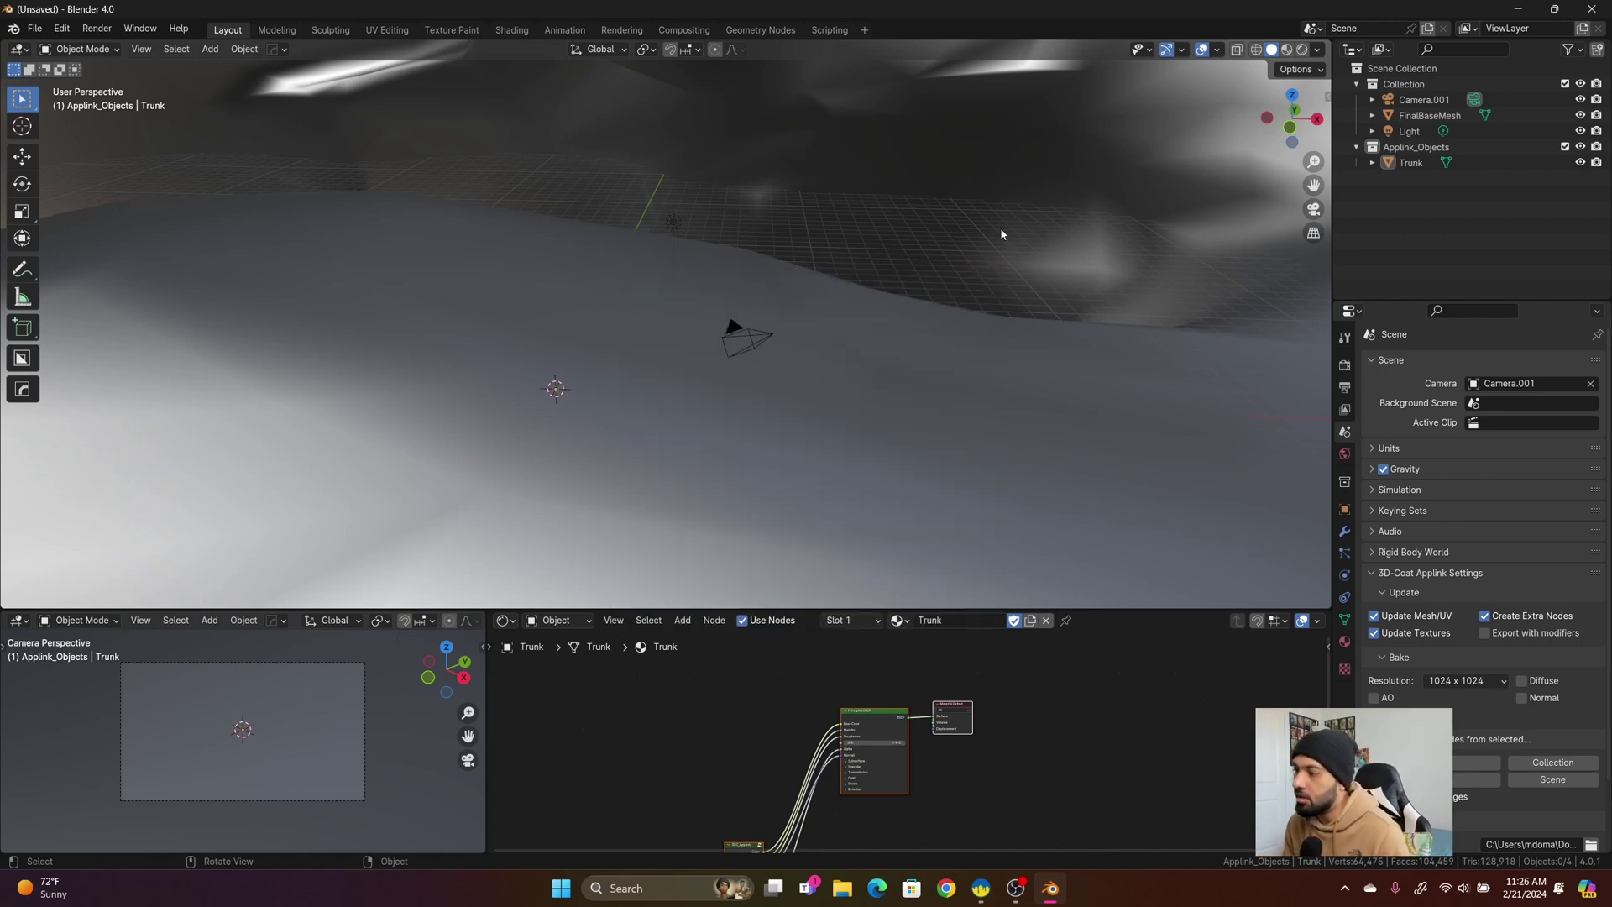
scroll(945, 379, "down", 15)
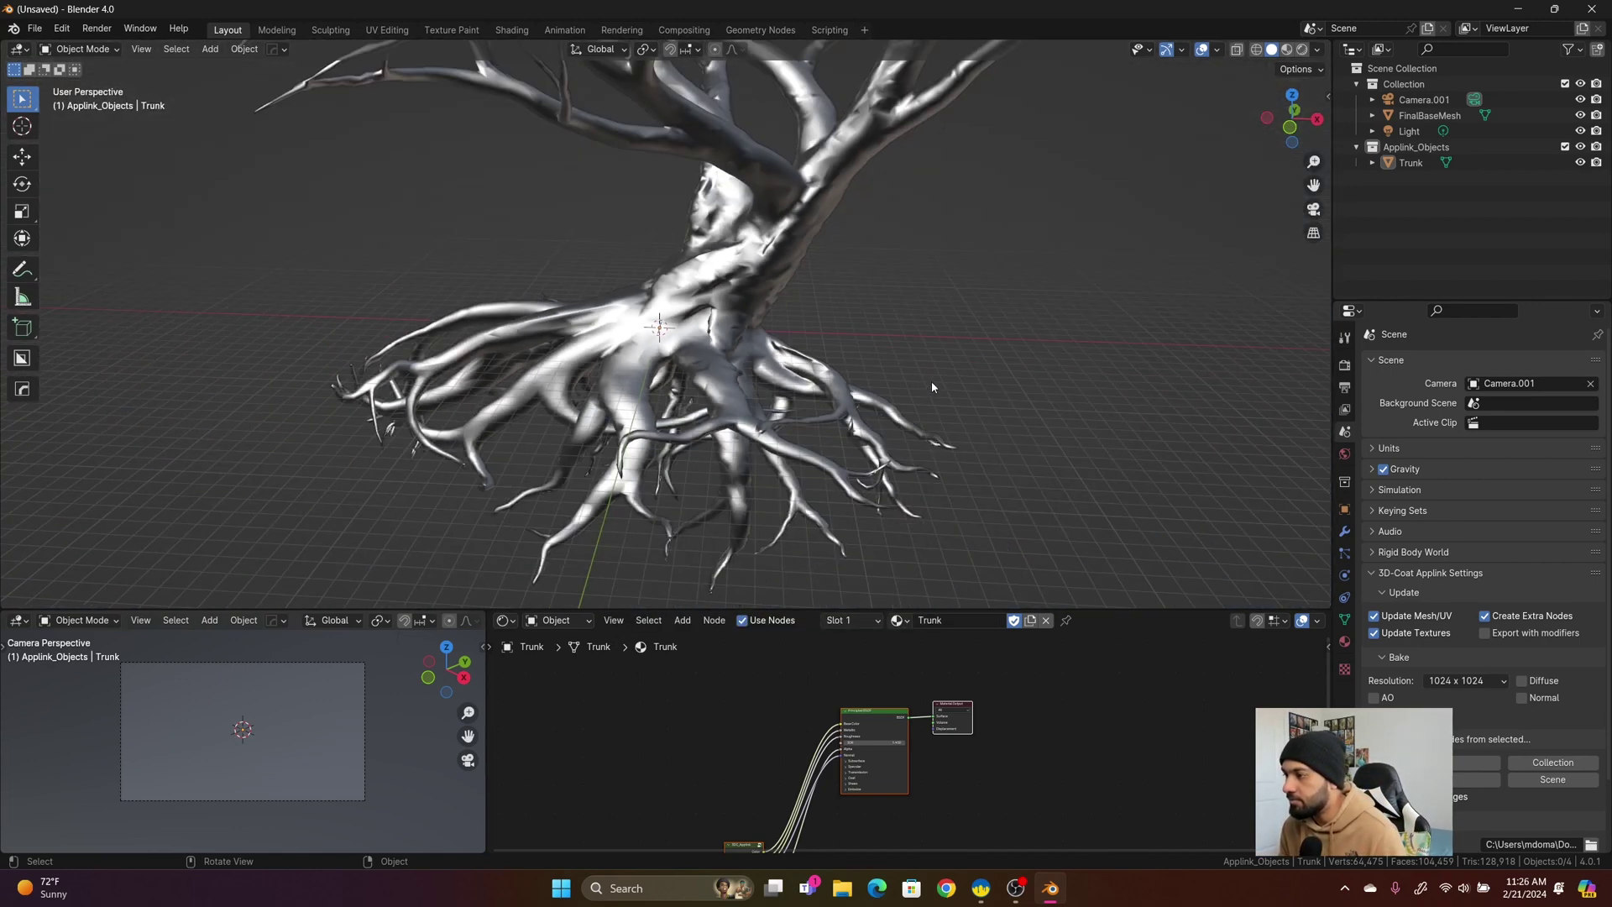
left_click(695, 336)
key("KP_1")
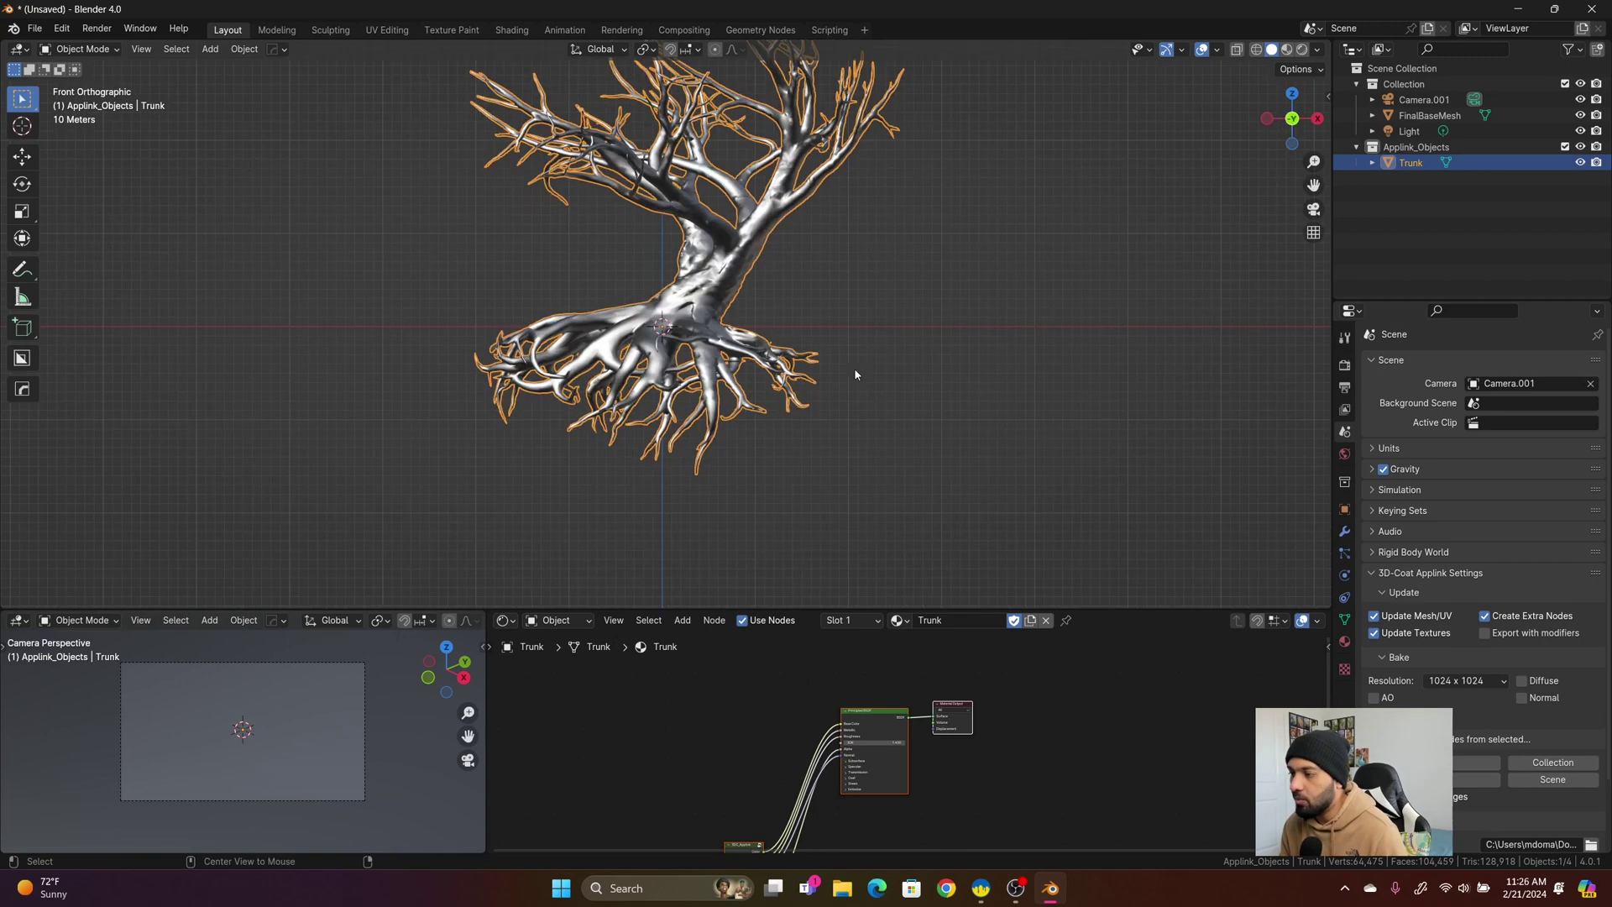
key("s")
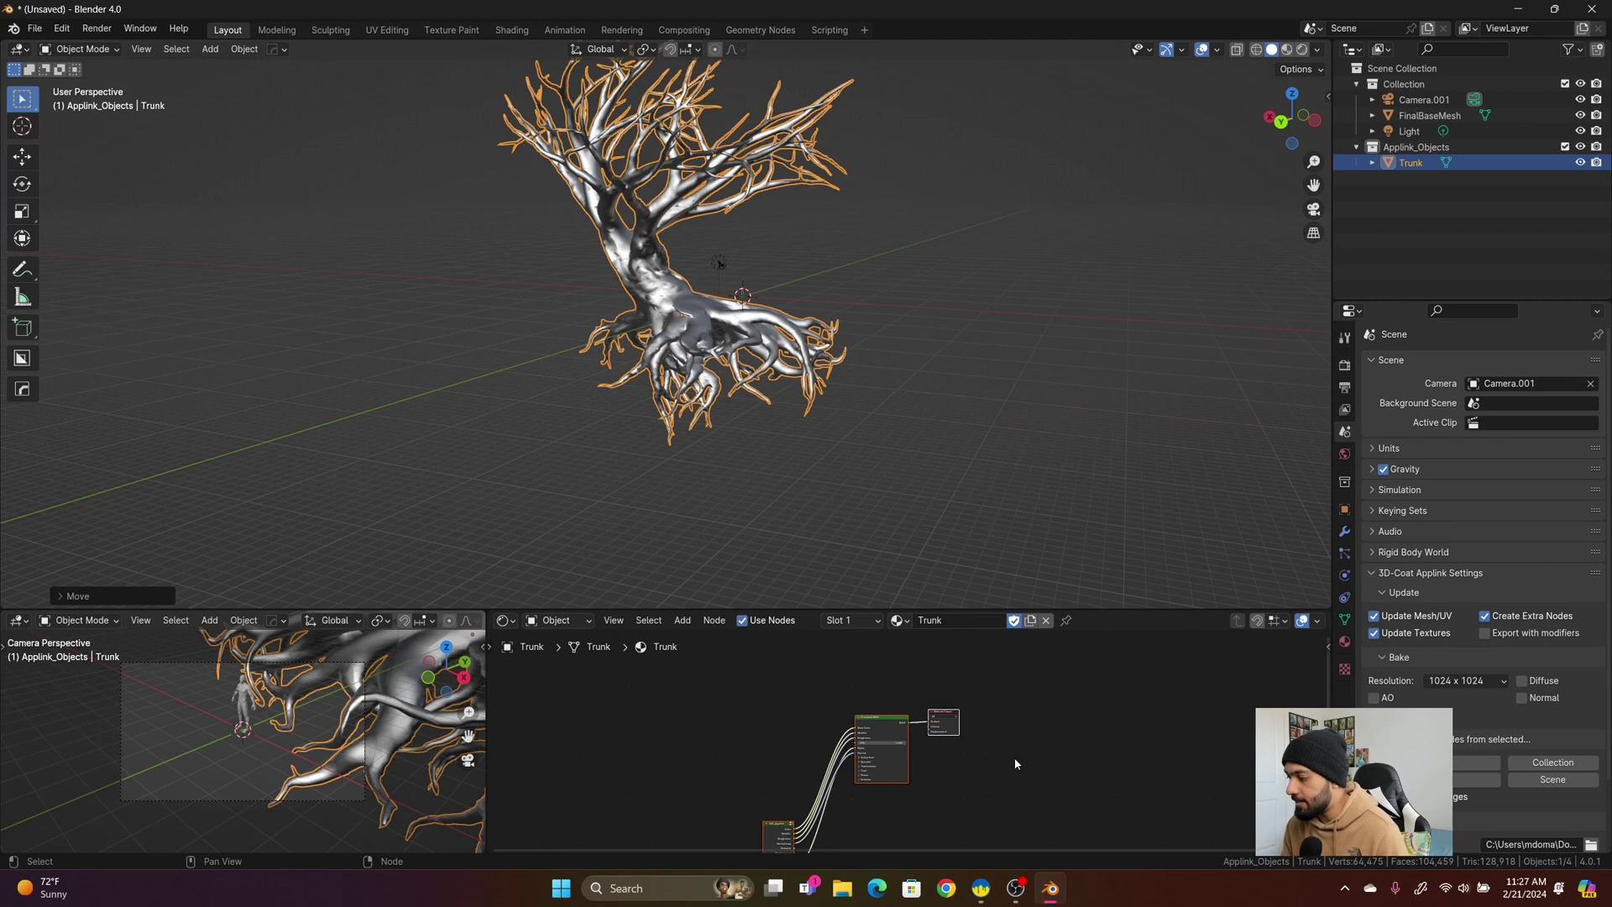
Enlarge the shader editor, cut the texture group's links to the Trunk's Principled BSDF and delete the group node
middle_click_drag(1014, 759, 1048, 686)
scroll(1004, 754, "up", 8)
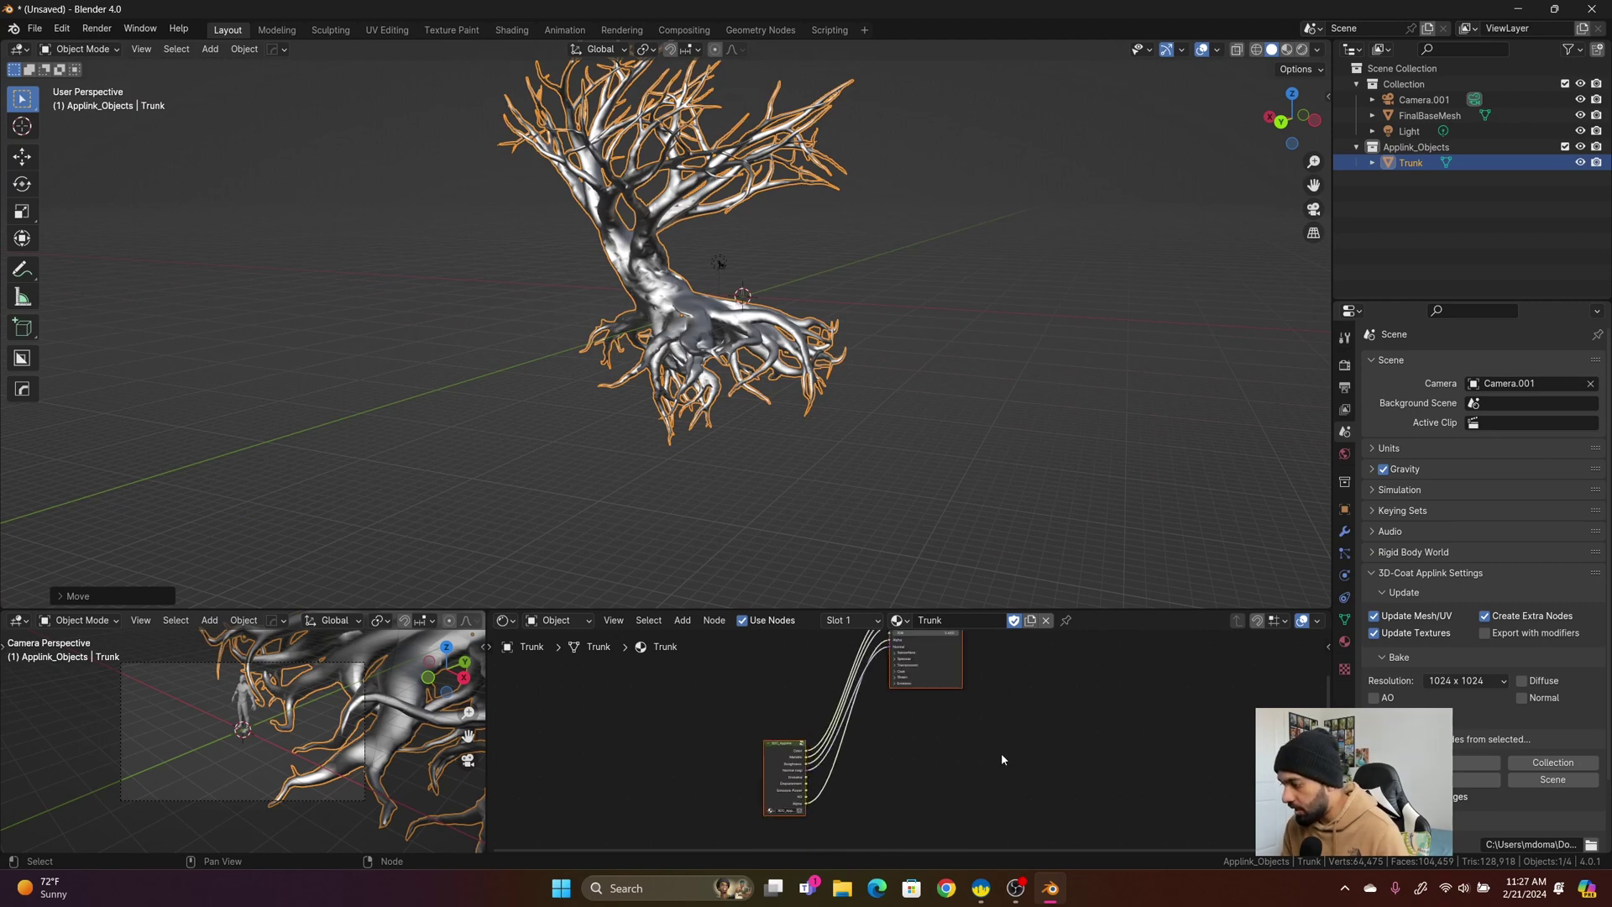
left_click_drag(991, 609, 1025, 435)
scroll(1072, 655, "down", 3)
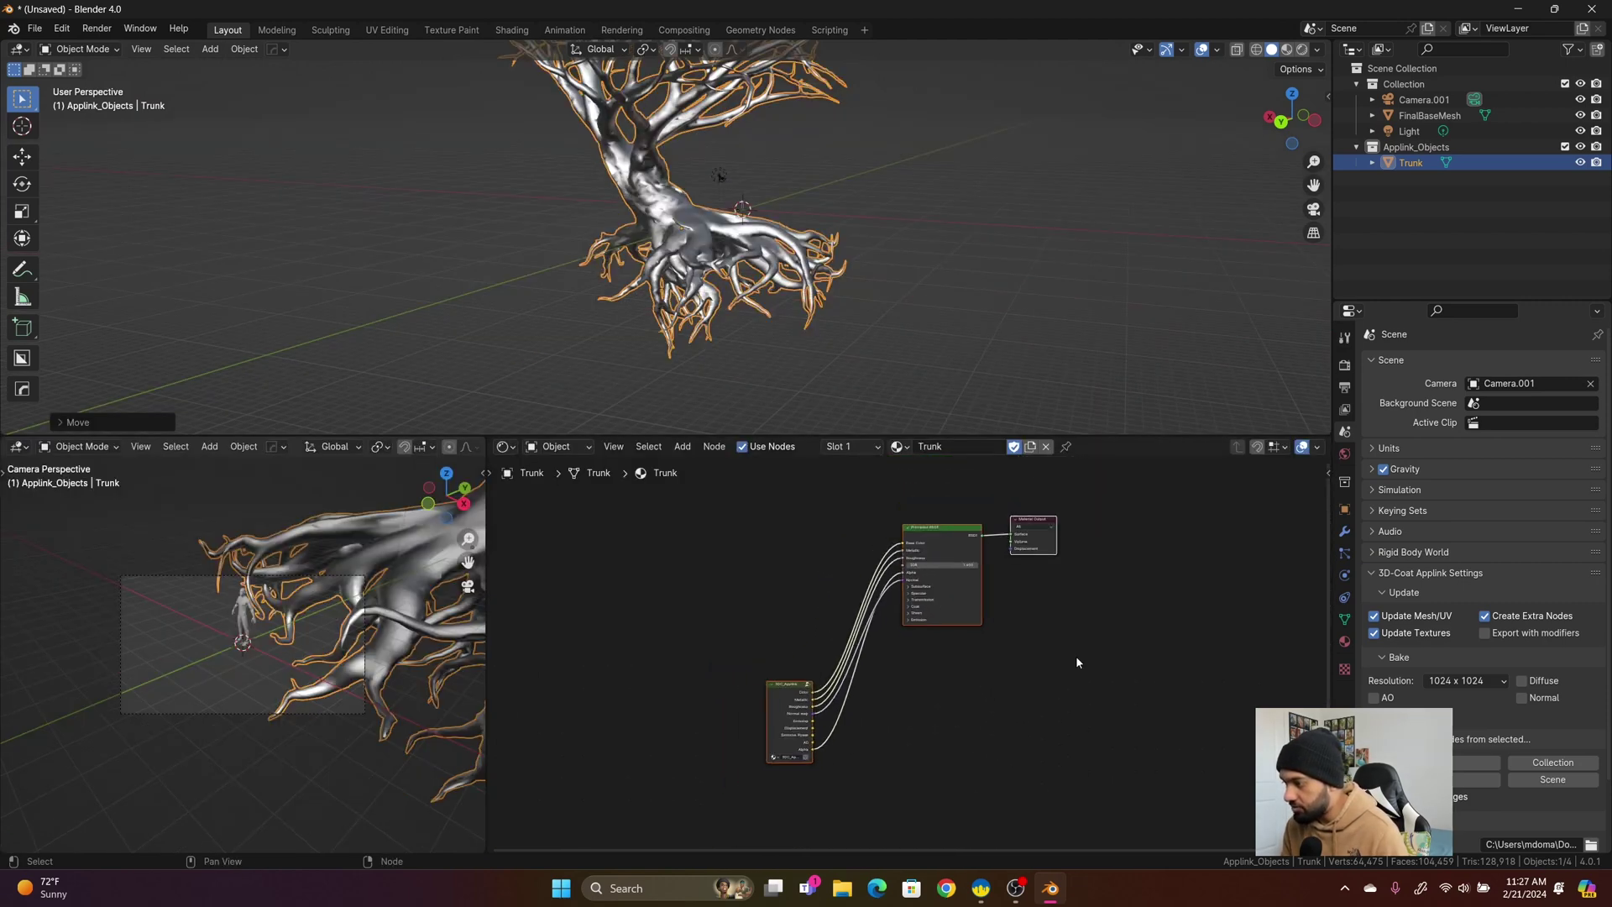
right_click_drag(779, 569, 941, 727, "ctrl")
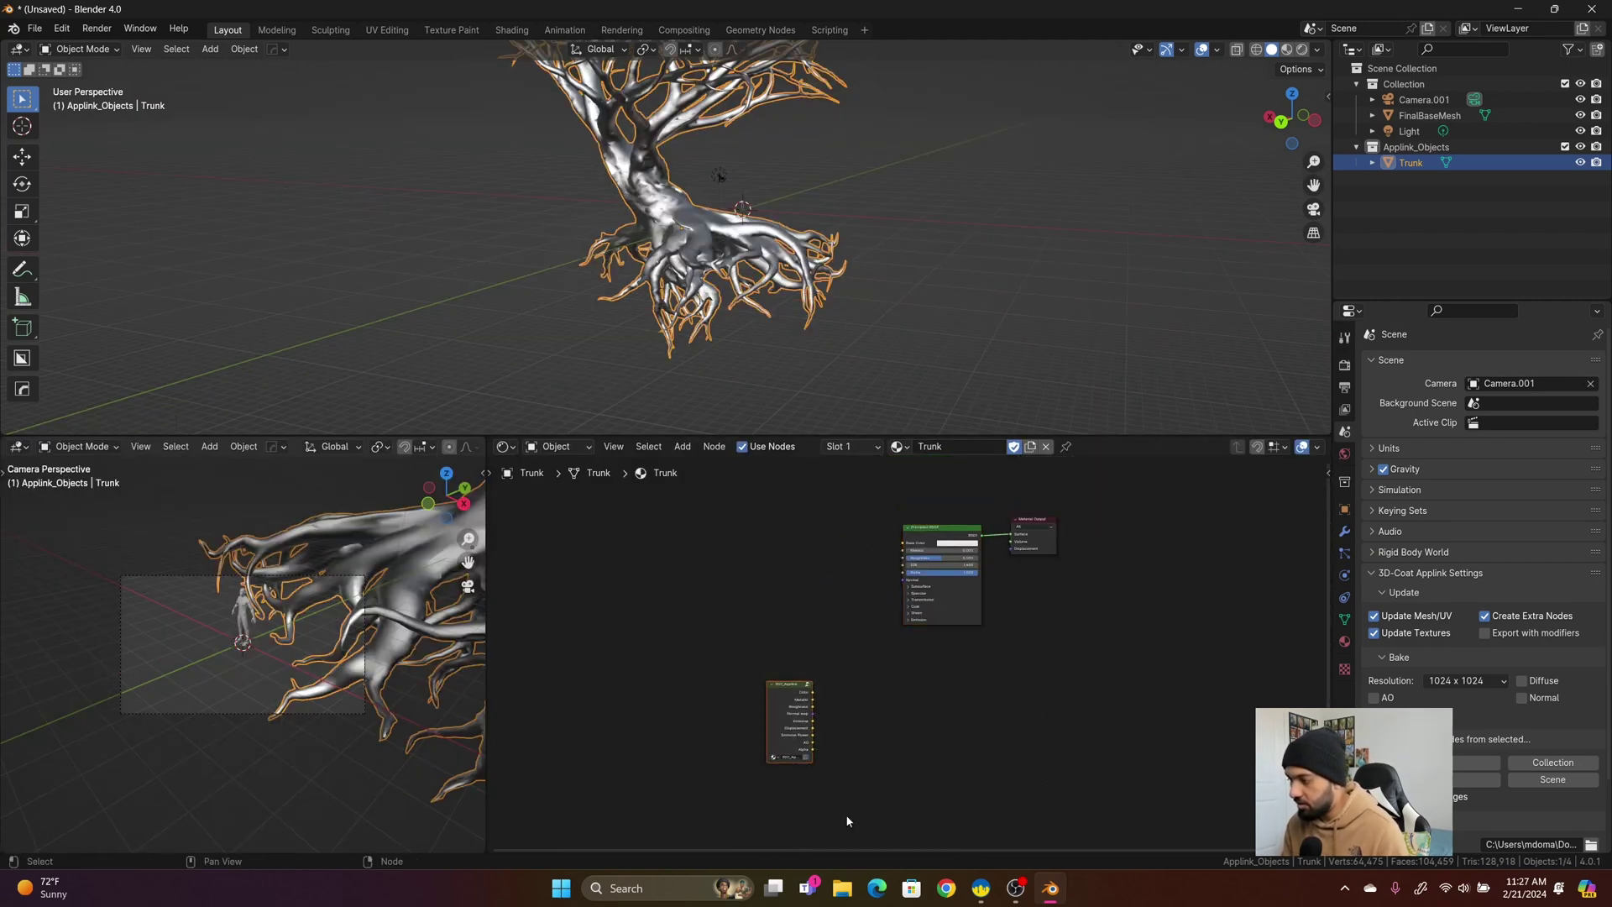
key("Delete")
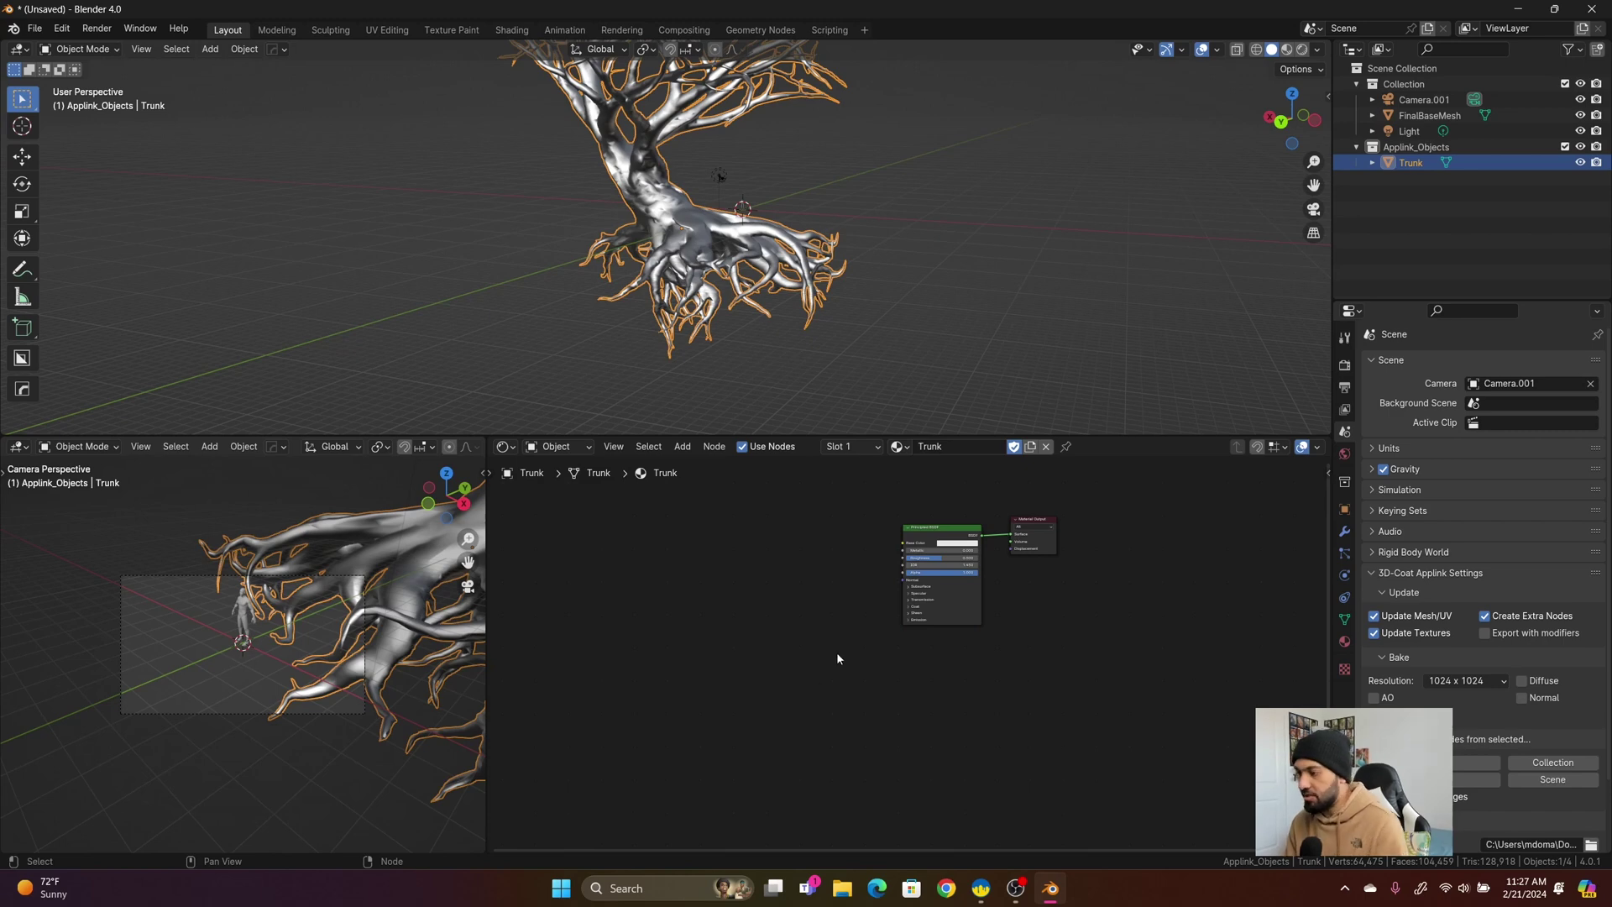
Unlink the Trunk's imported material and give the object a new material
left_click(1046, 447)
left_click(936, 448)
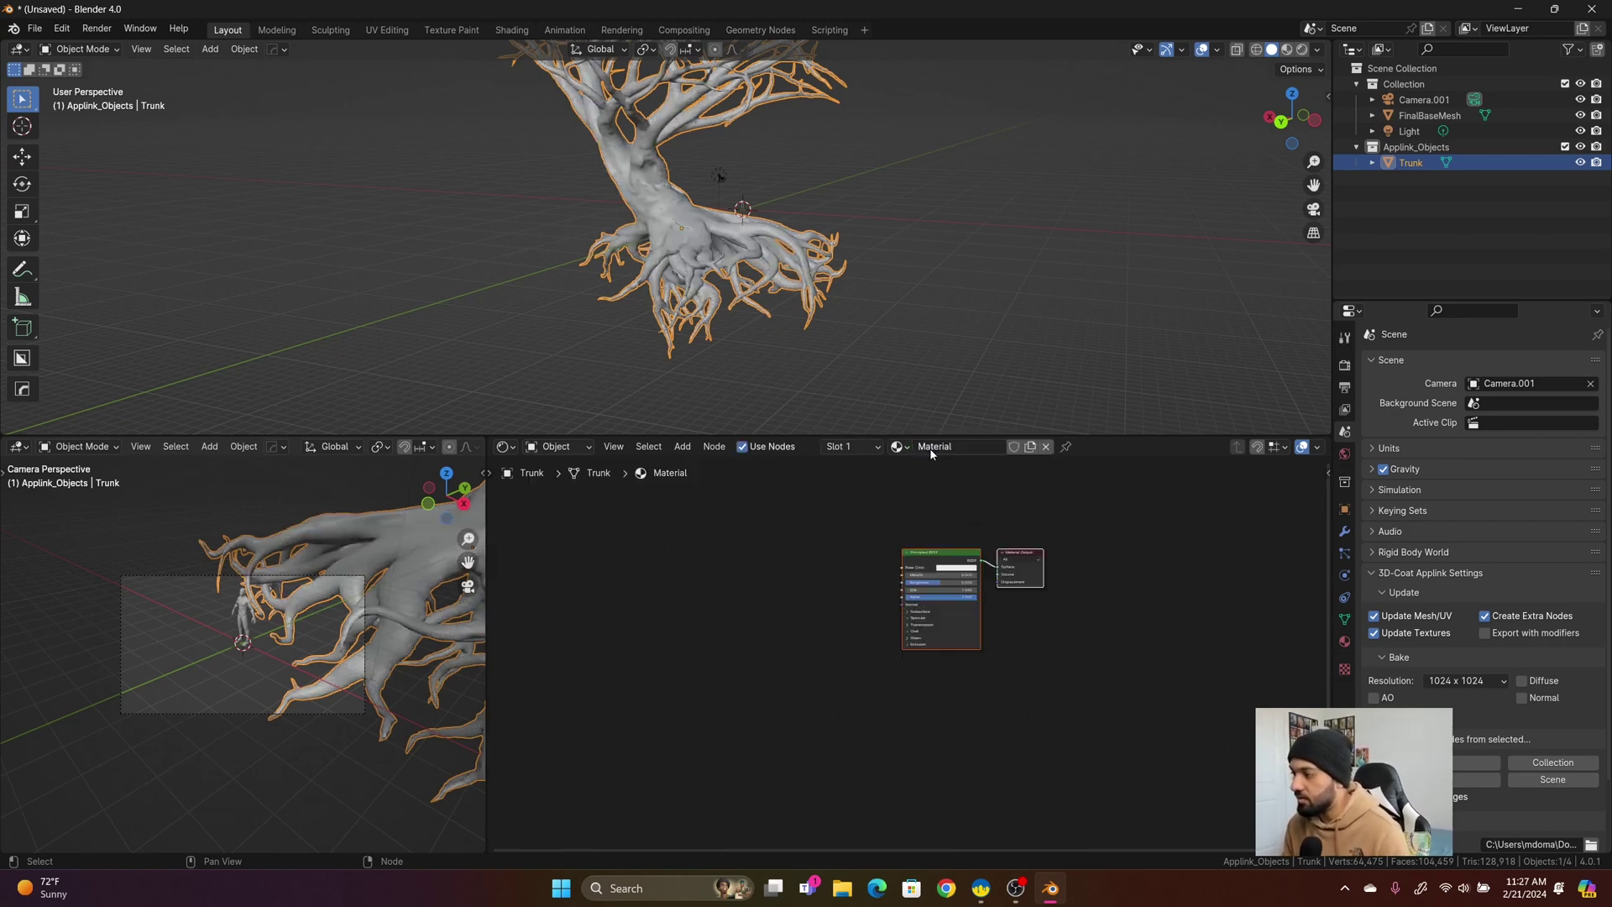
middle_click_drag(809, 587, 825, 600)
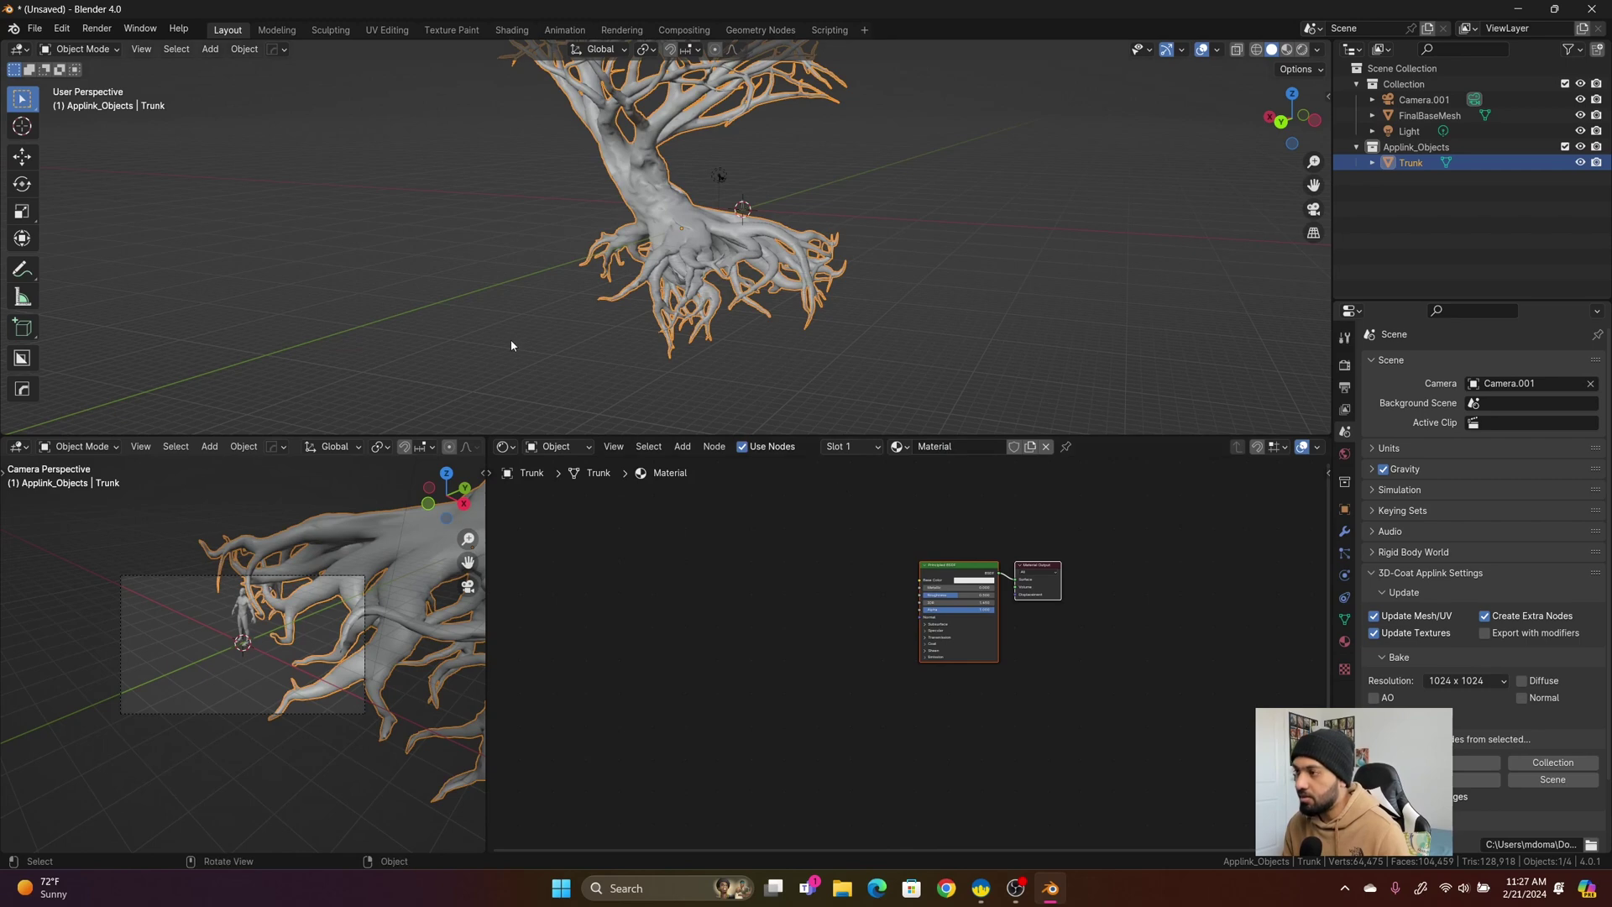
middle_click_drag(843, 240, 764, 252)
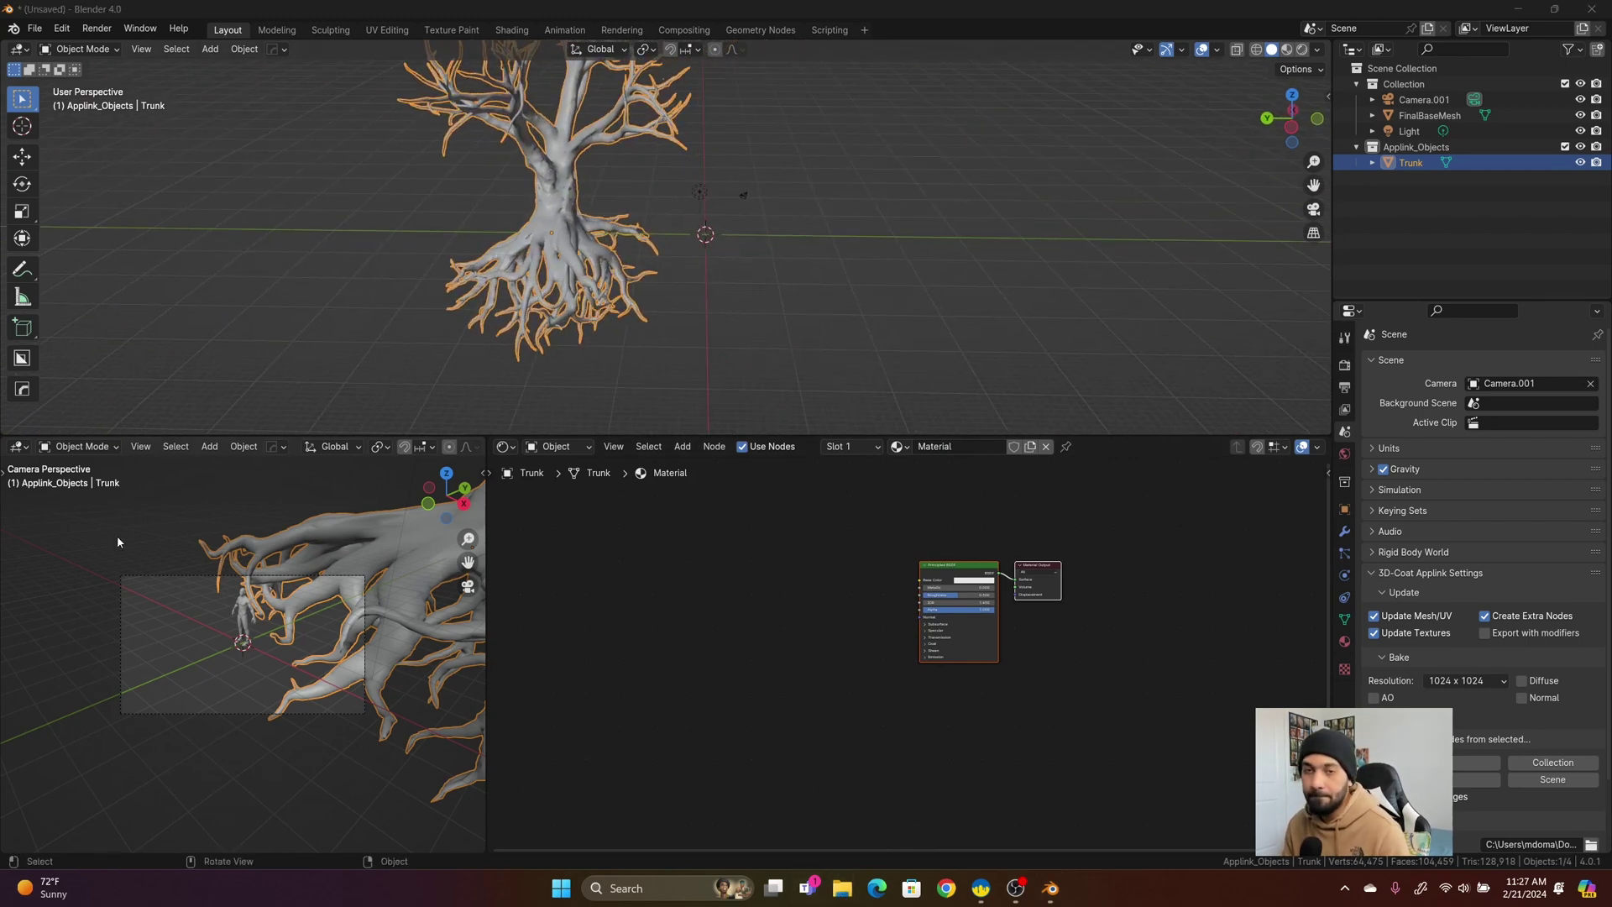
Feed the treetest normal map image through a Normal Map node into the Principled BSDF's Normal input and preview it in rendered shading
left_click_drag(752, 648, 967, 568)
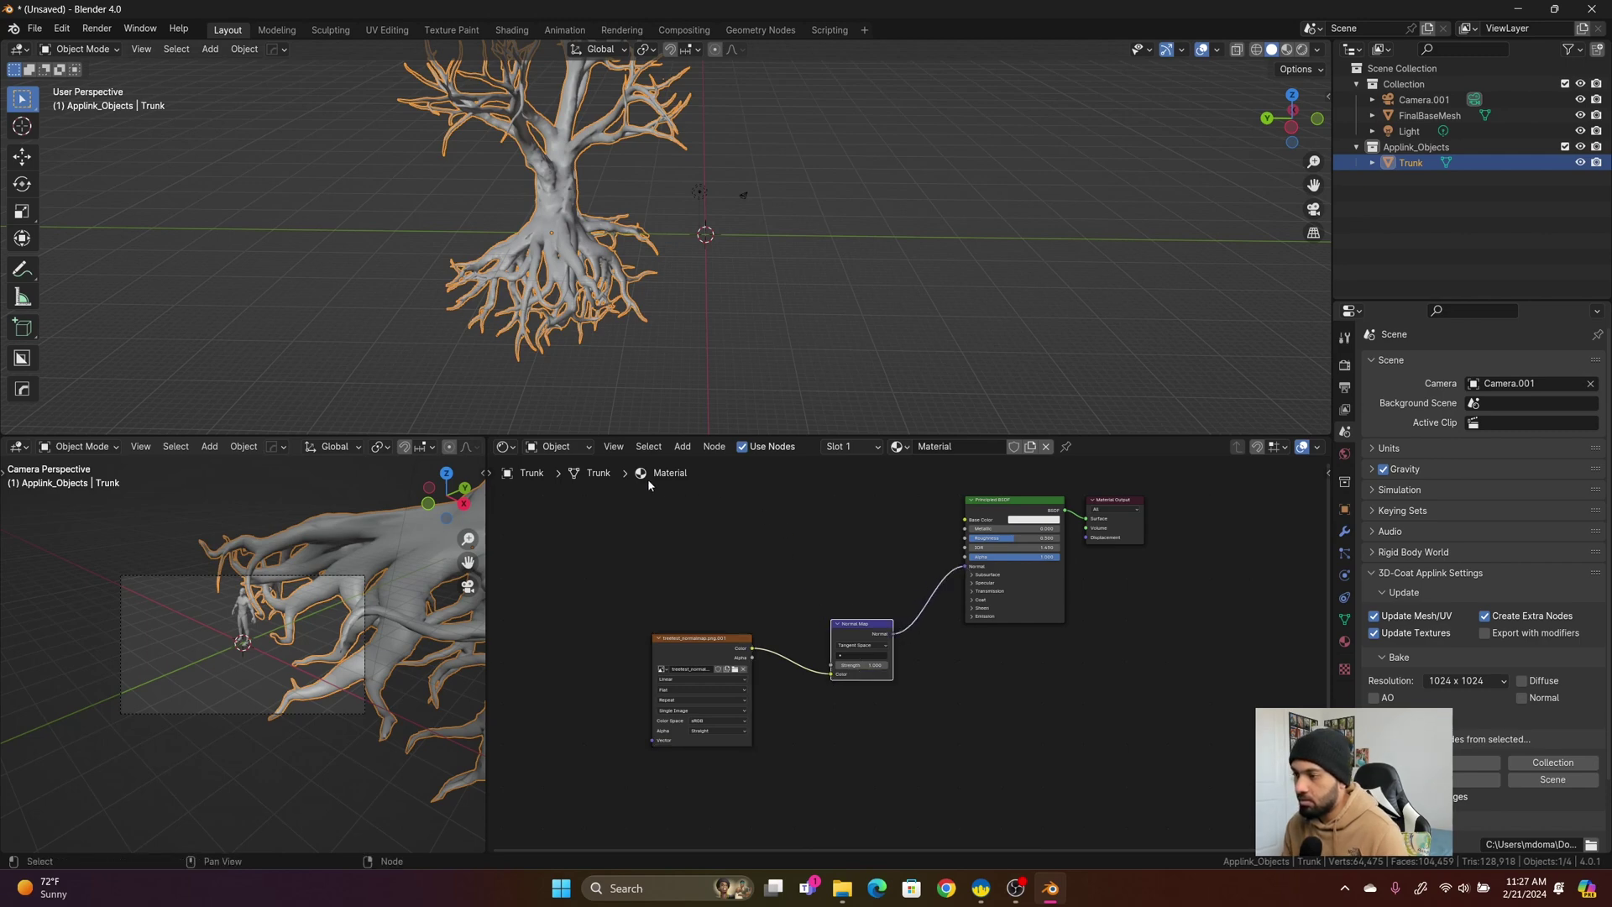
left_click(1302, 49)
middle_click_drag(773, 294, 673, 283)
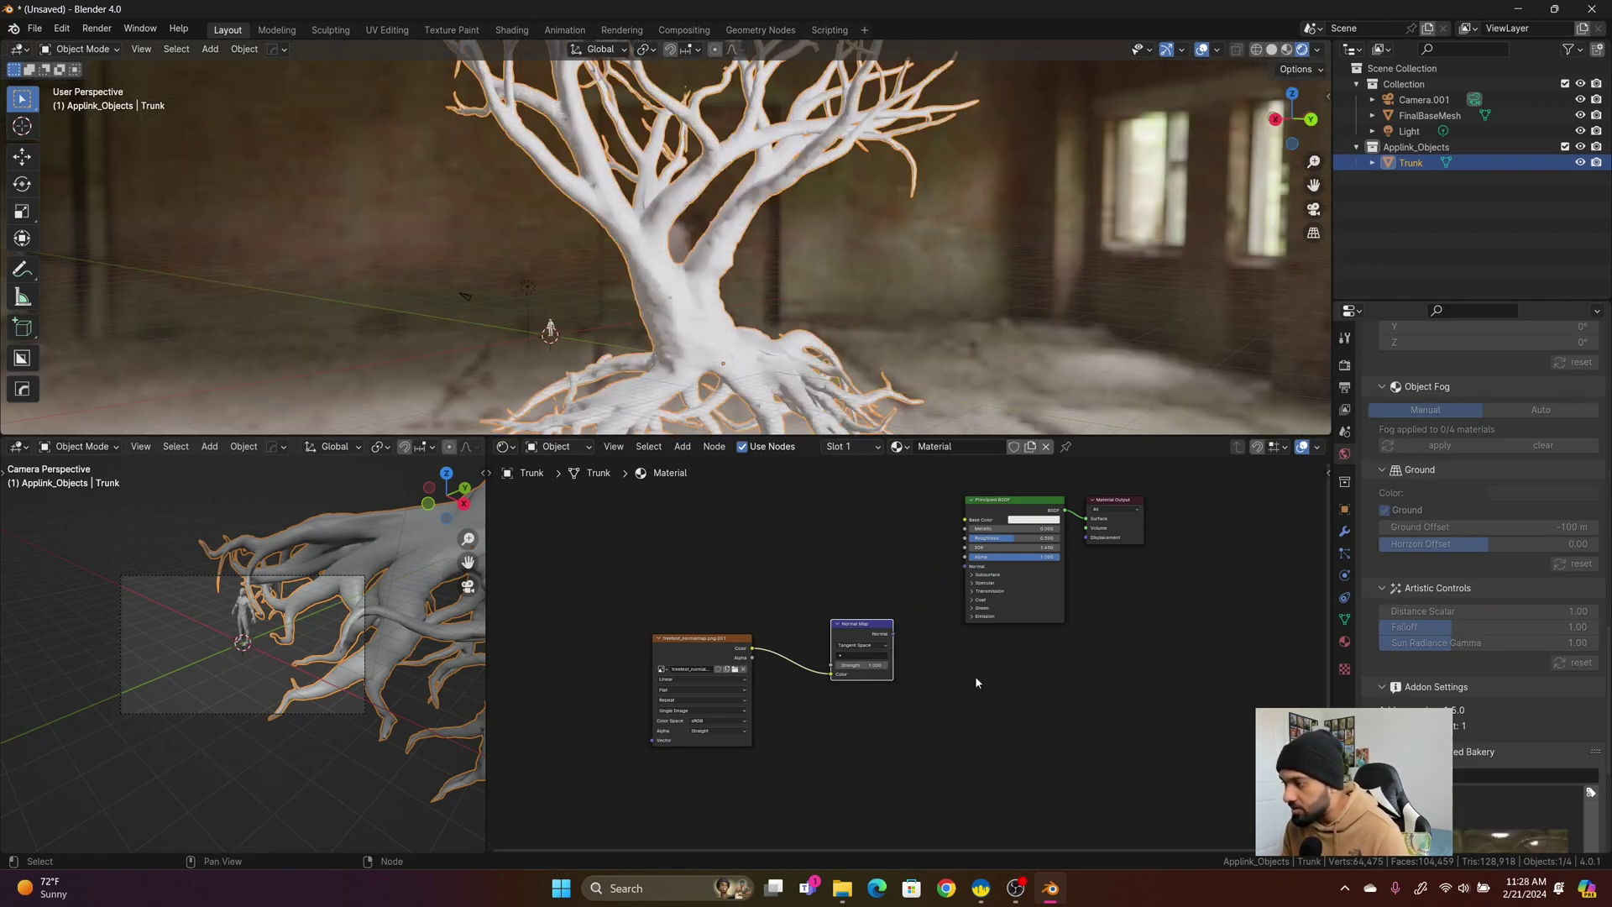
left_click_drag(893, 633, 964, 566)
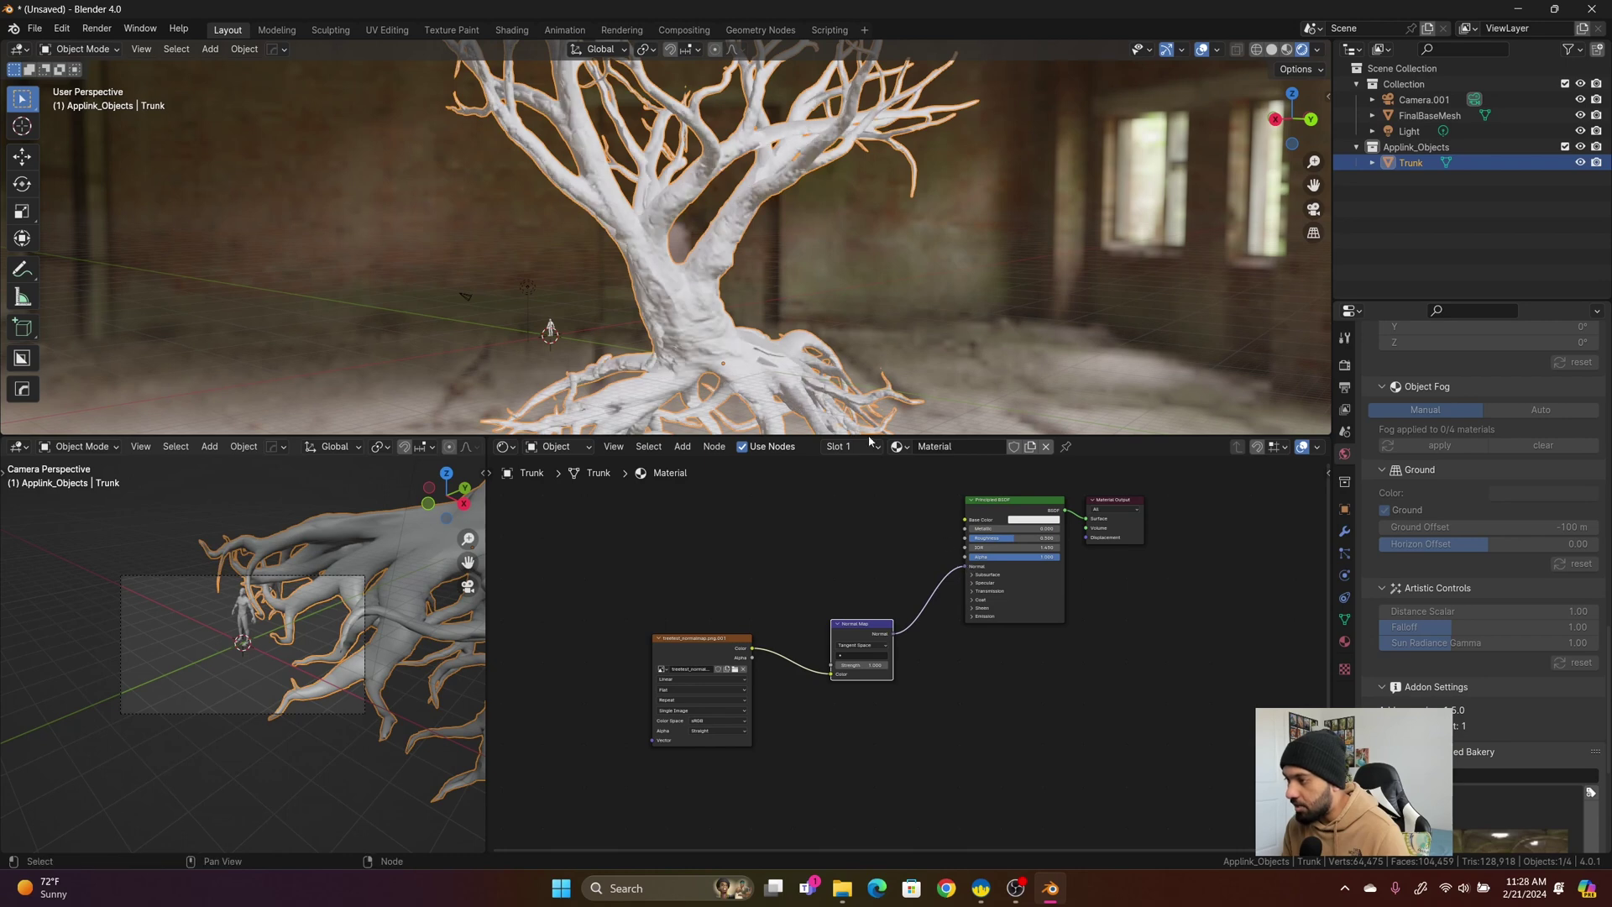
scroll(1000, 425, "up", 3)
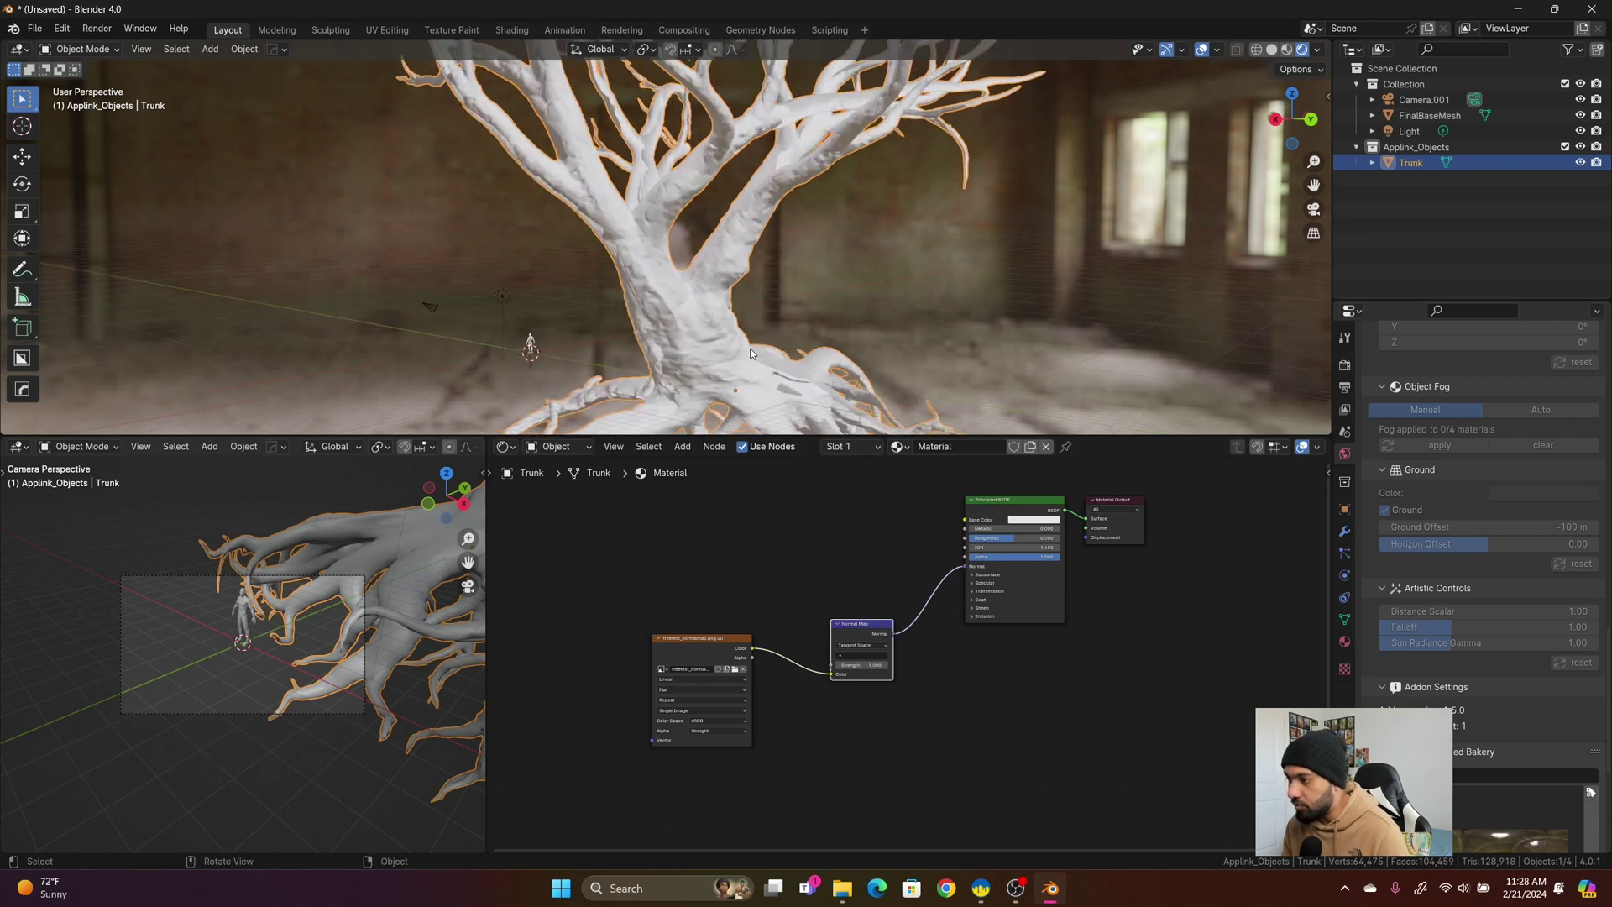
Move all of the material's nodes together lower in the shader editor
left_click(1133, 433)
left_click_drag(635, 526, 1214, 762)
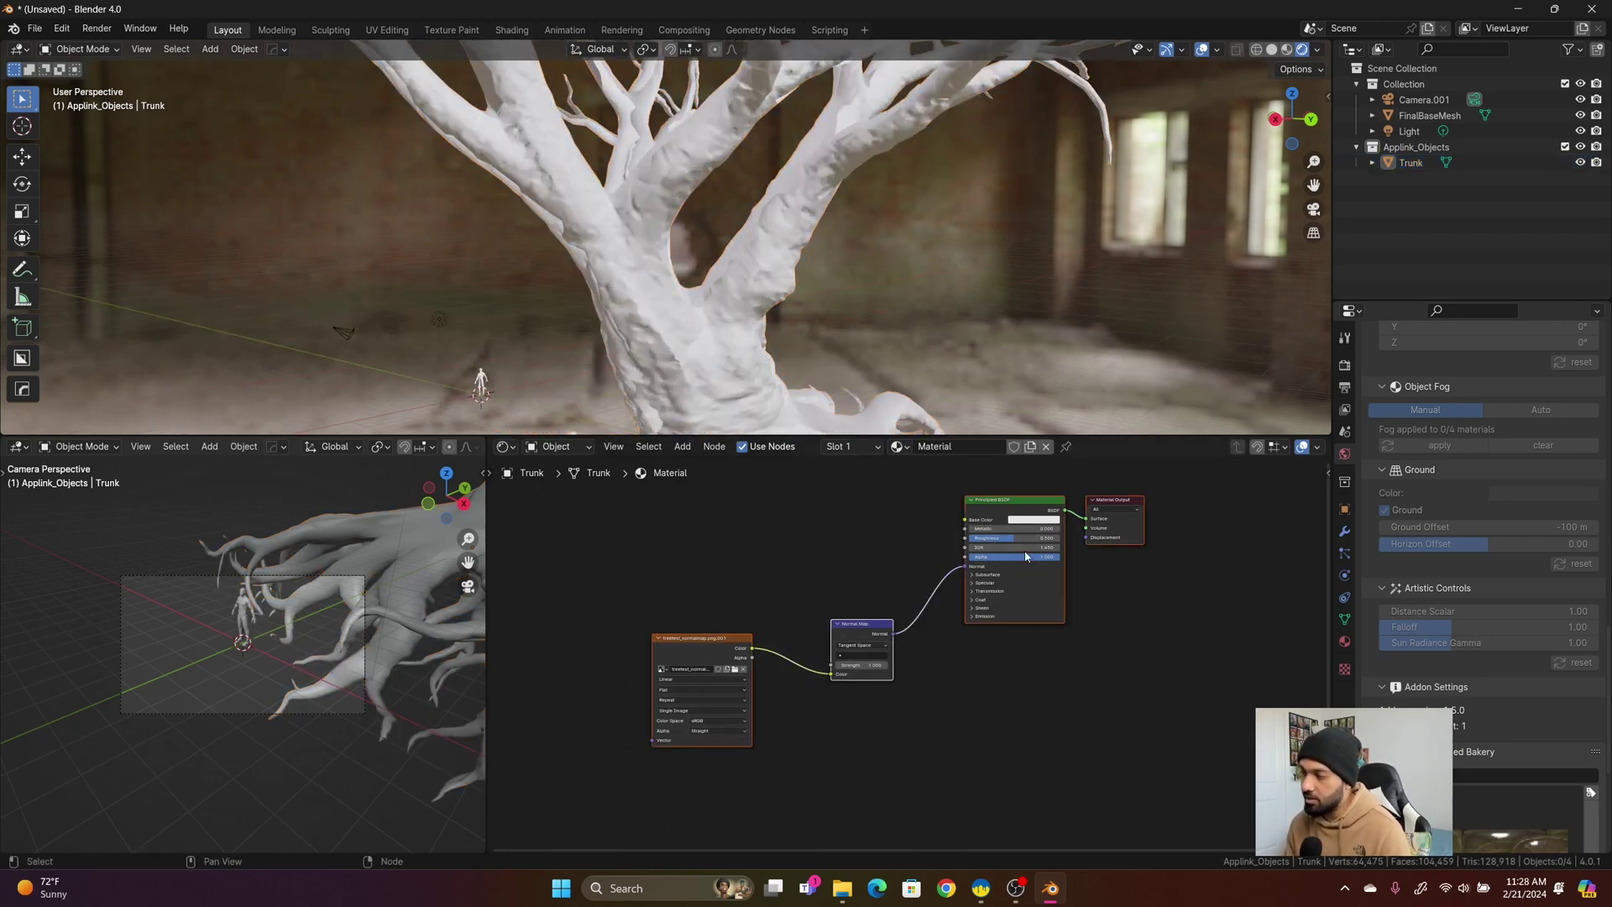
key("g")
left_click(1026, 626)
scroll(924, 319, "down", 3)
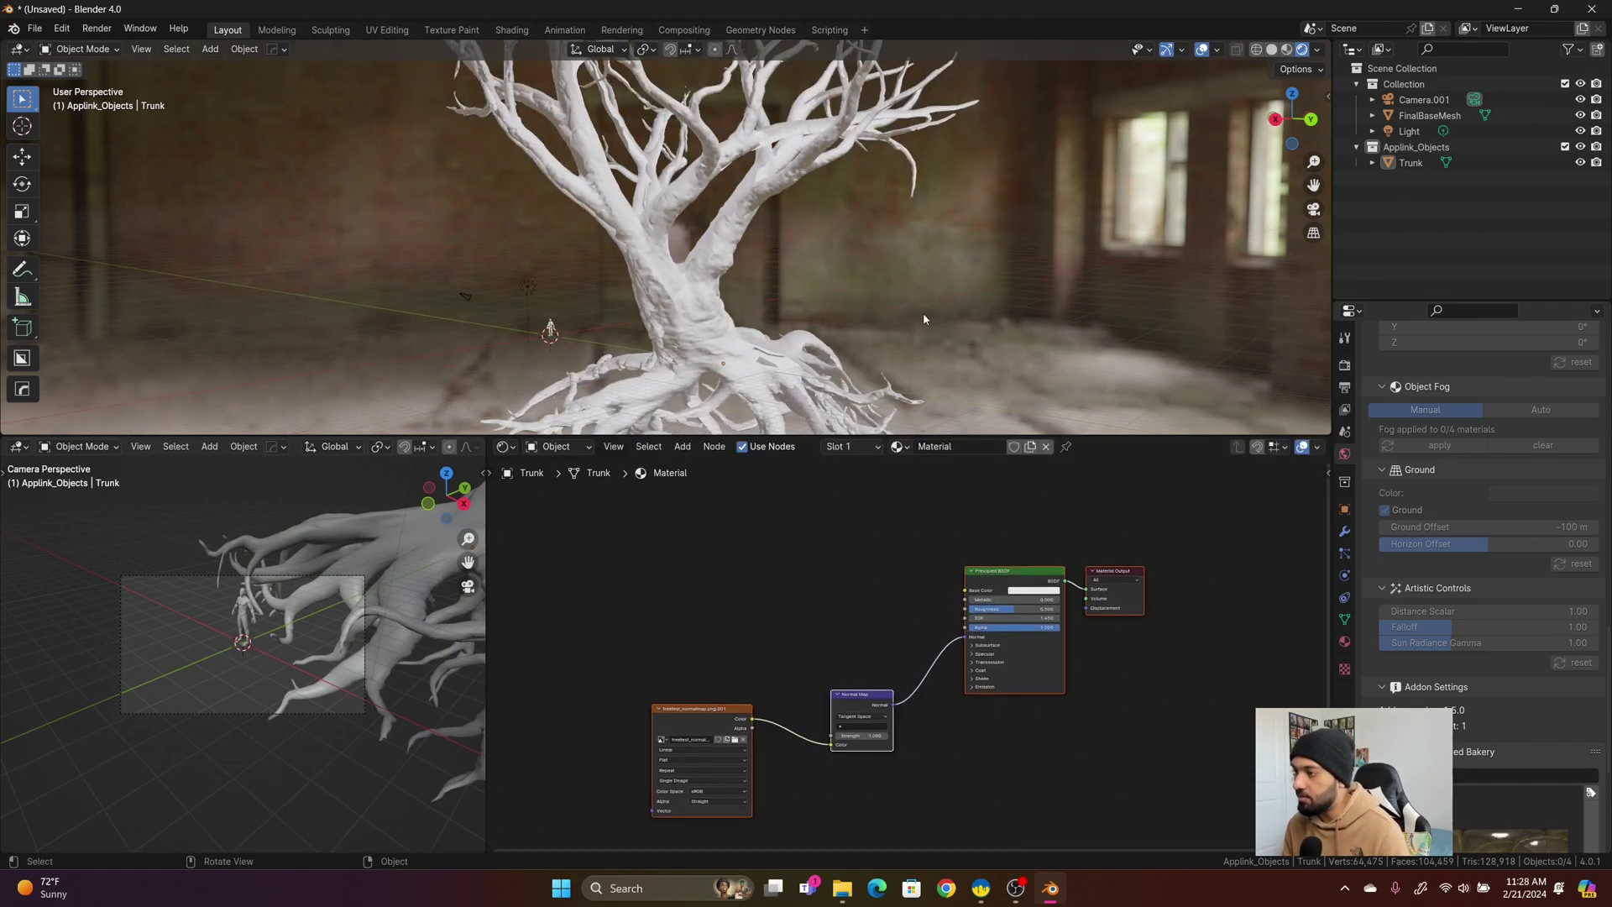
middle_click_drag(924, 319, 916, 286)
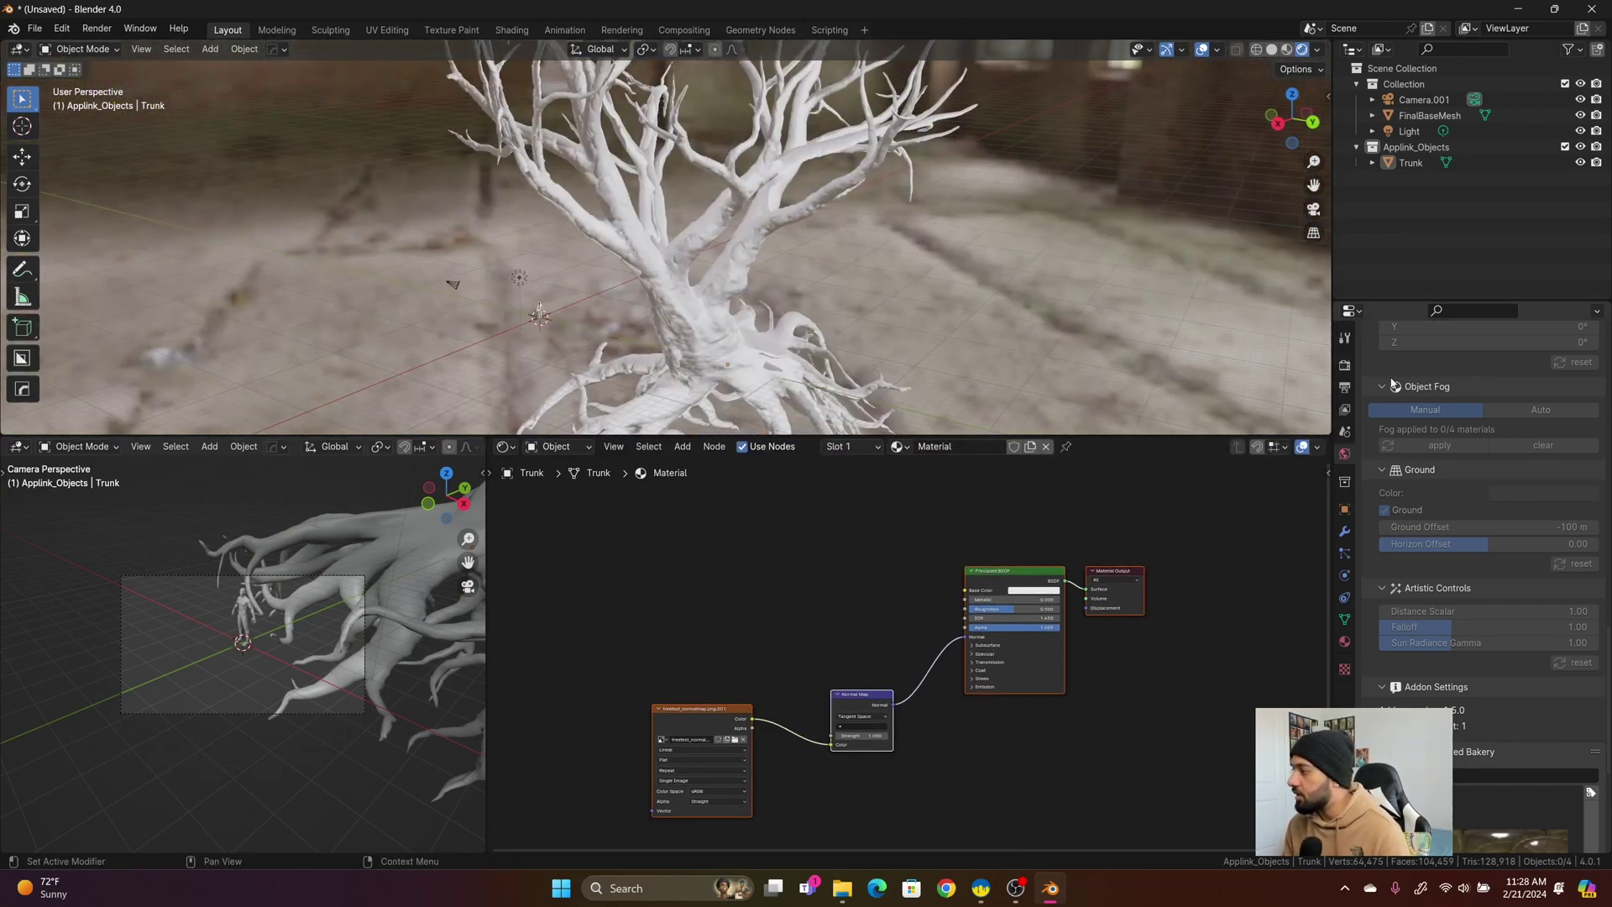
Change the render engine to Cycles and view the rendered tree from its other side
left_click(1344, 364)
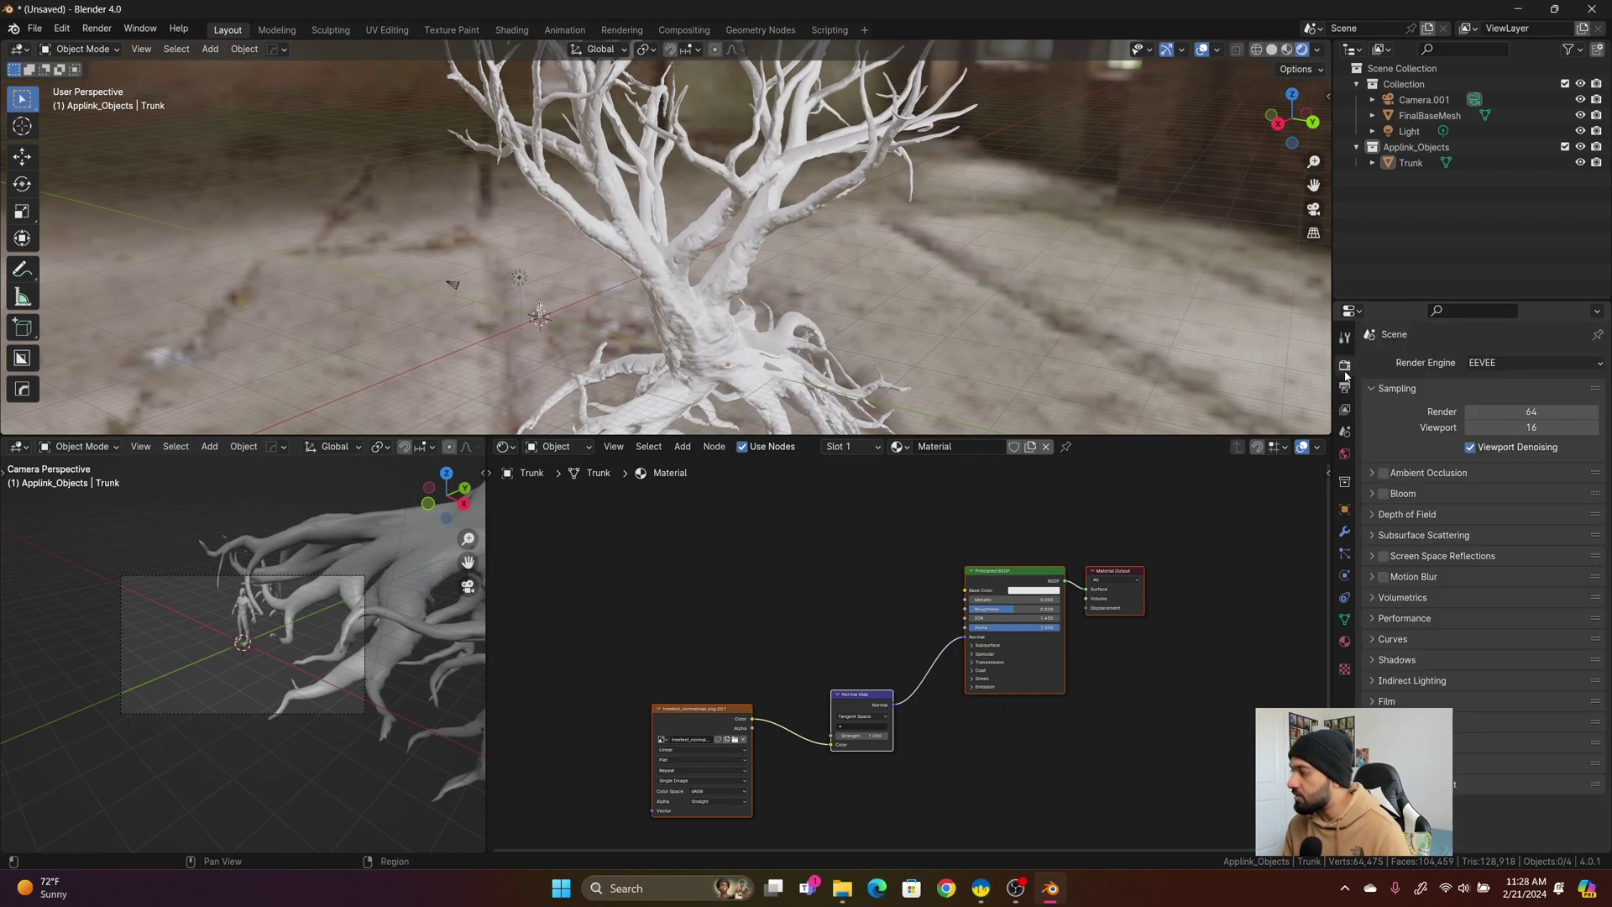
left_click(1521, 366)
left_click(1503, 412)
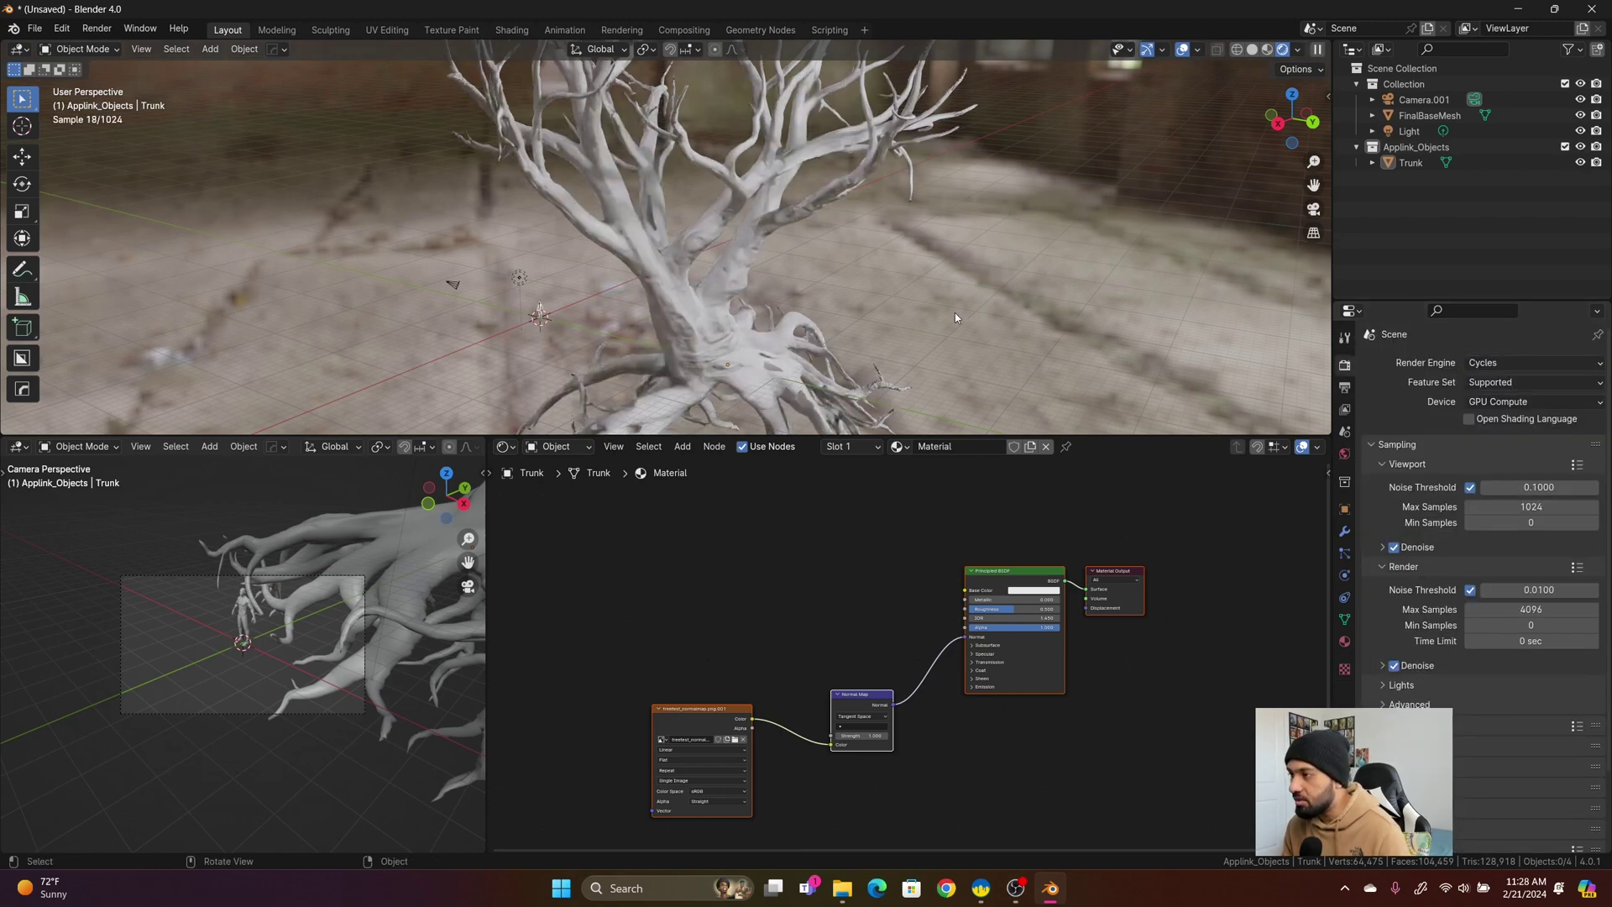
middle_click_drag(954, 316, 636, 330)
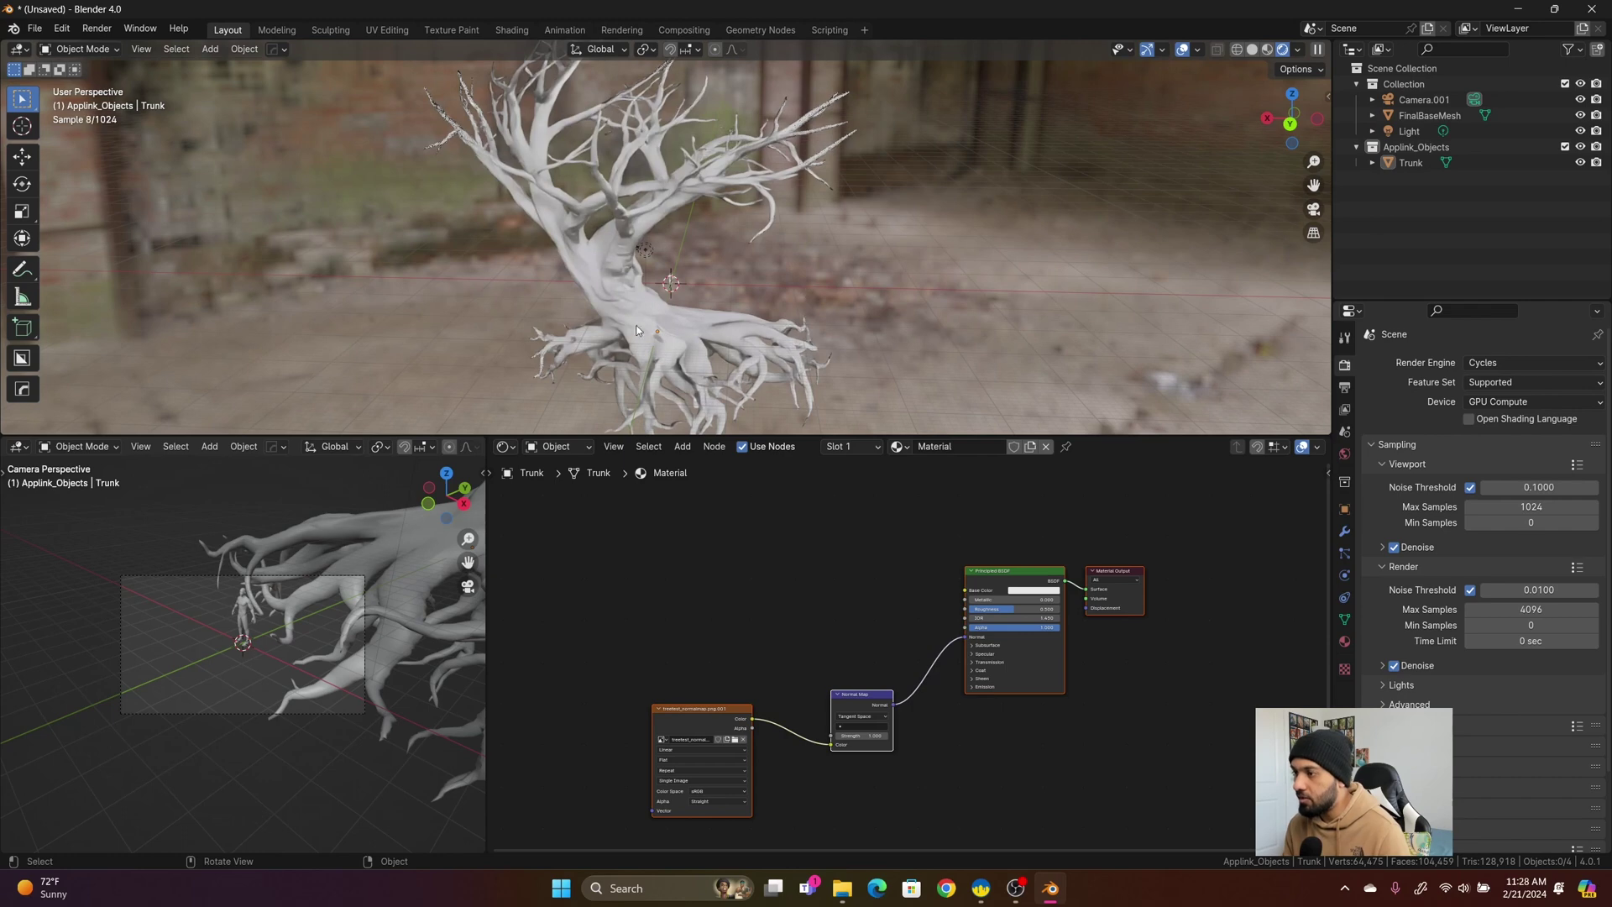
scroll(697, 591, "down", 2)
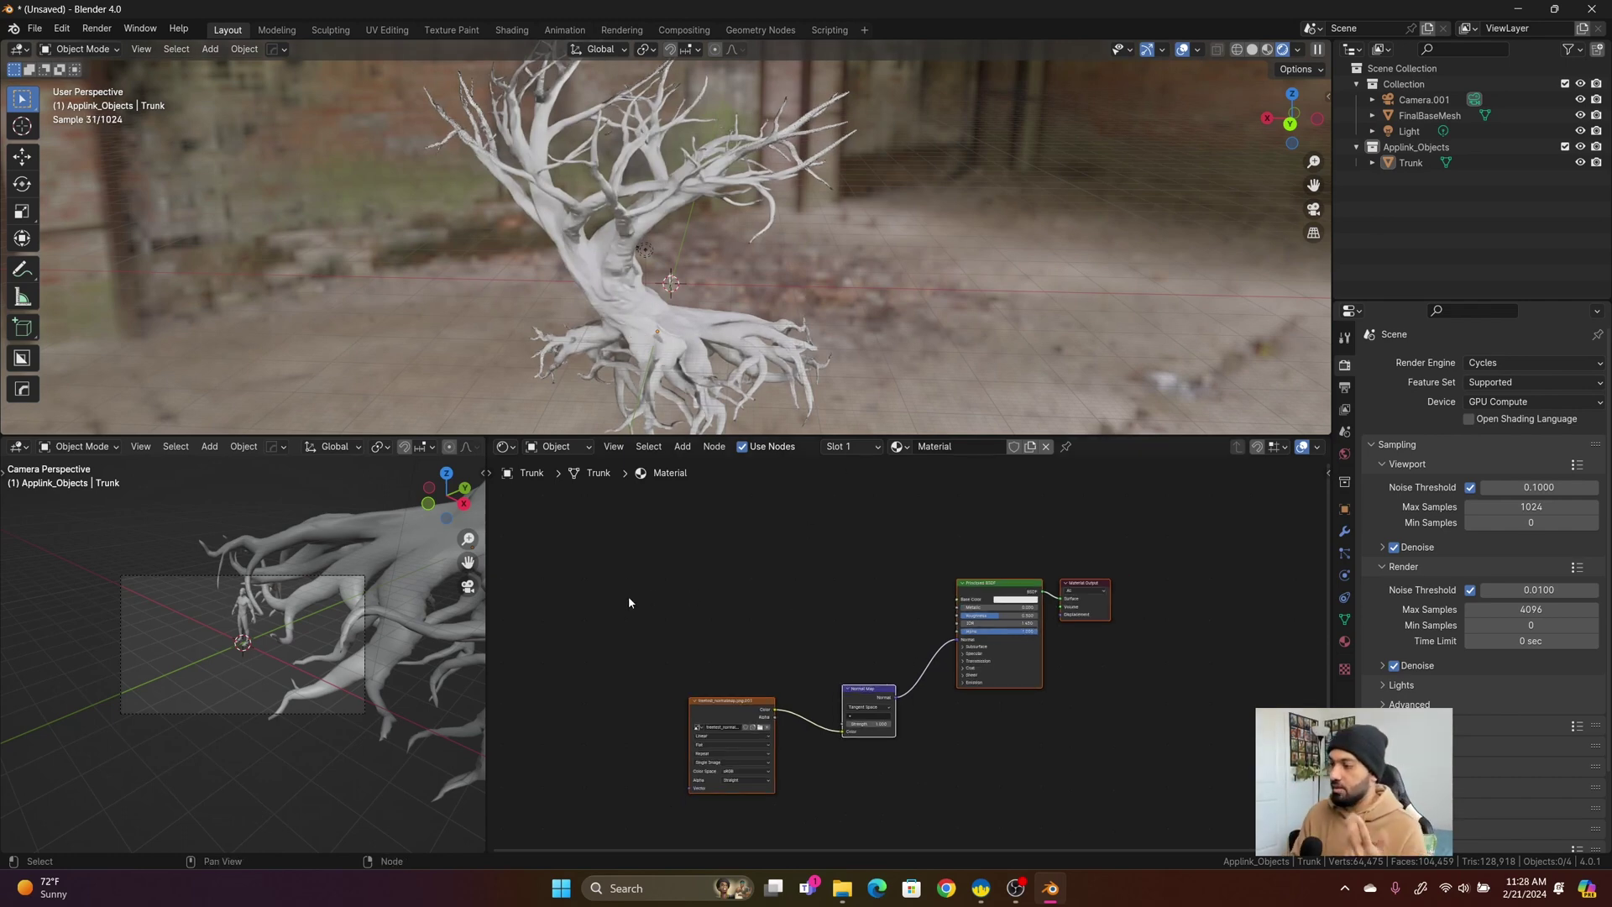
Move the image and Normal Map nodes lower, raise the Principled BSDF and Material Output nodes, and expand the shader's Transmission section
left_click_drag(635, 645, 924, 824)
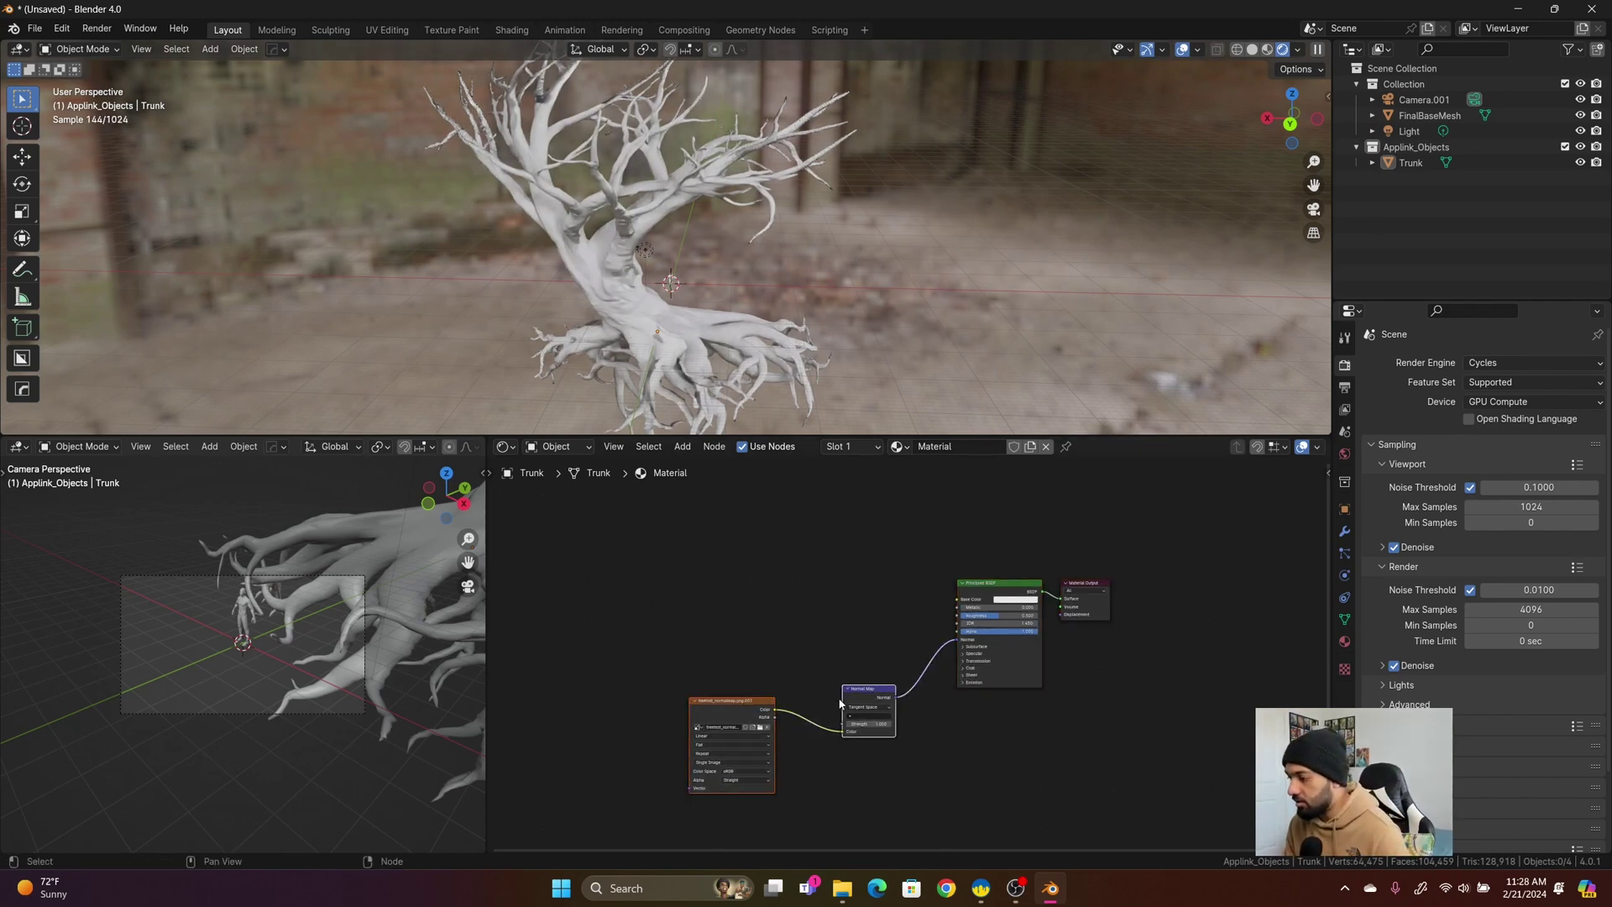
left_click_drag(851, 703, 850, 757)
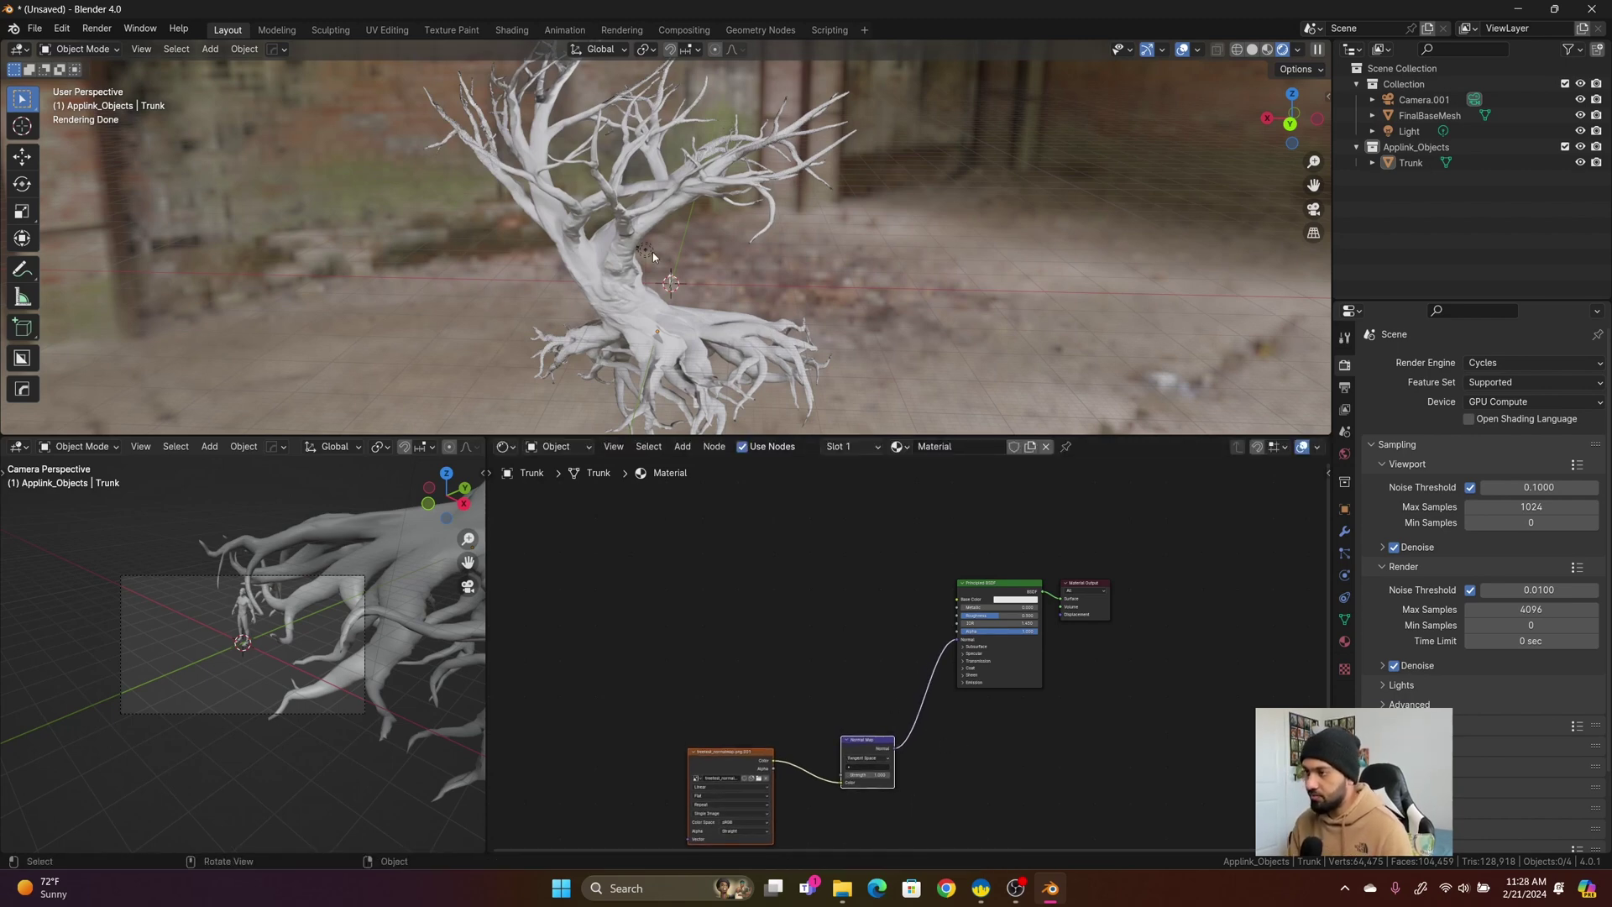
left_click_drag(962, 534, 1134, 719)
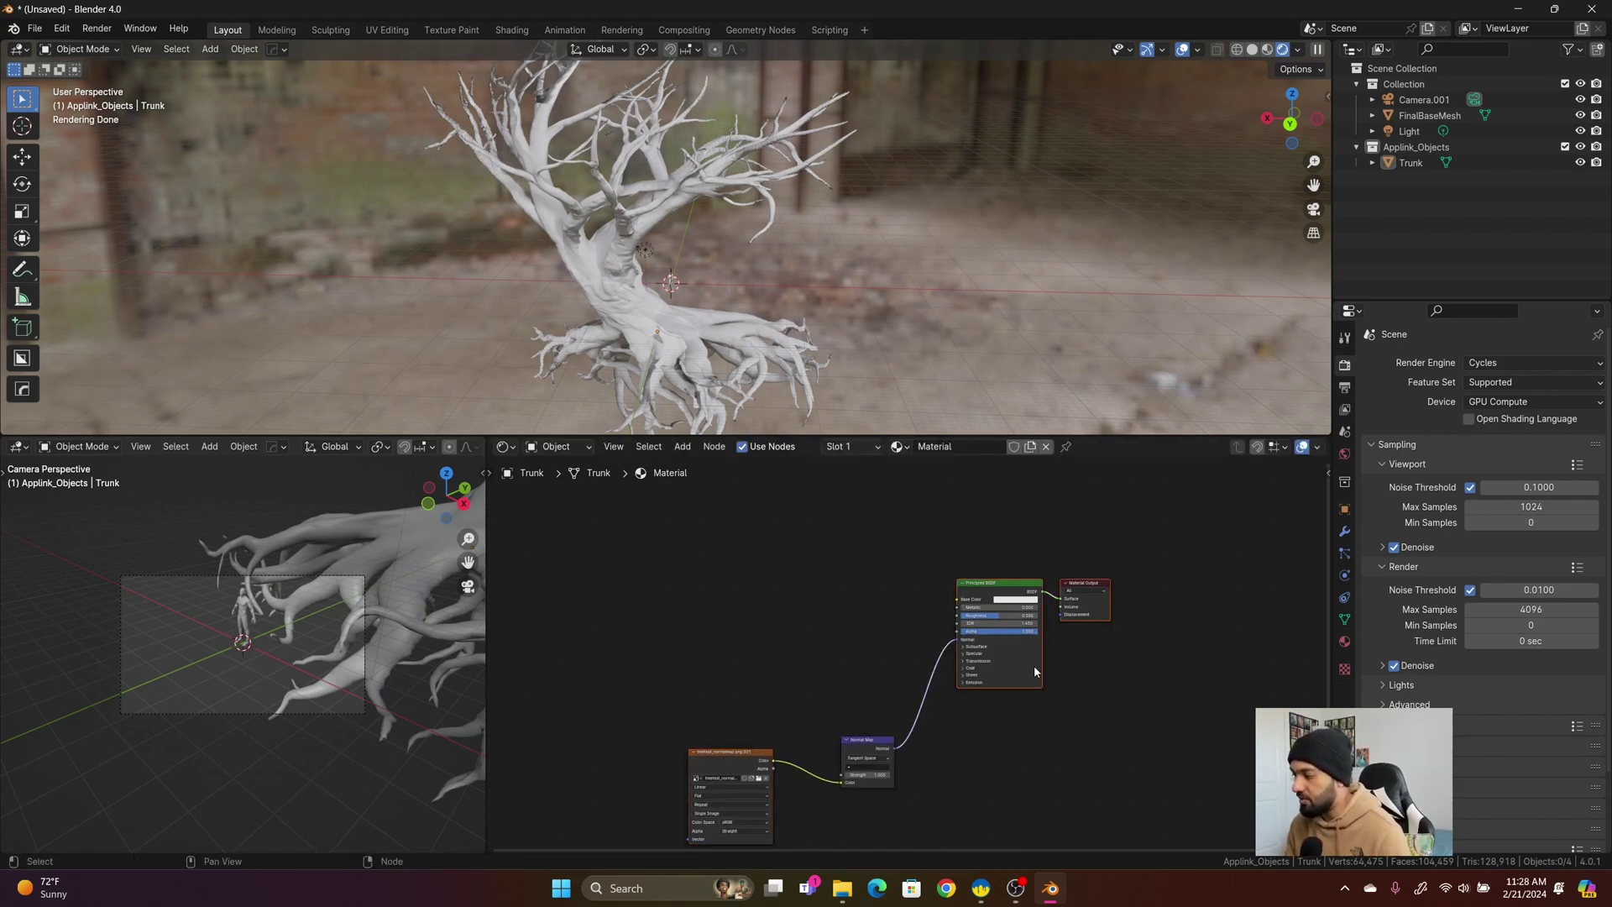
left_click(963, 661)
left_click_drag(983, 583, 995, 546)
left_click(996, 744)
scroll(926, 707, "down", 2)
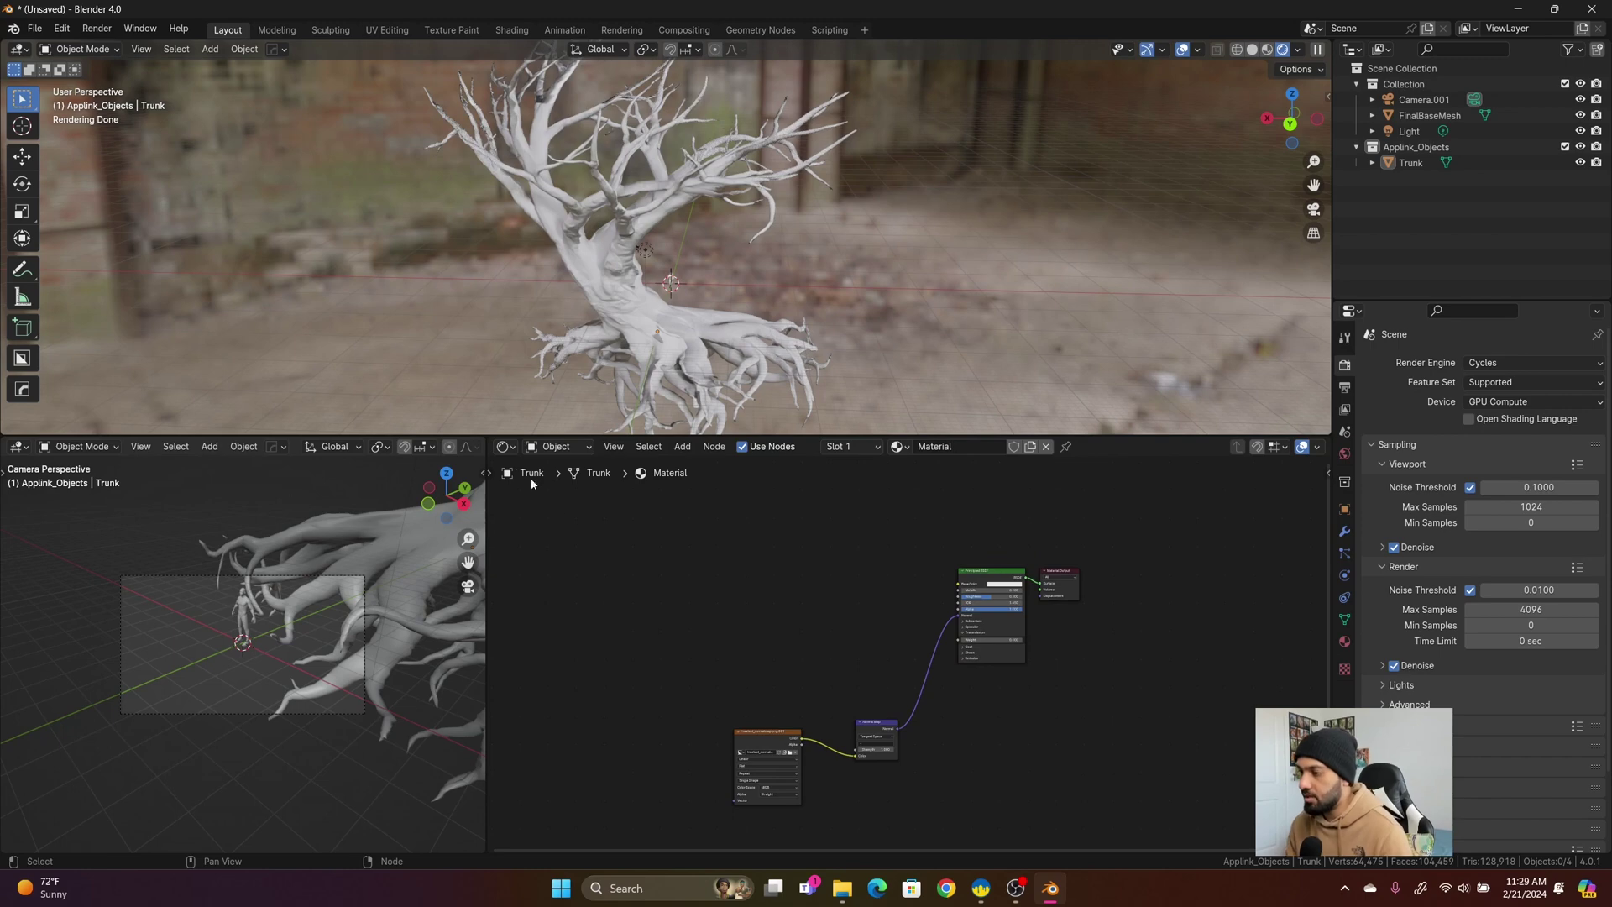
Change the shader editor area to the Asset Browser and place the trunk4 asset from the tree_stuff catalog beside the tree
left_click(504, 447)
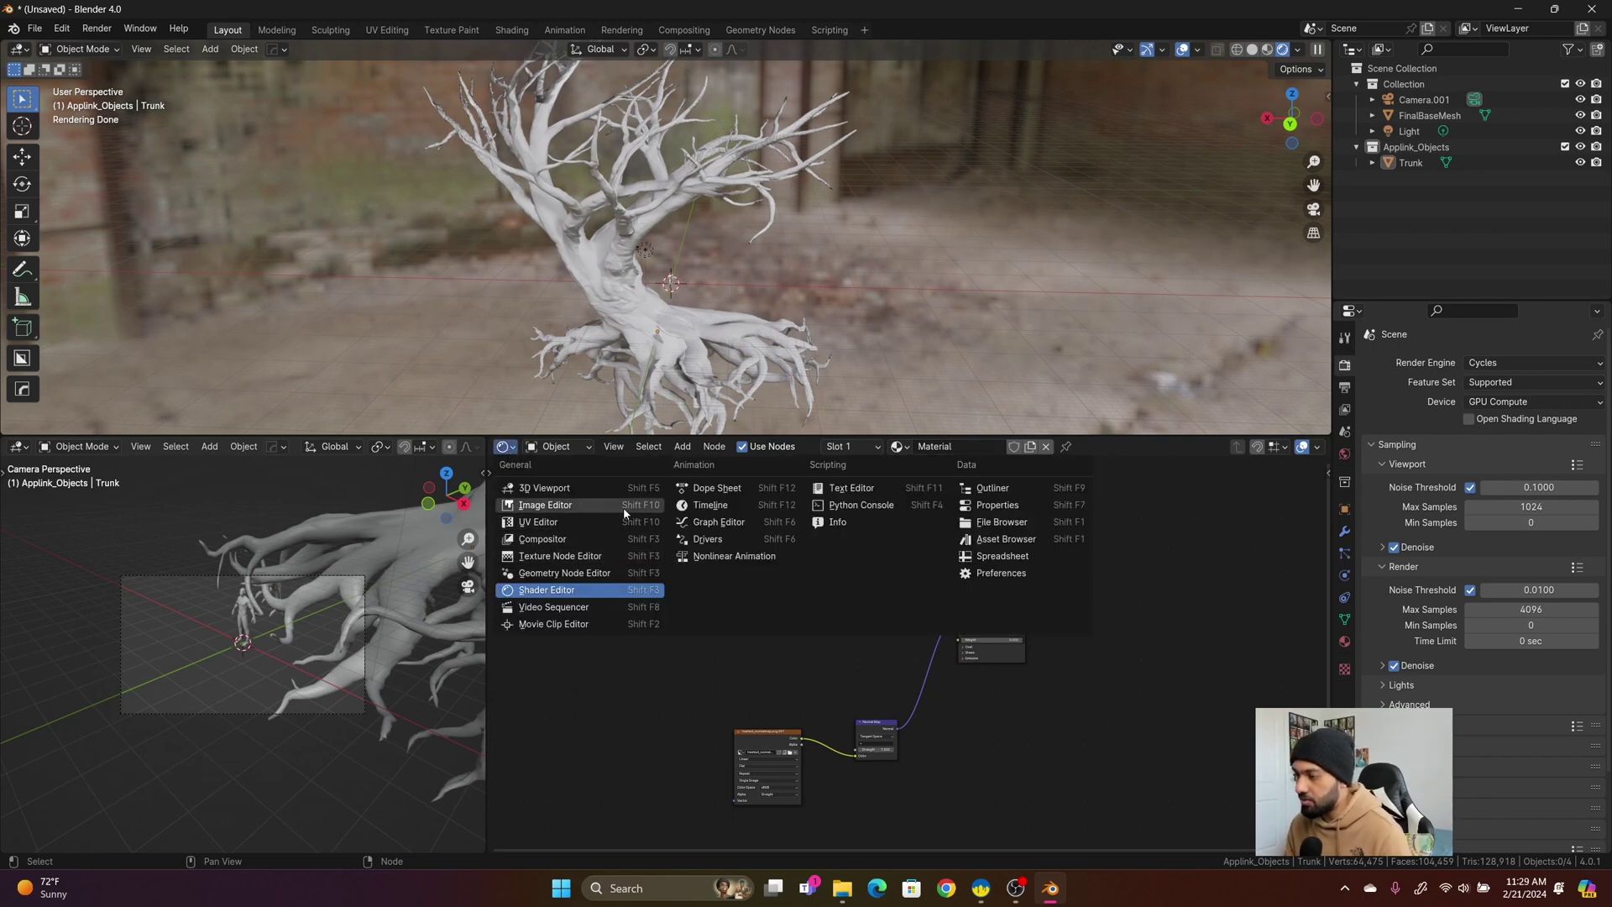
left_click(1005, 539)
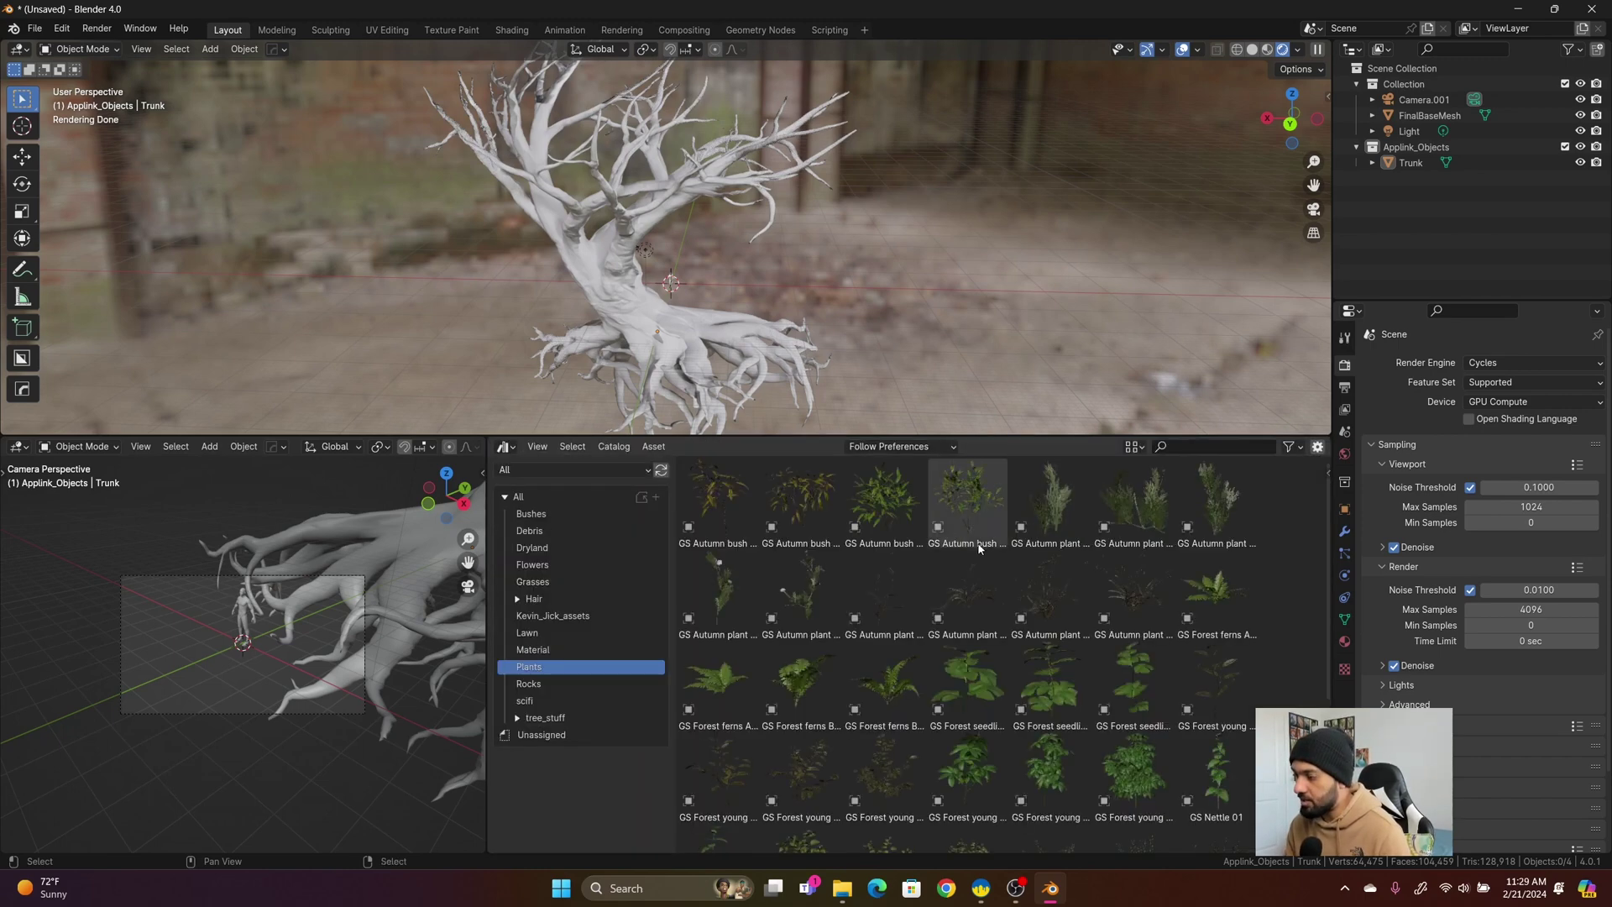
left_click(548, 717)
left_click_drag(802, 595, 962, 347)
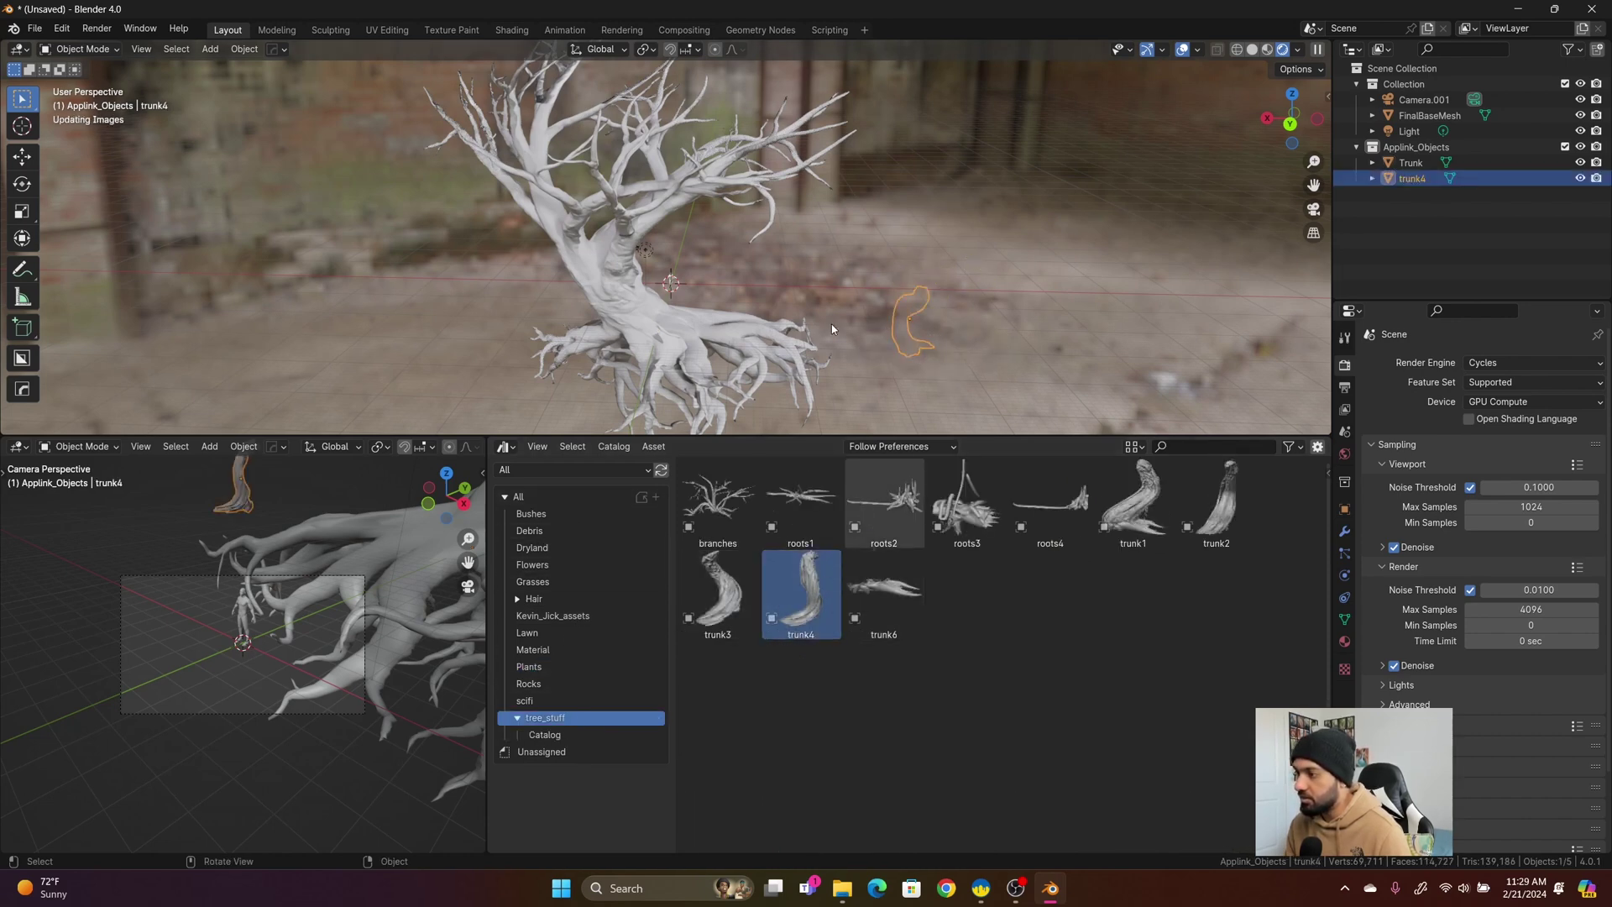
Link trunk4's bark material to the Trunk object and delete trunk4 from the scene
left_click(673, 320)
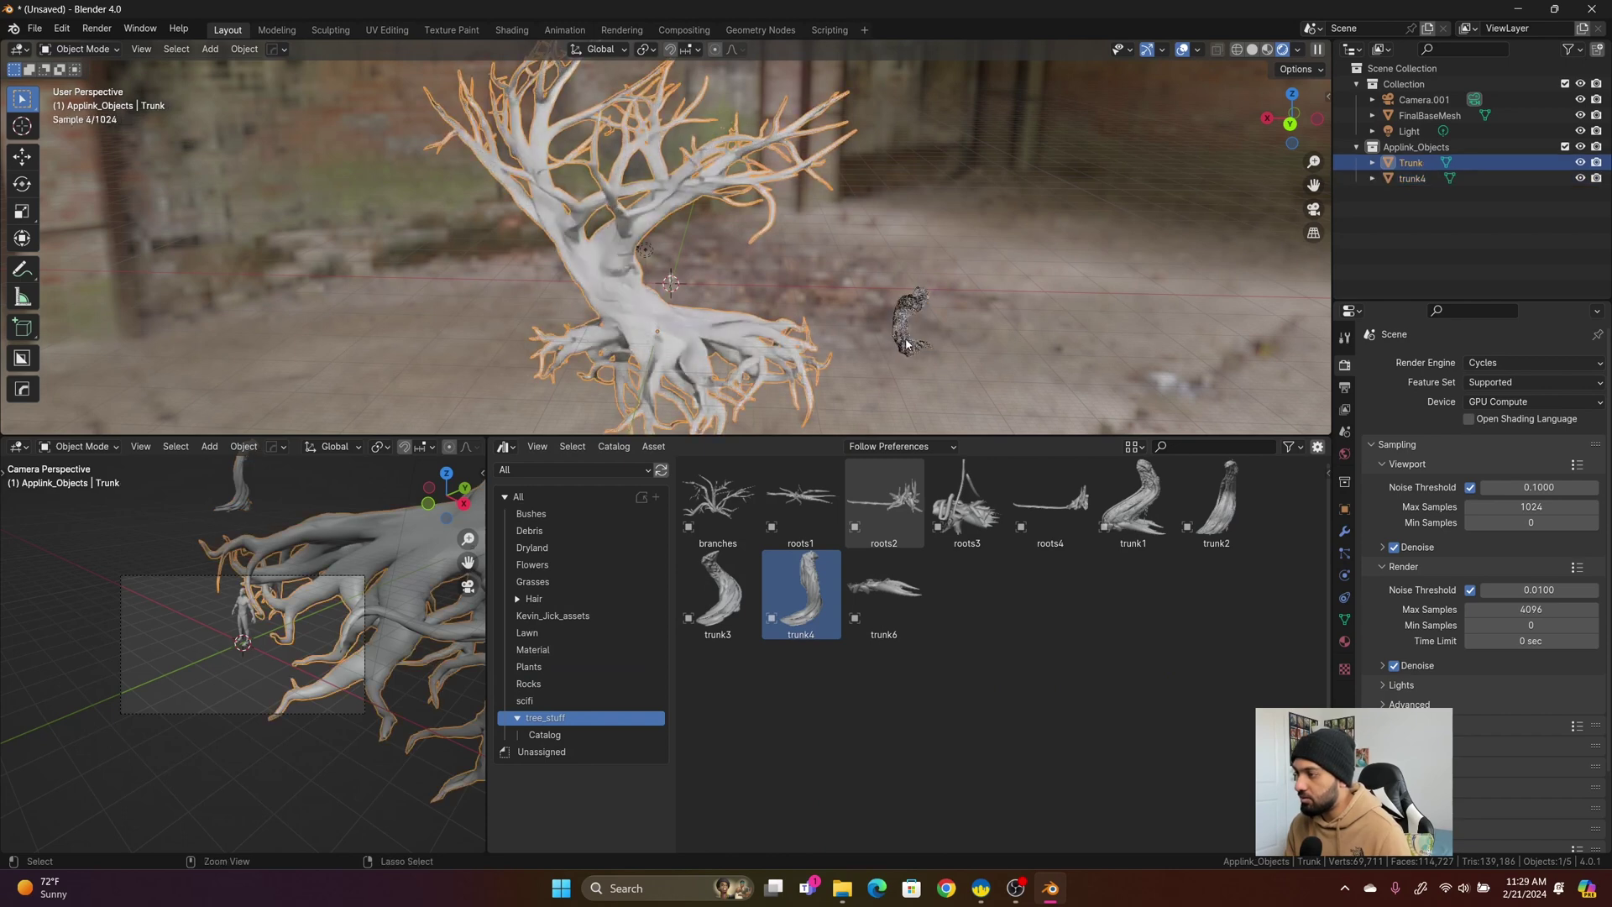
left_click(975, 363)
left_click(713, 346)
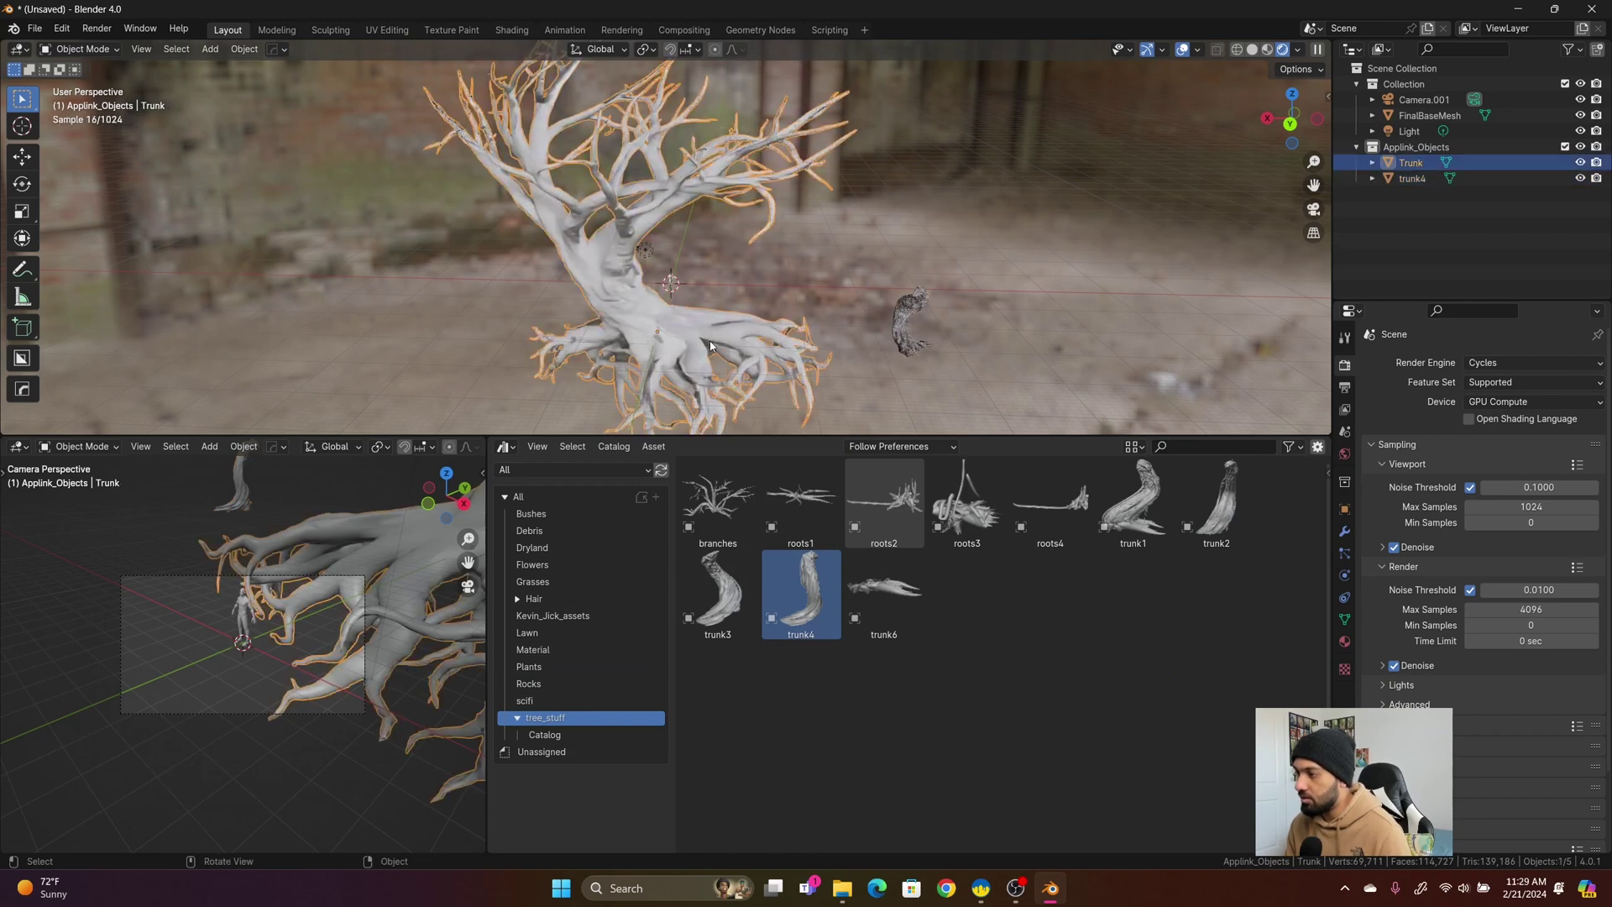
left_click(903, 333, "shift")
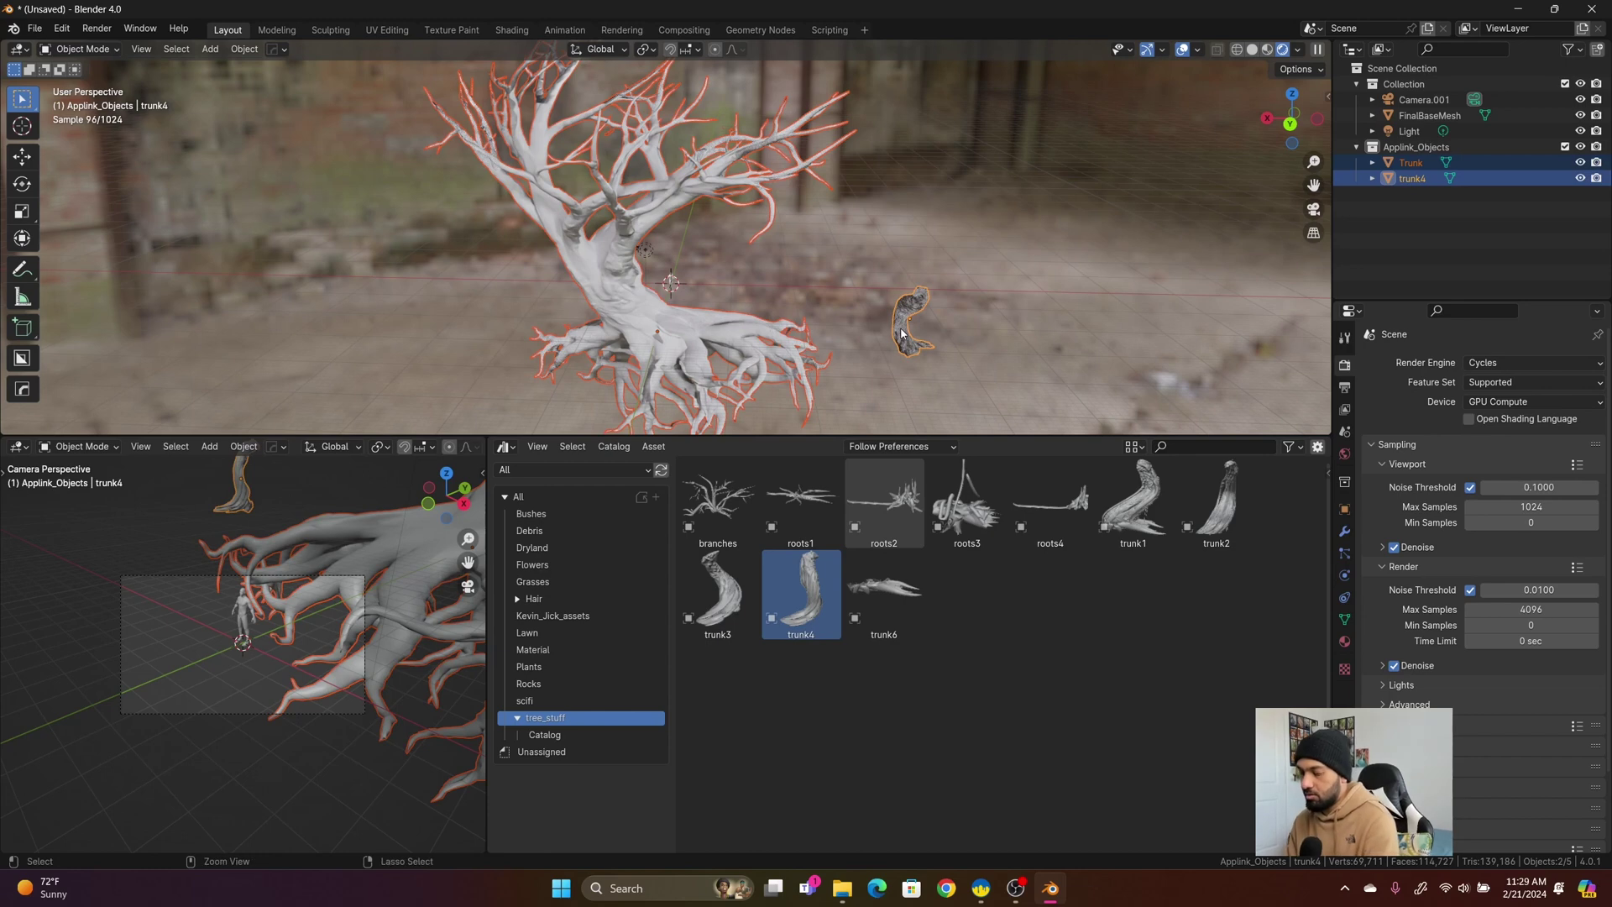
key("ctrl+l")
left_click(911, 366)
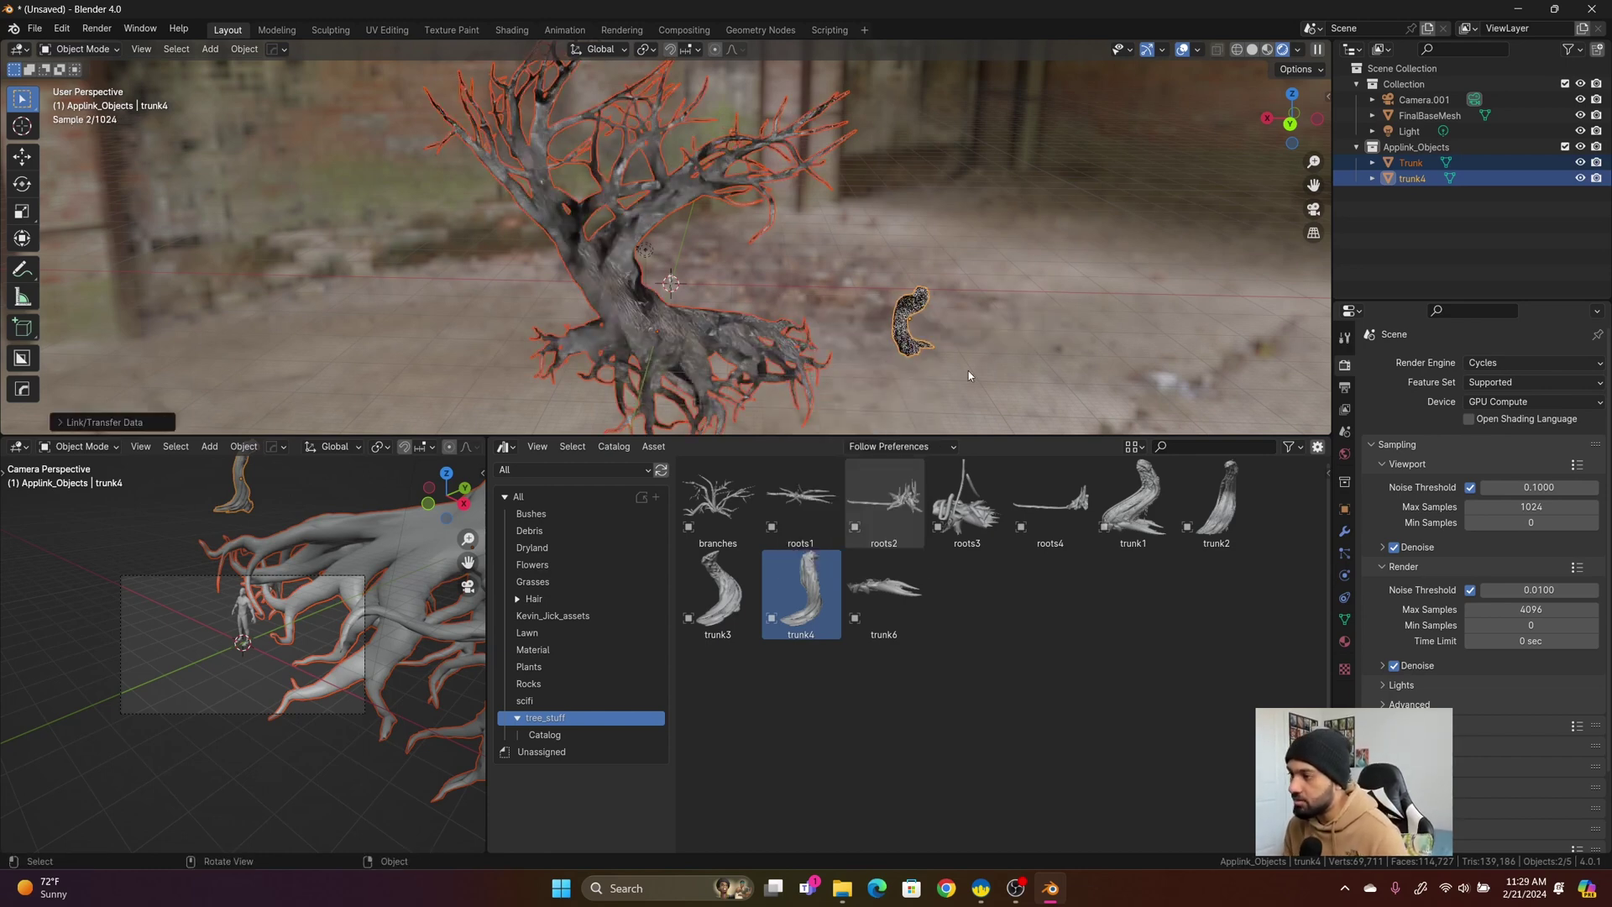
left_click(905, 309)
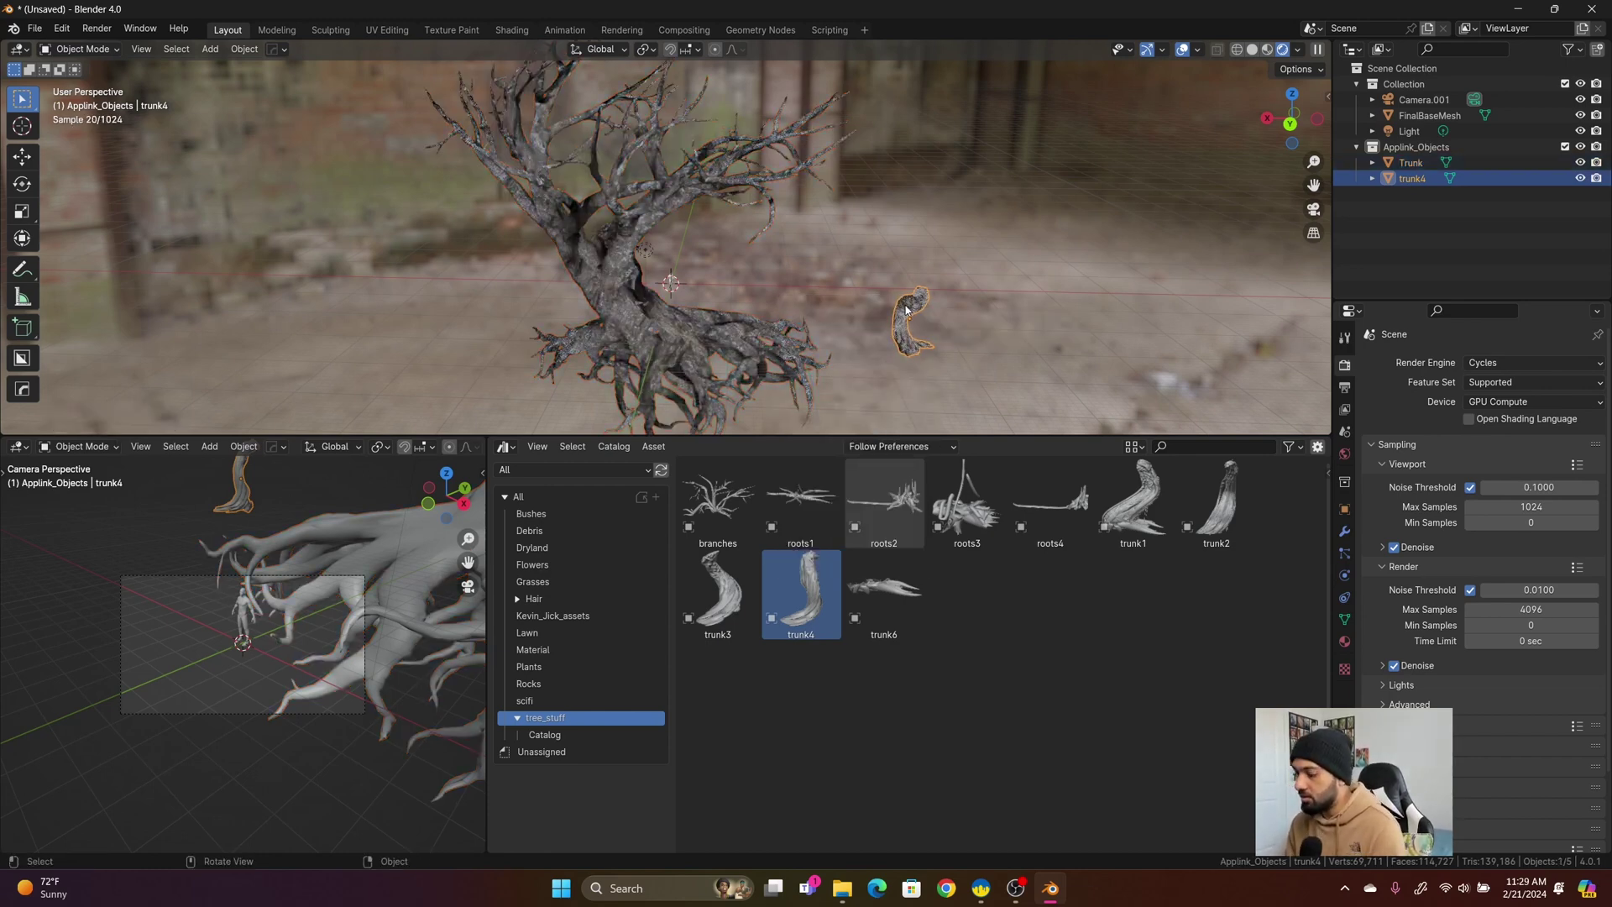
key("Delete")
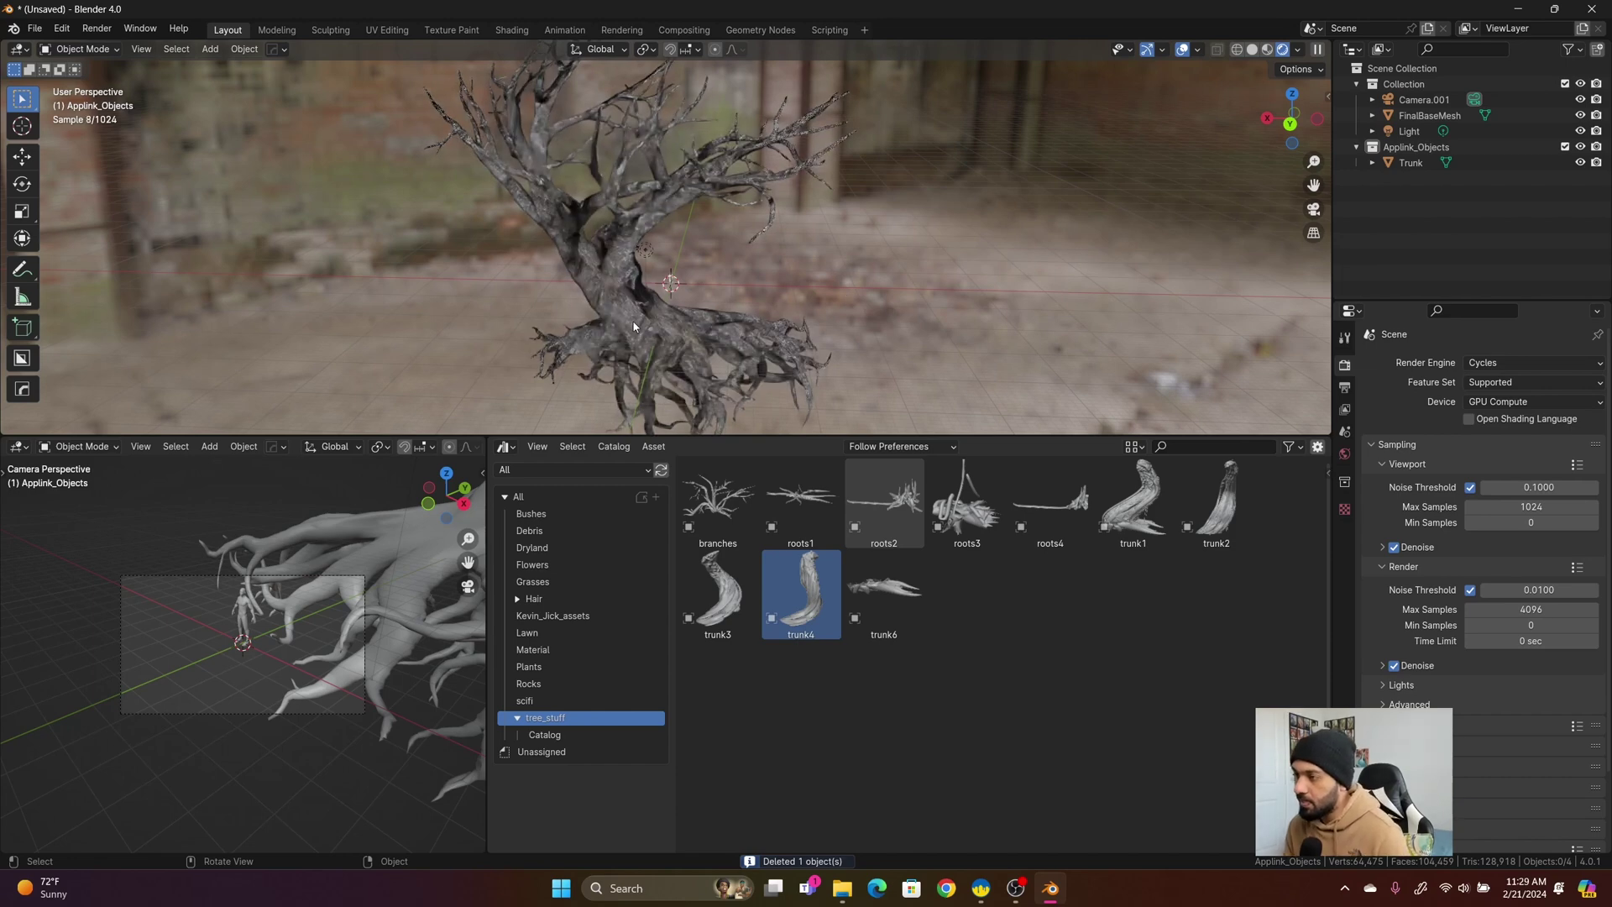
Unwrap the whole Trunk mesh with Smart UV Project at a 66° angle limit and return to Object Mode
left_click(634, 325)
key("Tab")
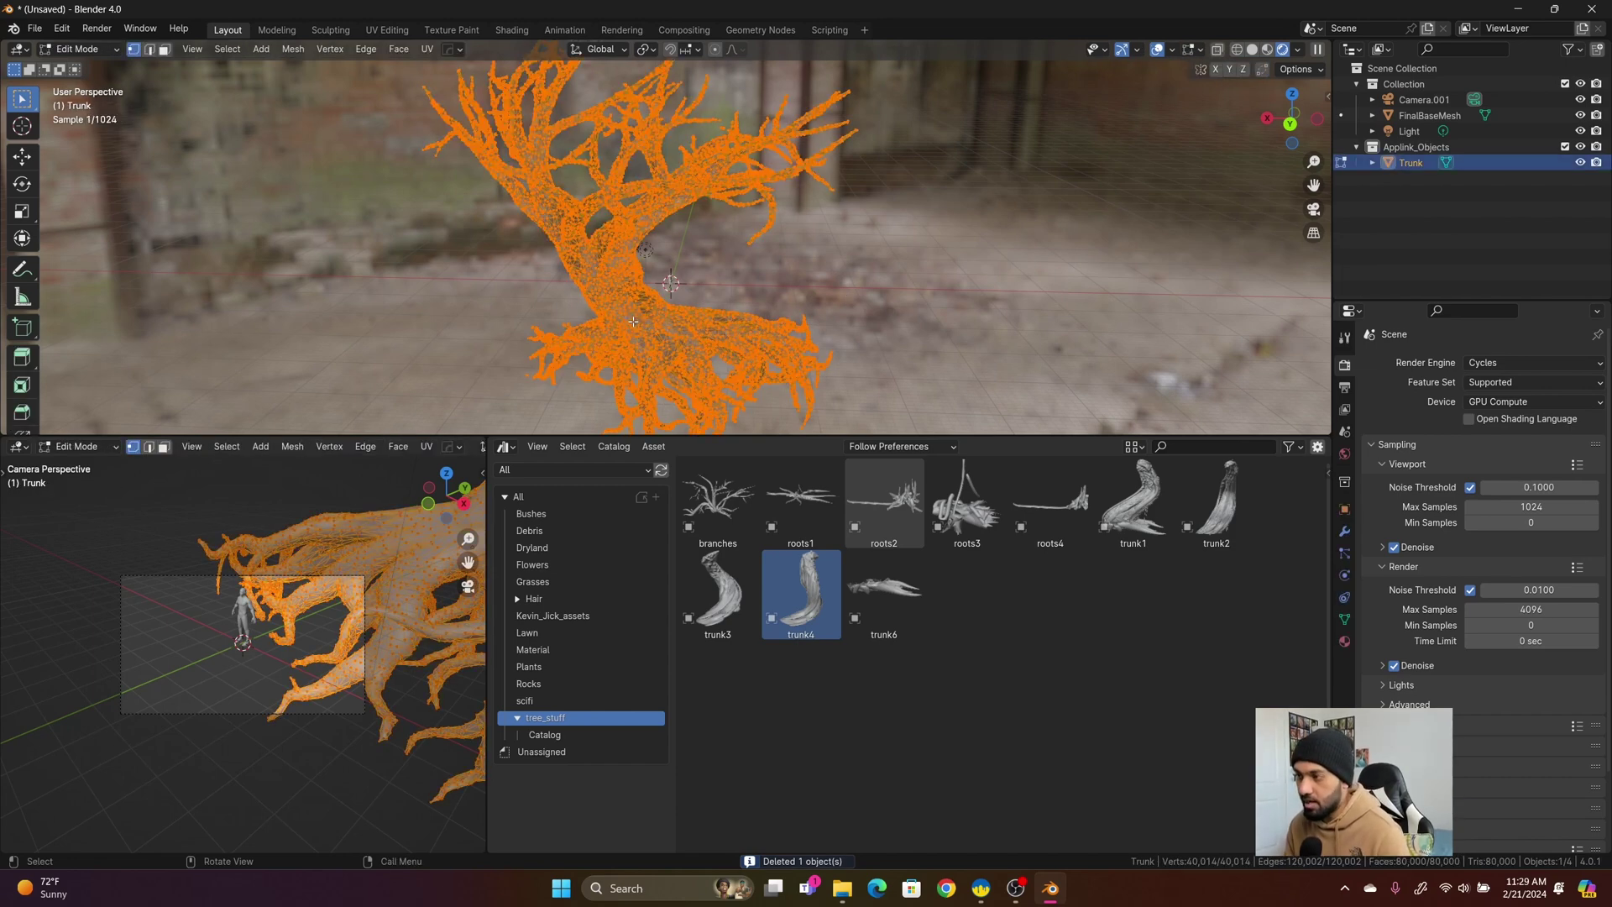
key("u")
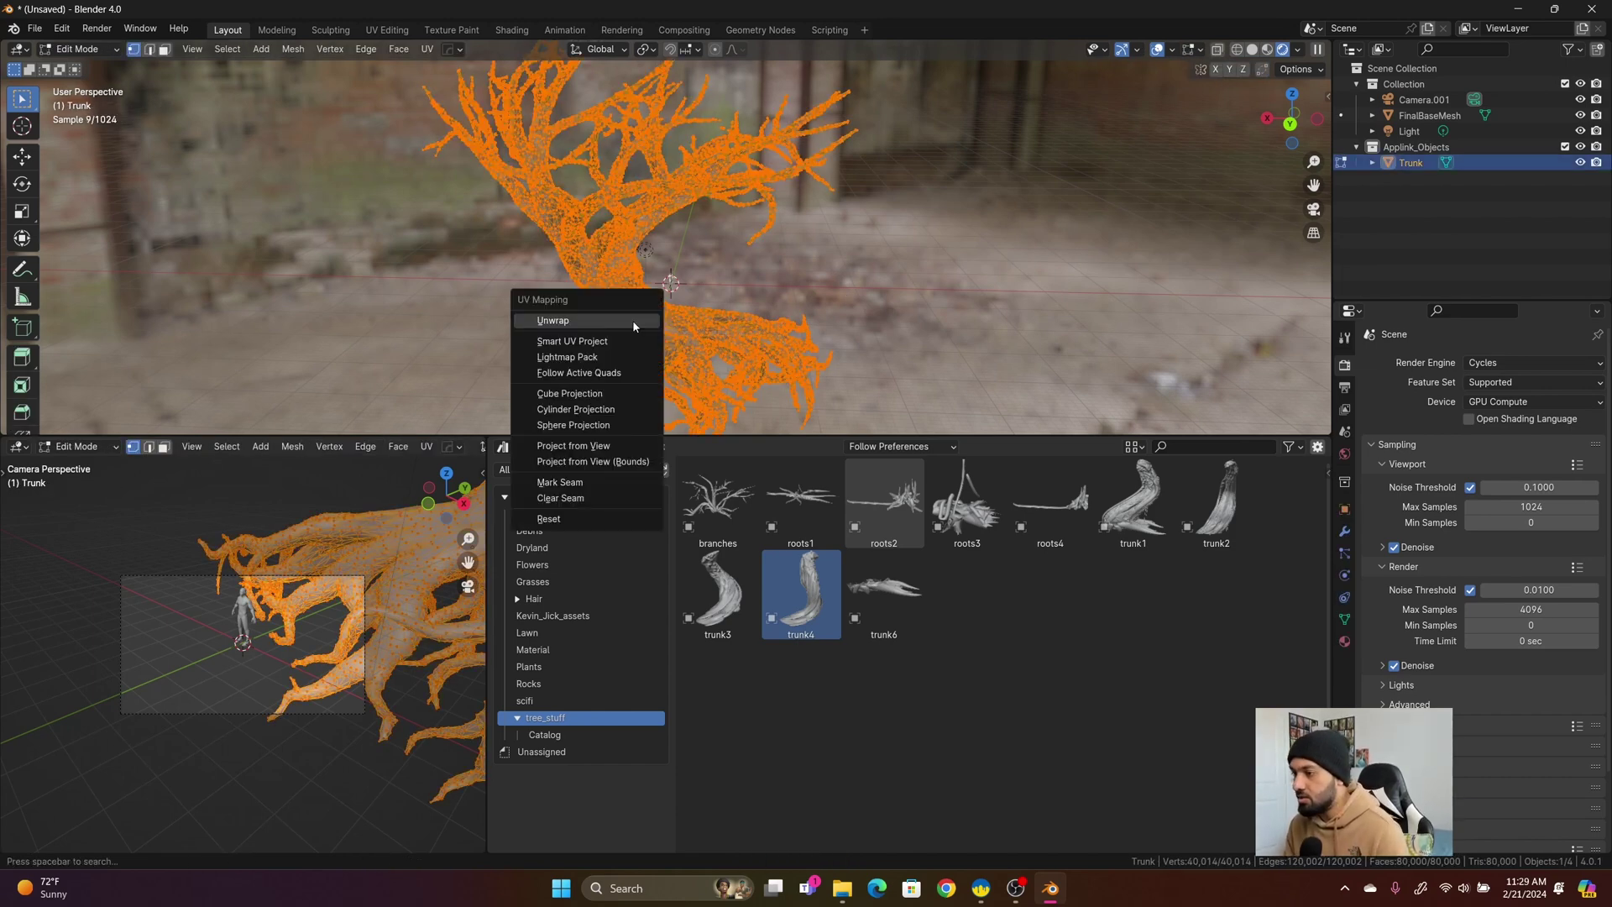
left_click(633, 340)
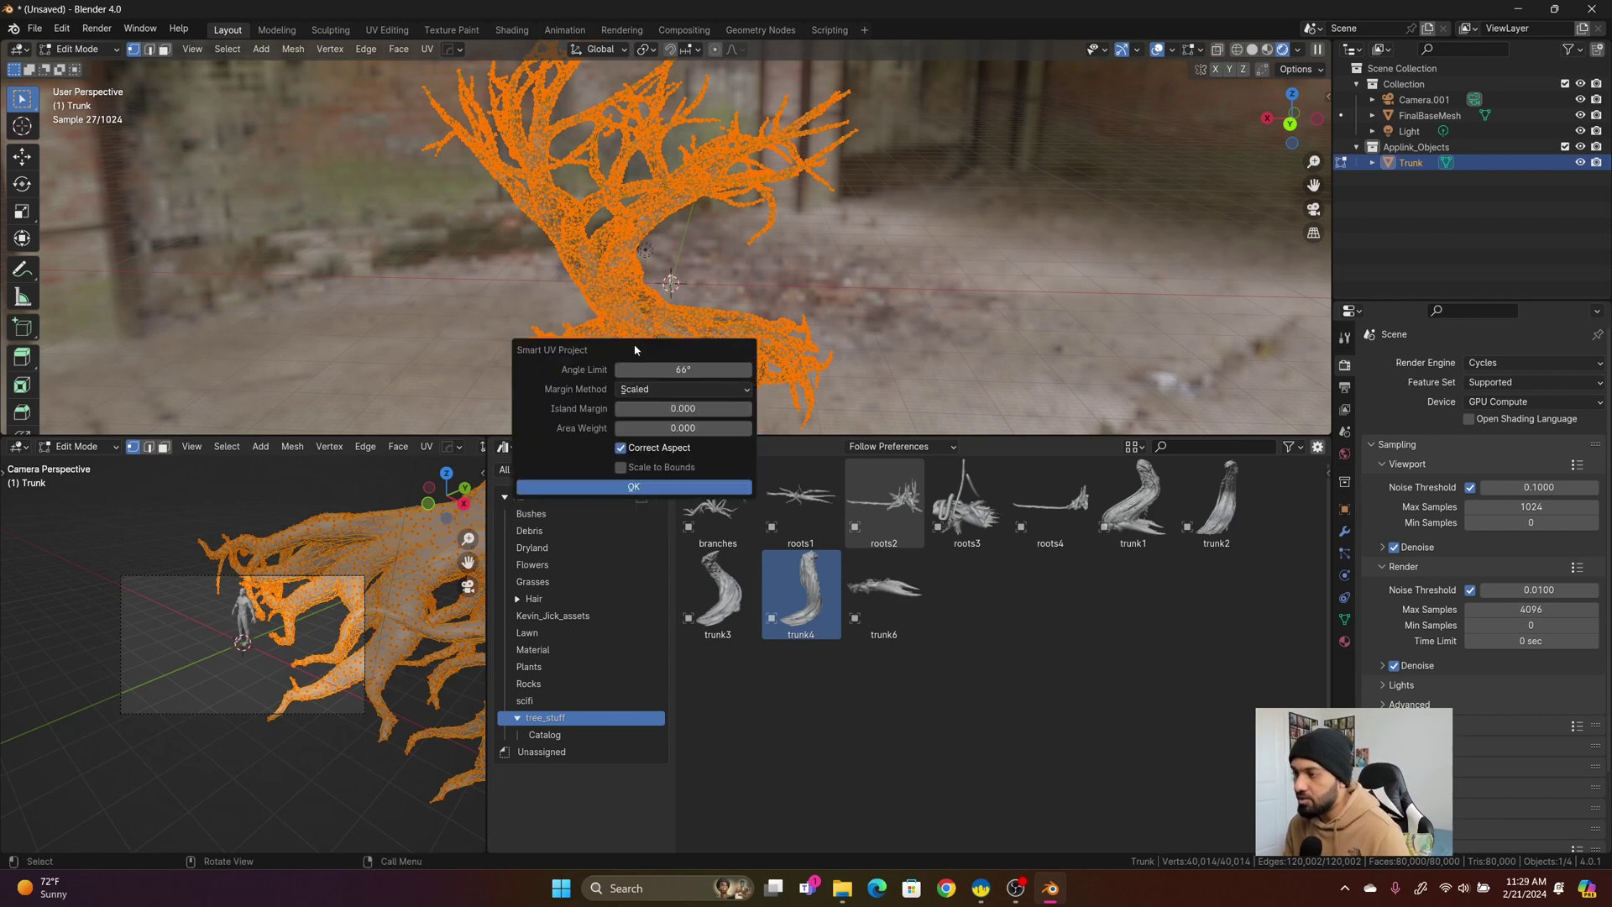
left_click(621, 487)
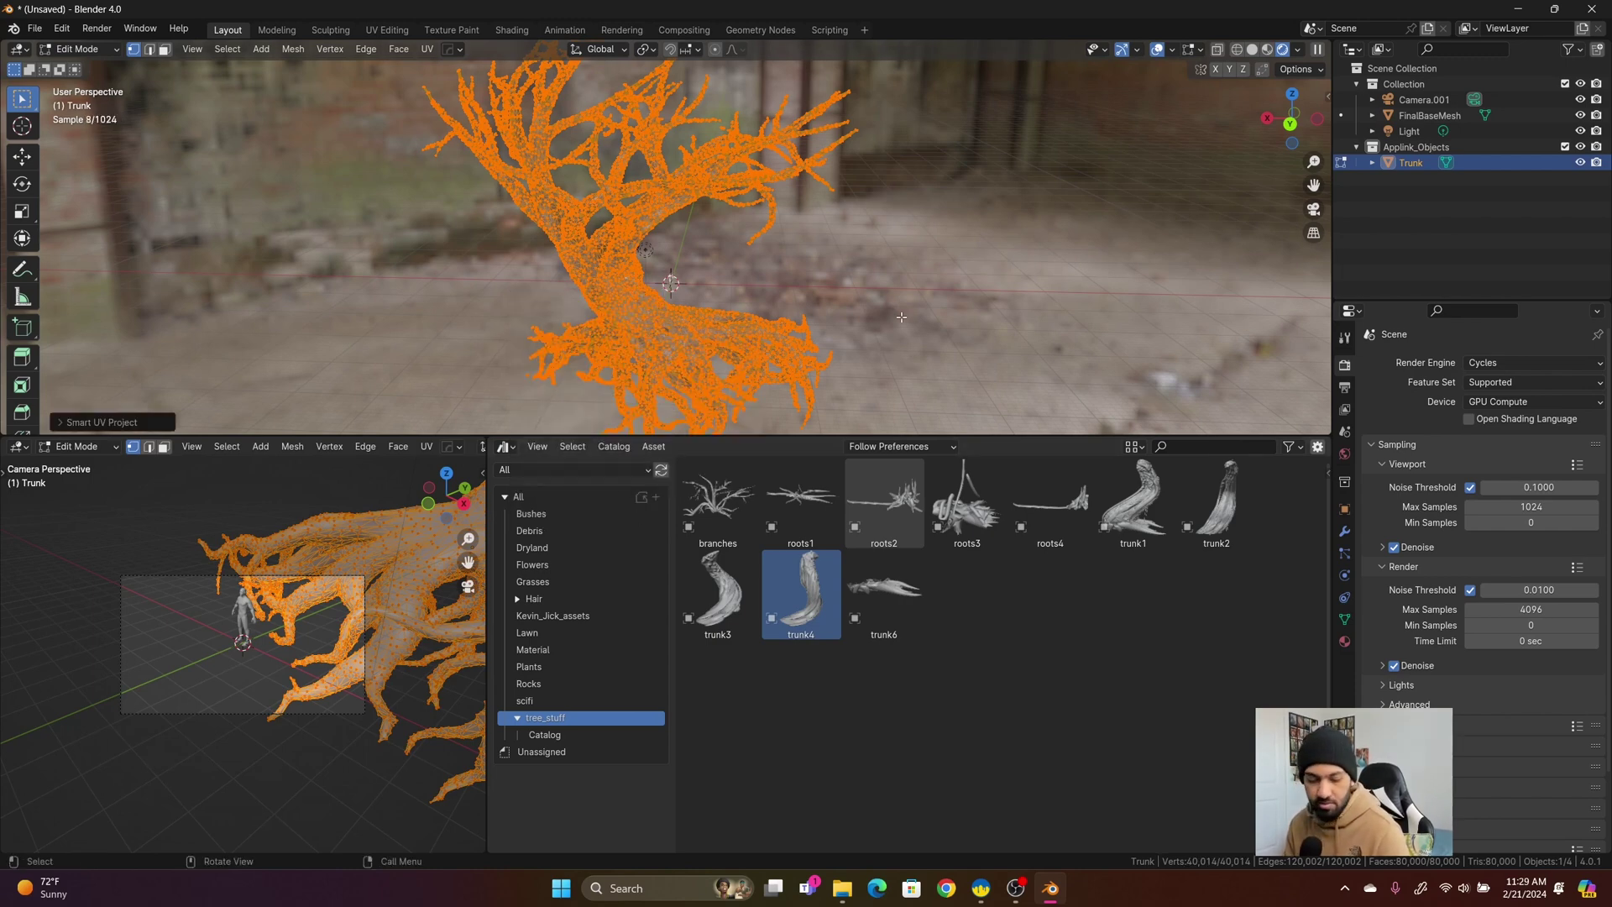
key("Tab")
middle_click_drag(895, 319, 788, 303)
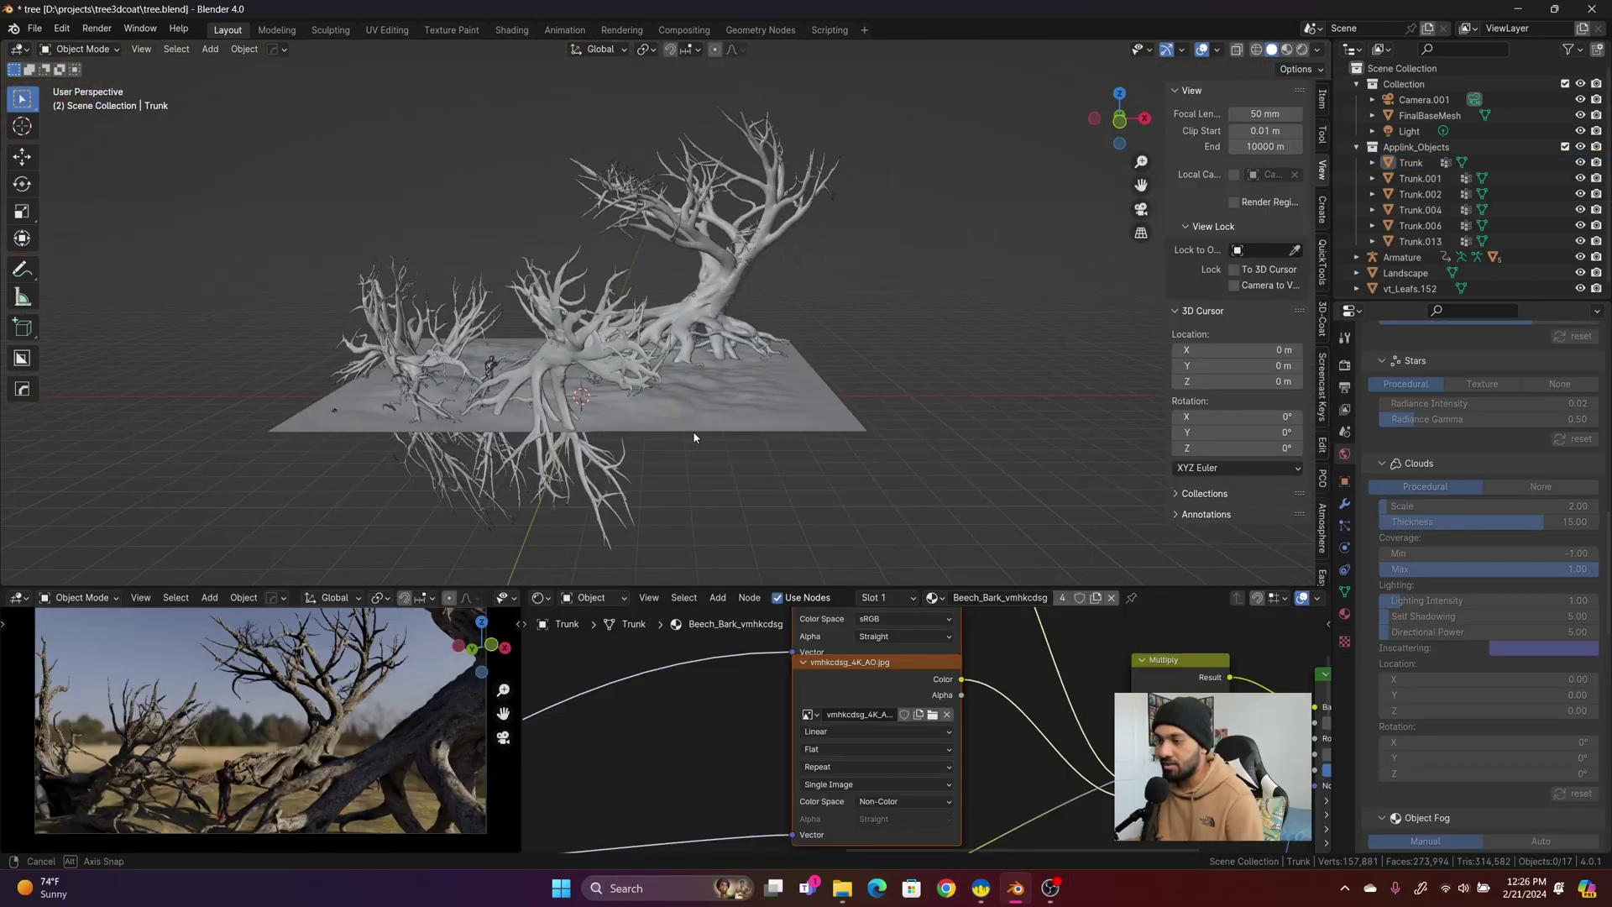
Examine the finished tree scene in the full-screen rendered camera view and from several angles around the landscape
middle_click_drag(694, 435, 693, 401)
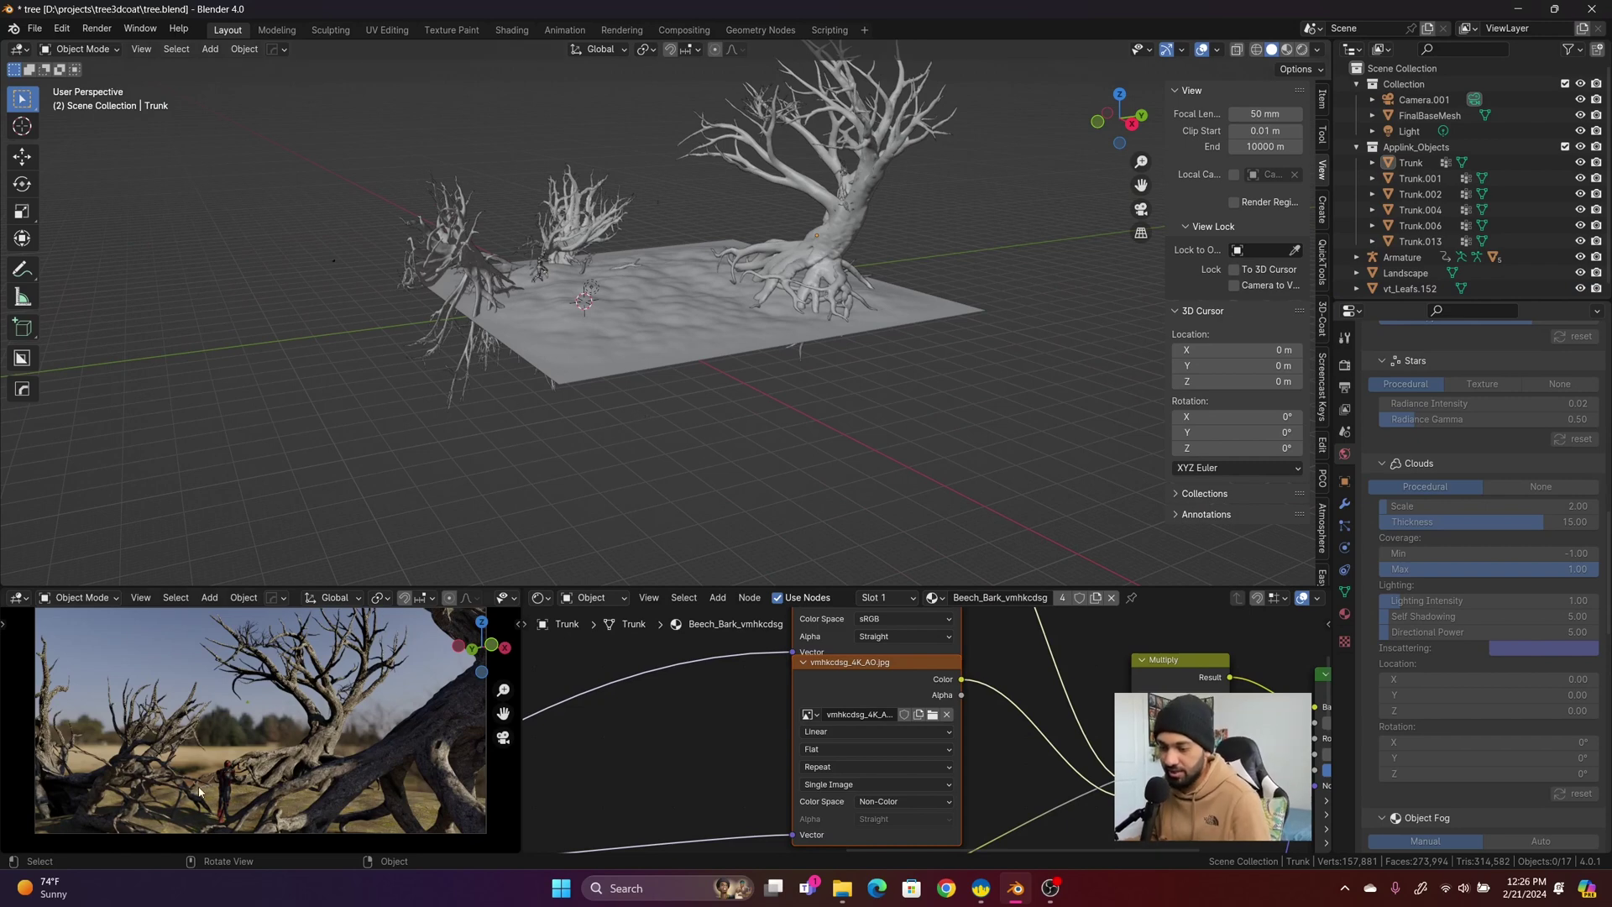
left_click(210, 721)
key("ctrl+alt+space")
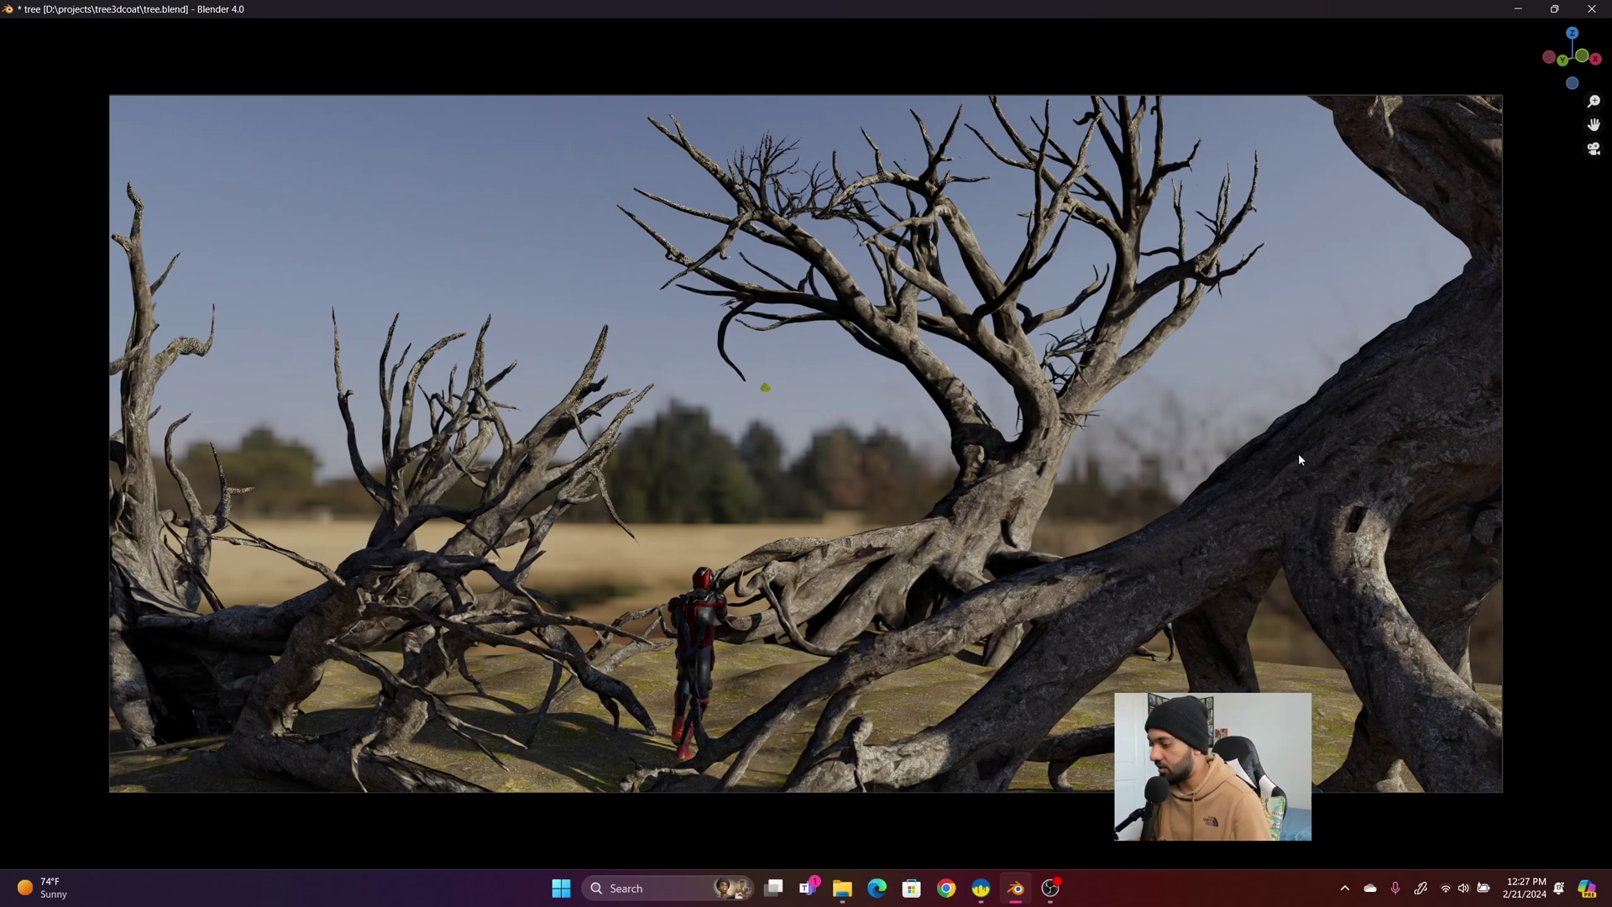
key("ctrl+alt+space")
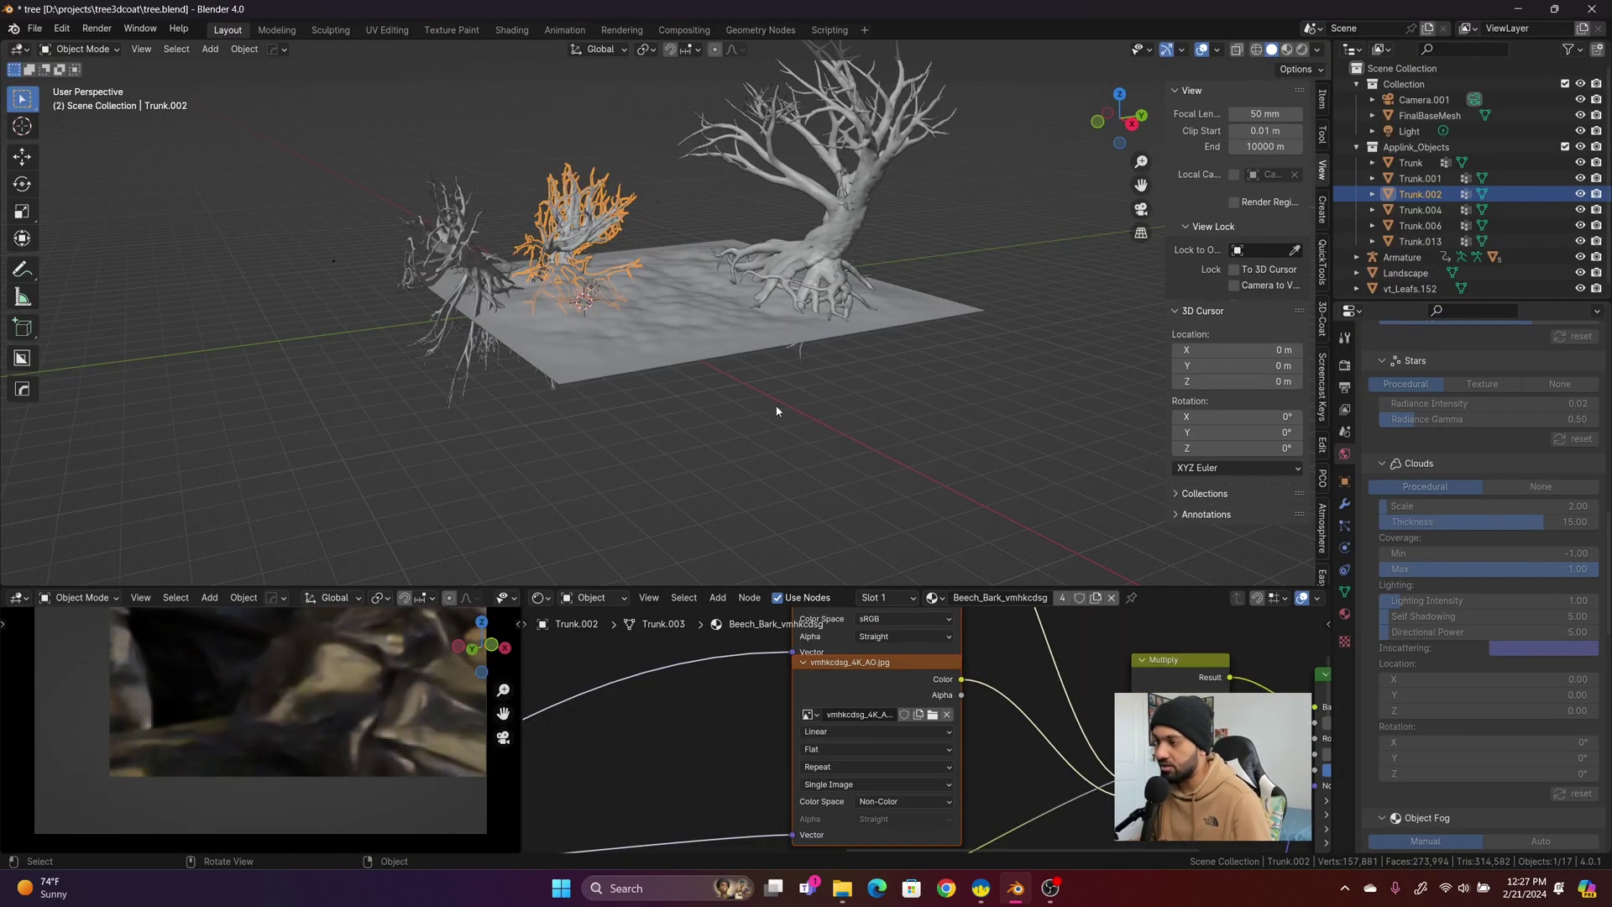
middle_click_drag(777, 407, 873, 454)
middle_click_drag(710, 334, 694, 405, "shift")
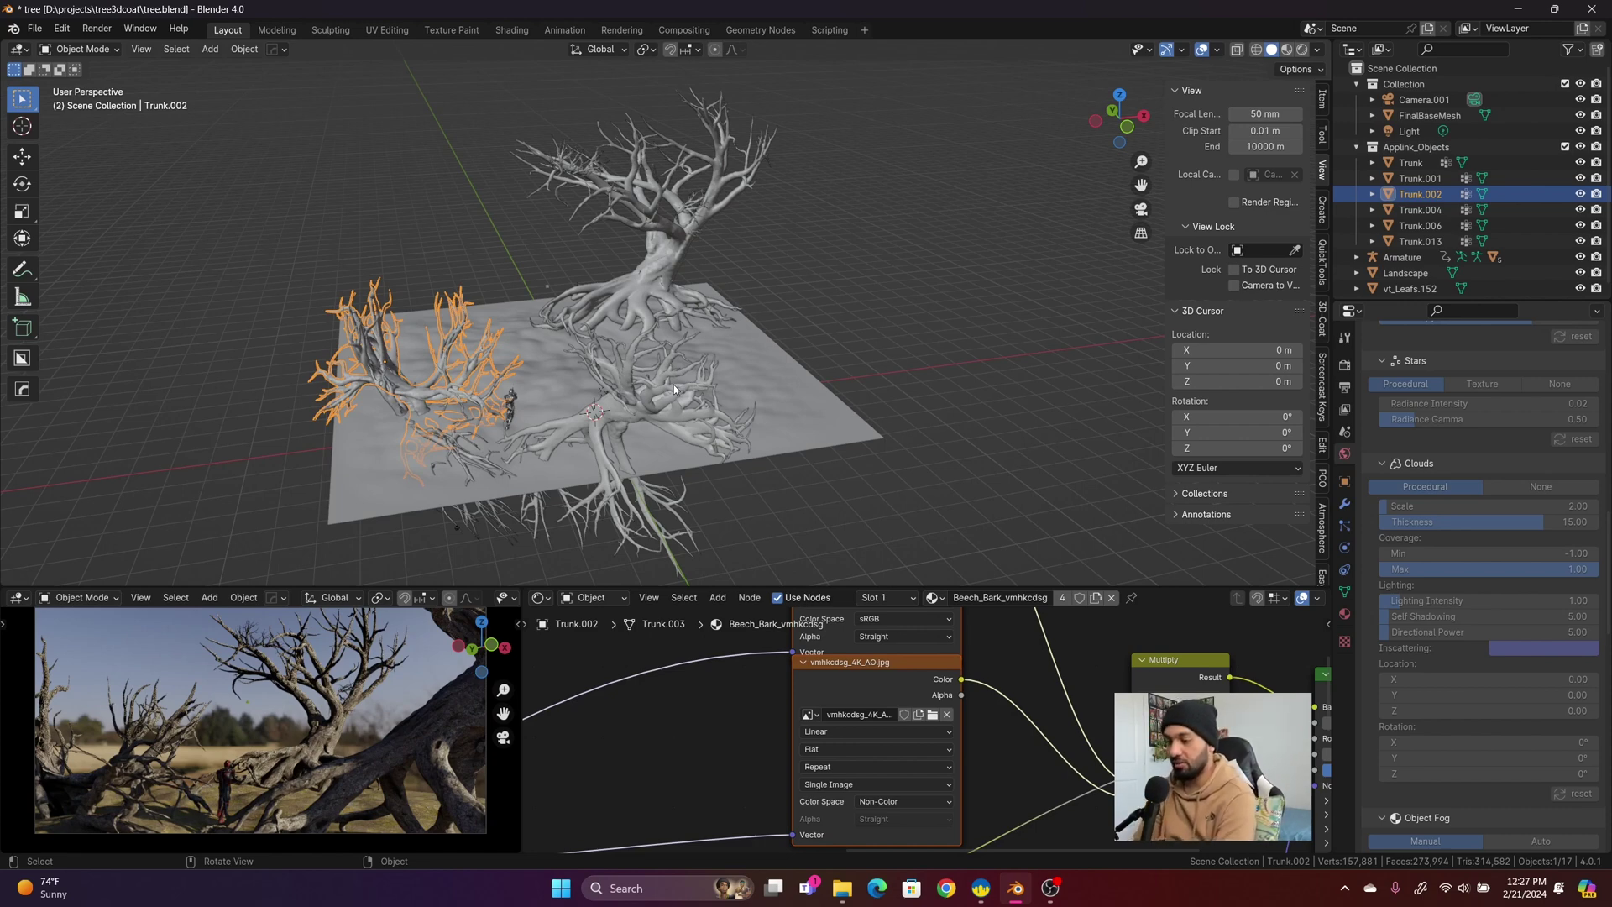
middle_click_drag(692, 265, 660, 306)
scroll(550, 222, "up", 4)
scroll(605, 324, "up", 3)
scroll(719, 310, "down", 6)
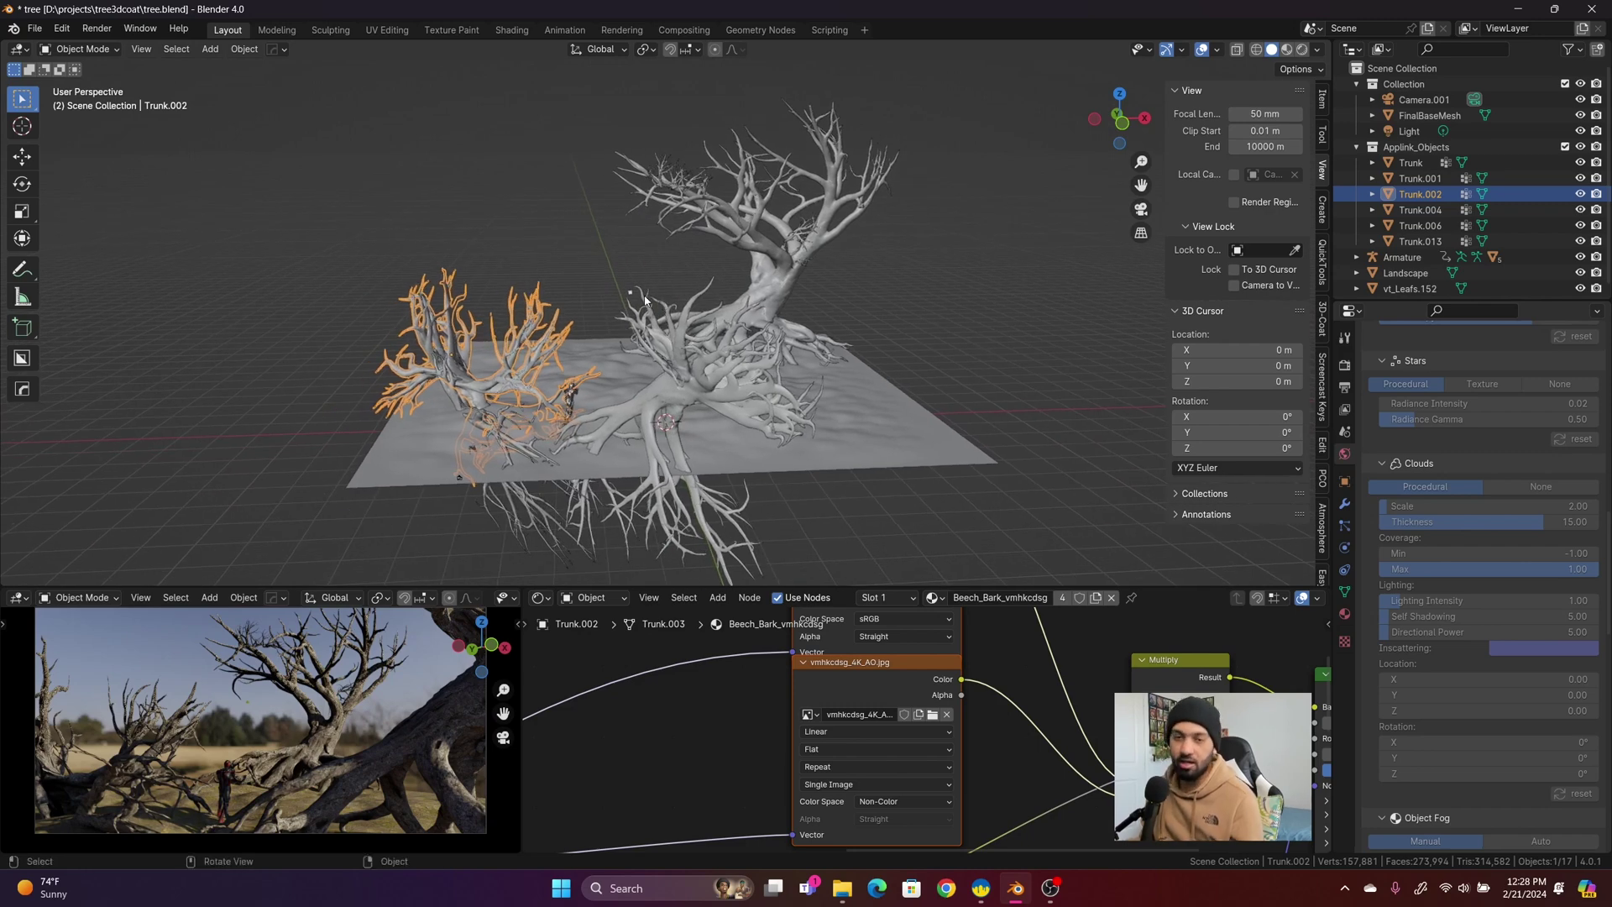